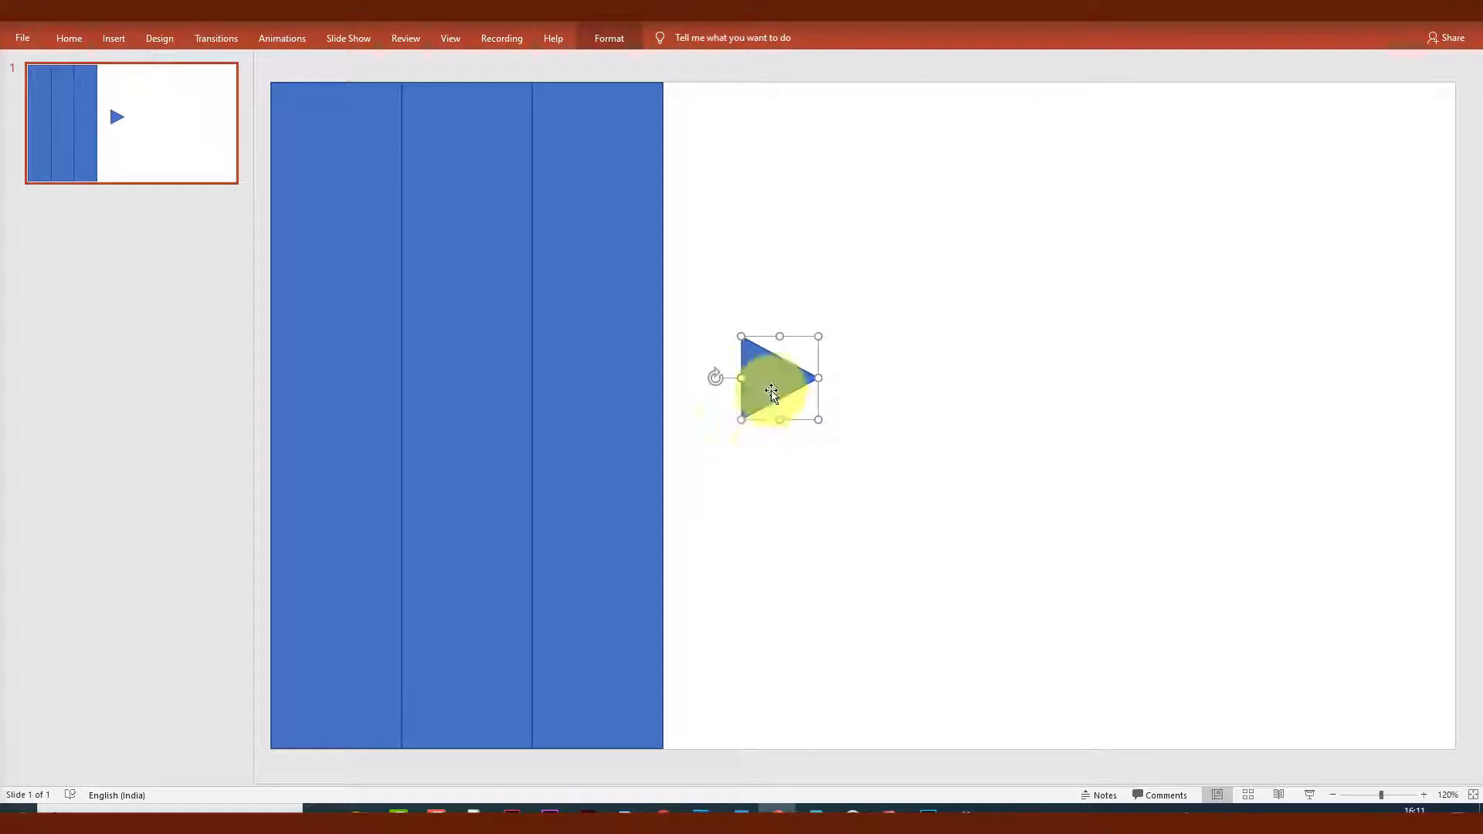
# Place the triangle against the rightmost bar's outer edge and duplicate it onto the outer edges of the middle and leftmost bars, stepping upward.
pyautogui.moveTo(768, 381); pyautogui.dragTo(698, 508)
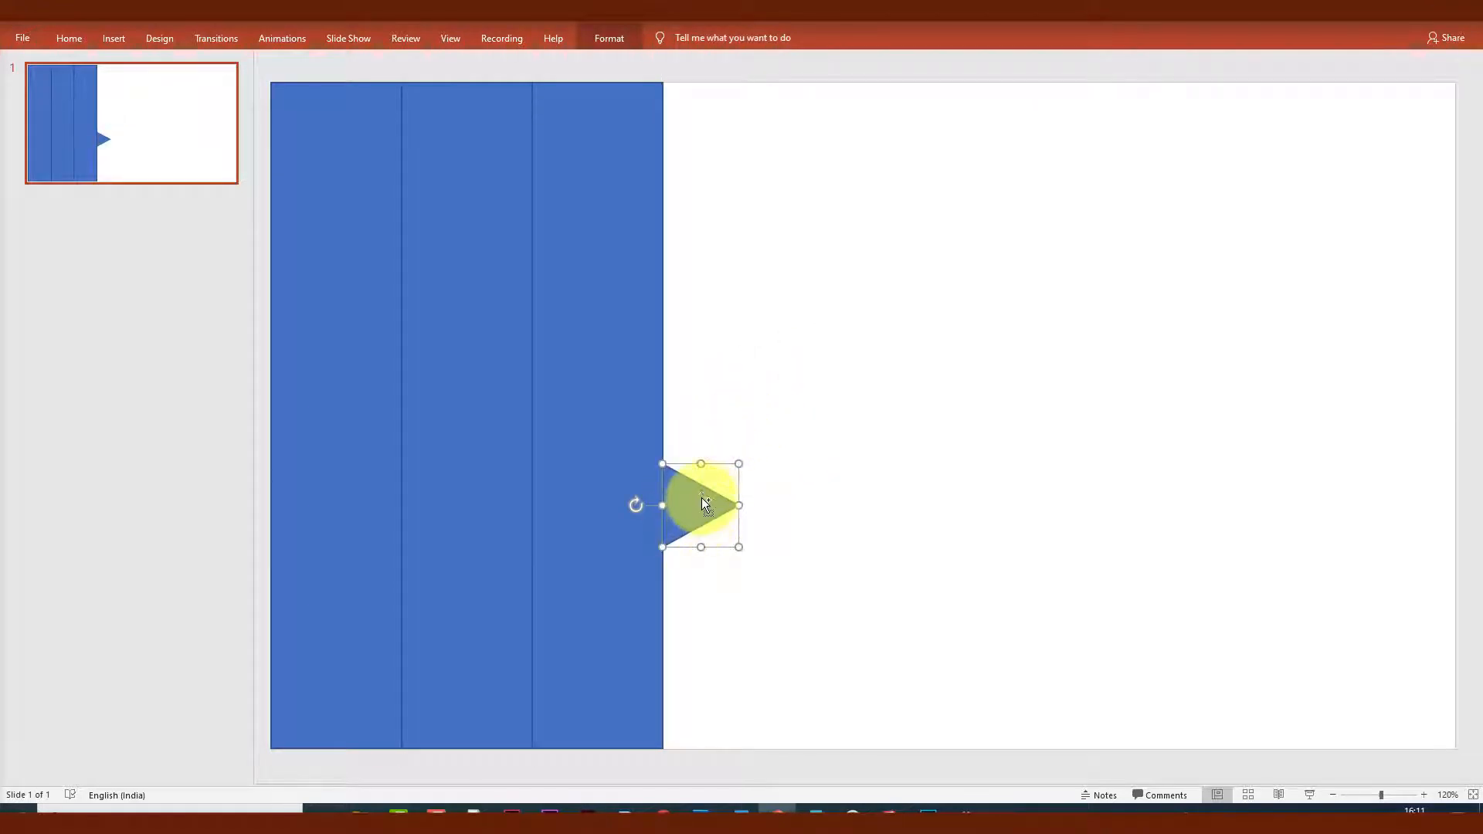
pyautogui.hotkey('ctrl', 'd')
pyautogui.hotkey('ctrl', 'z')
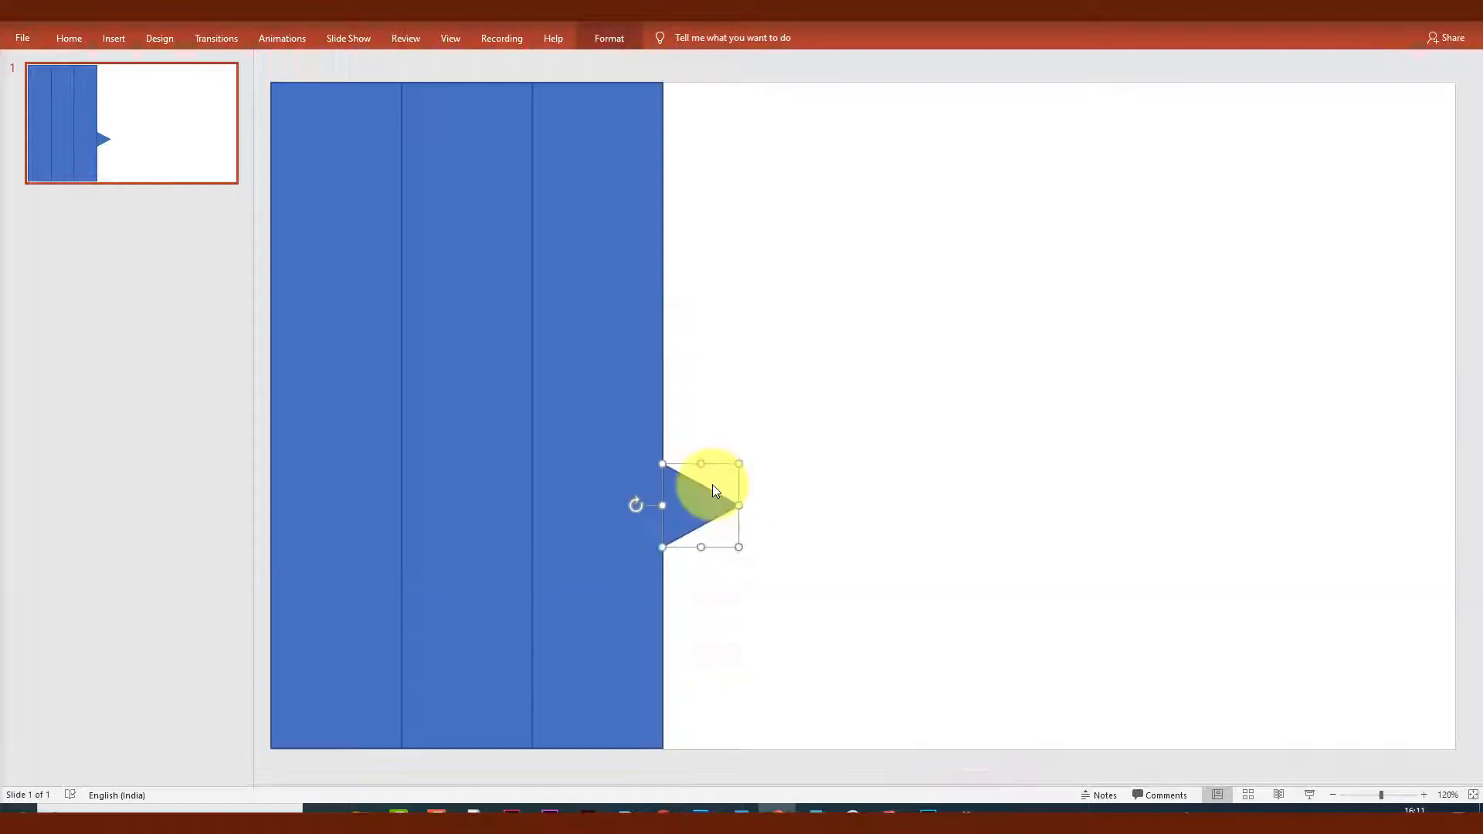
pyautogui.moveTo(703, 504); pyautogui.dragTo(562, 404)
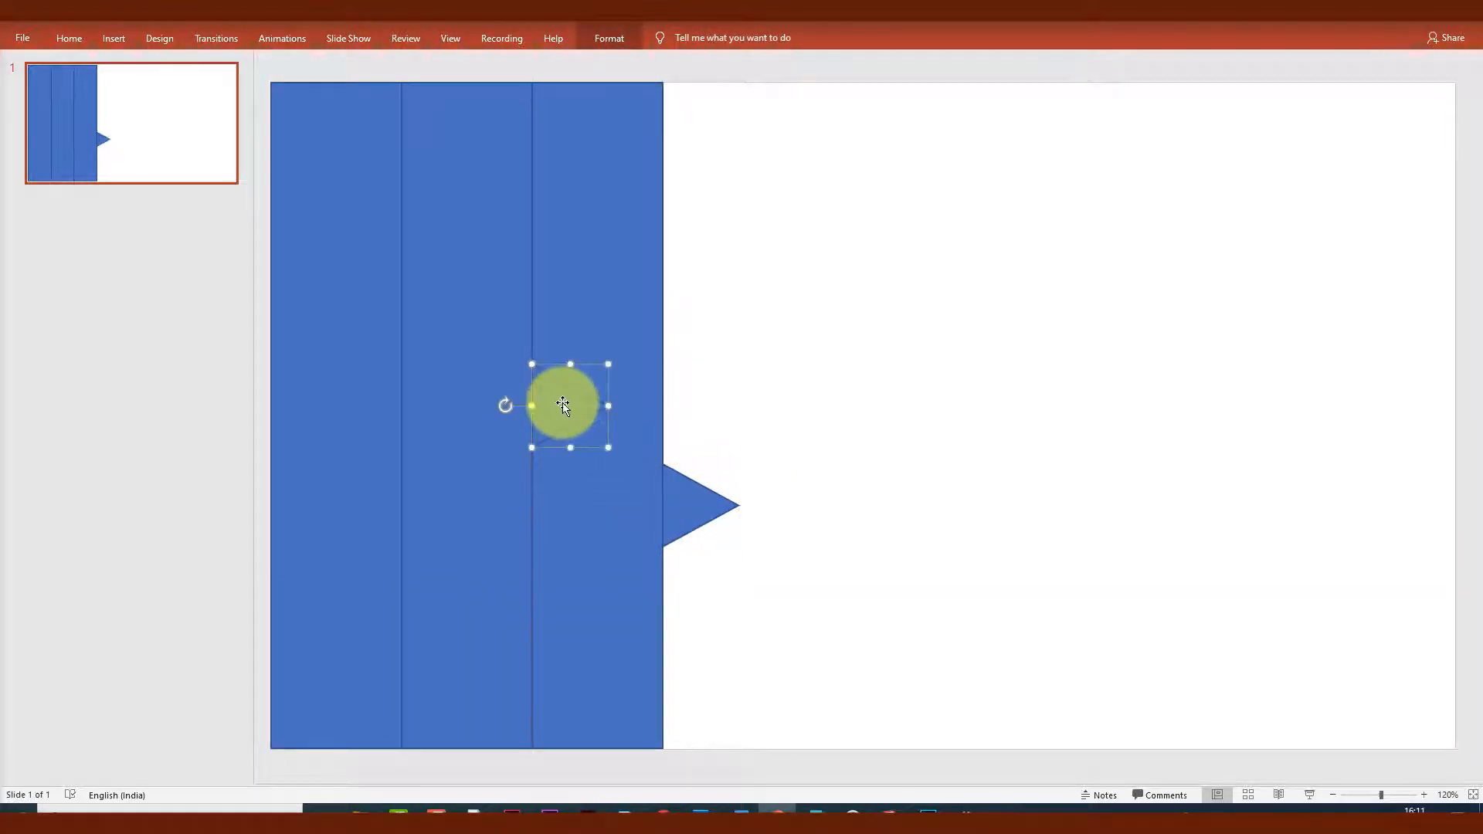
pyautogui.hotkey('ctrl', 'd')
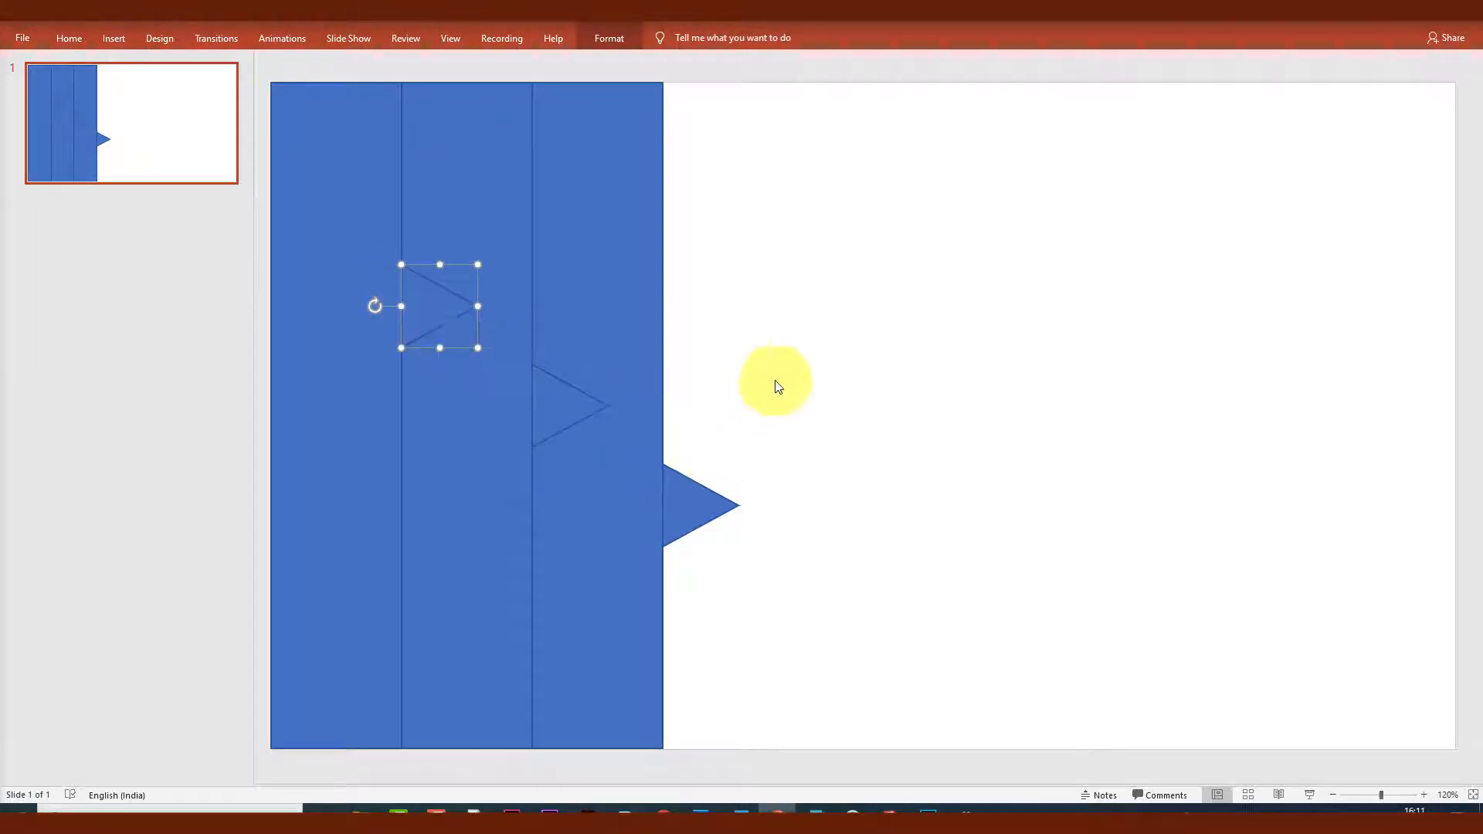
# Distribute the three triangles vertically so they are evenly spaced.
pyautogui.moveTo(799, 723); pyautogui.dragTo(247, 164)
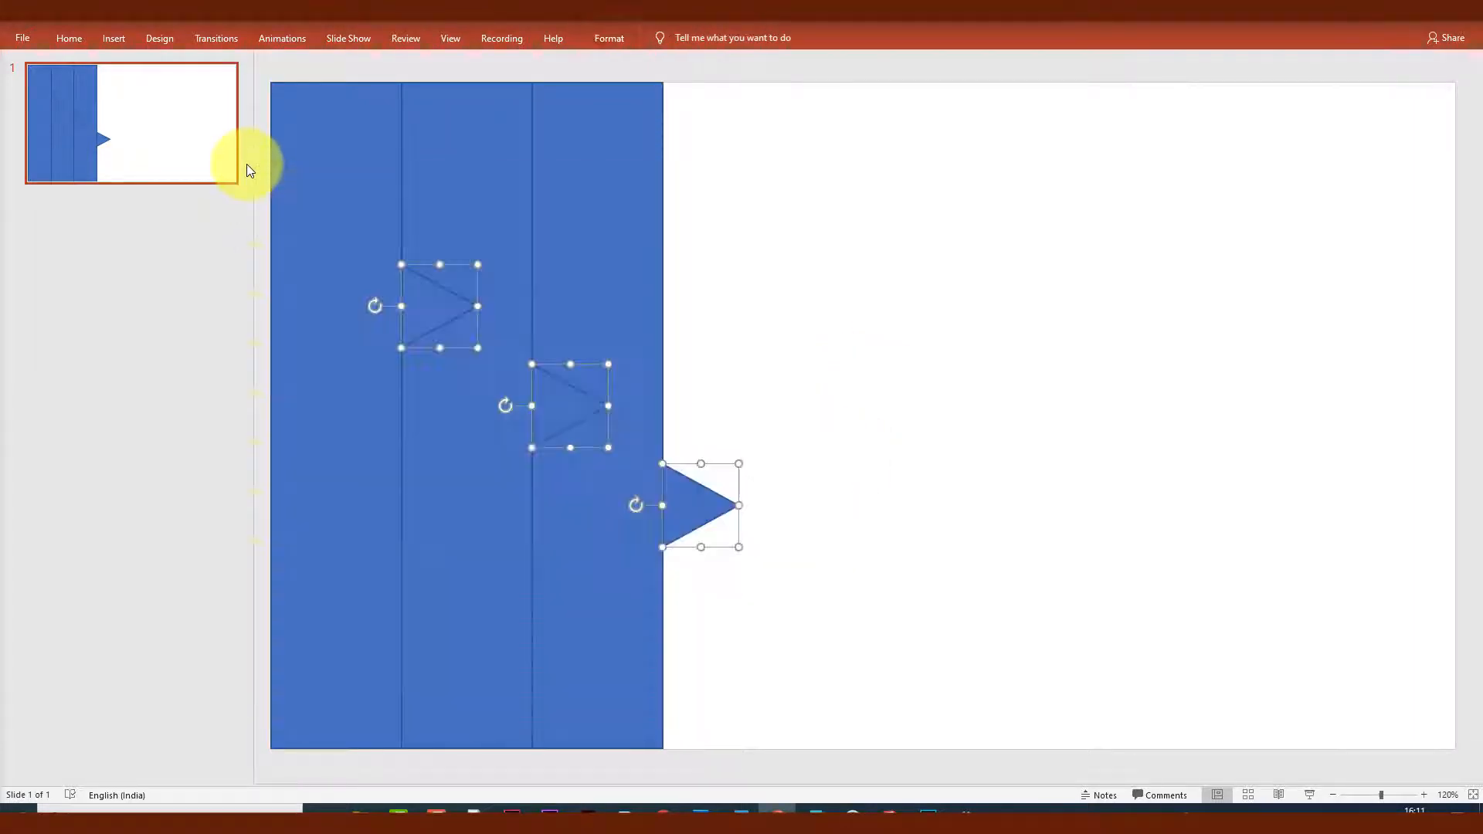
pyautogui.click(613, 41)
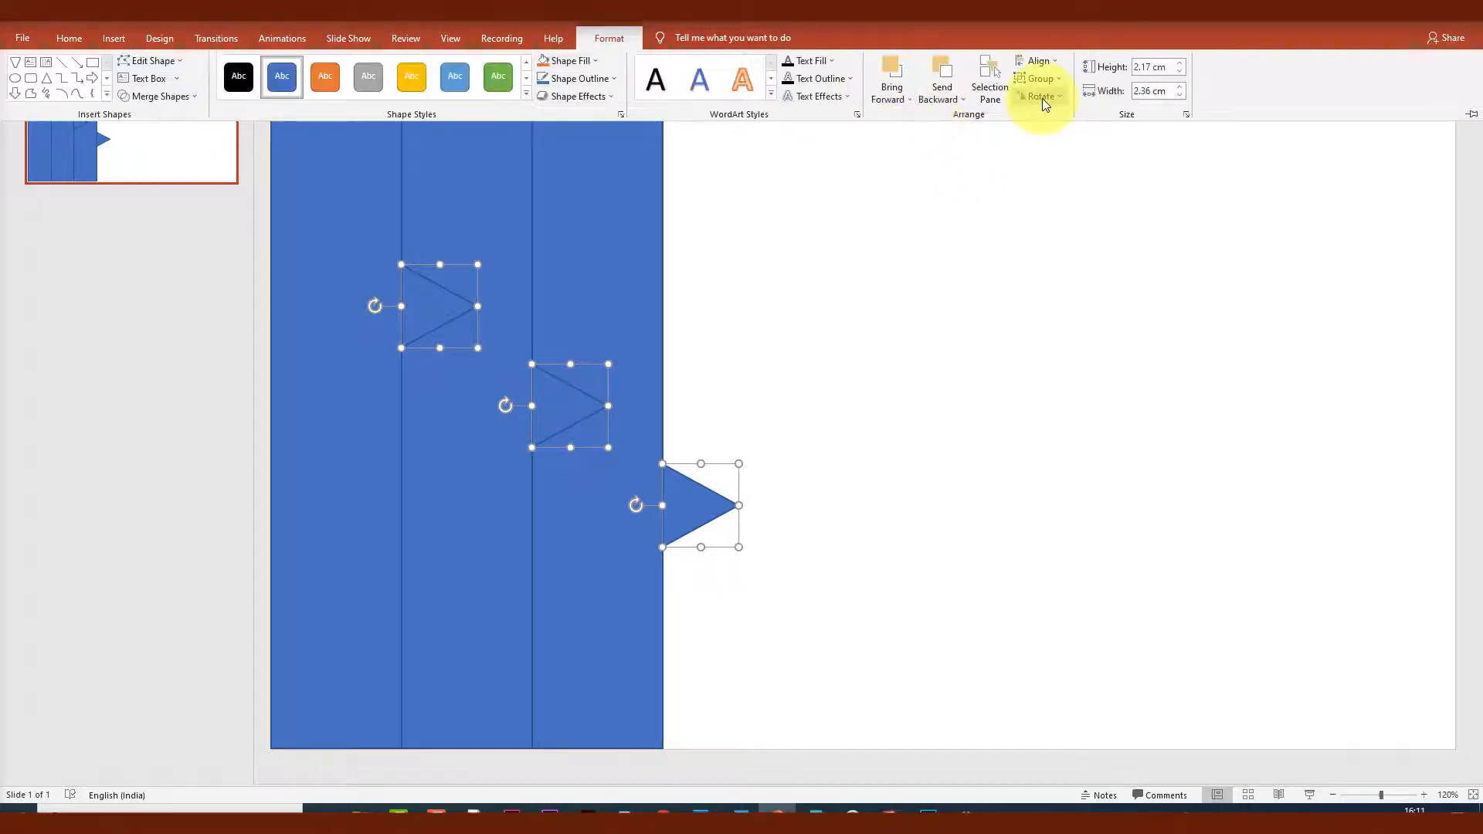
pyautogui.click(1054, 61)
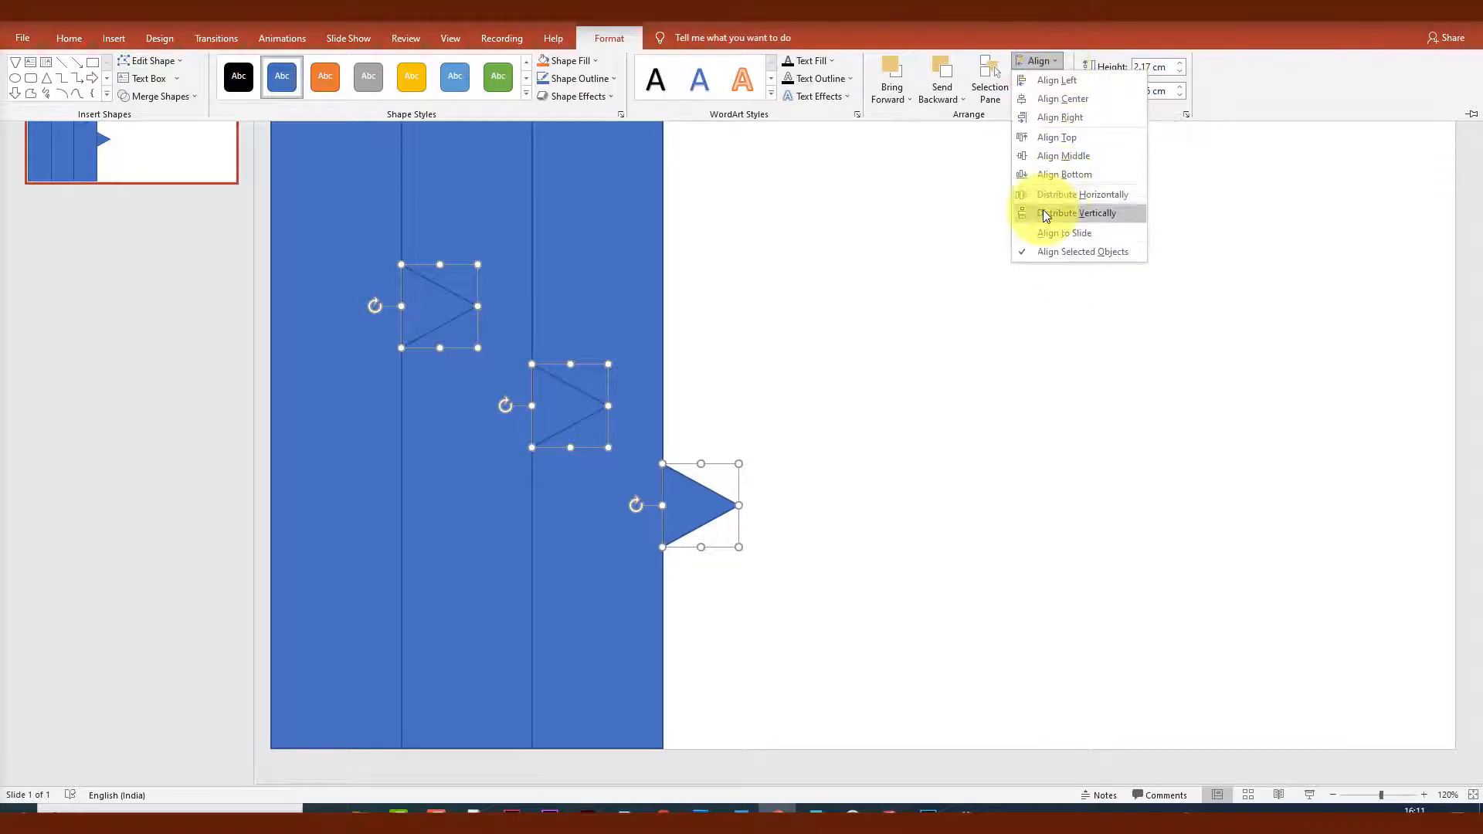
pyautogui.click(1046, 214)
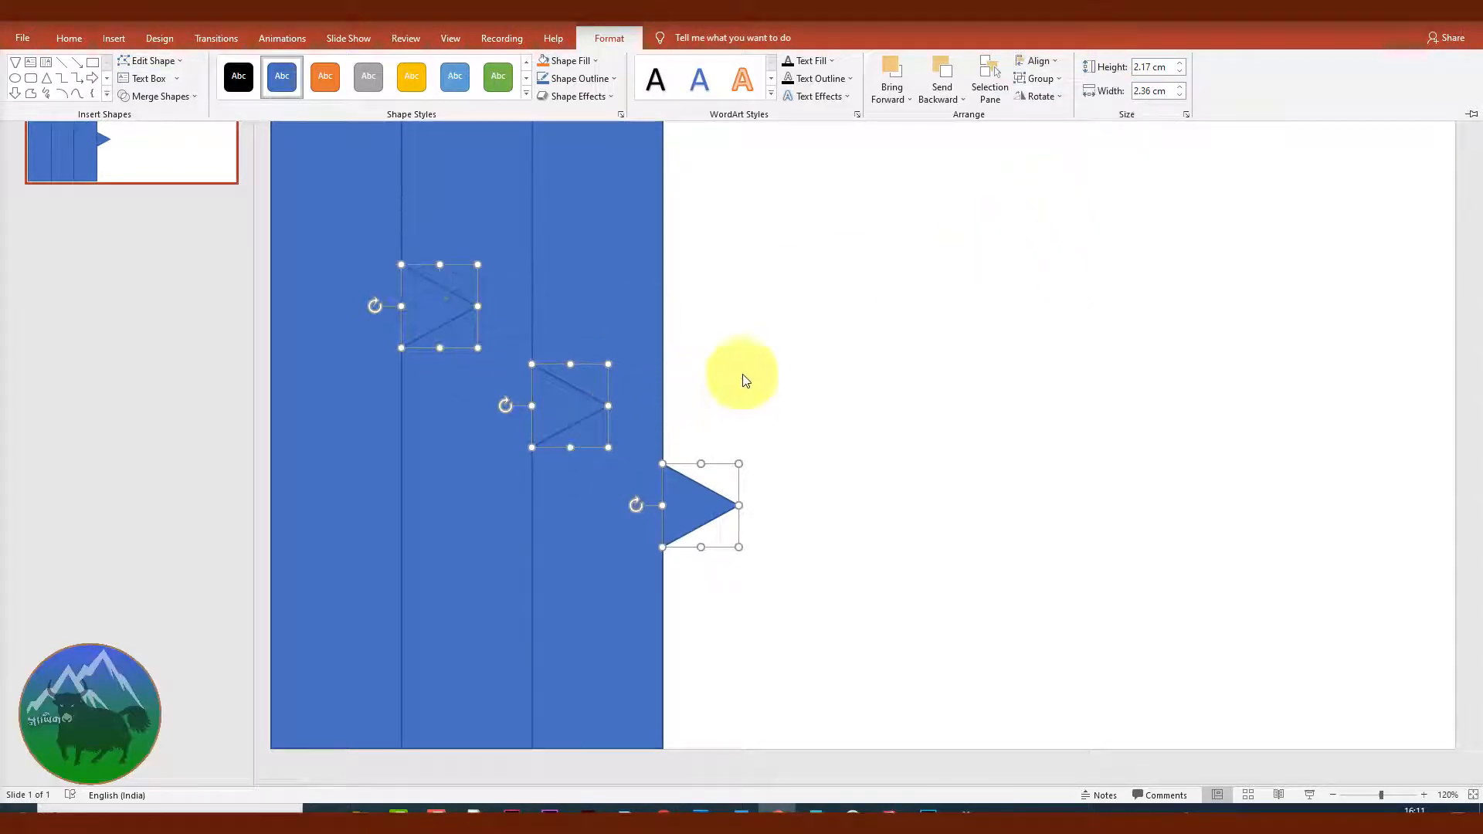
pyautogui.click(780, 375)
pyautogui.click(779, 375)
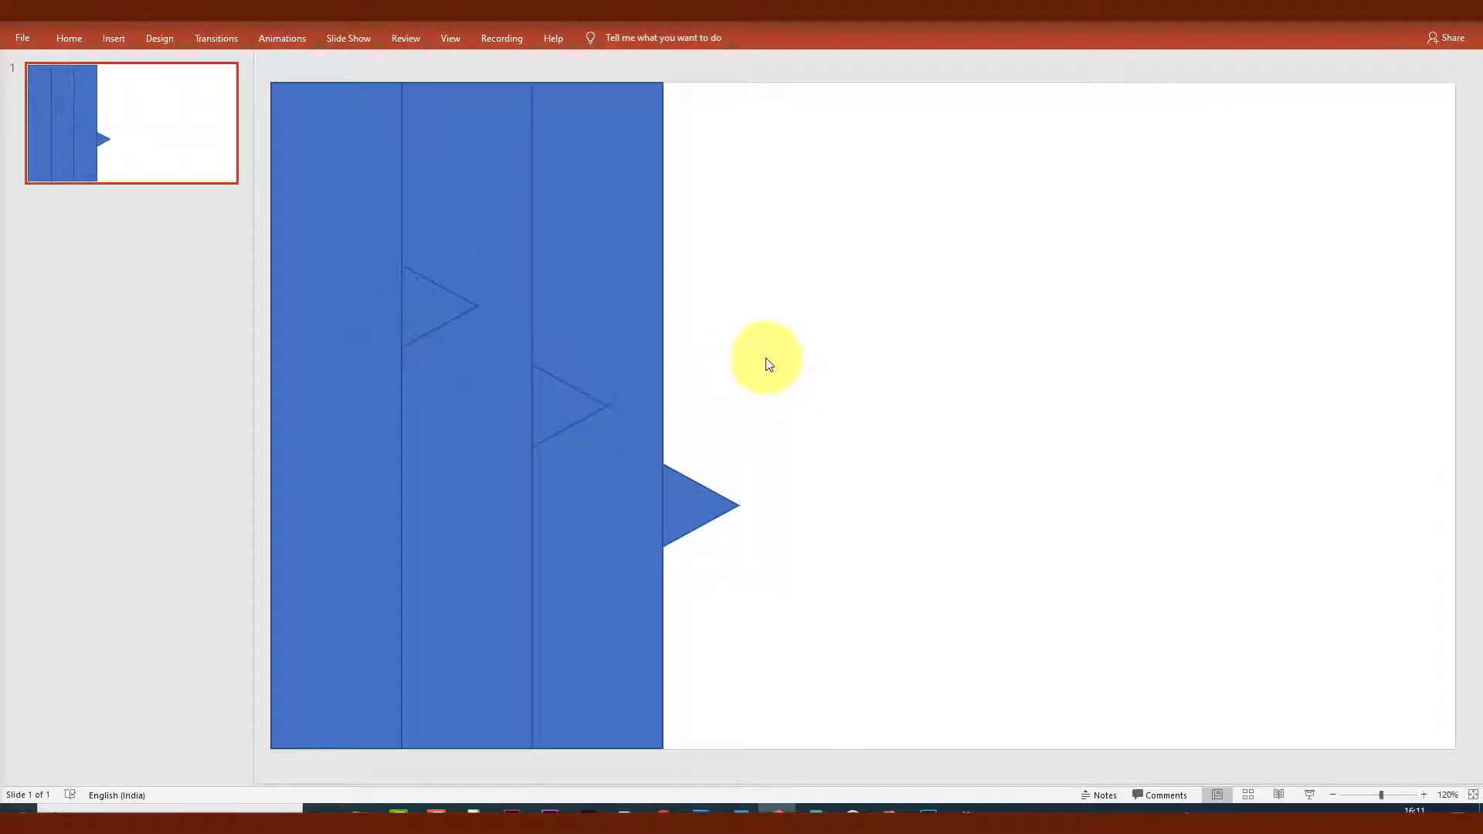
# Merge the rightmost bar and the triangle on its outer edge into one shape with Union.
pyautogui.click(634, 296)
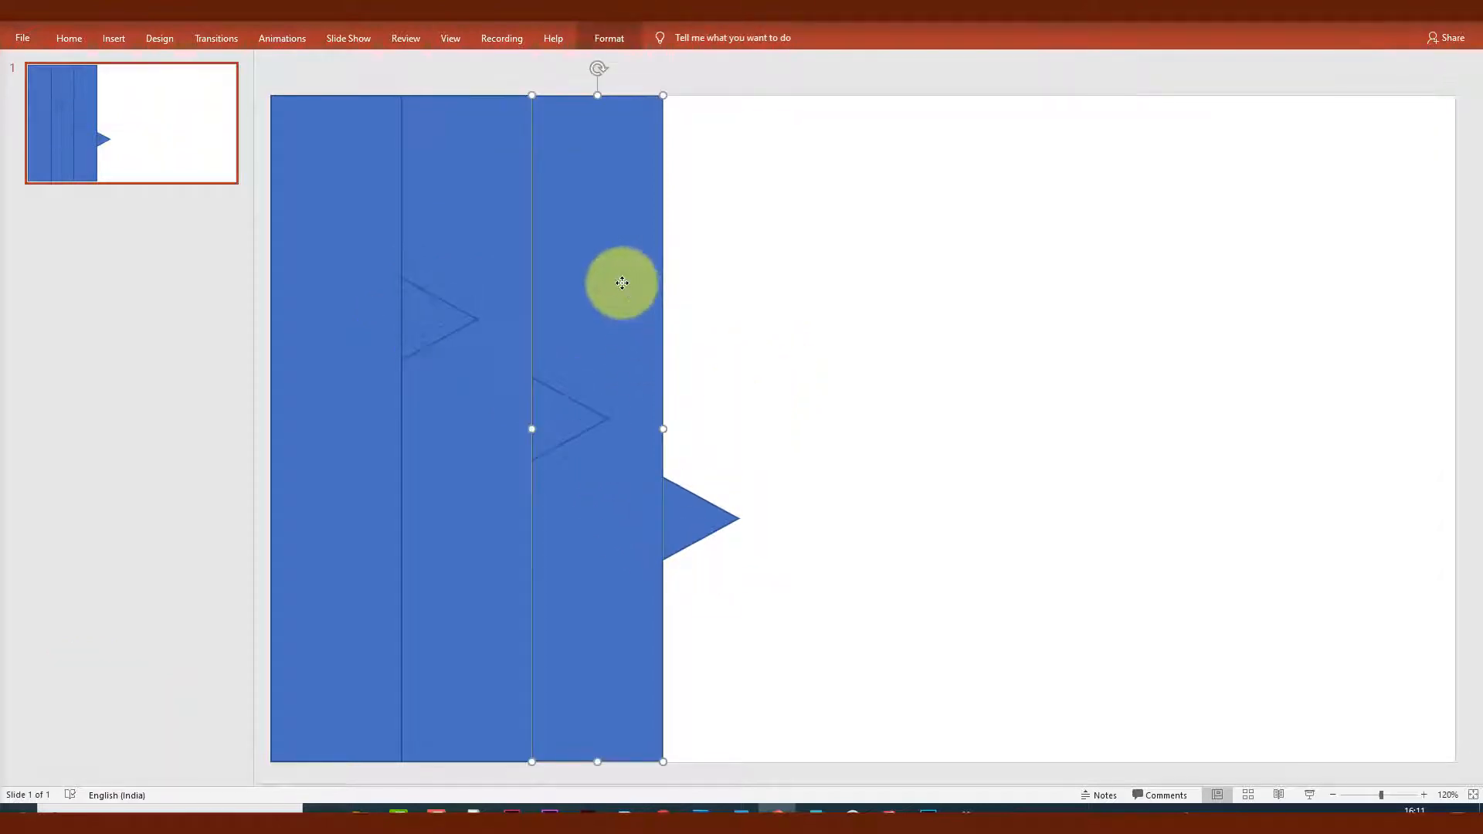
pyautogui.keyDown('shift'); pyautogui.click(698, 523); pyautogui.keyUp('shift')
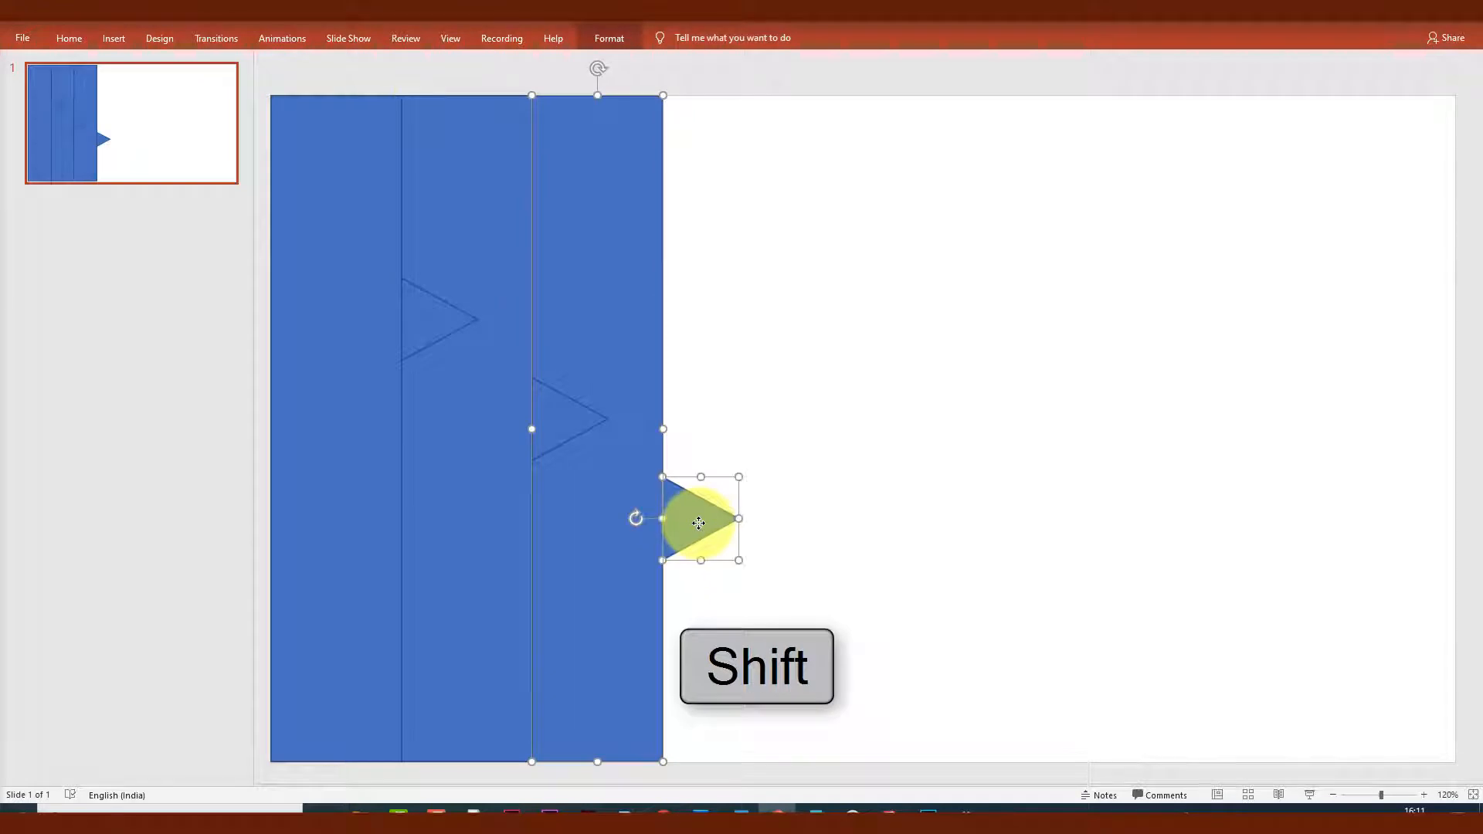
pyautogui.click(610, 38)
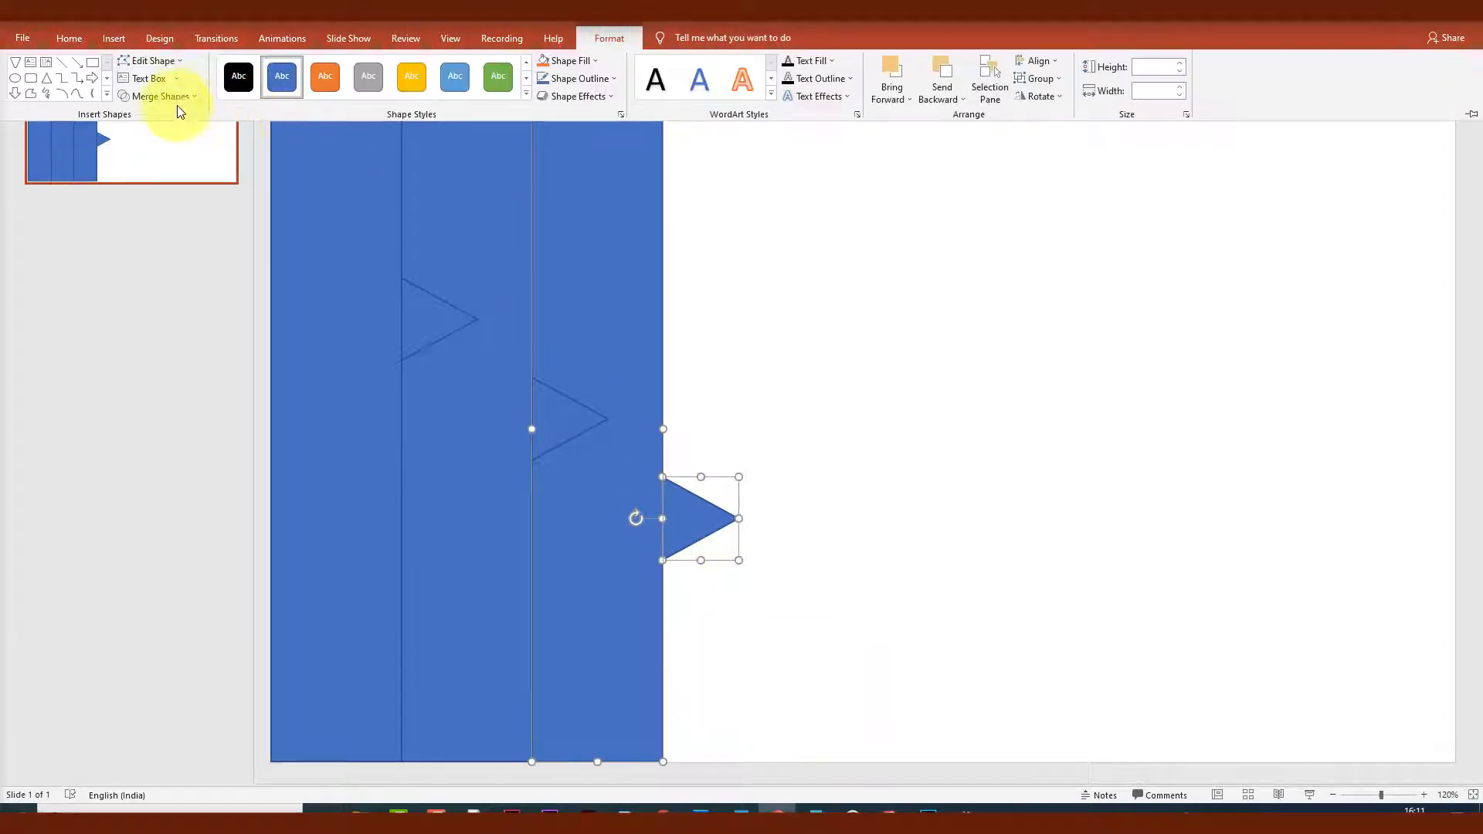
pyautogui.click(168, 96)
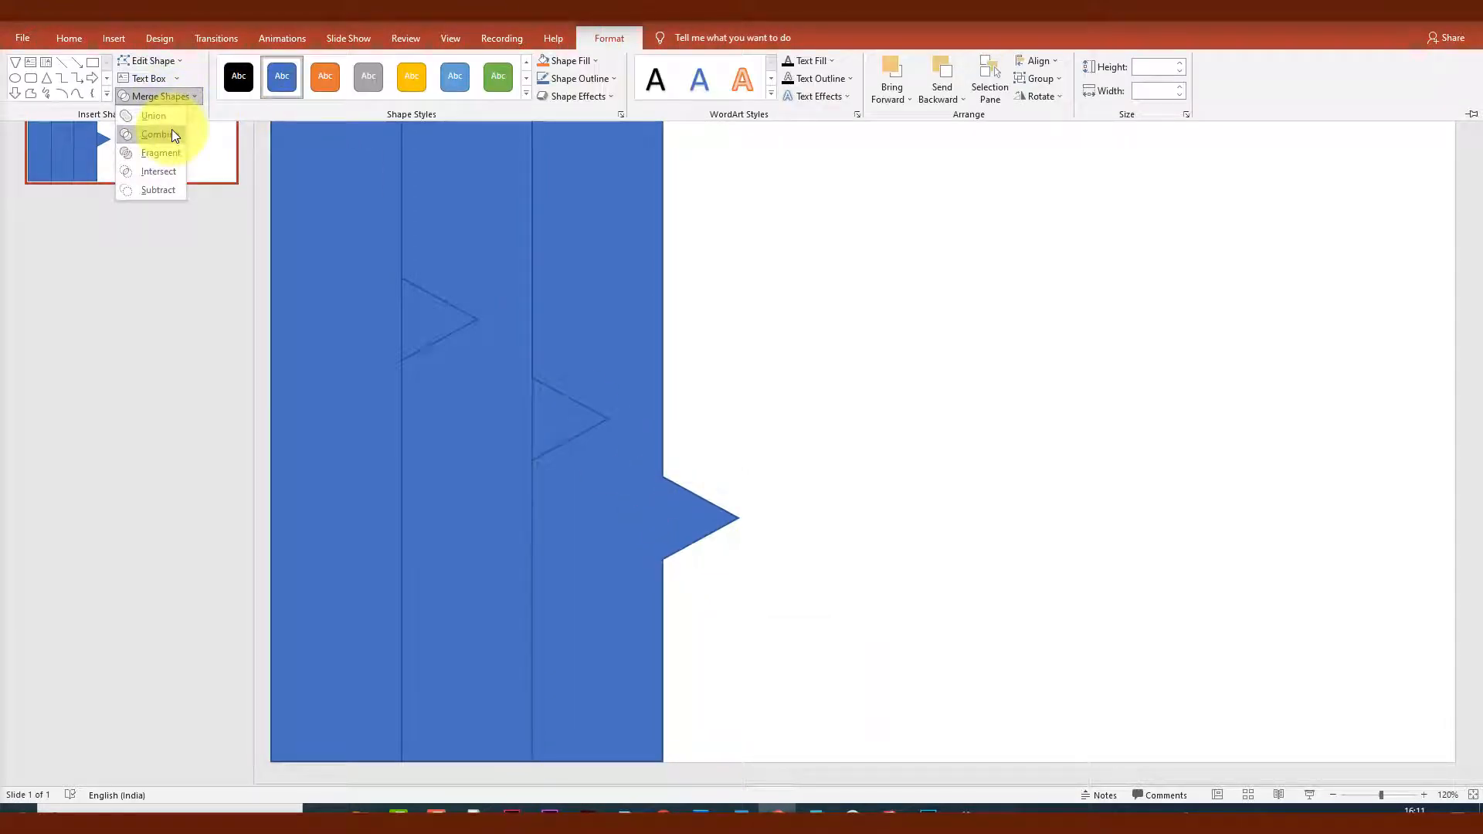
pyautogui.click(166, 115)
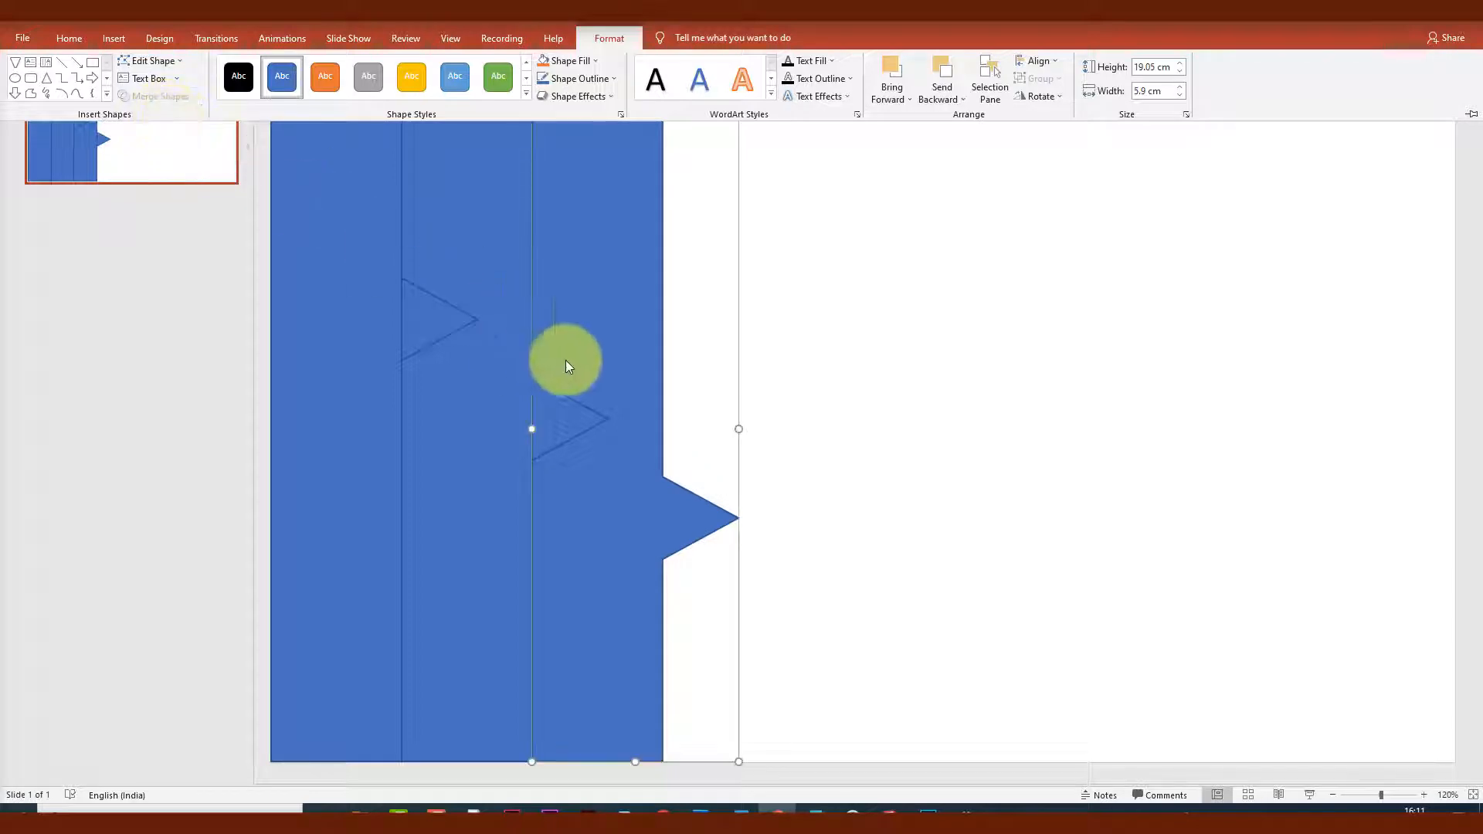
pyautogui.hotkey('ctrl', 'g')
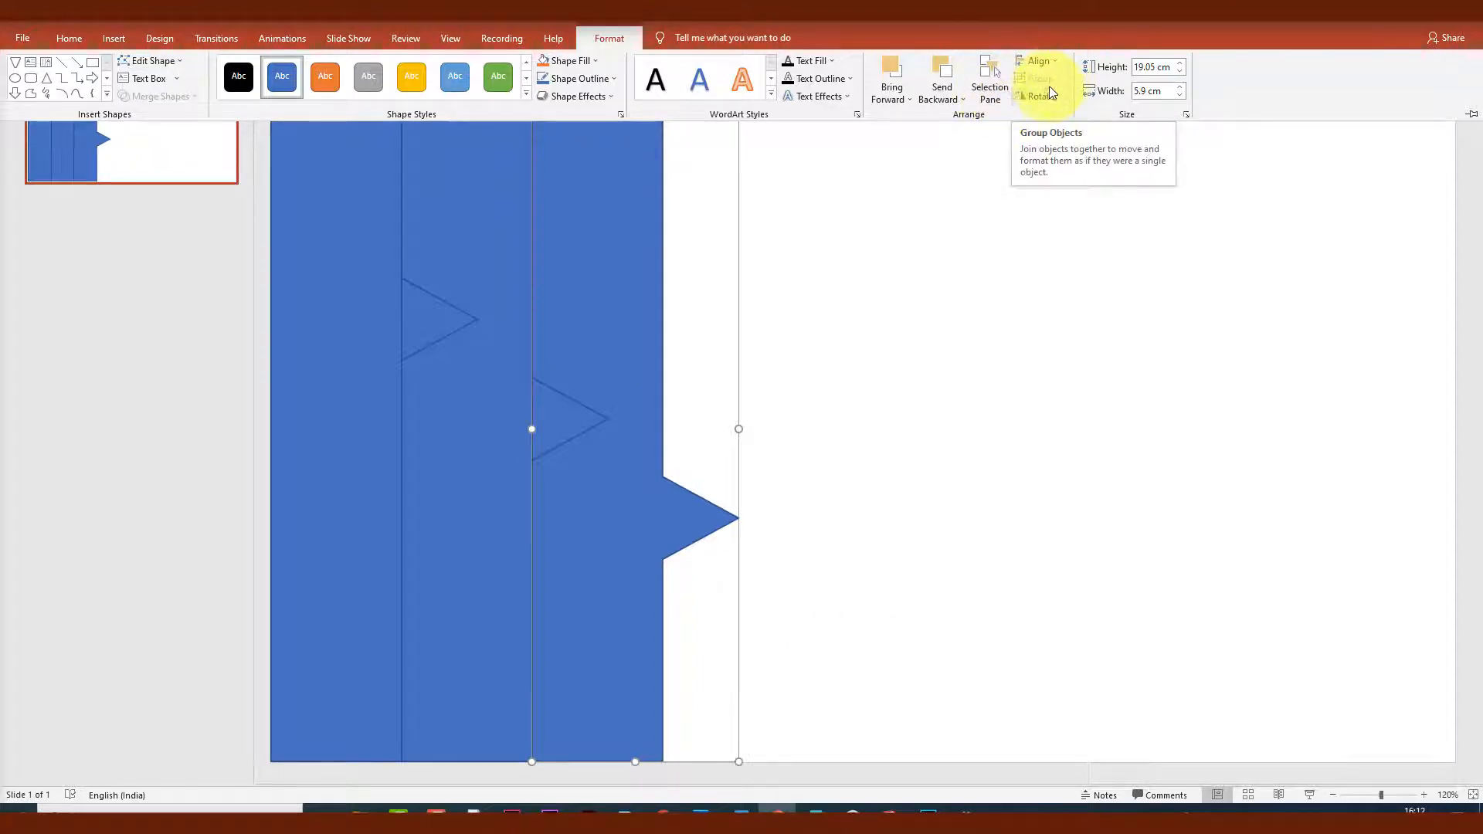
# Merge the middle bar and the triangle on its outer edge into one shape with Union.
pyautogui.click(451, 328)
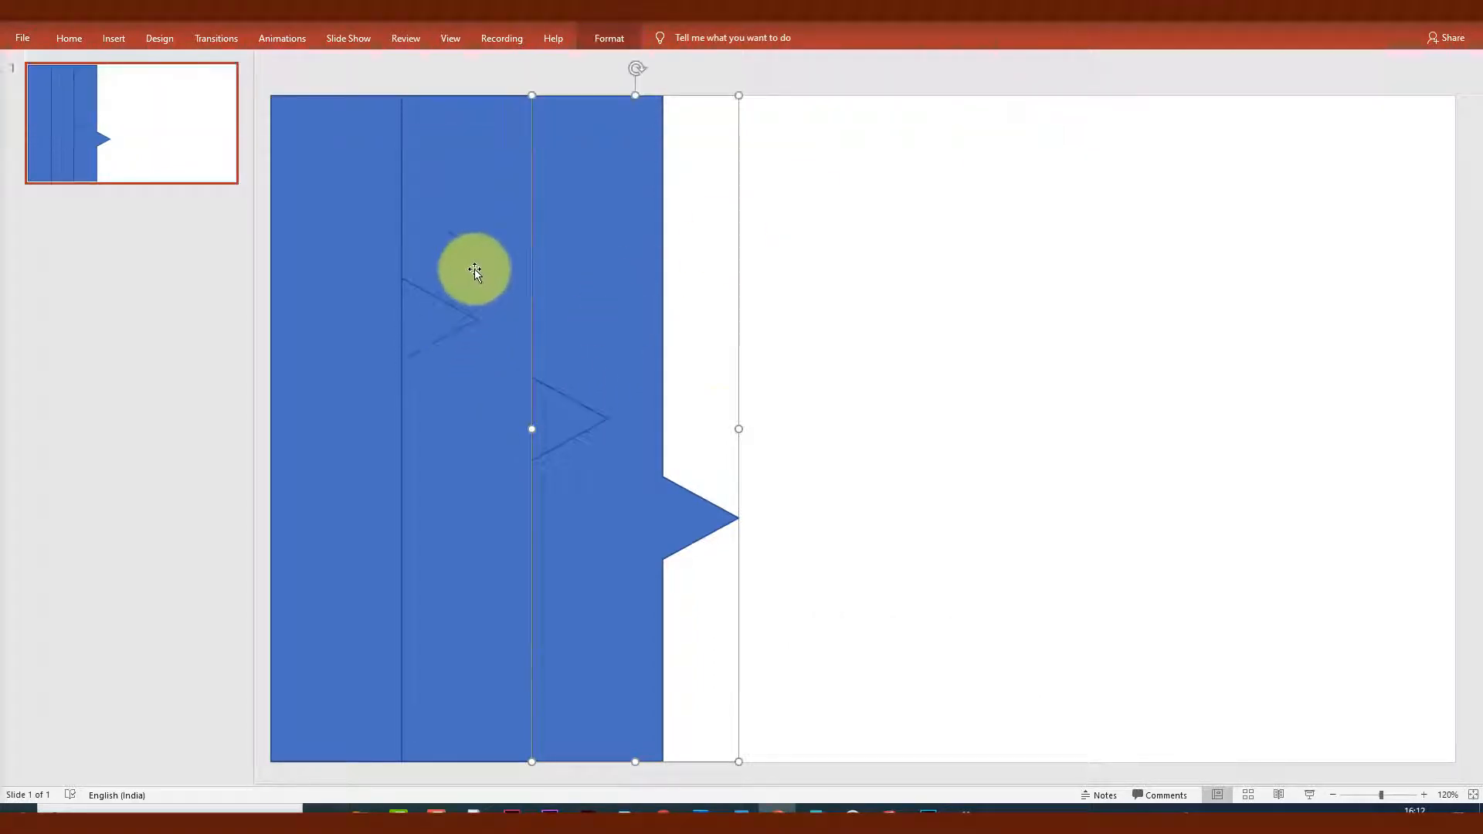
pyautogui.click(475, 268)
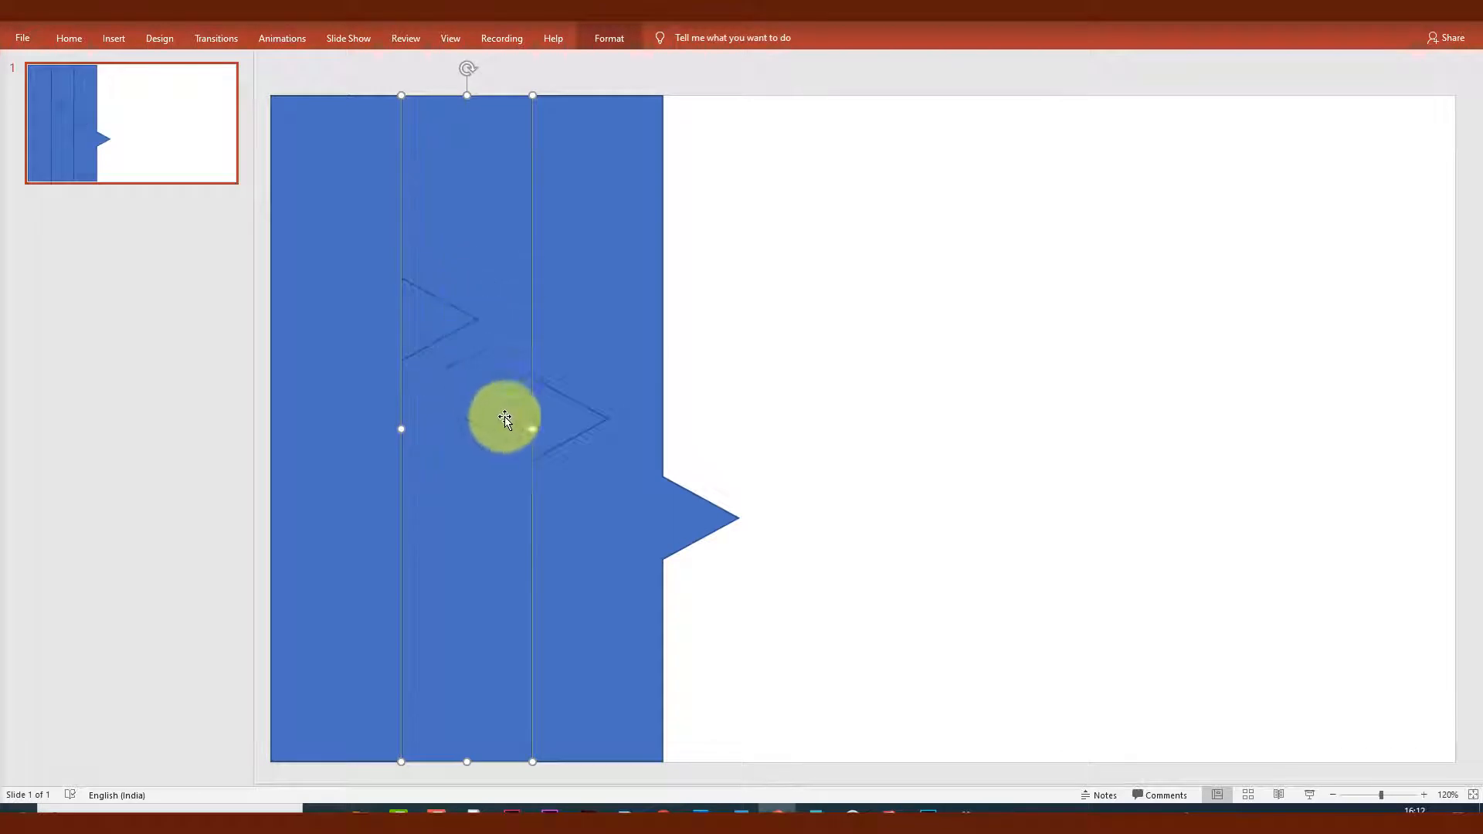
pyautogui.keyDown('shift'); pyautogui.click(573, 413); pyautogui.keyUp('shift')
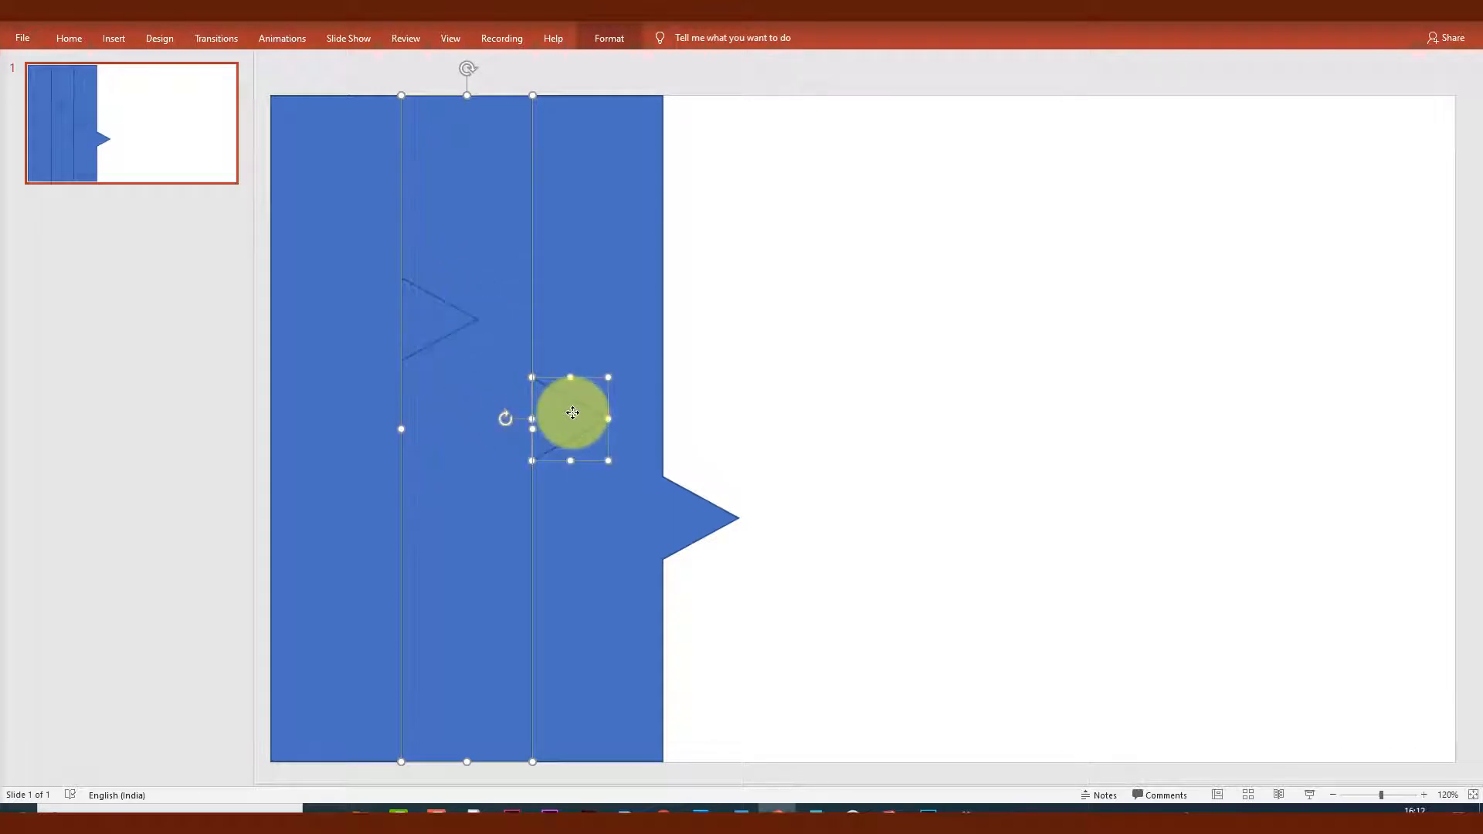
pyautogui.click(618, 46)
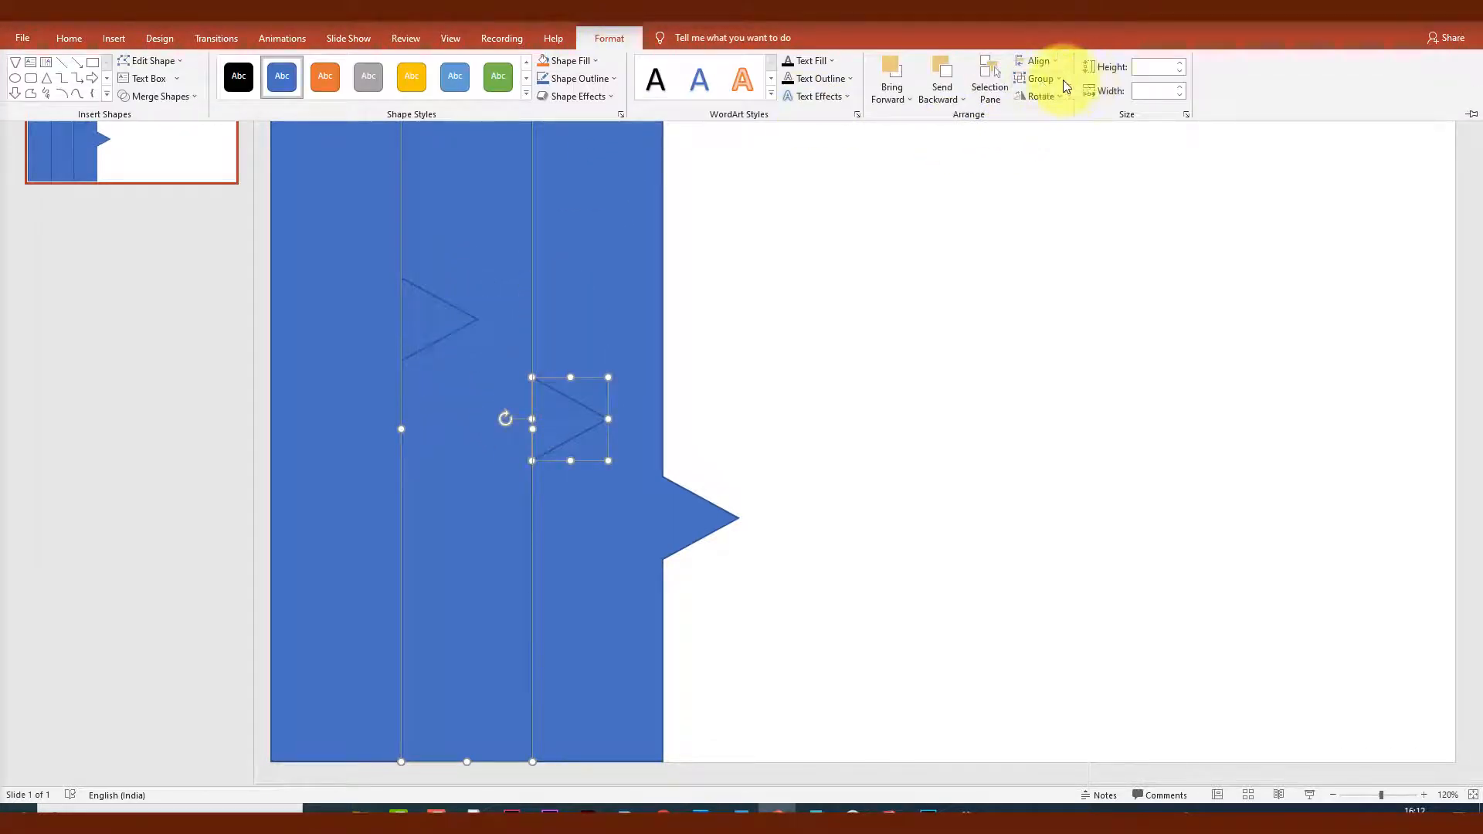
pyautogui.click(163, 96)
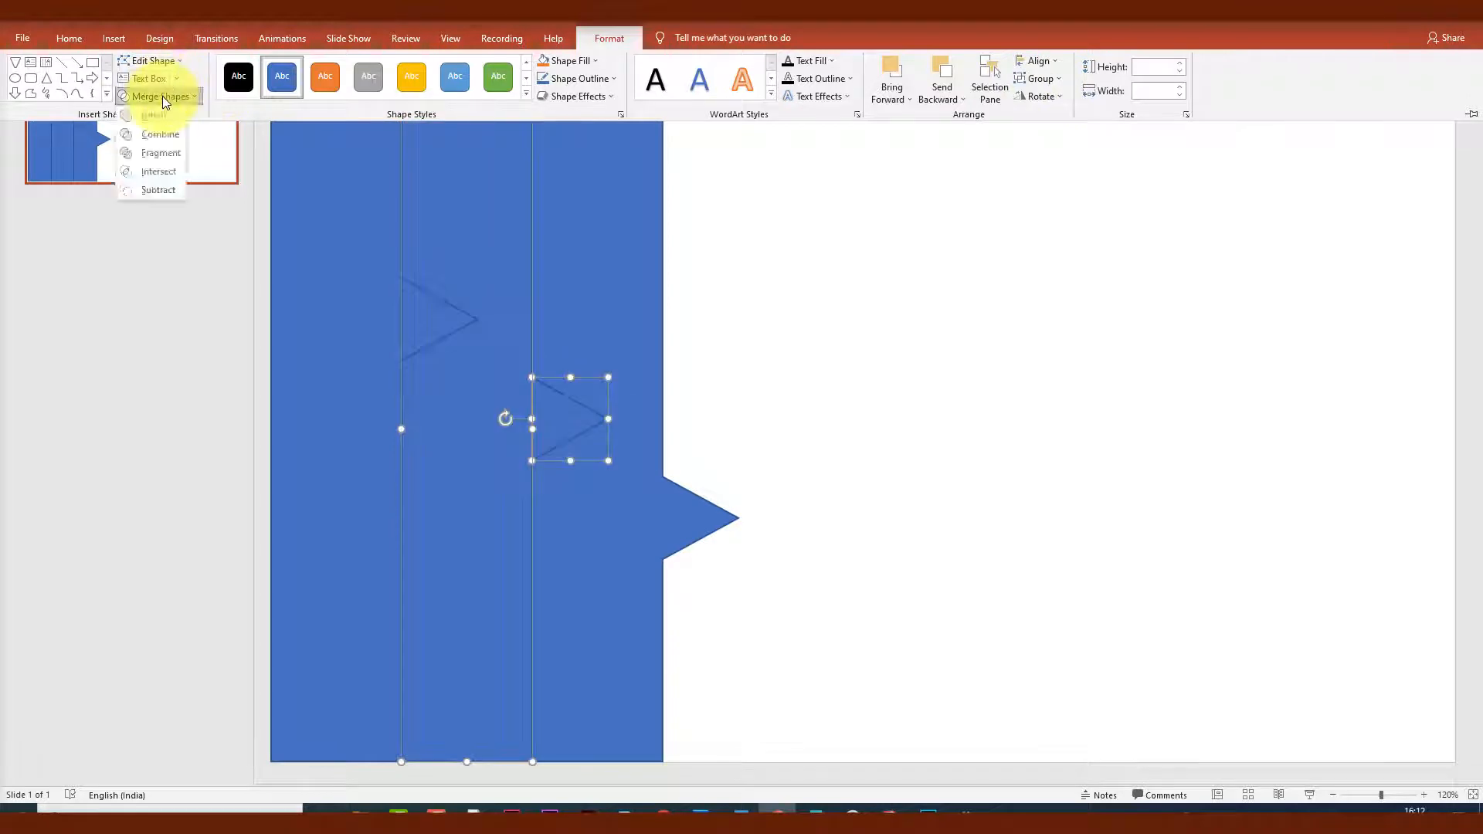
pyautogui.click(163, 118)
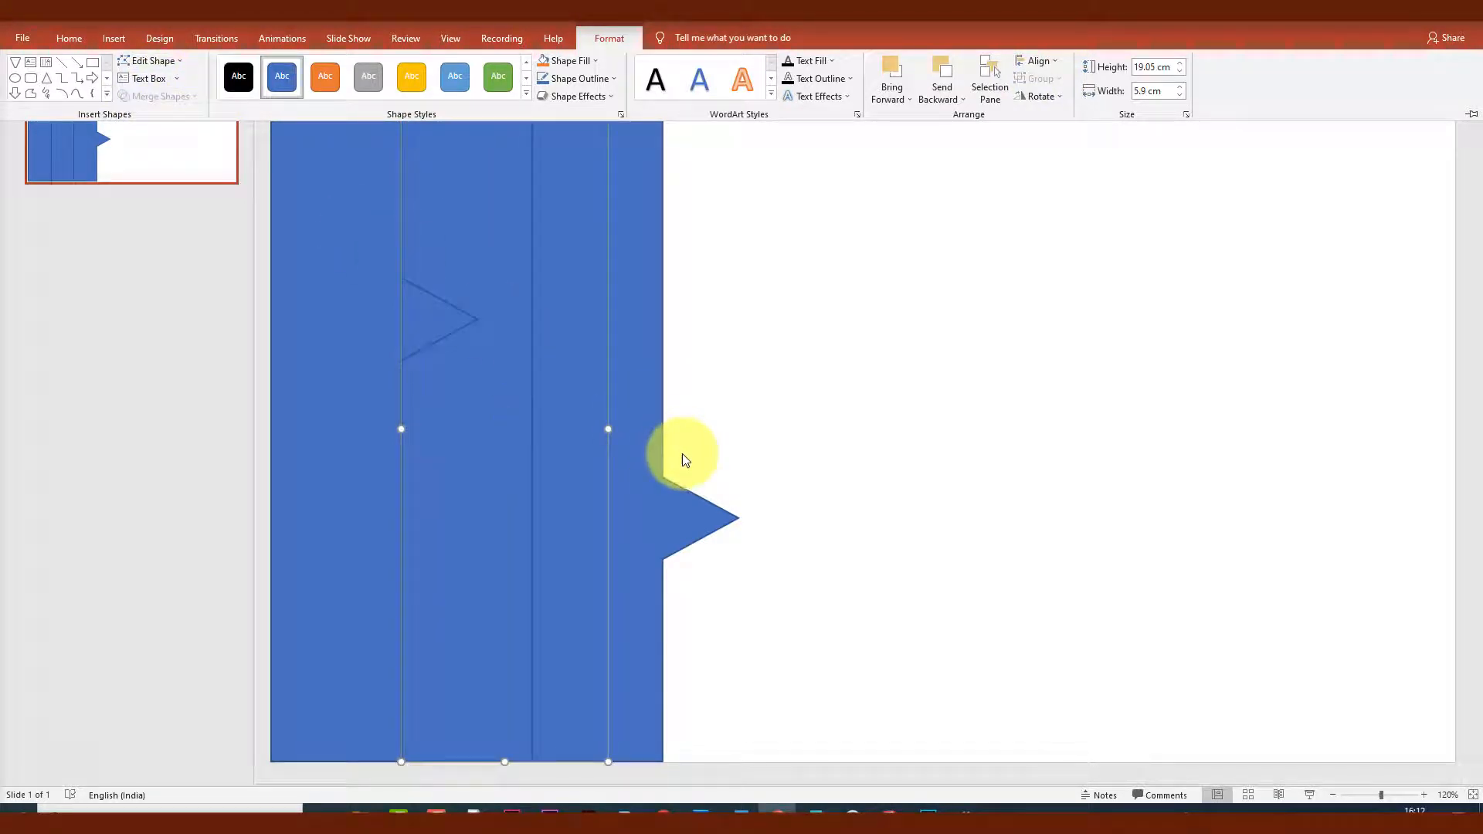
pyautogui.hotkey('ctrl', 'F1')
# Merge the leftmost bar and the triangle on its outer edge into one shape with Union.
pyautogui.click(334, 265)
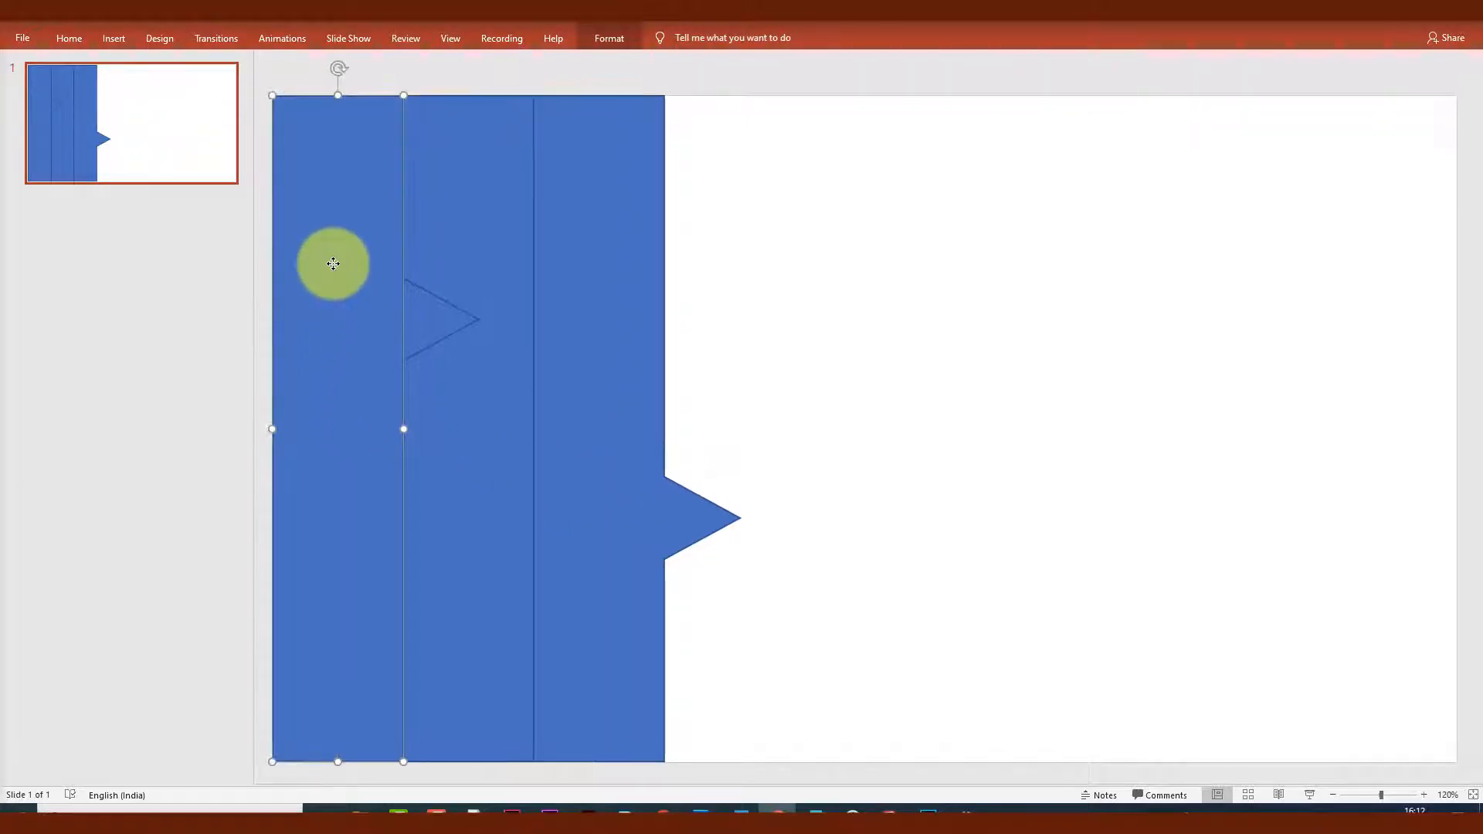
pyautogui.keyDown('shift'); pyautogui.click(425, 323); pyautogui.keyUp('shift')
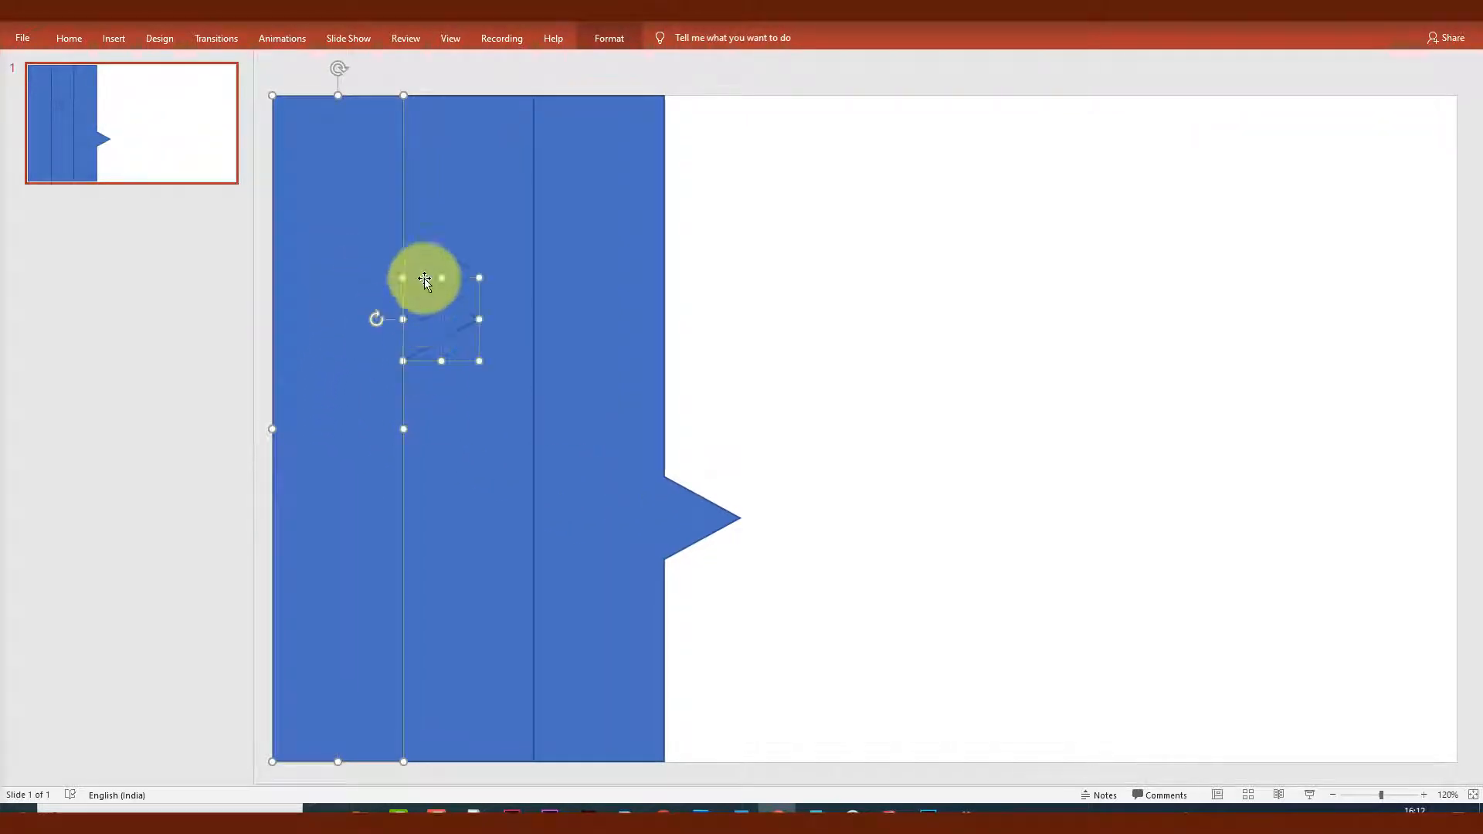
pyautogui.click(610, 38)
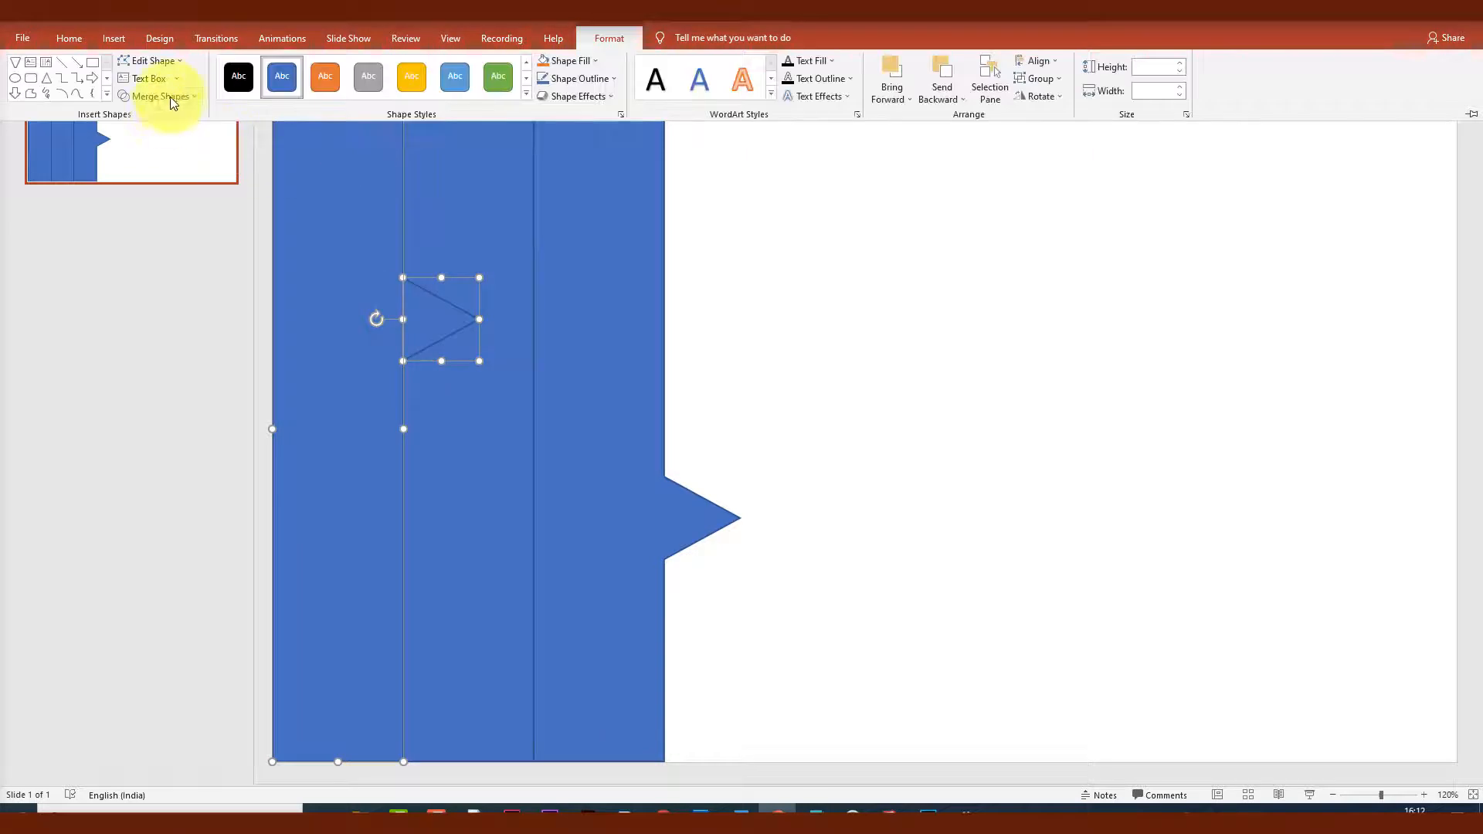
pyautogui.click(162, 97)
pyautogui.click(158, 116)
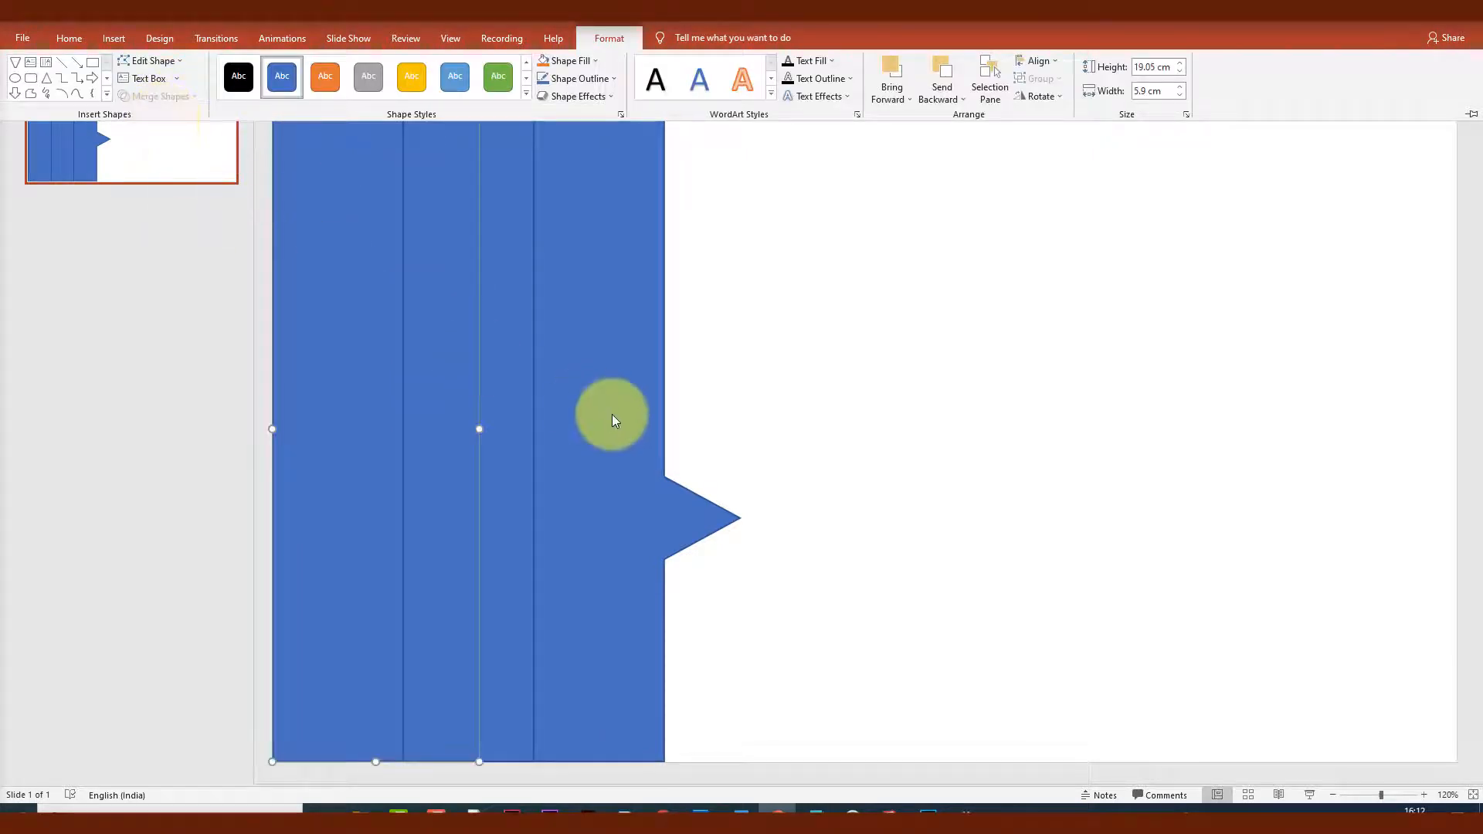
# Reorder the merged bars by sending the rightmost one to the back and bringing the leftmost one to the front.
pyautogui.rightClick(549, 304)
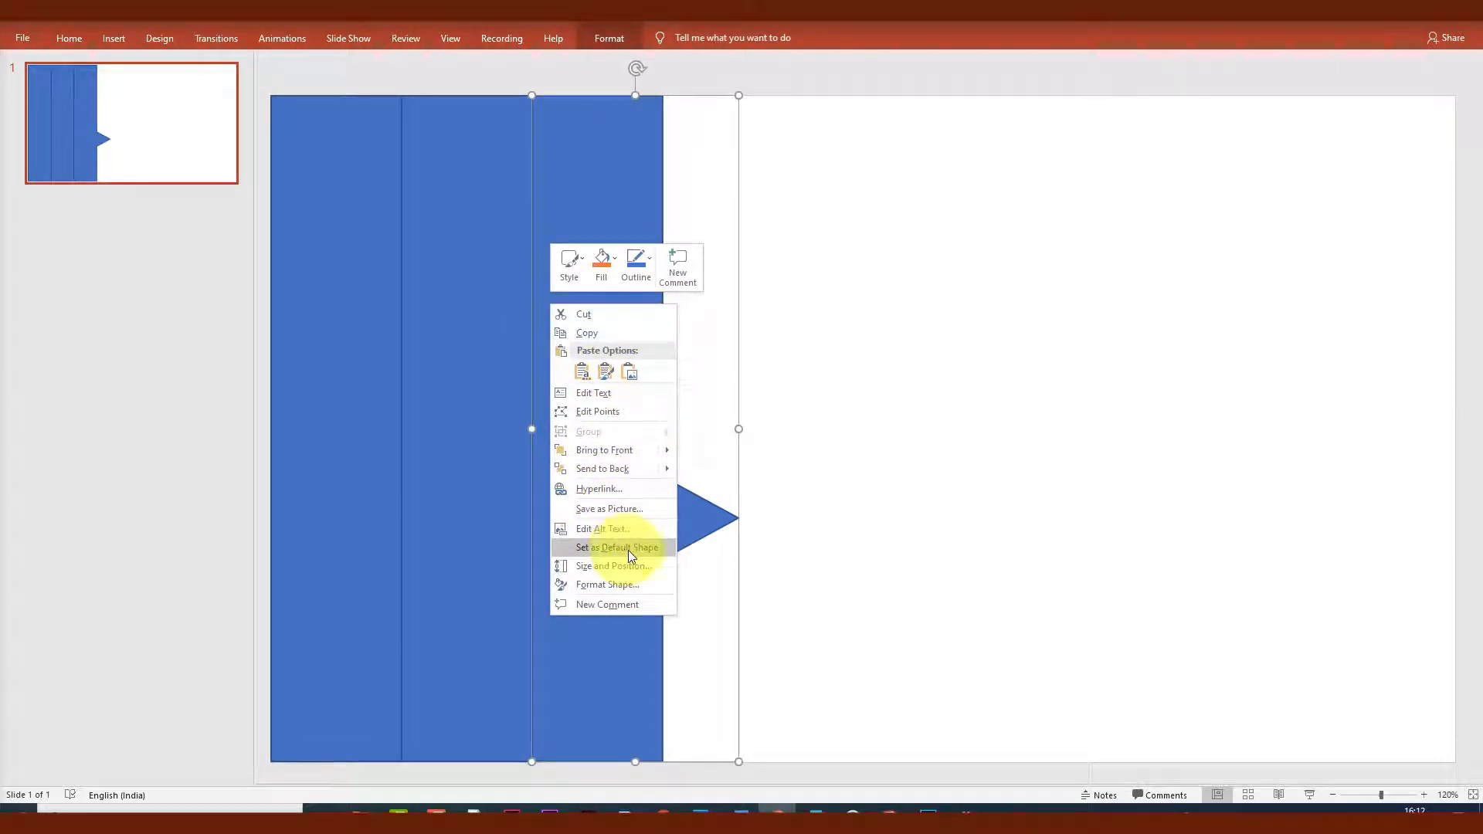
pyautogui.click(618, 469)
pyautogui.click(370, 304)
pyautogui.rightClick(370, 302)
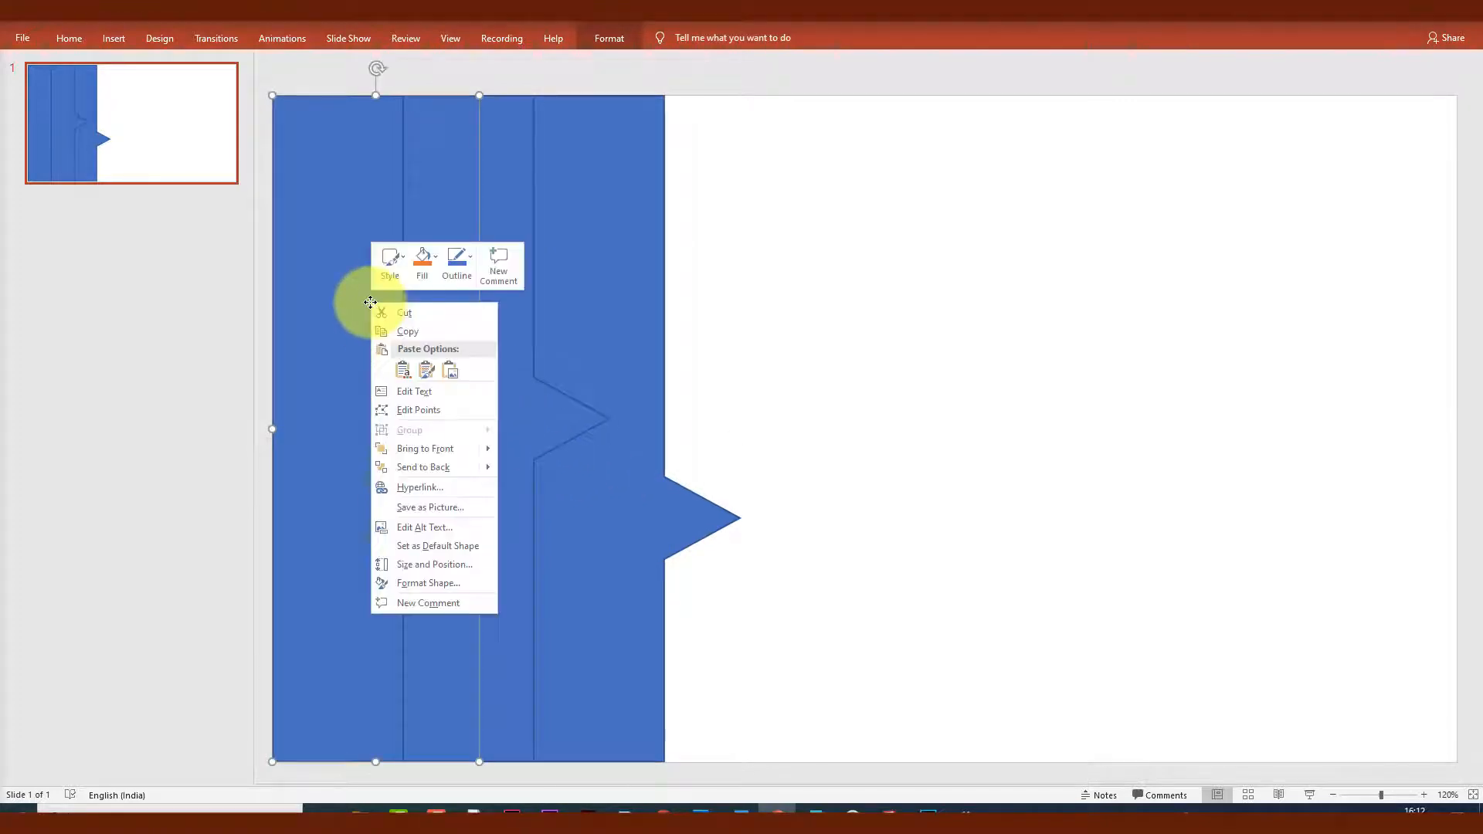
pyautogui.click(425, 448)
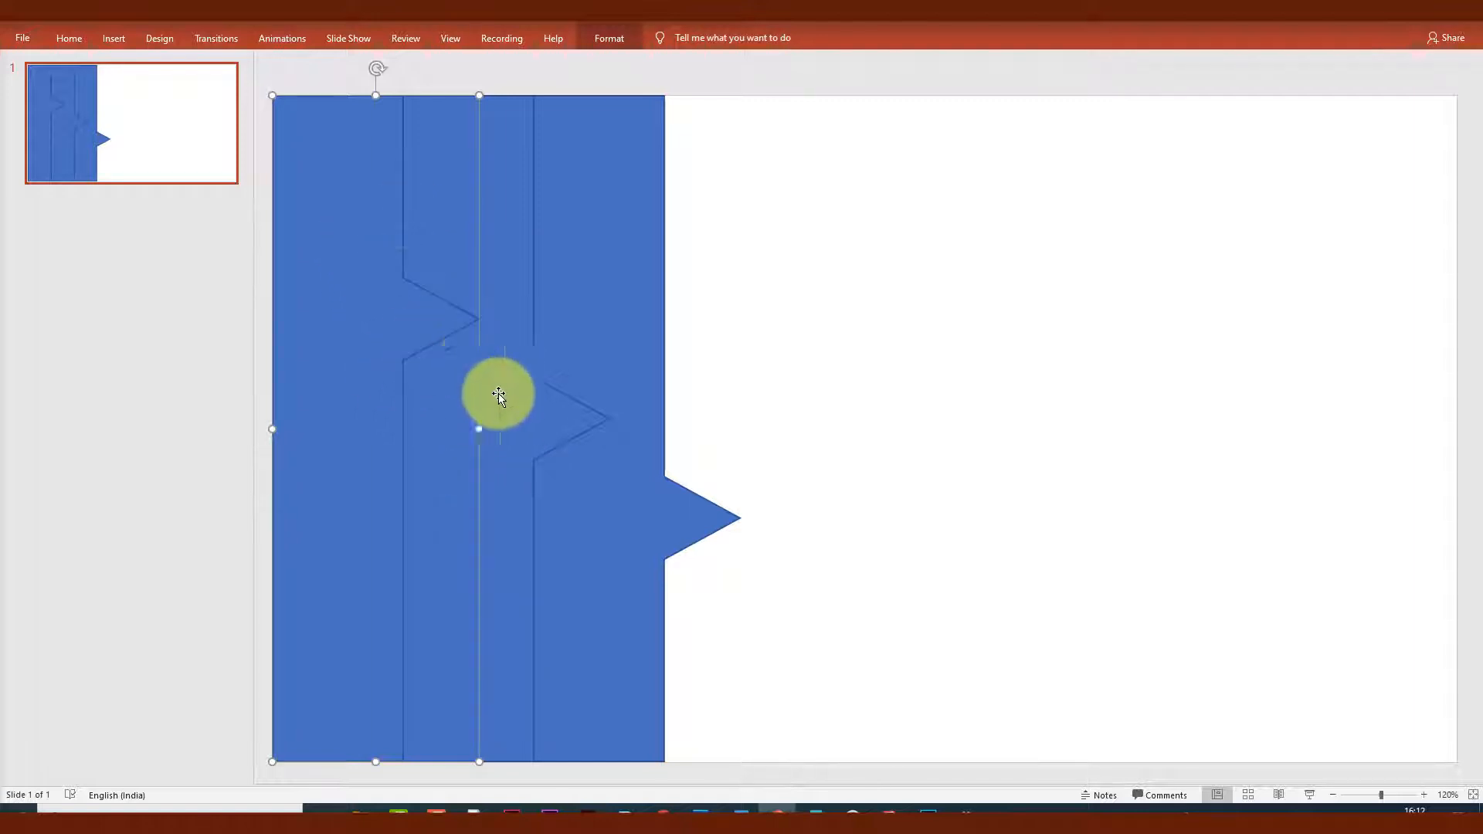
pyautogui.click(789, 458)
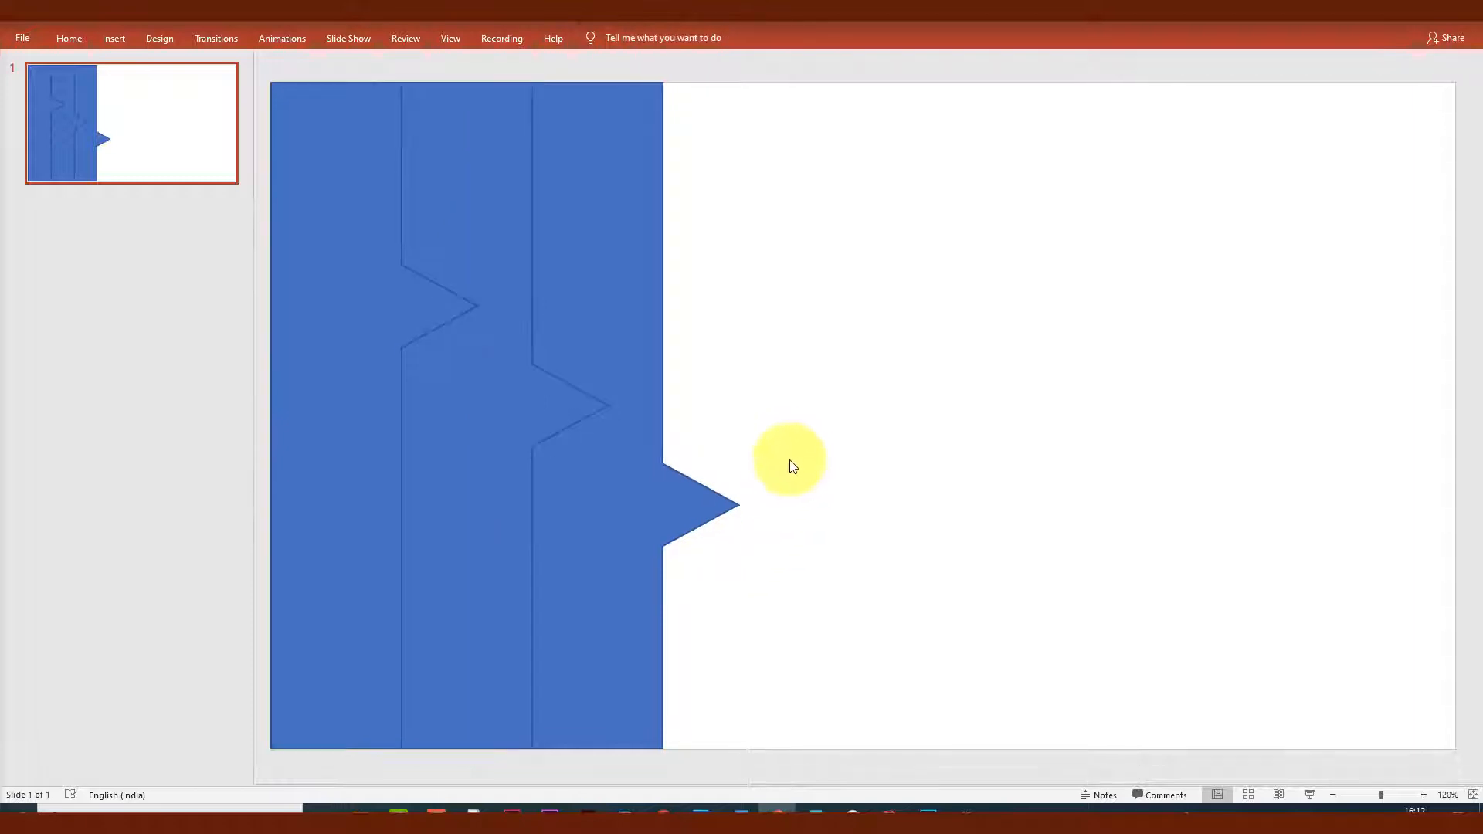
# Add a text box reading "3" on the rightmost bar's arrow tip and set its font colour to white.
pyautogui.click(153, 82)
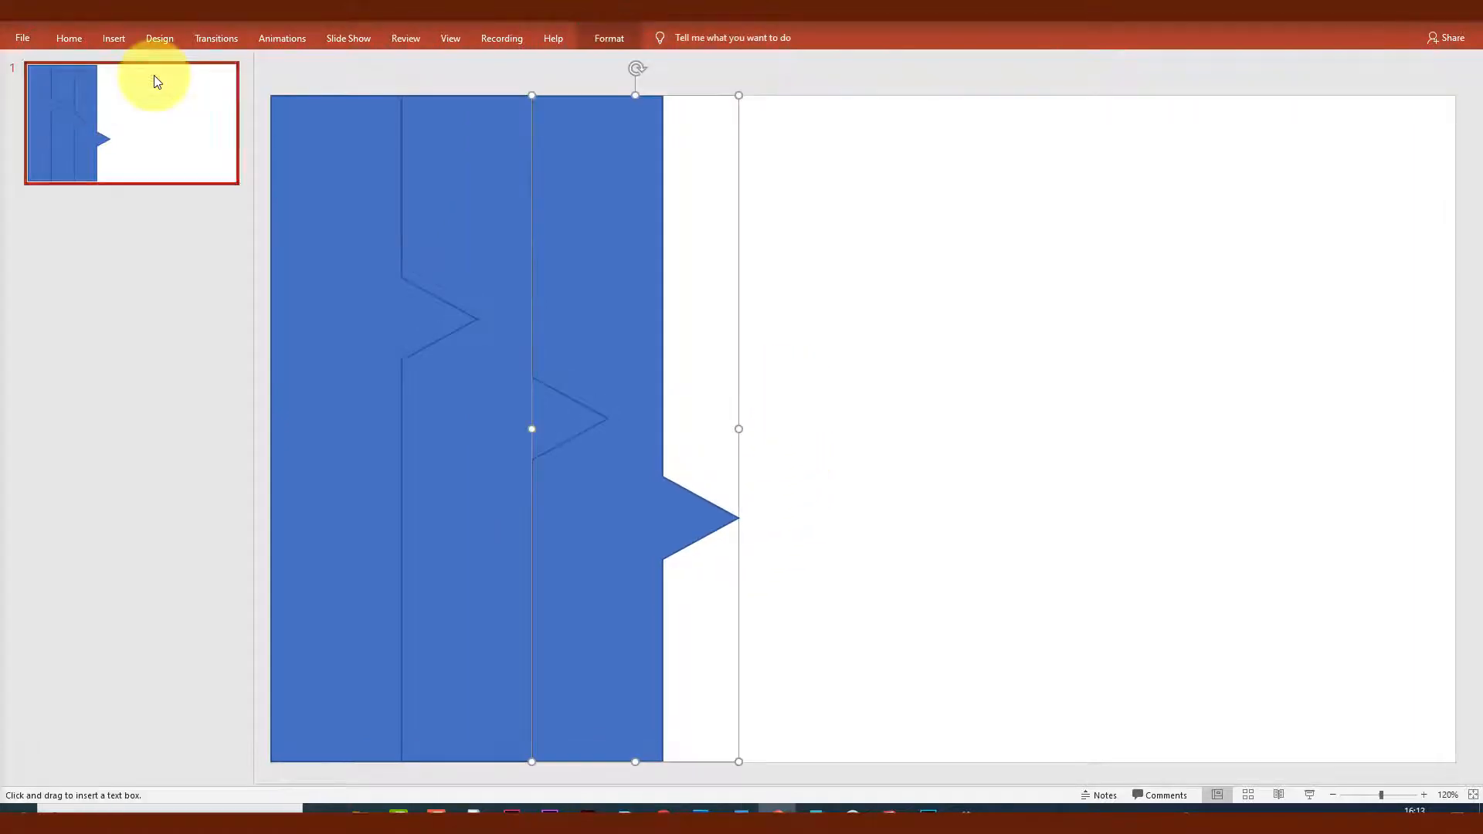
pyautogui.click(697, 525)
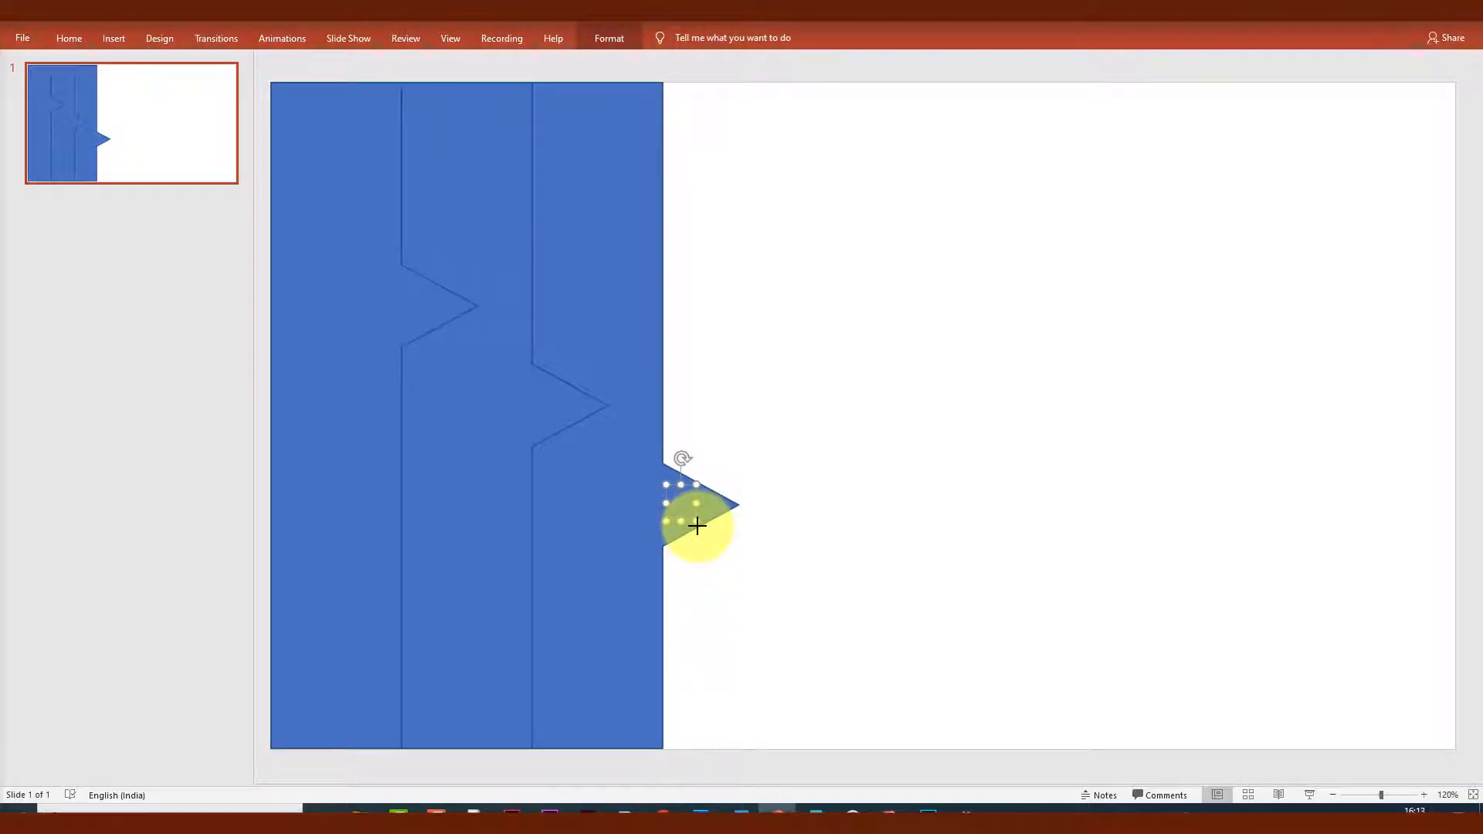
pyautogui.write('3')
pyautogui.hotkey('ctrl', 'a')
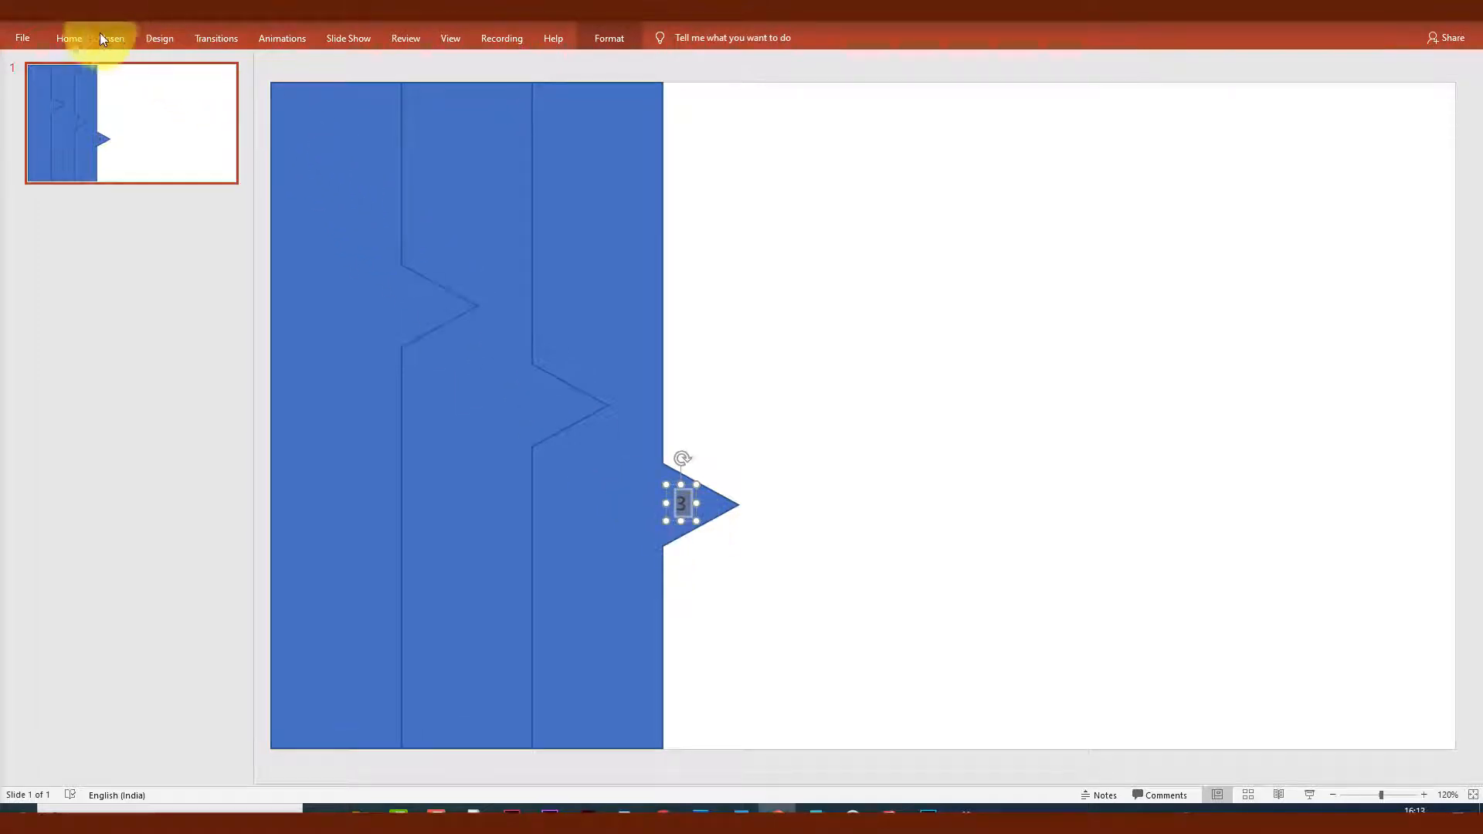
pyautogui.click(76, 38)
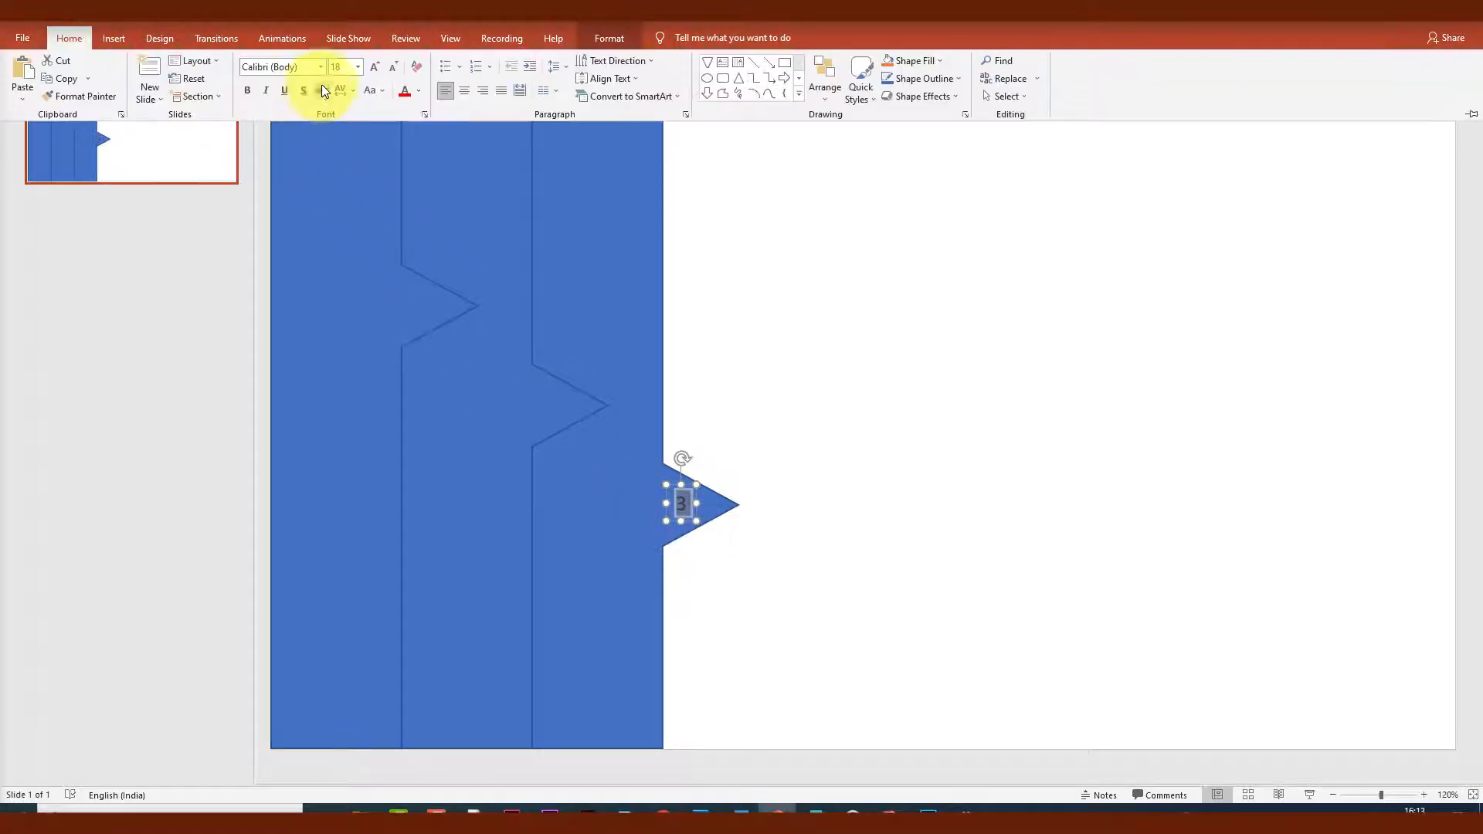
pyautogui.click(421, 93)
pyautogui.click(405, 122)
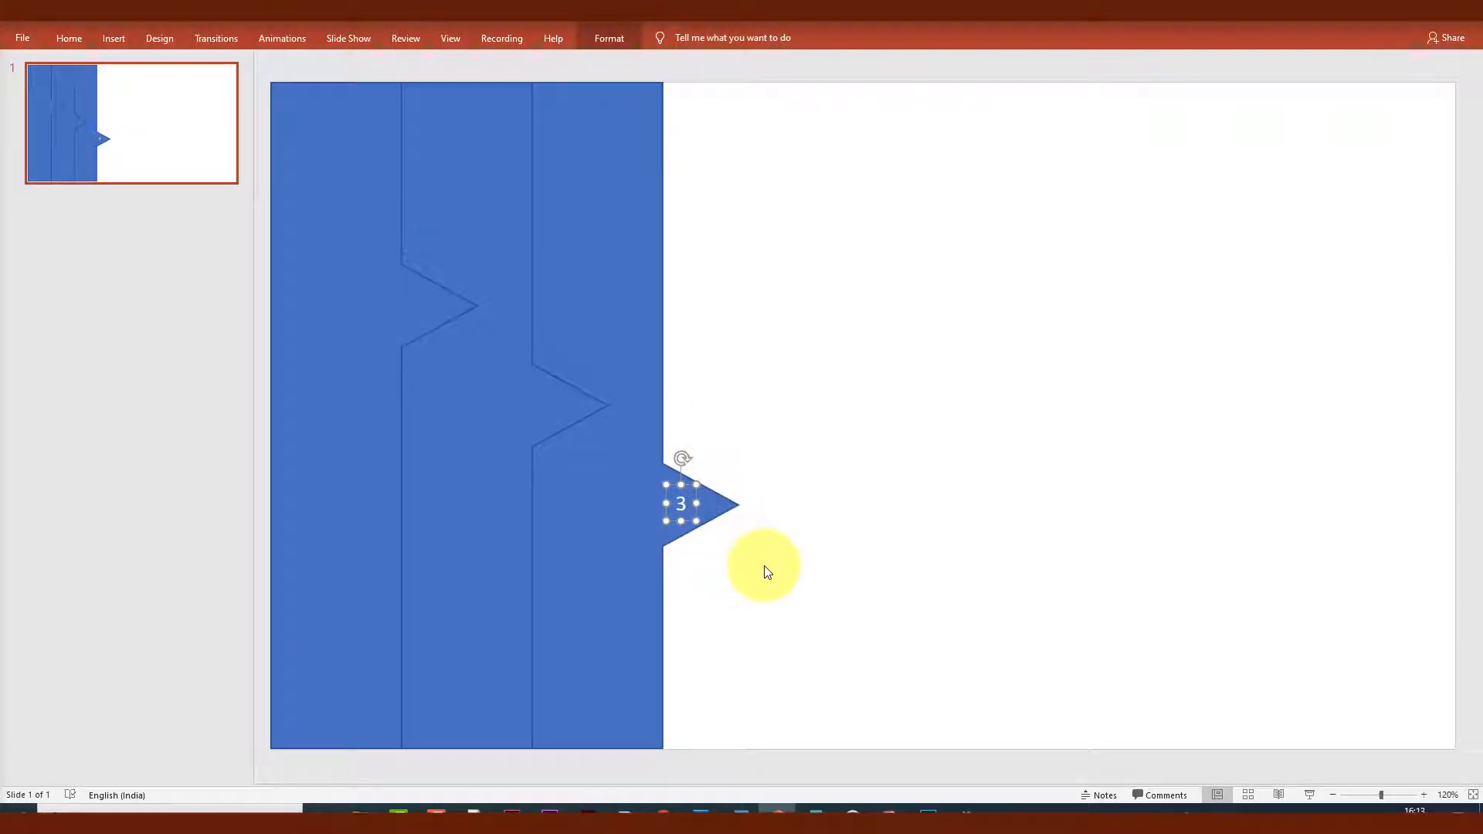
# Duplicate the "3" label onto the other two arrow tips and renumber the copies "2" on the middle bar and "1" on the leftmost bar.
pyautogui.hotkey('ctrl', 'c')
pyautogui.hotkey('ctrl', 'v')
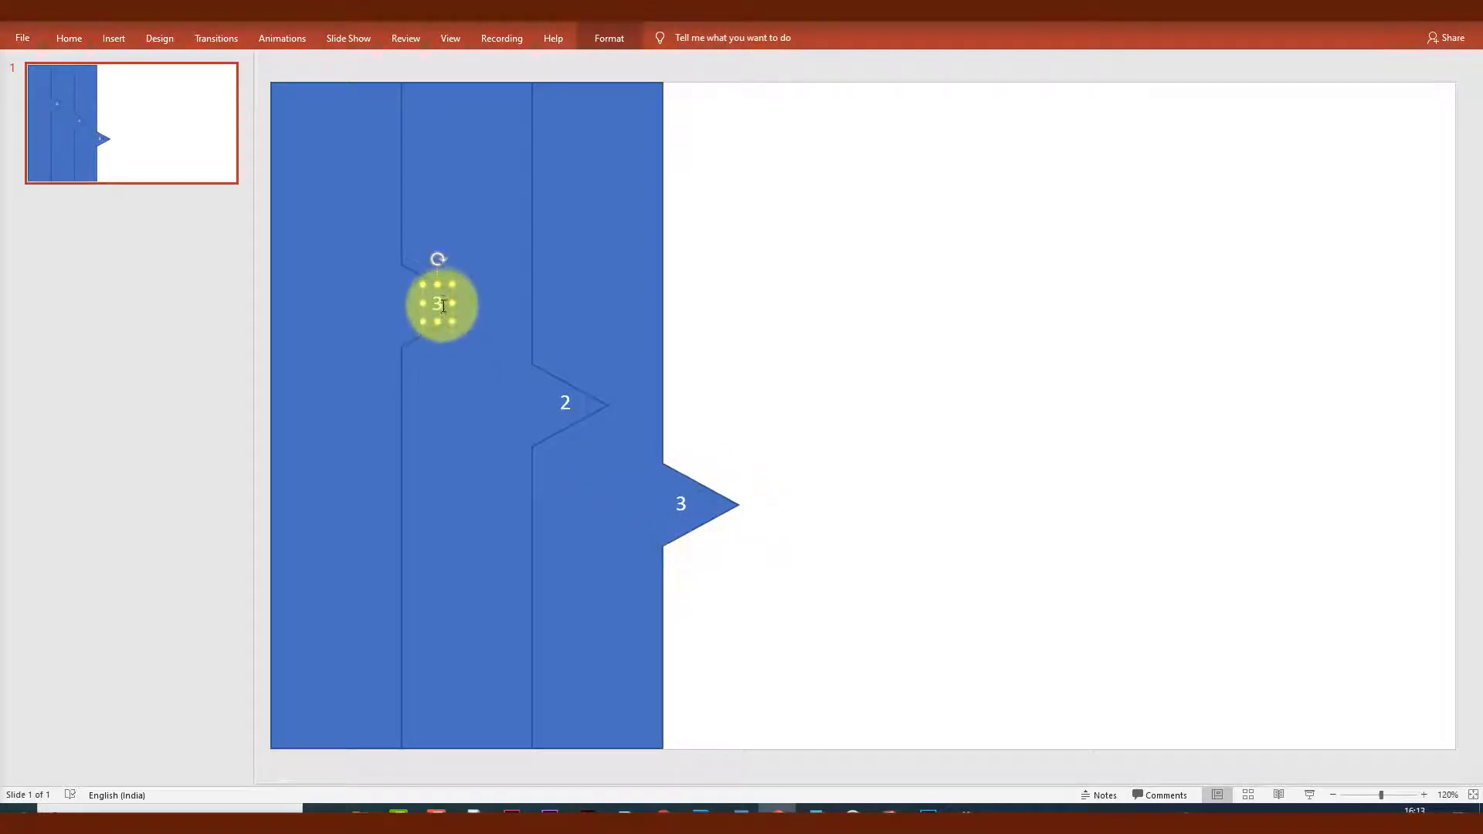
pyautogui.doubleClick(444, 306)
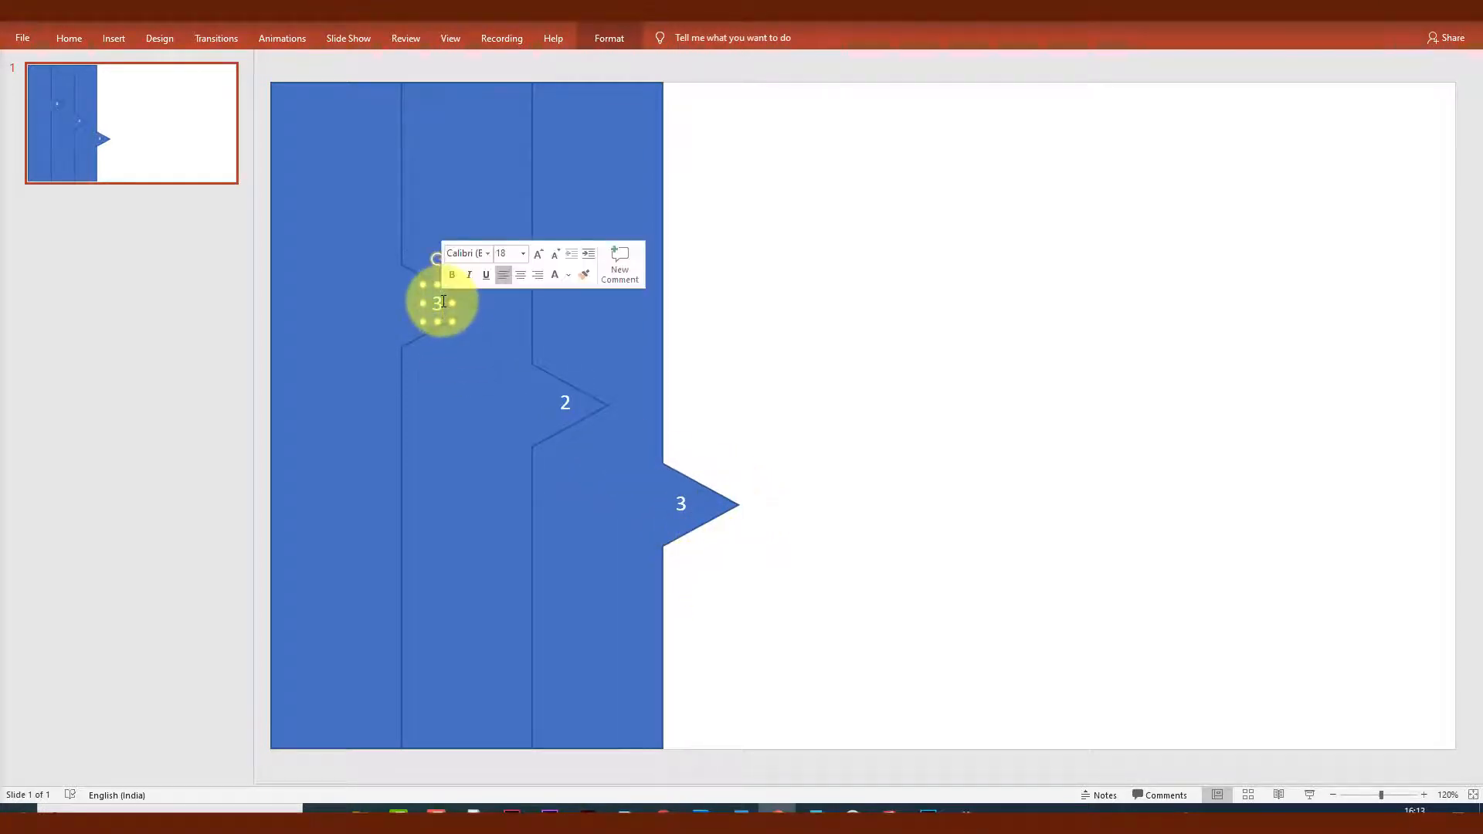
pyautogui.press('Delete')
pyautogui.write('1')
pyautogui.click(780, 394)
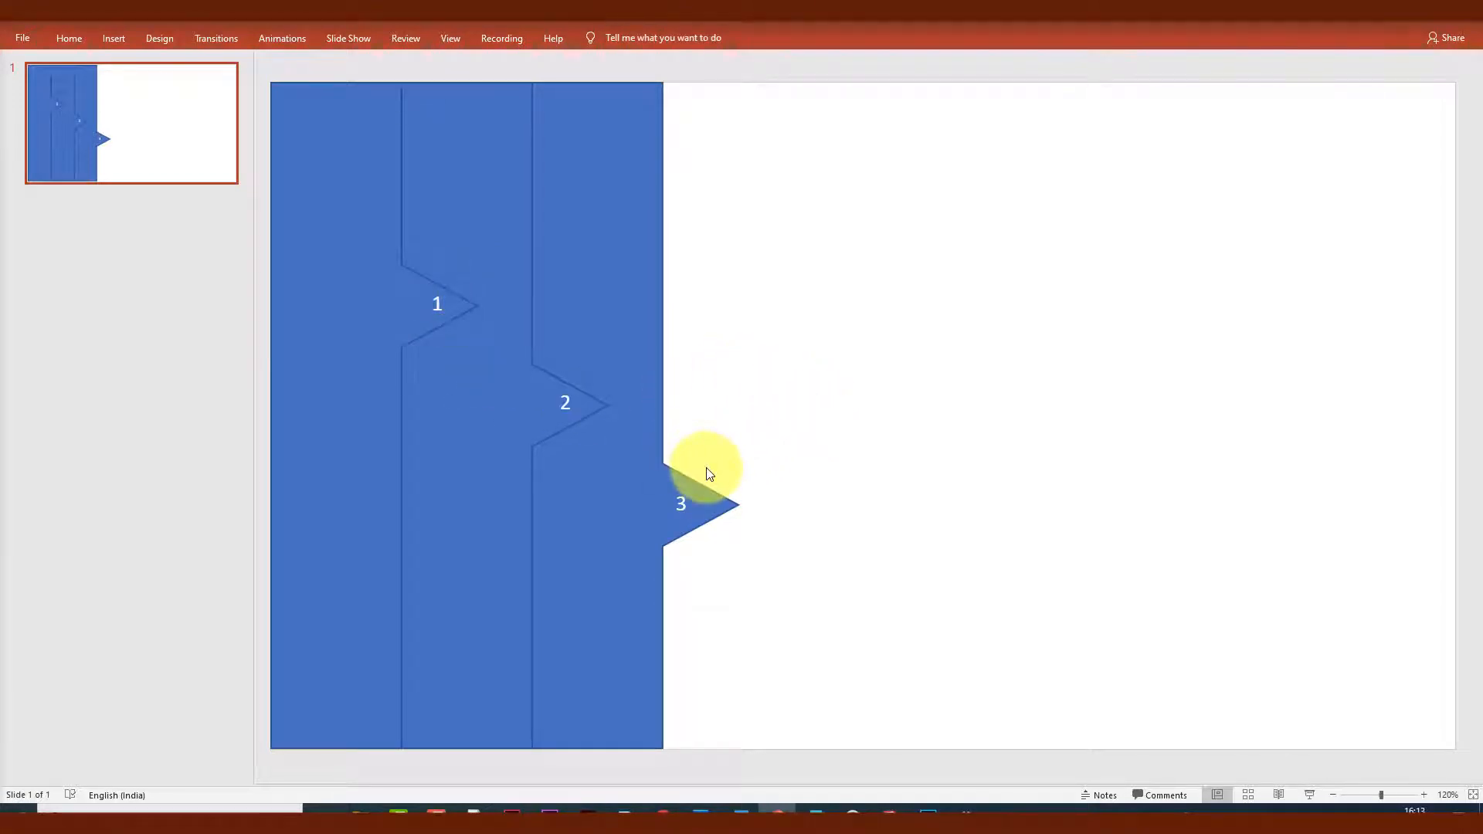
pyautogui.click(561, 401)
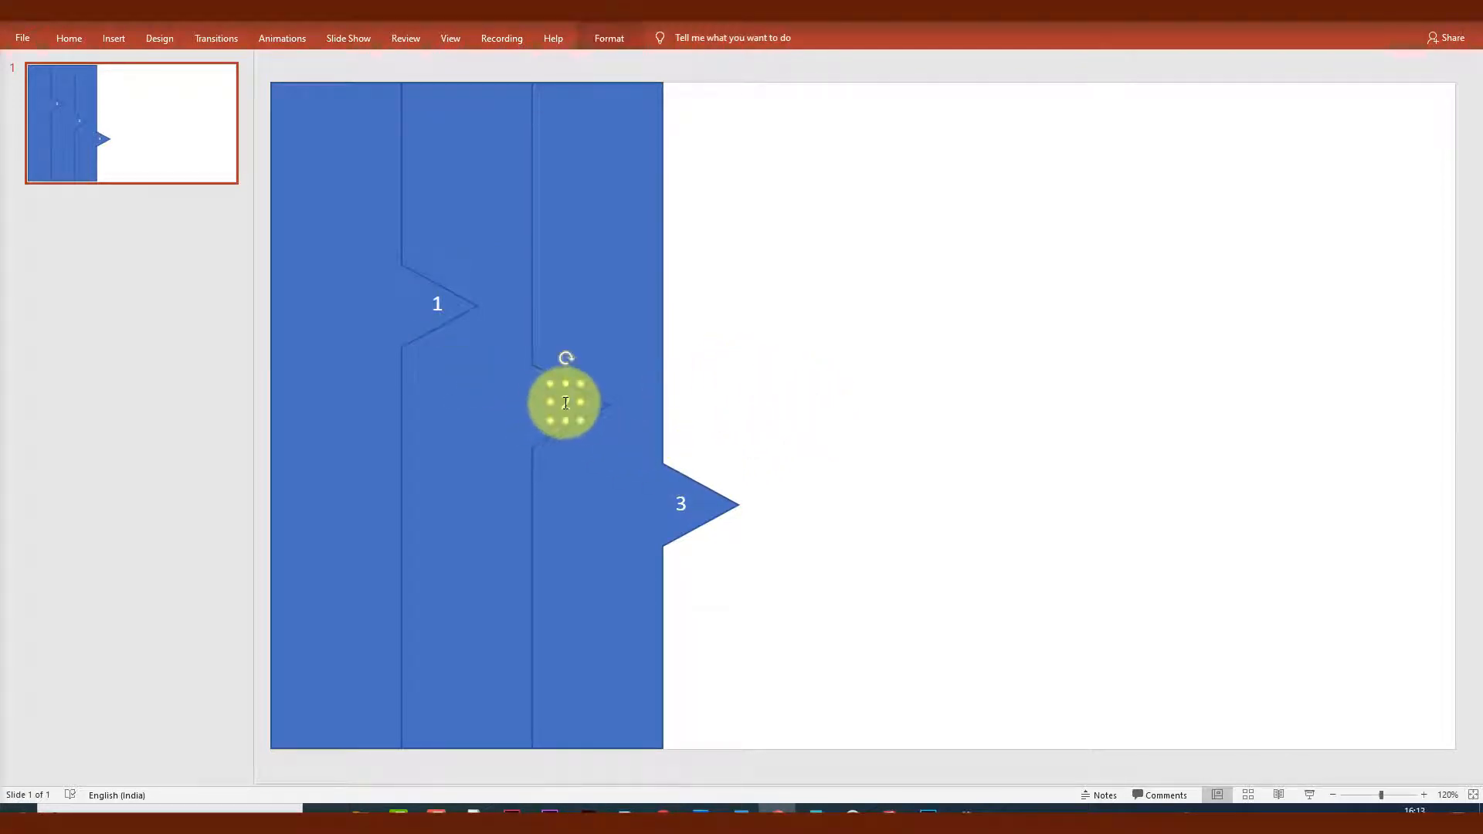
pyautogui.click(697, 437)
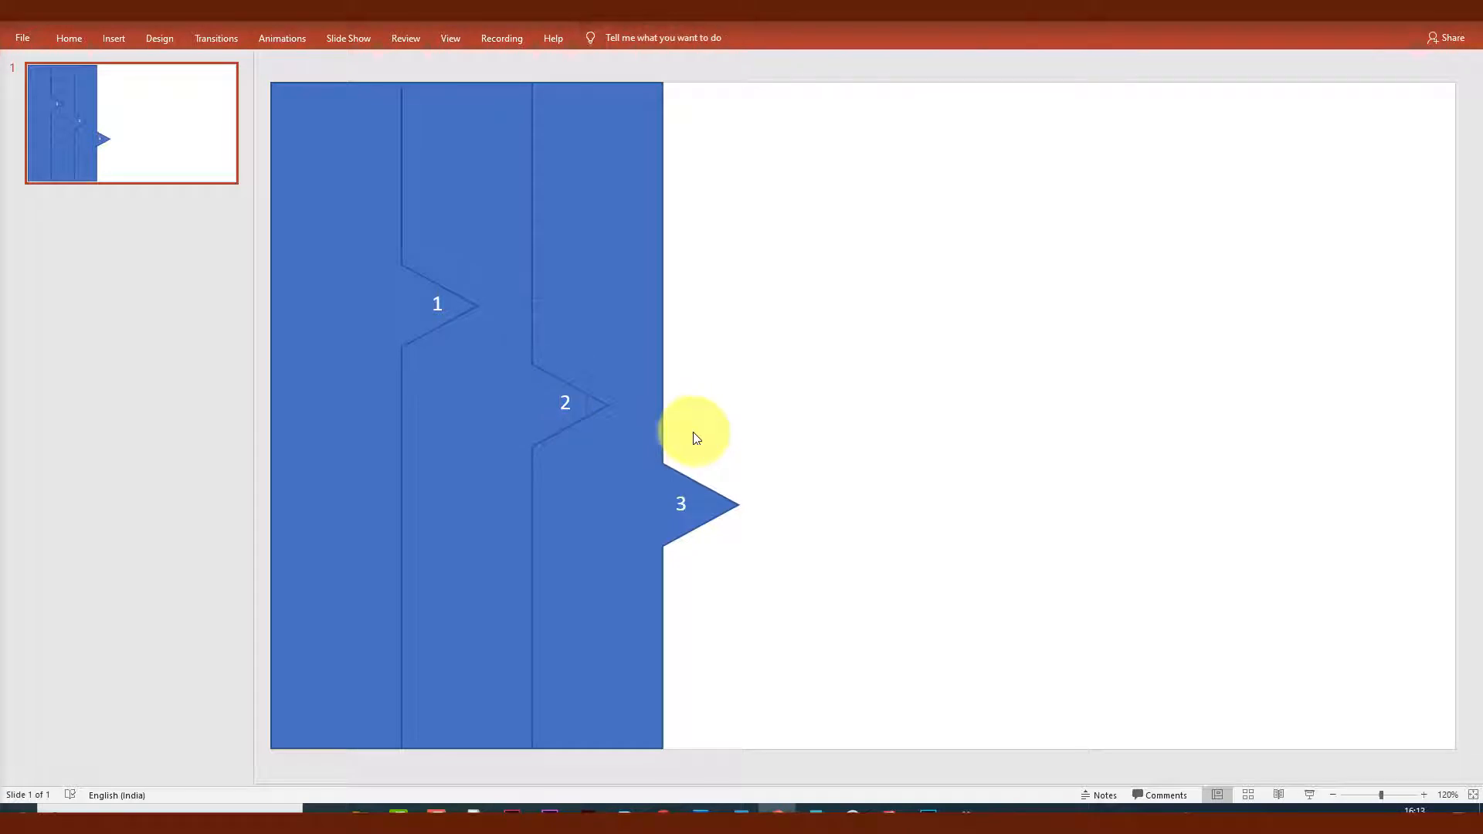
pyautogui.click(571, 416)
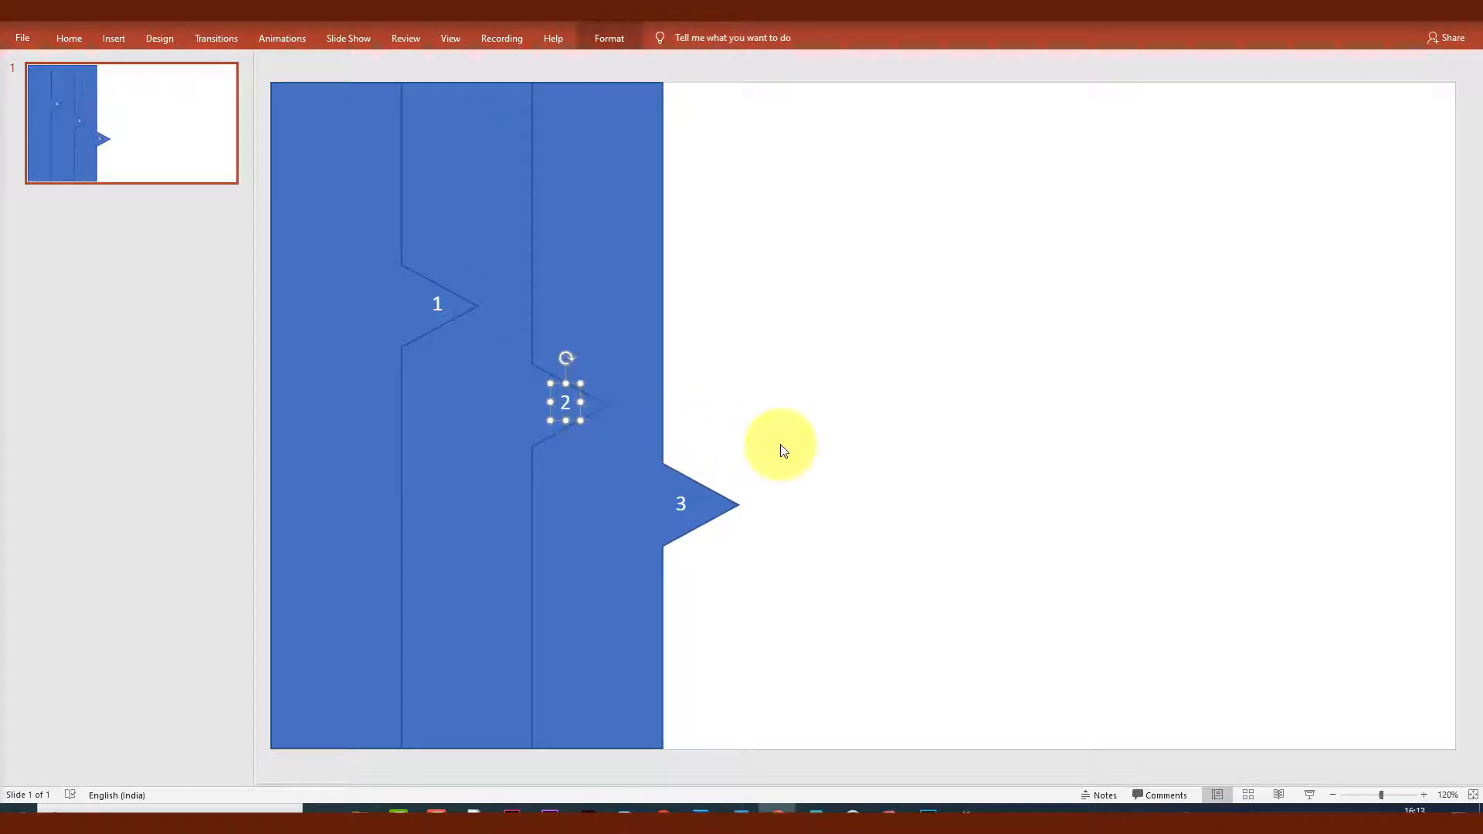
pyautogui.click(821, 452)
# Fill the rightmost bar with Orange, Accent 2, Darker 25% and apply a dark-variation gradient that lightens towards its arrow tip.
pyautogui.click(605, 171)
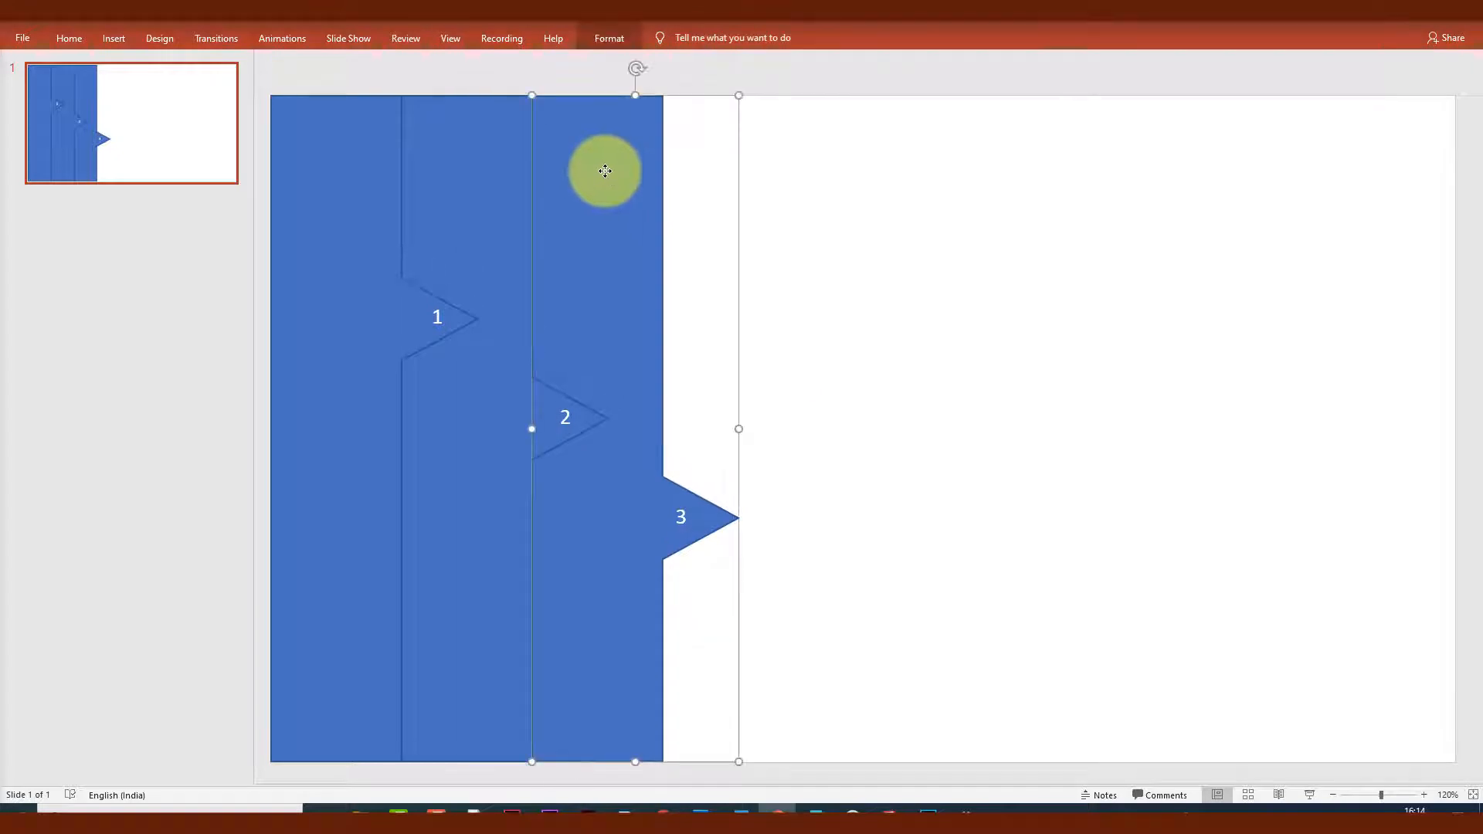
pyautogui.click(610, 37)
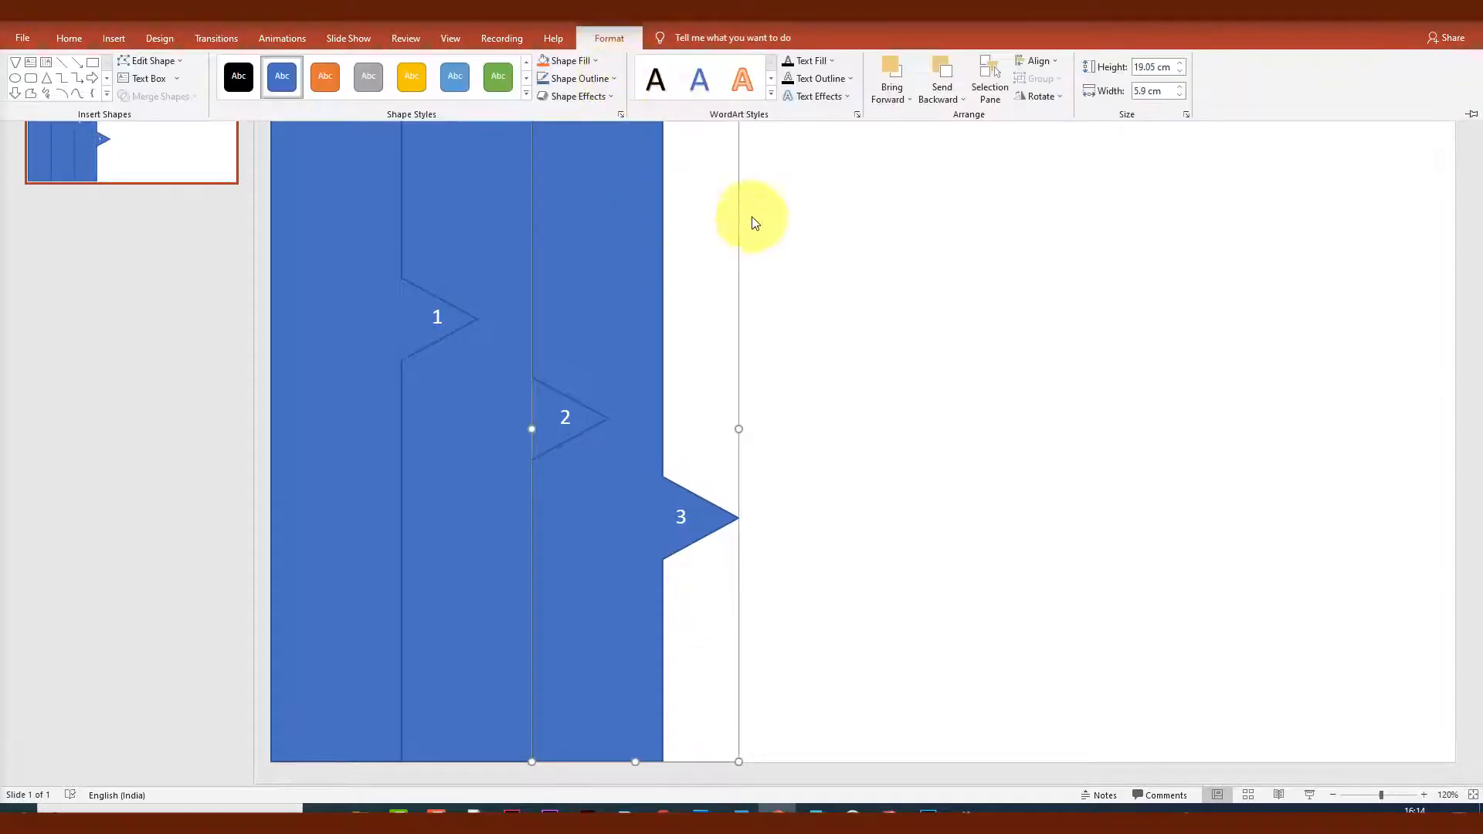
pyautogui.click(567, 60)
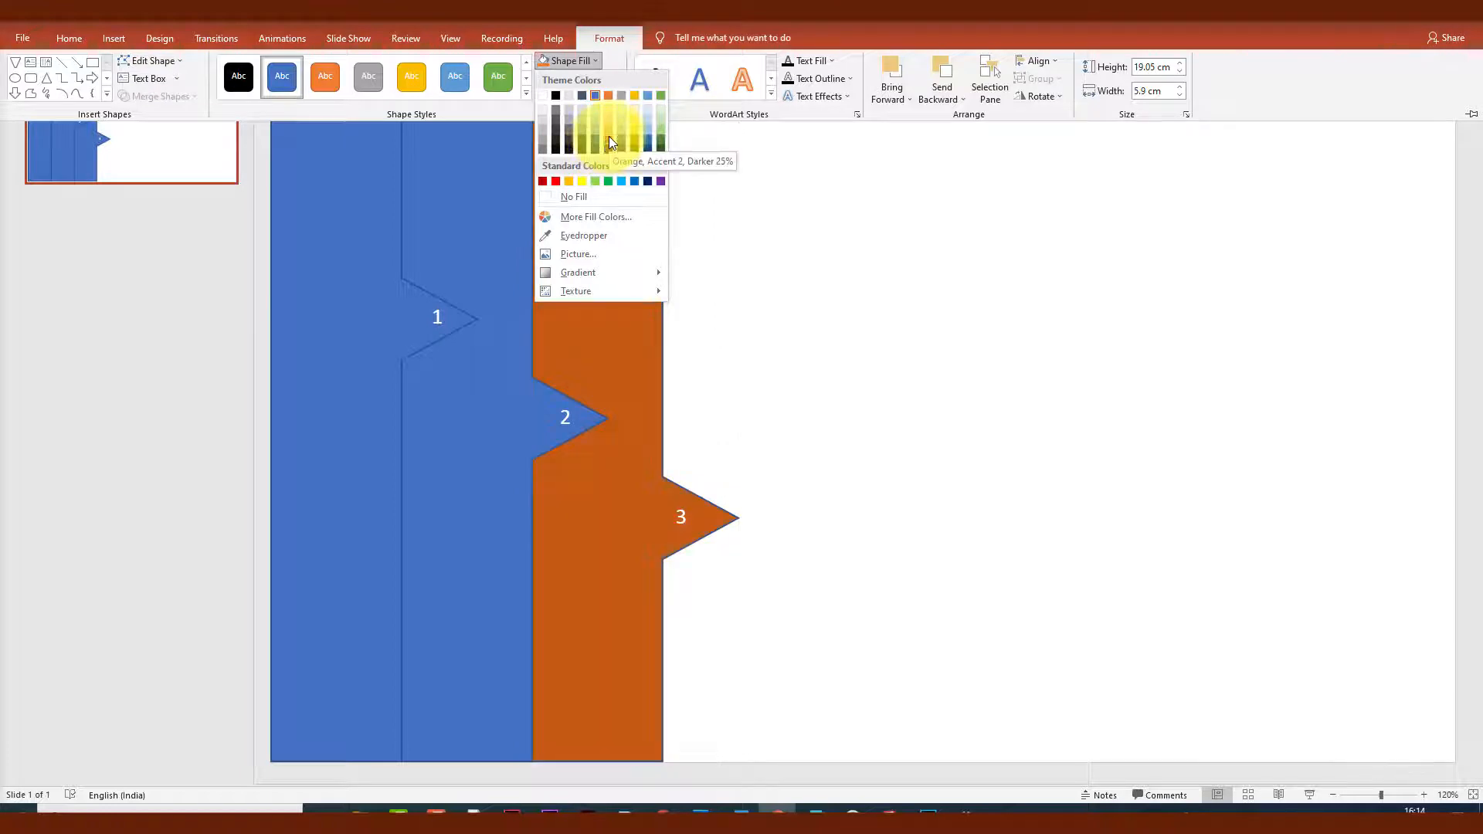
pyautogui.click(609, 136)
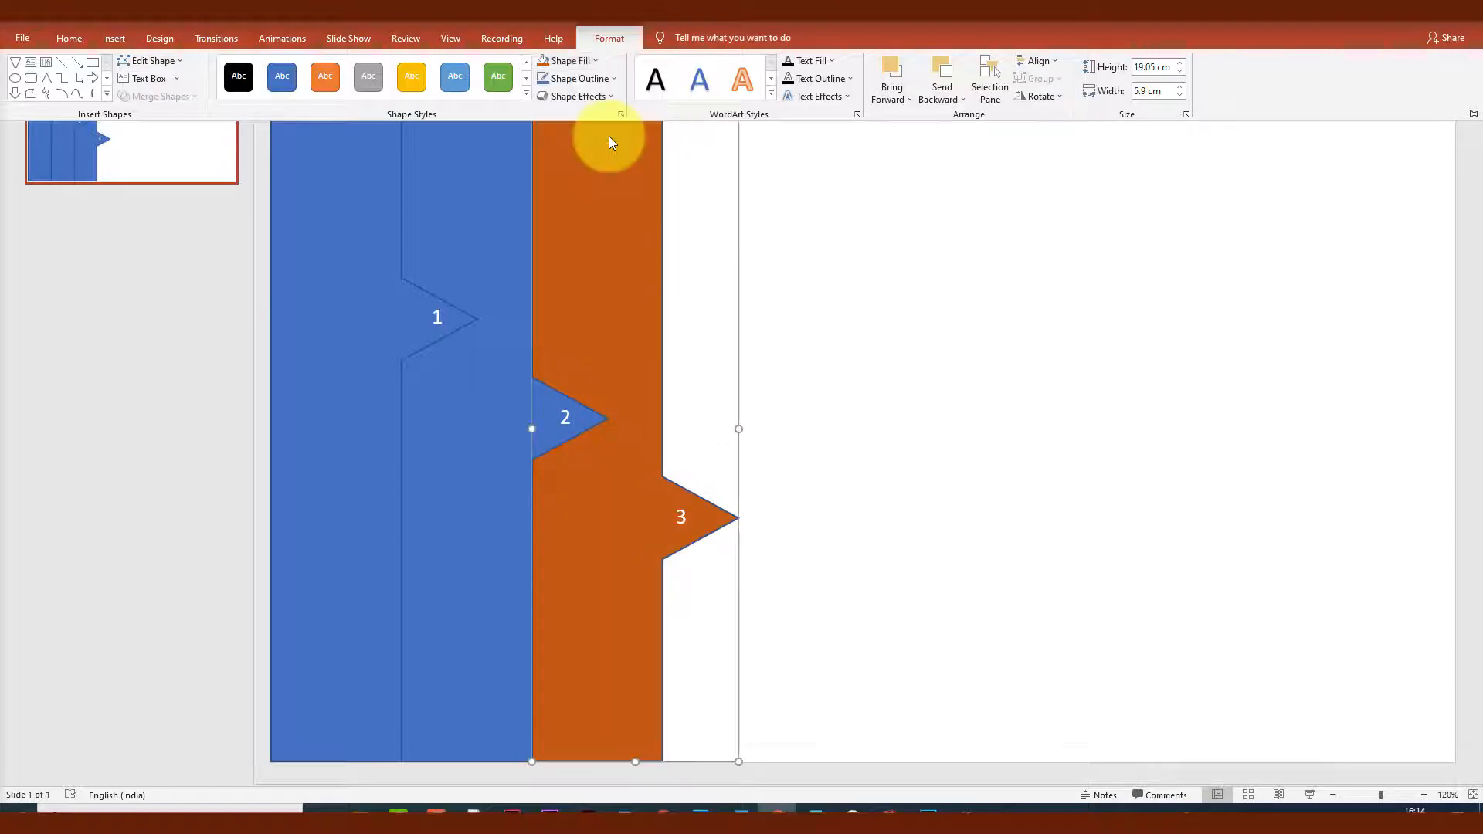
pyautogui.click(587, 60)
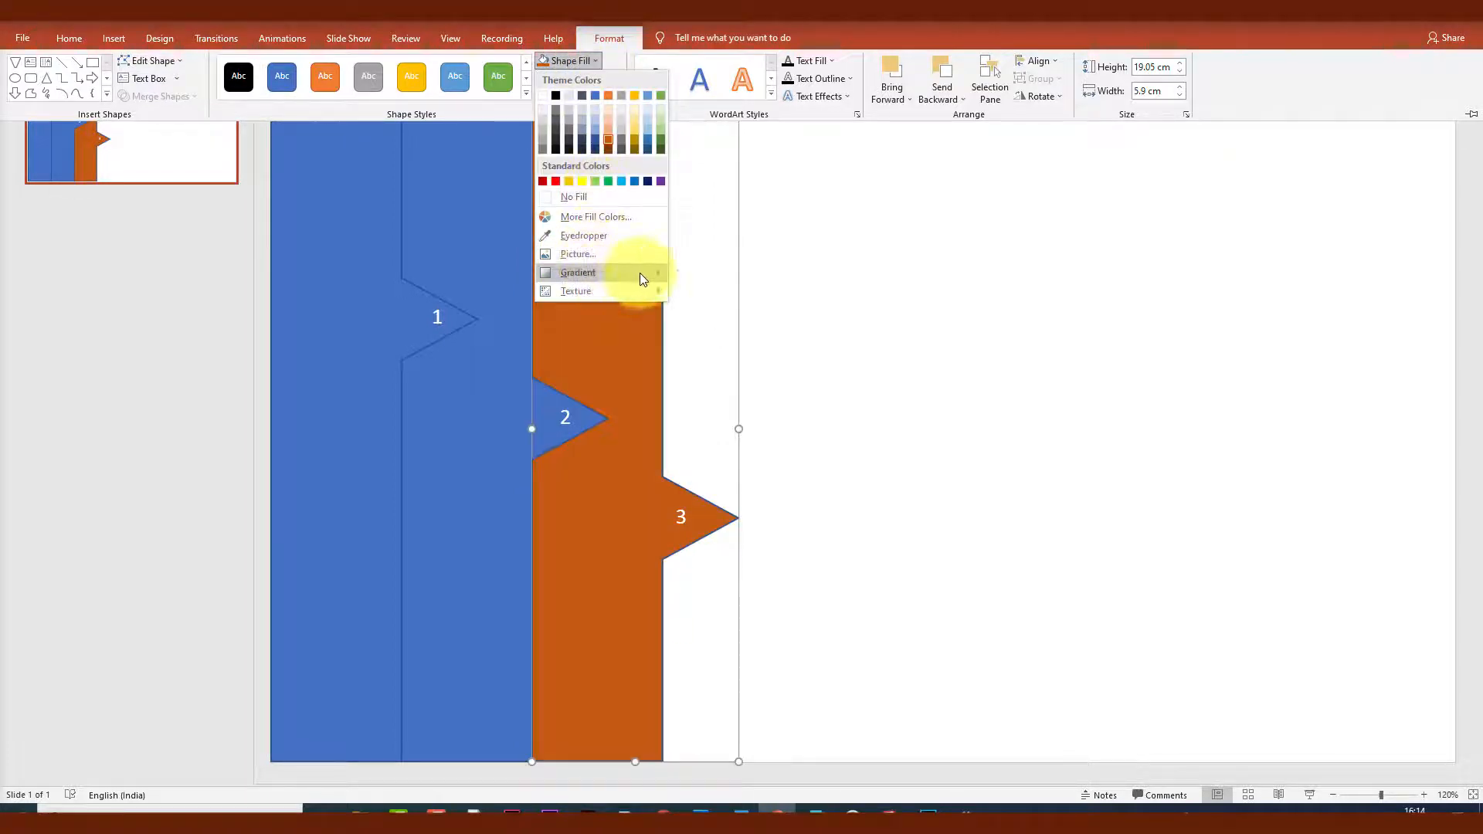
pyautogui.moveTo(640, 272)
pyautogui.click(683, 508)
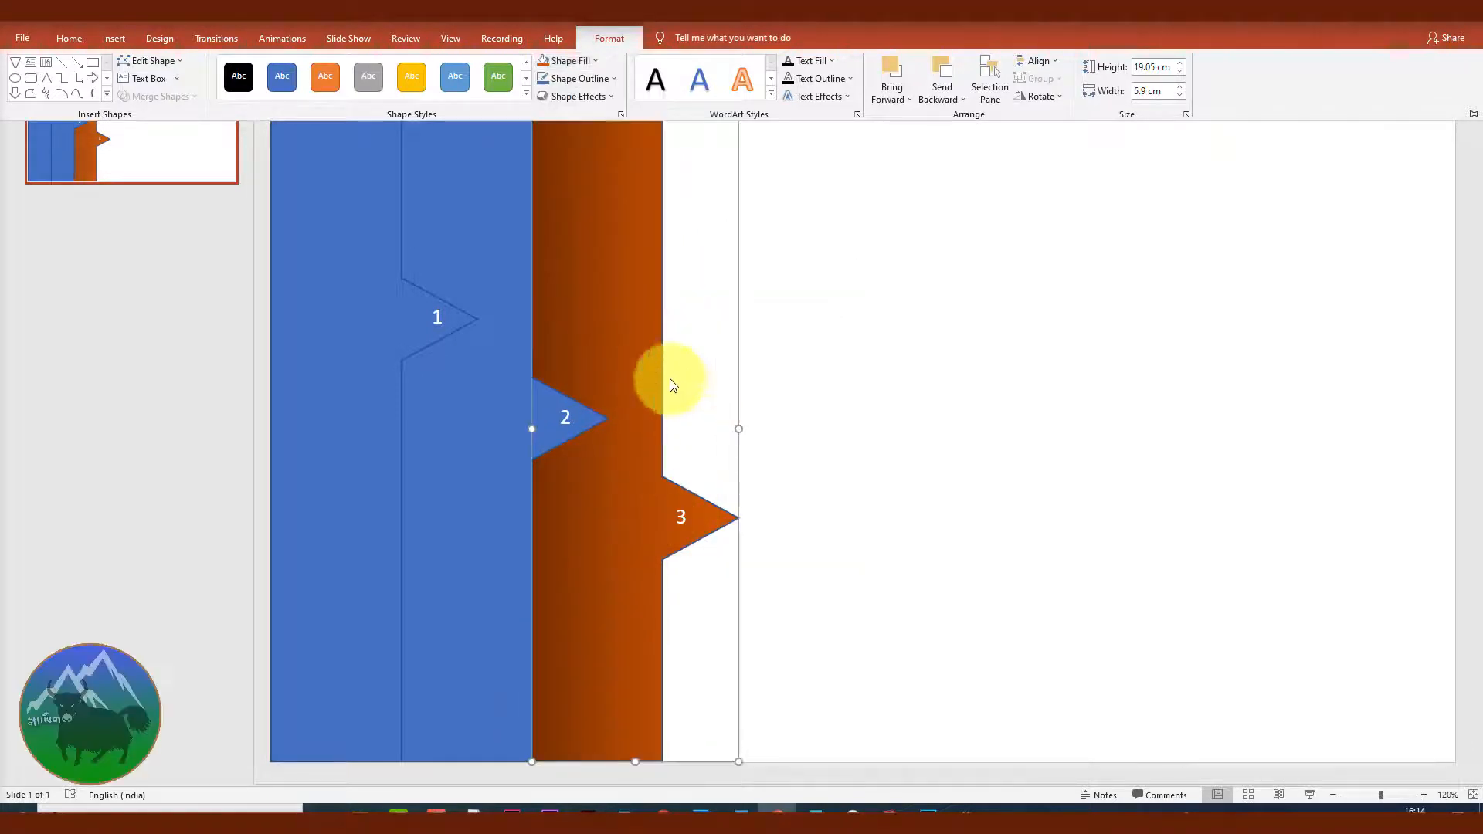
pyautogui.hotkey('ctrl', 'F1')
# Fill the middle bar with a darker theme blue and apply the same dark-variation horizontal gradient as on the orange bar.
pyautogui.click(481, 224)
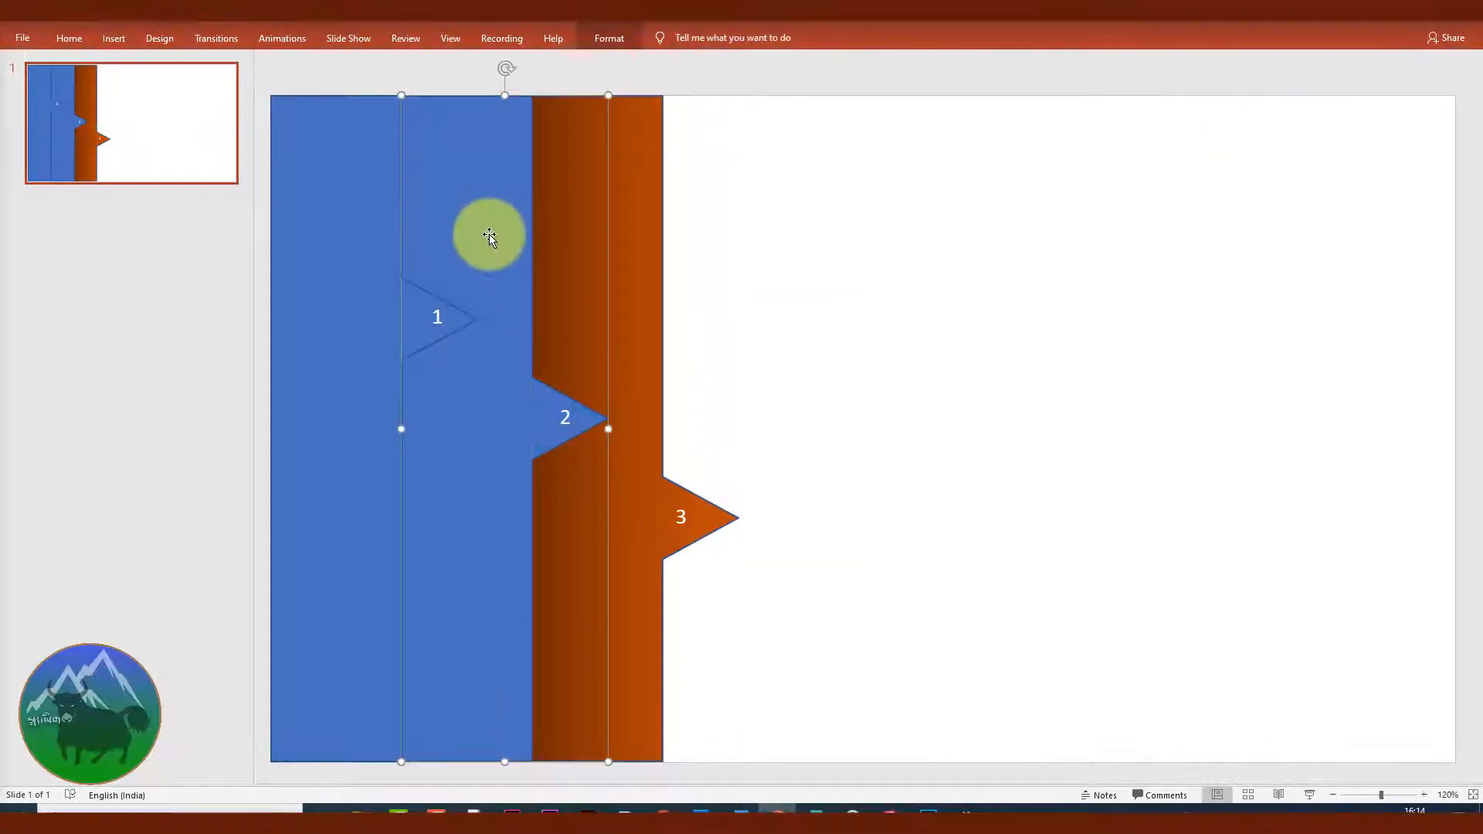
pyautogui.click(605, 39)
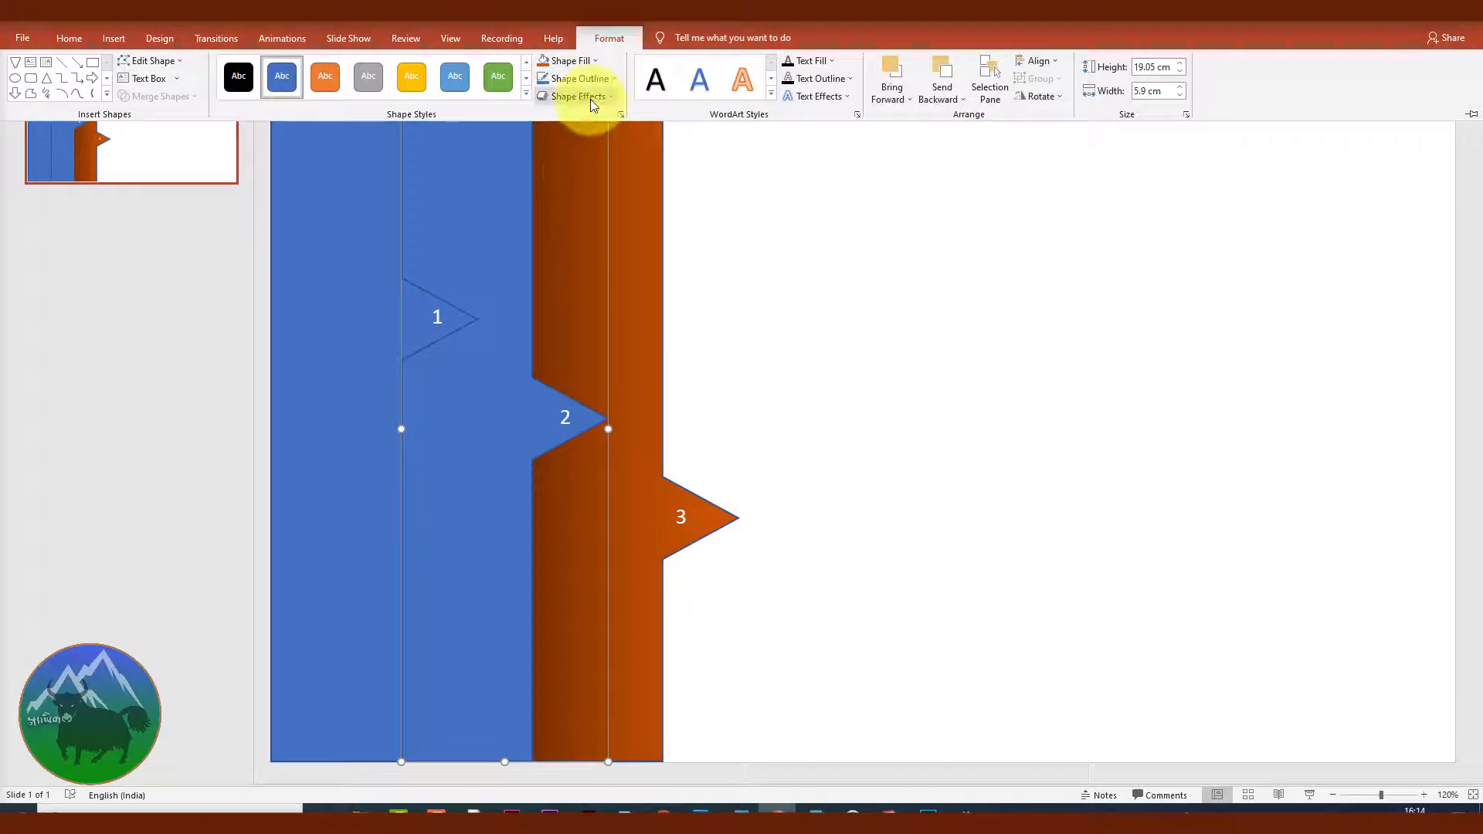
pyautogui.click(583, 63)
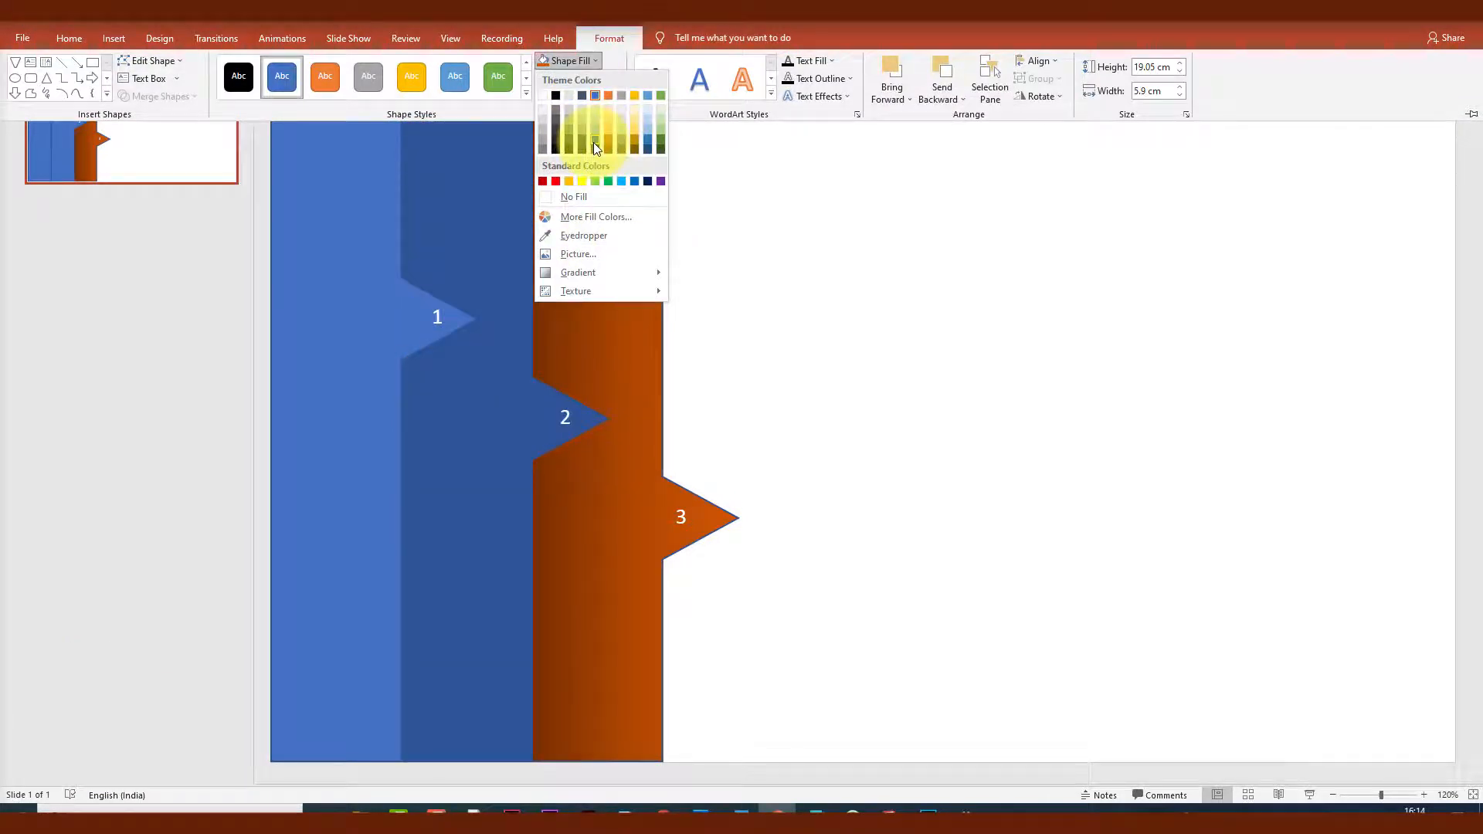
pyautogui.click(595, 143)
pyautogui.click(574, 61)
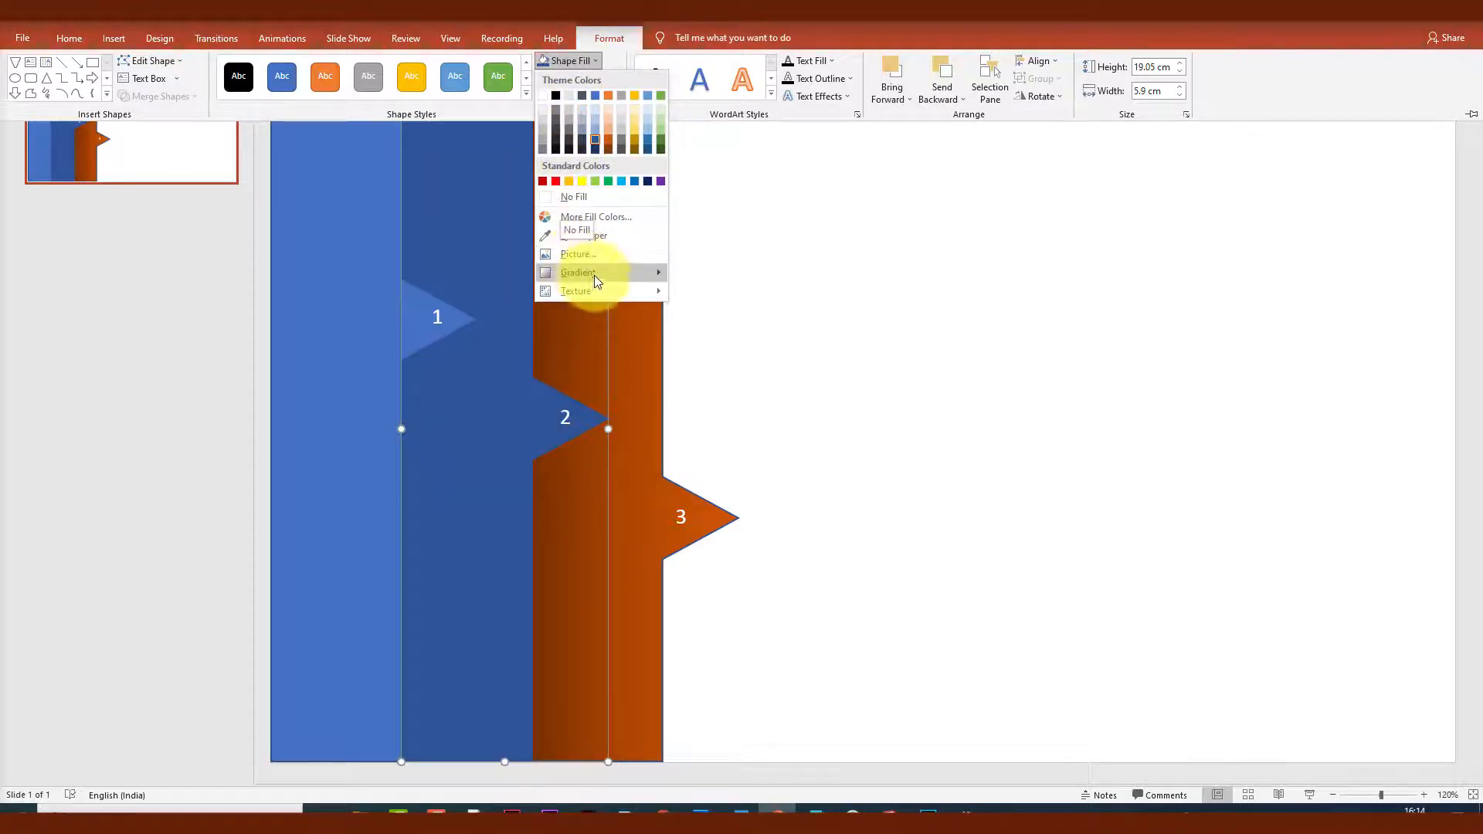
pyautogui.moveTo(662, 277)
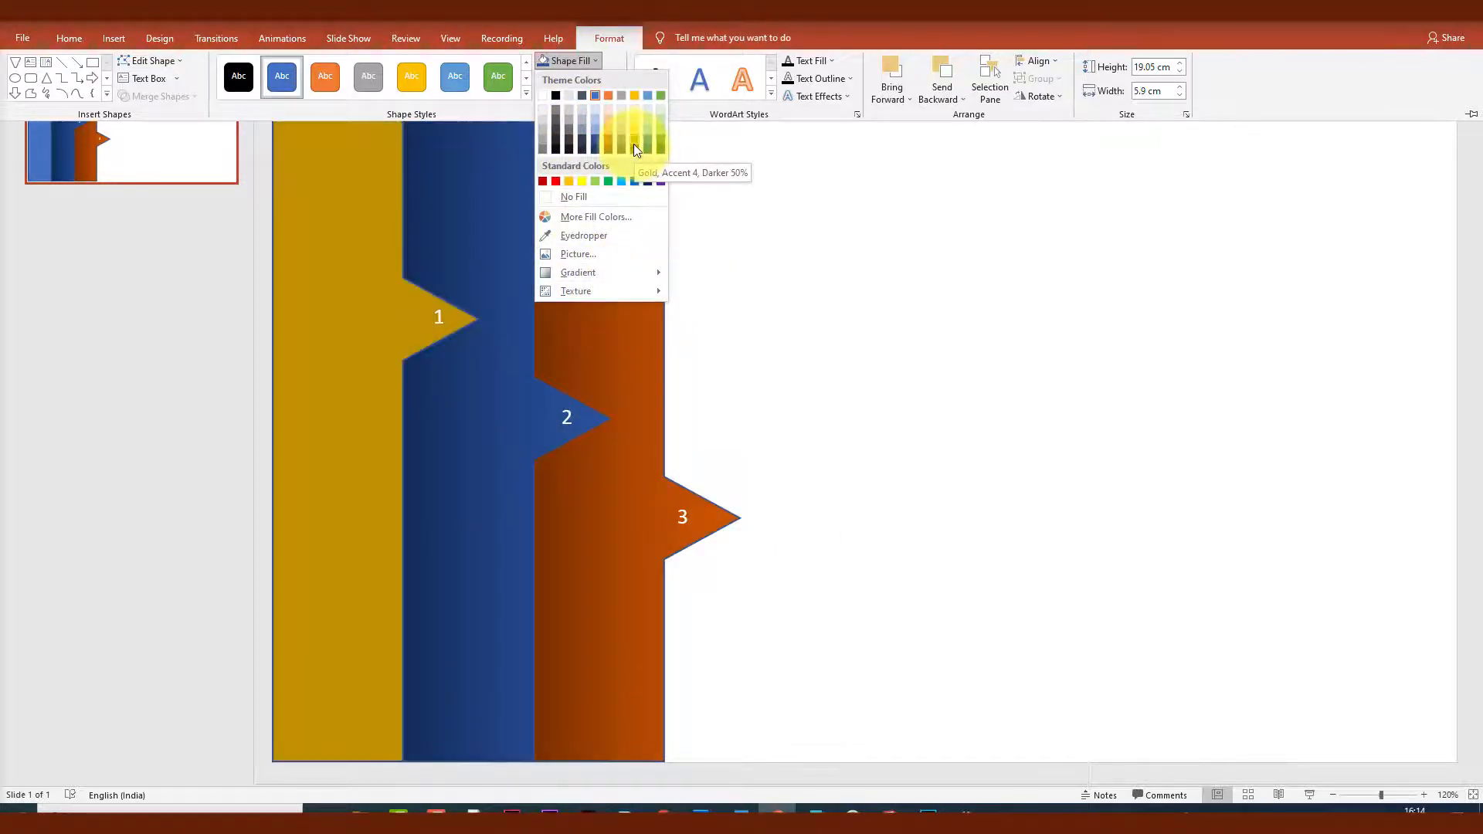
# Fill the leftmost bar with a darker shade of Gold, Accent 4 and apply the matching dark-variation horizontal gradient.
pyautogui.click(634, 143)
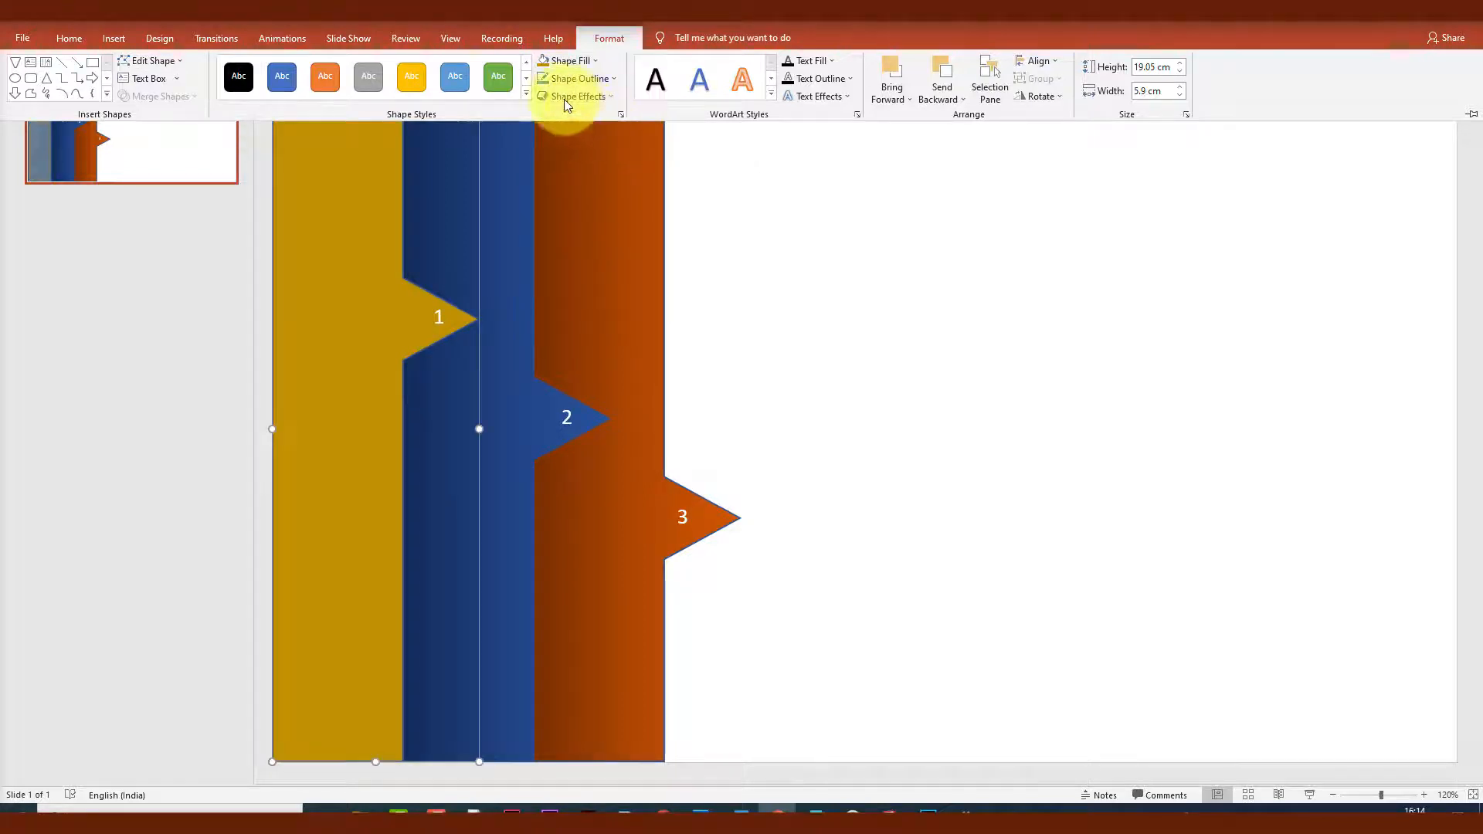
pyautogui.click(573, 62)
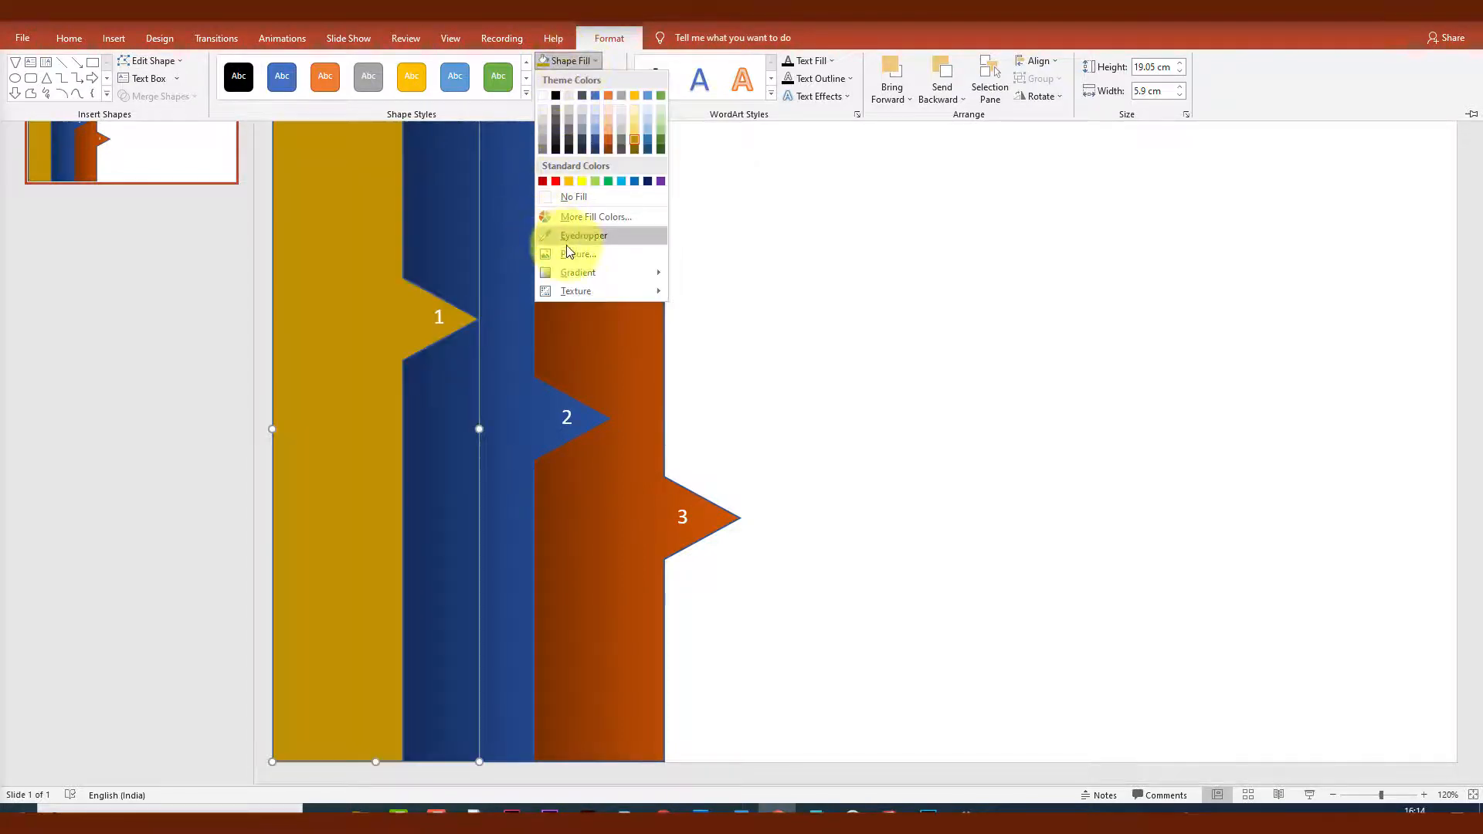
pyautogui.moveTo(652, 272)
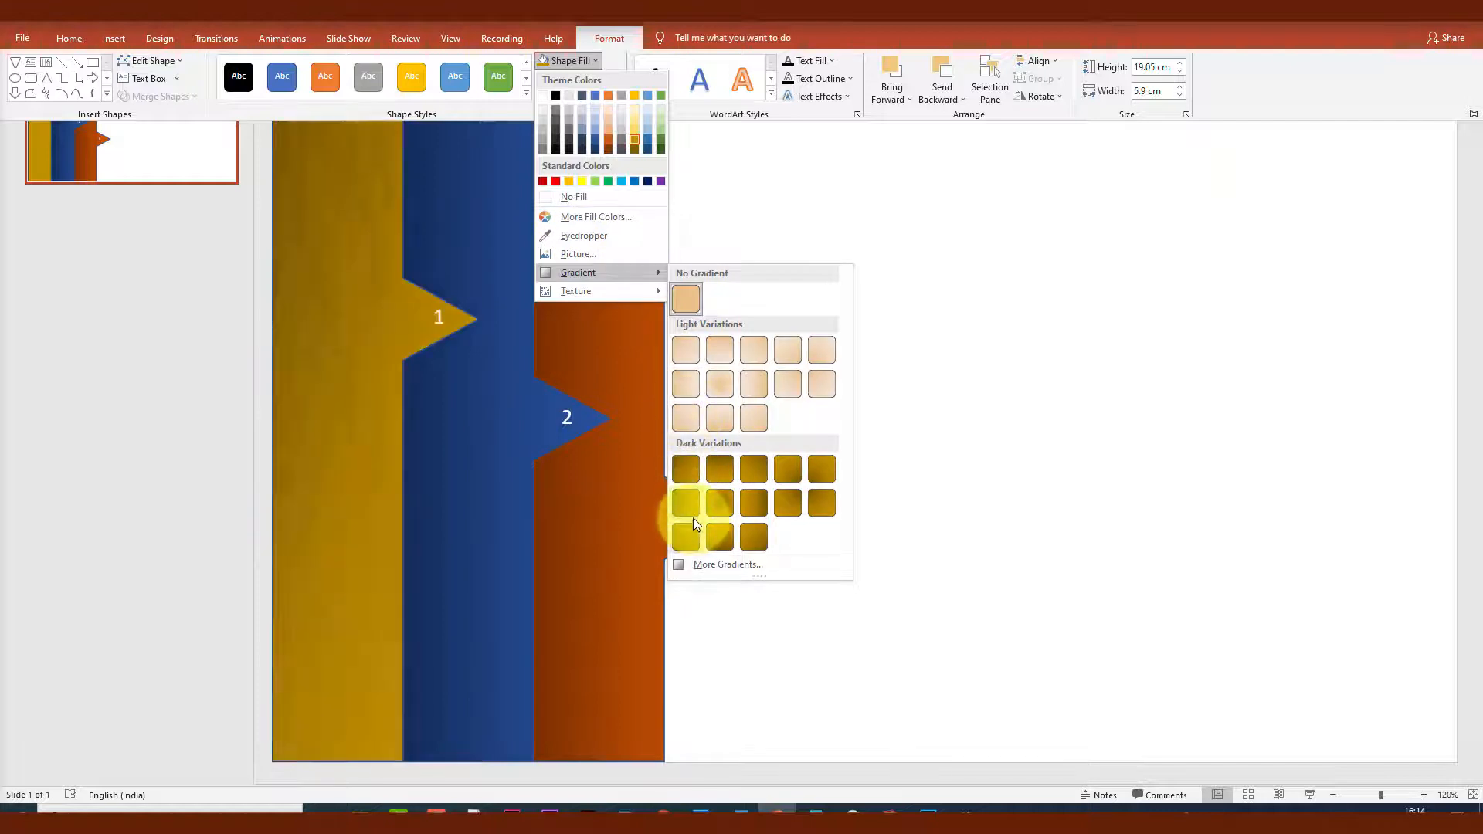
pyautogui.click(688, 504)
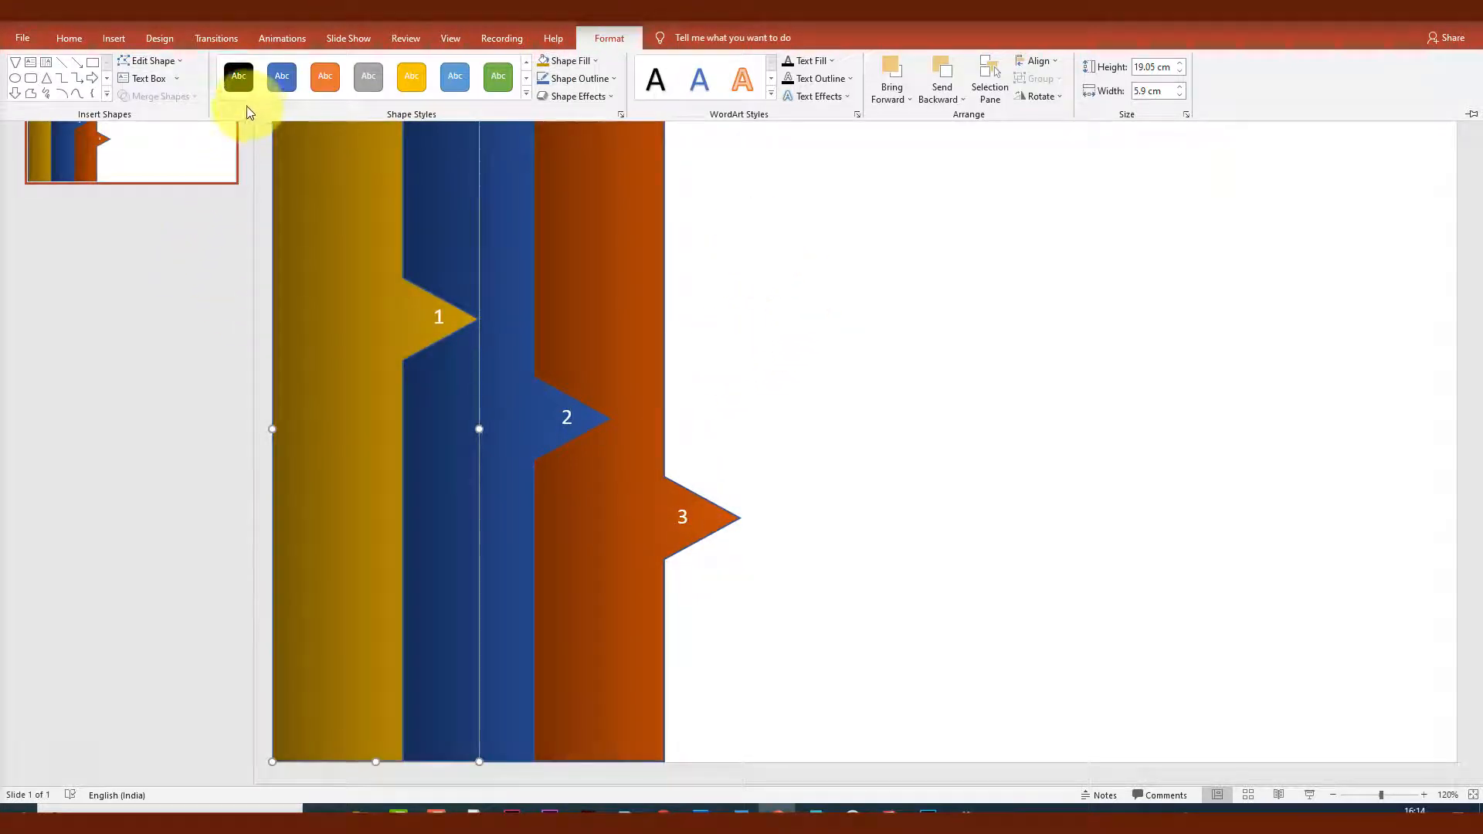
pyautogui.hotkey('ctrl', 'F1')
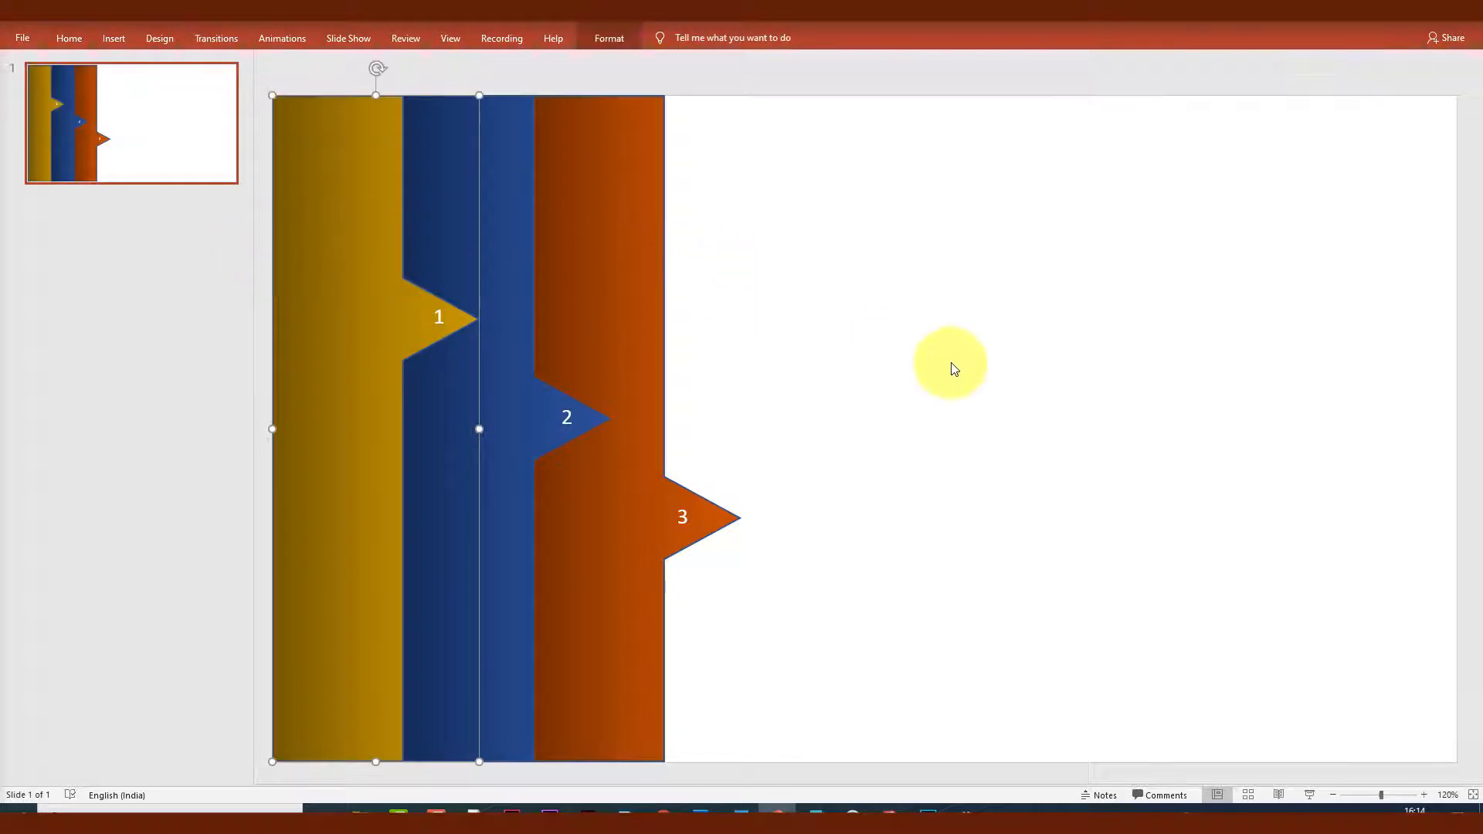
# Remove the outline from all three bars and their number labels at once.
pyautogui.moveTo(1380, 797); pyautogui.dragTo(1373, 796)
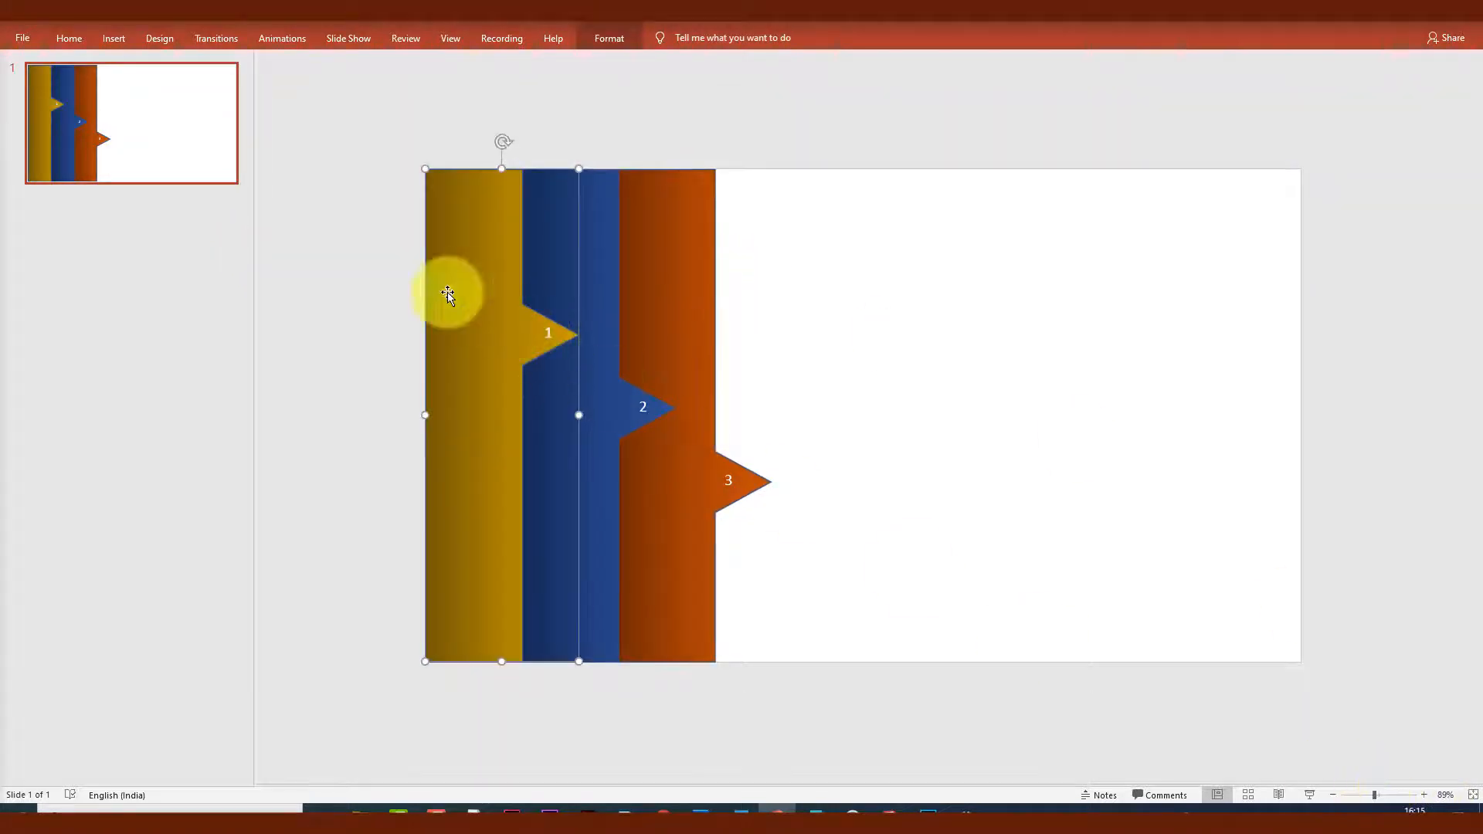
pyautogui.moveTo(391, 150); pyautogui.dragTo(813, 706)
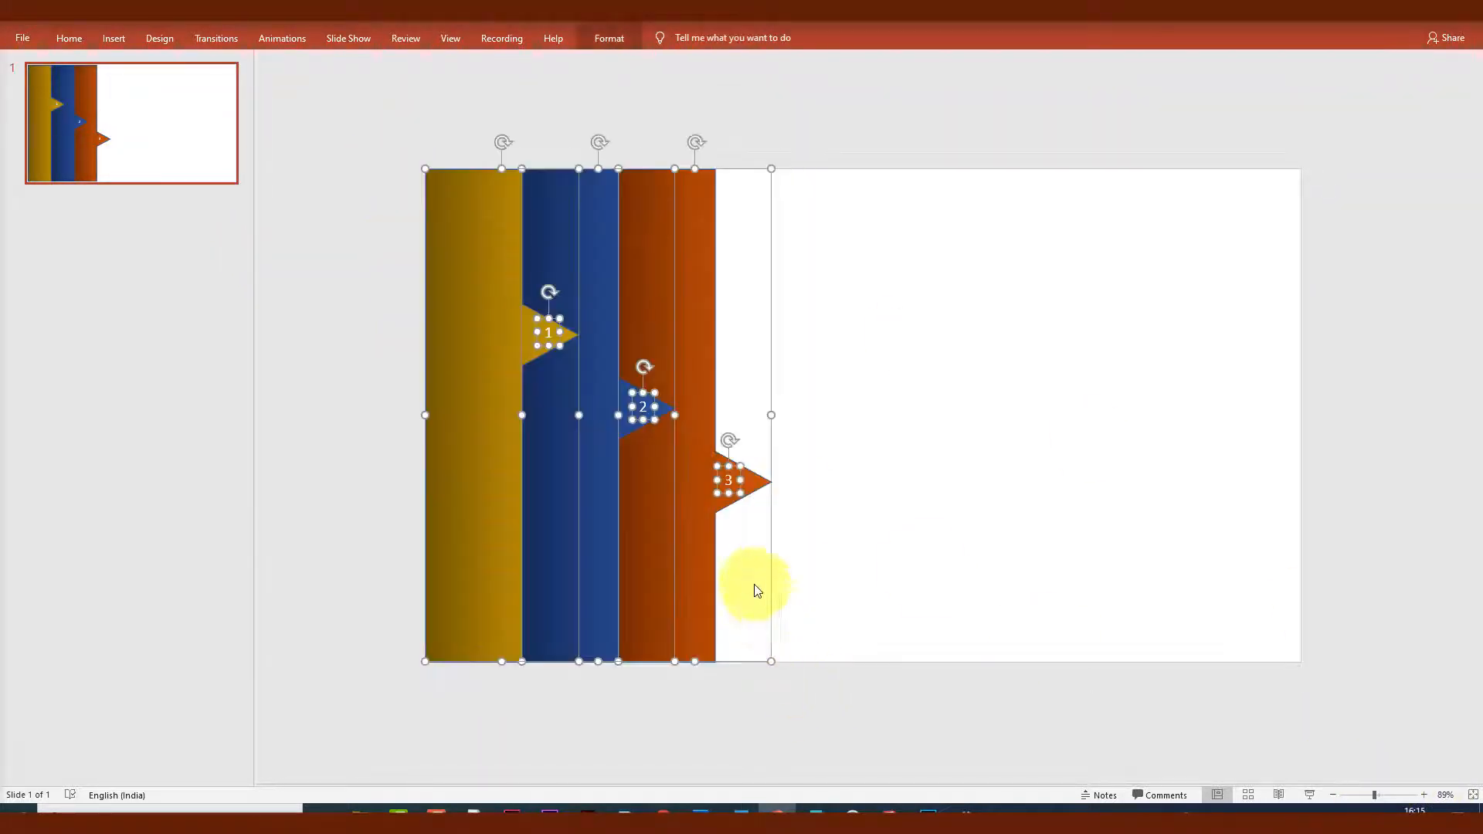
pyautogui.click(613, 40)
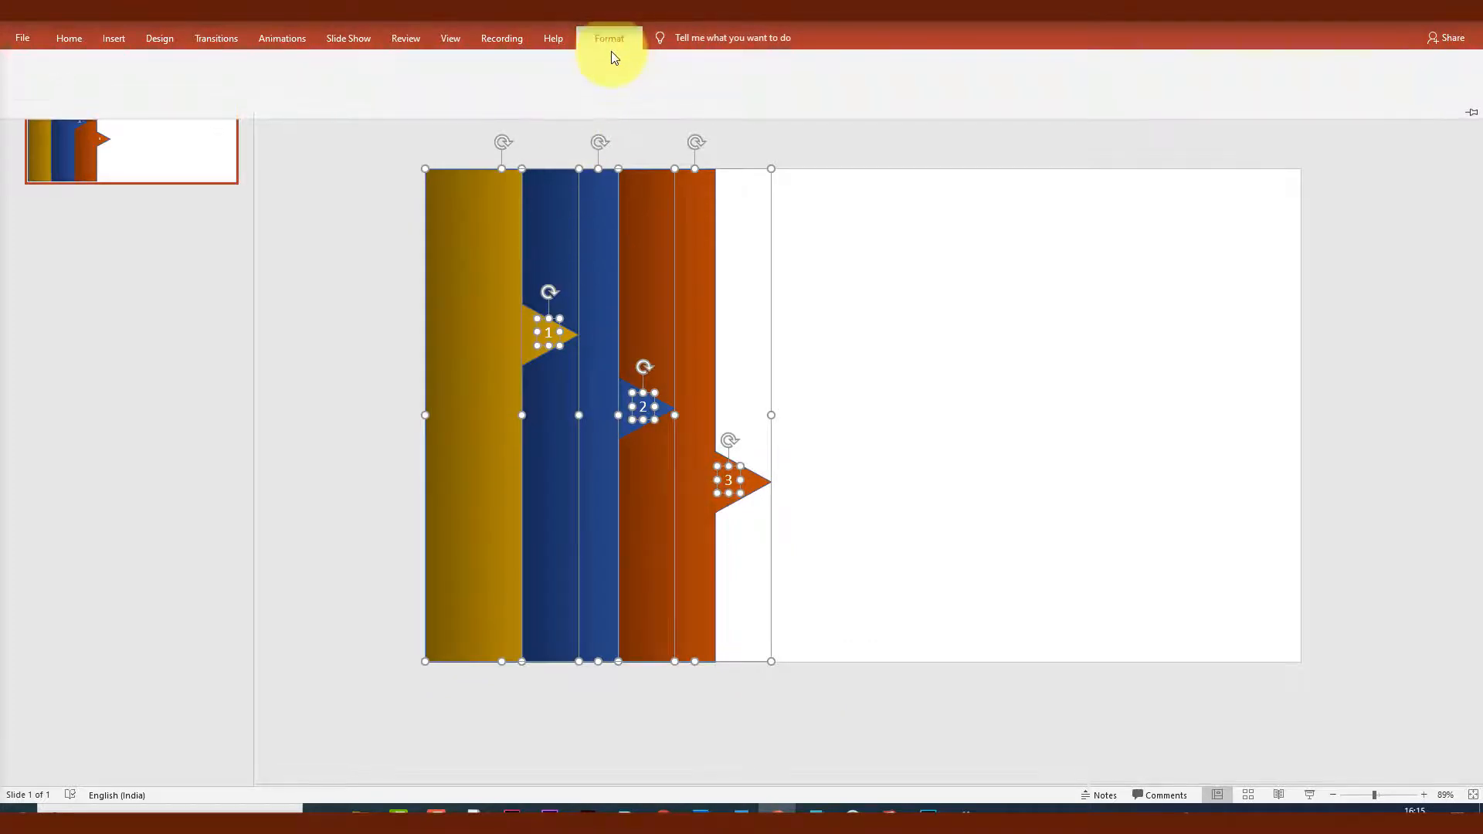
pyautogui.click(579, 75)
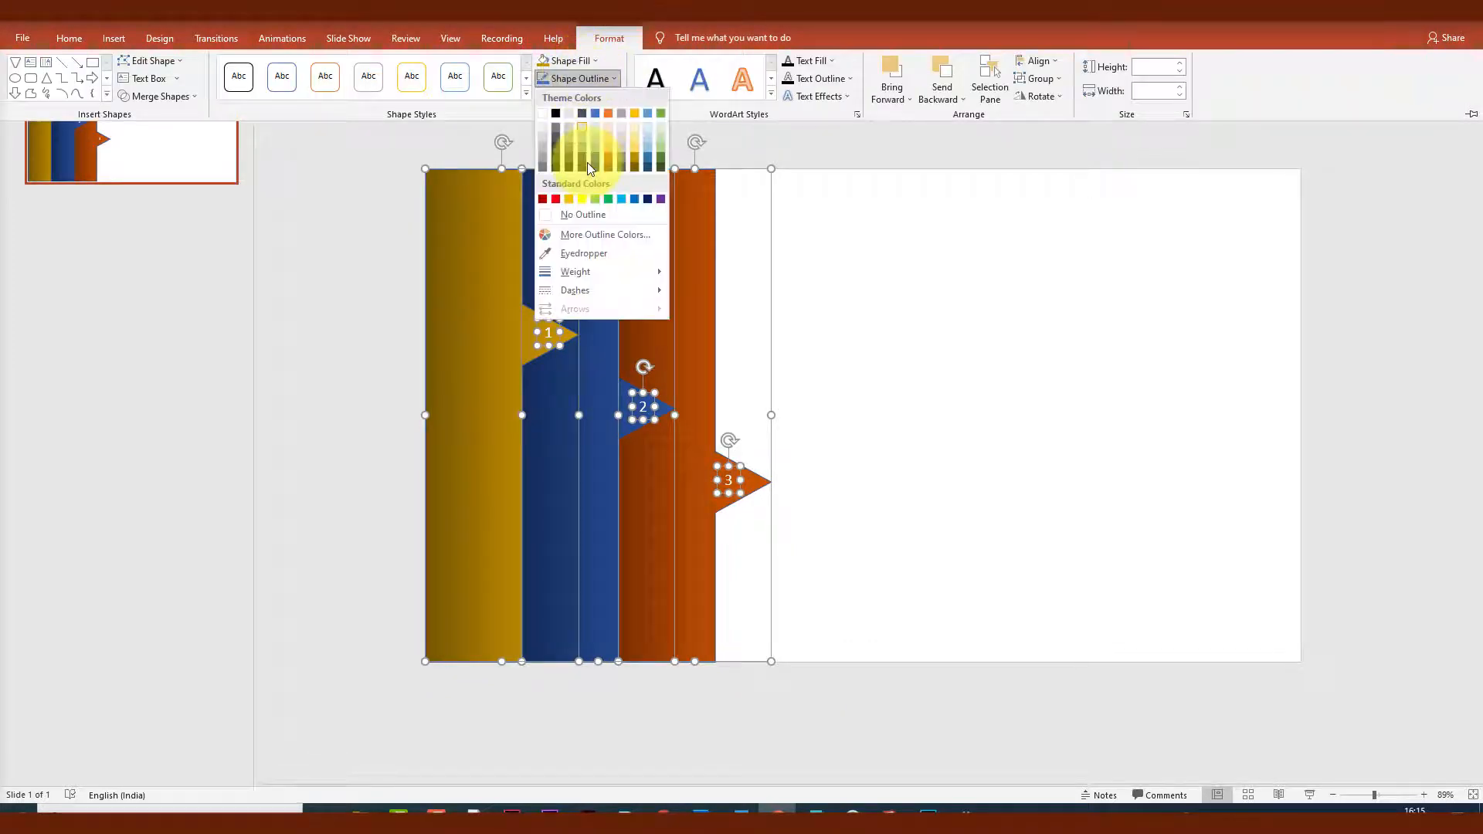
pyautogui.click(565, 214)
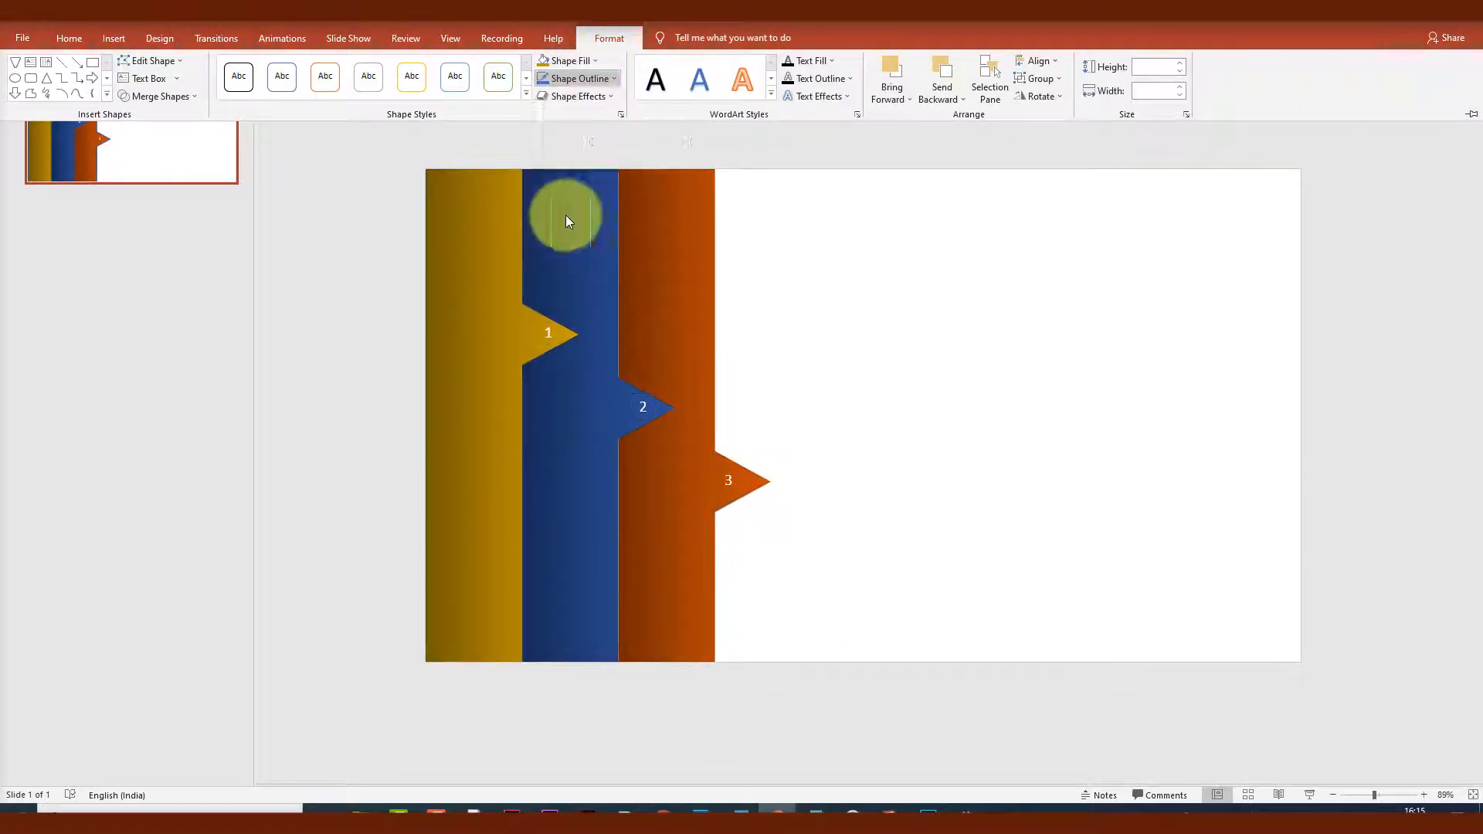
pyautogui.click(855, 356)
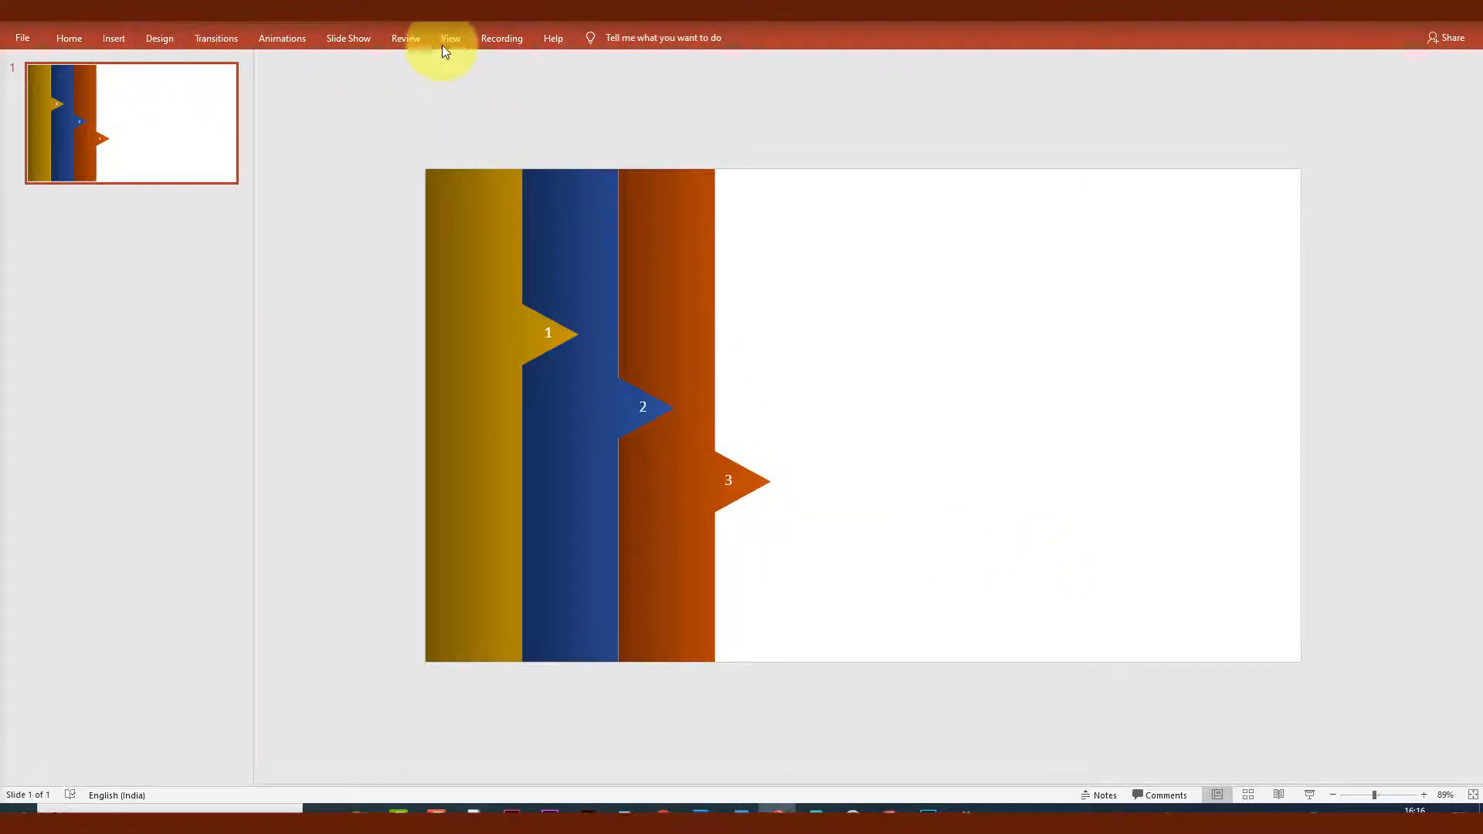
# Insert a wide text box on the empty area beside the bars and enter "1" followed by the first topic heading in Tibetan script.
pyautogui.click(711, 288)
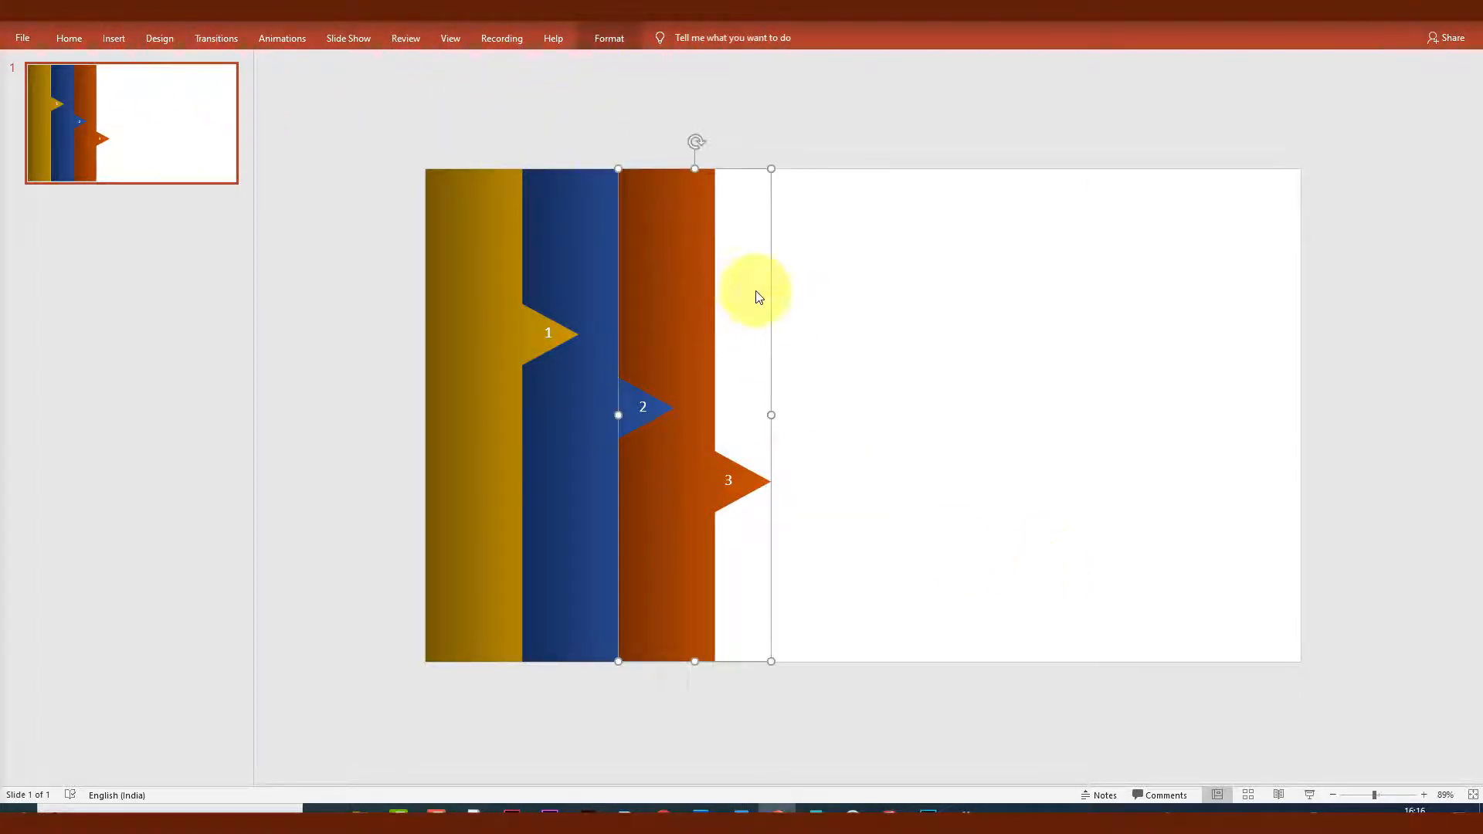
pyautogui.click(610, 39)
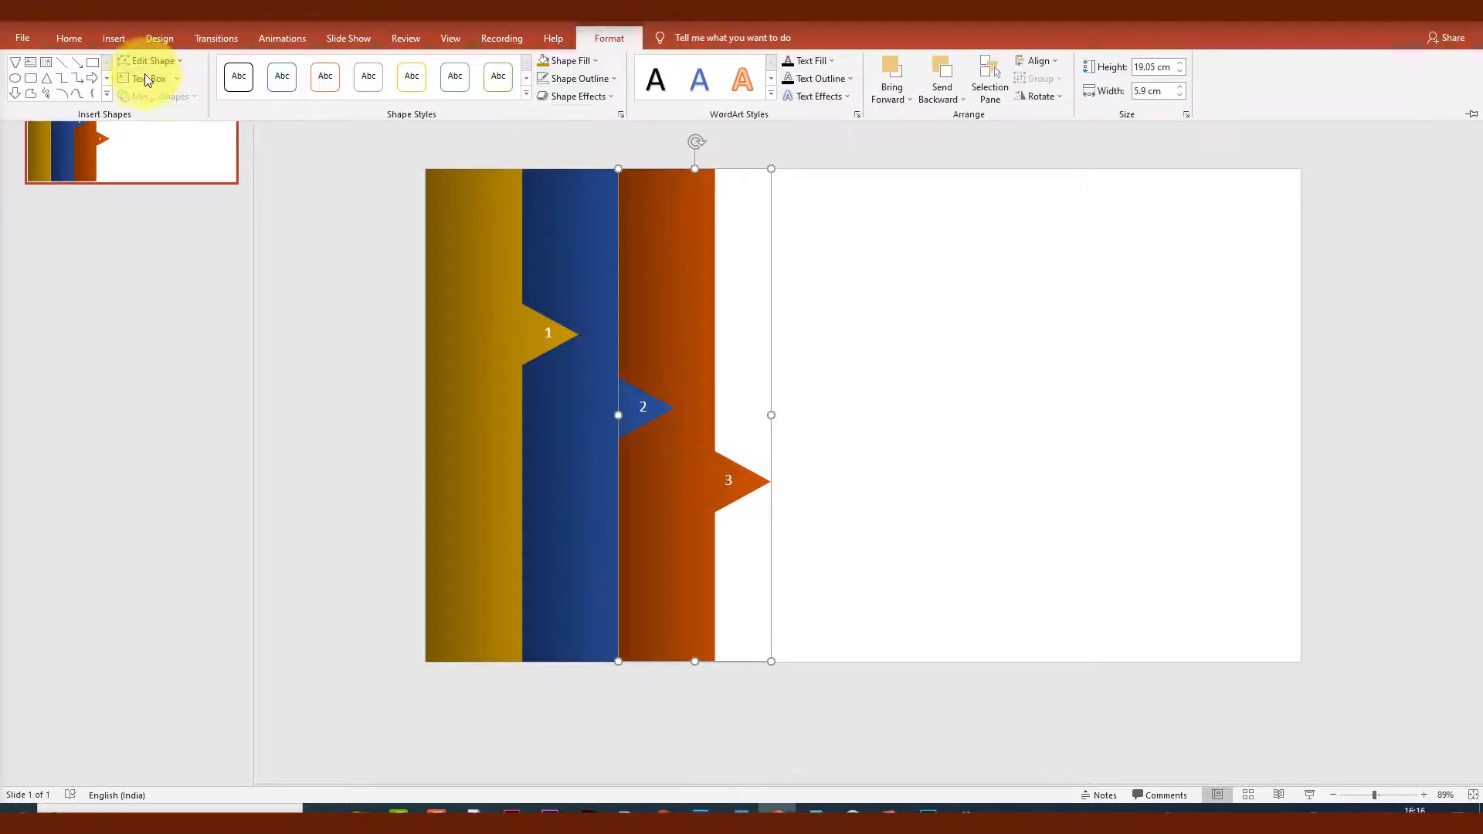
pyautogui.click(146, 79)
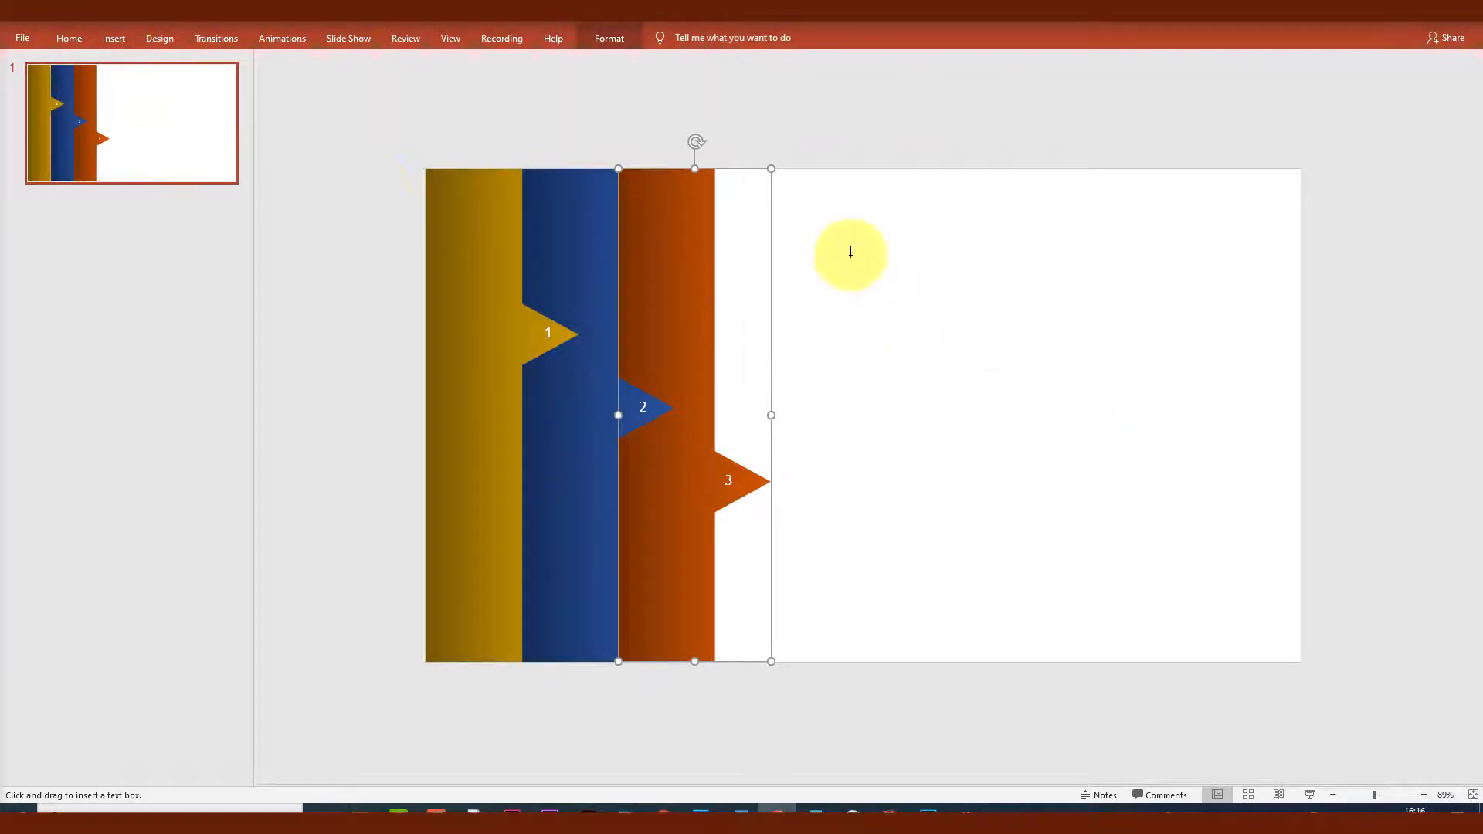
pyautogui.moveTo(851, 255); pyautogui.dragTo(1246, 541)
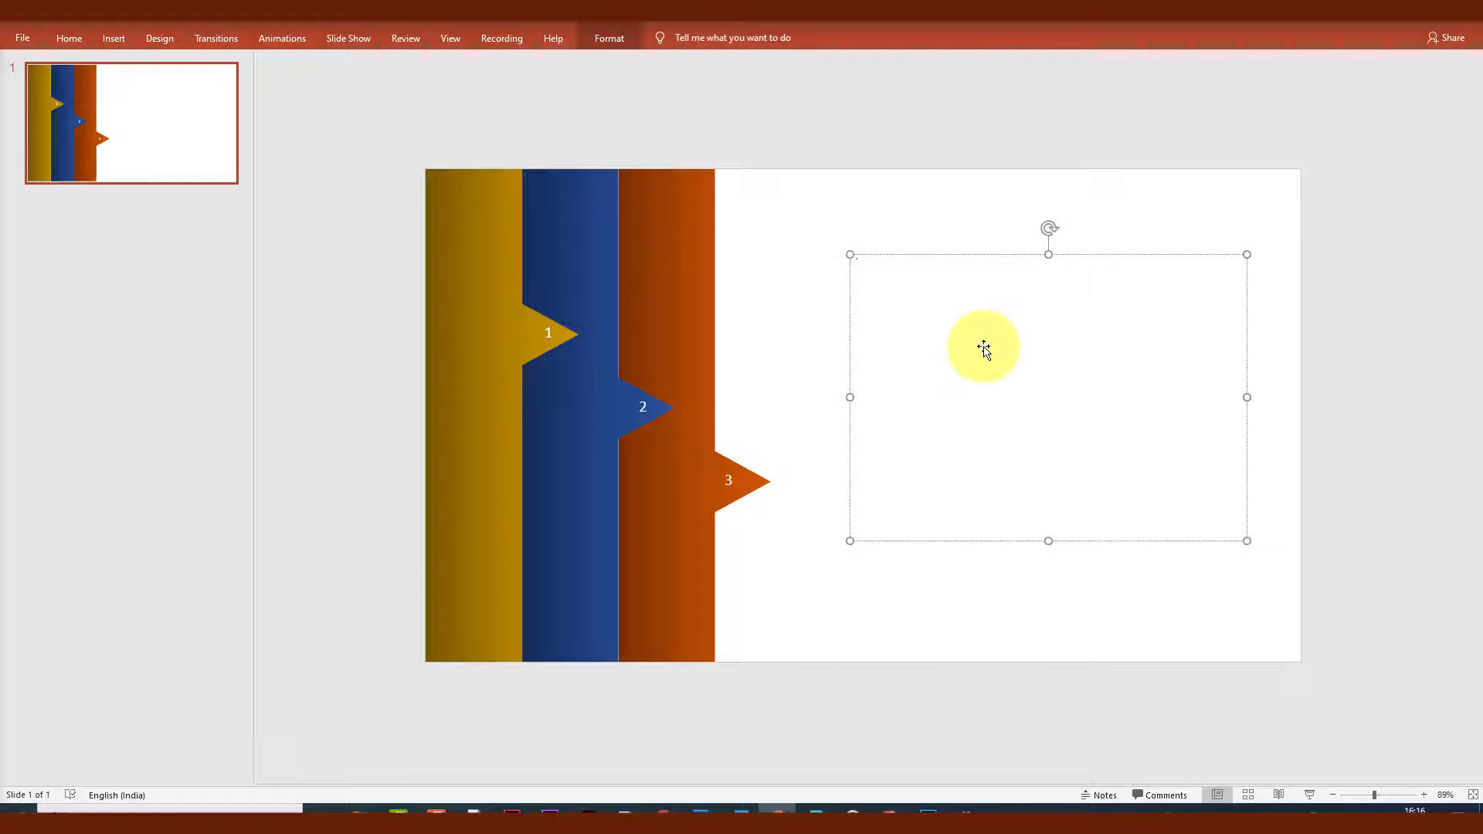
pyautogui.write('1')
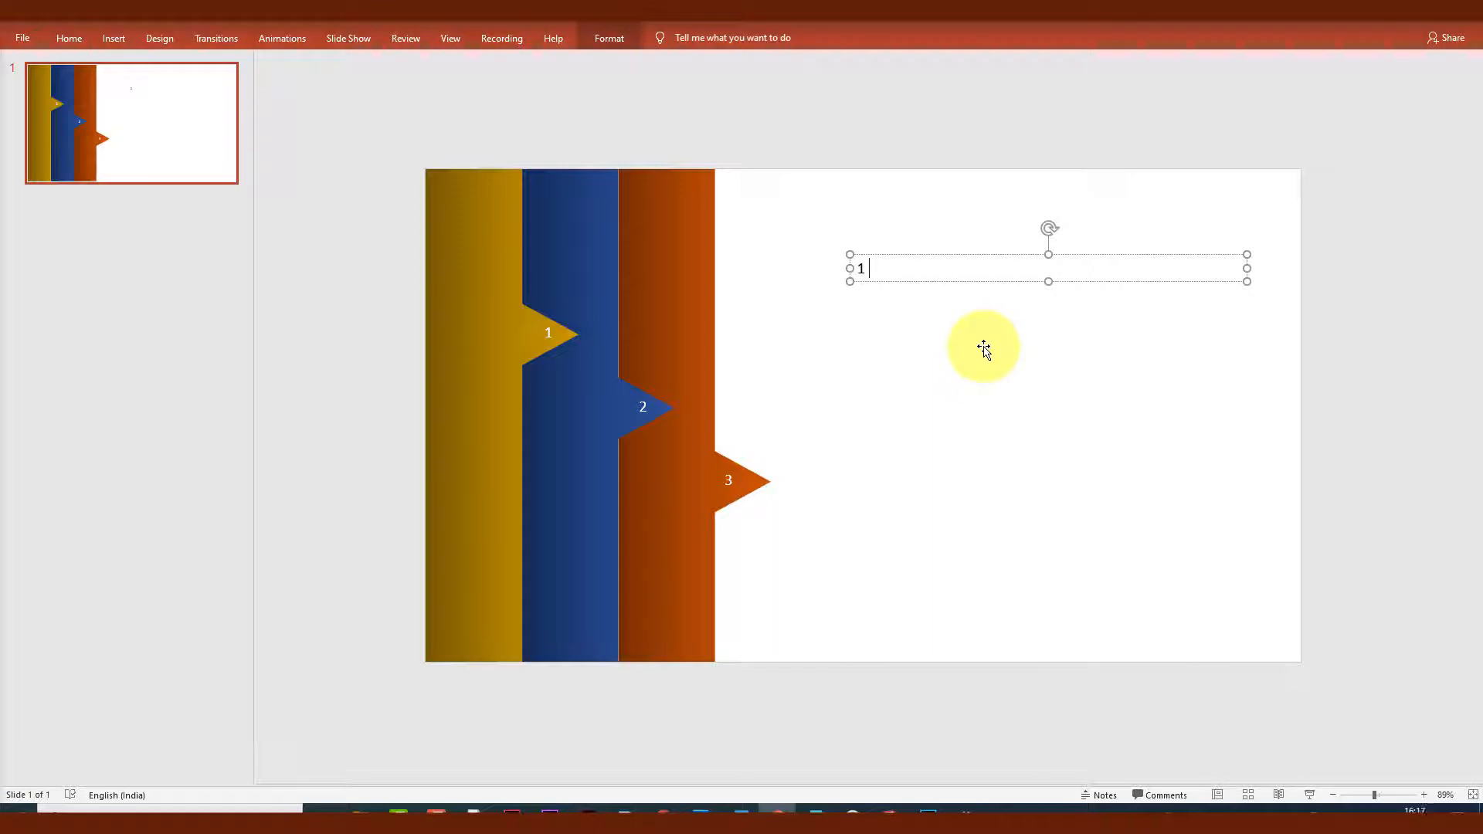
pyautogui.write(' s')
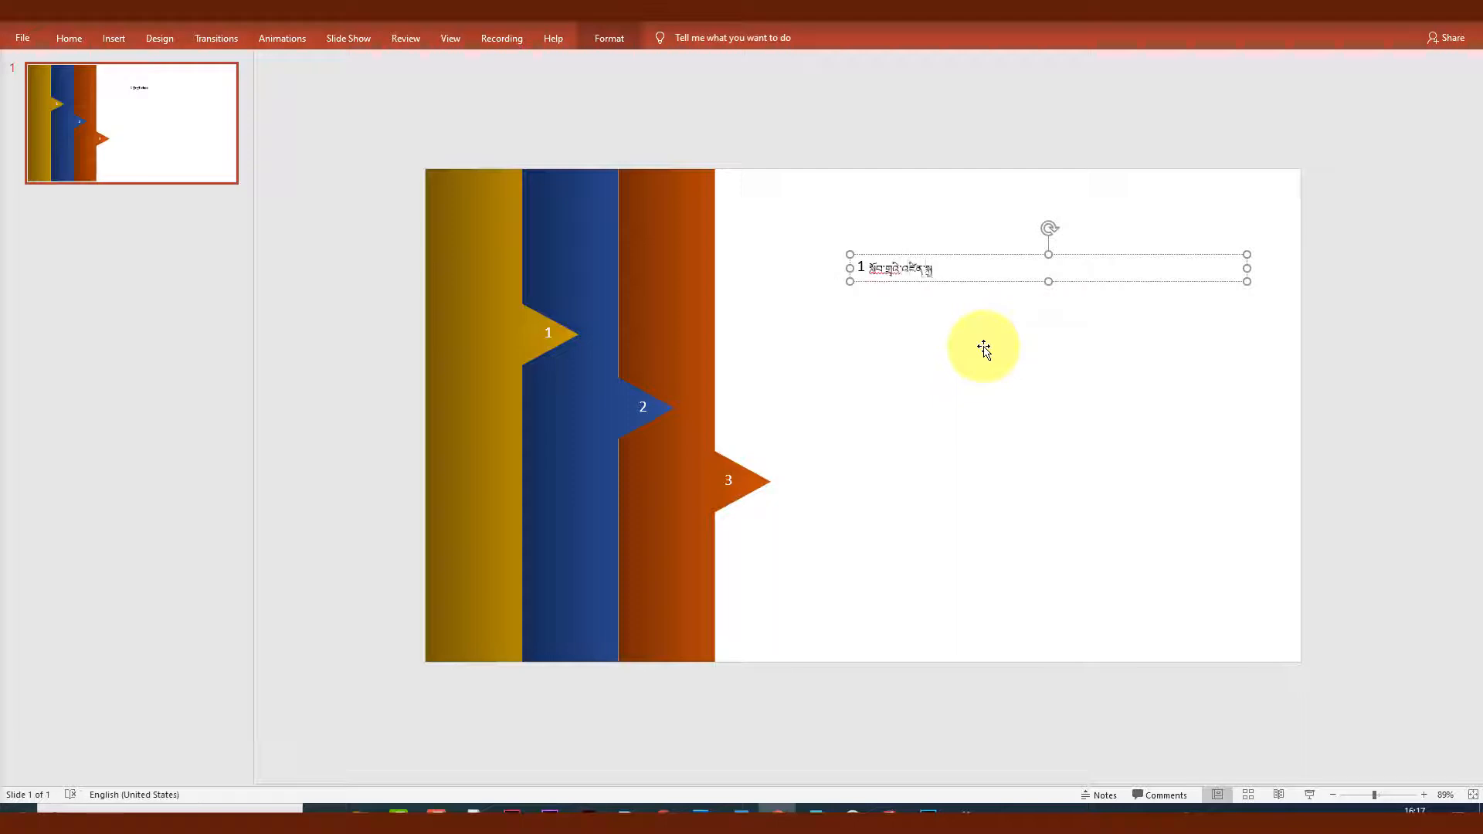
pyautogui.write('ོང་སྐོར')
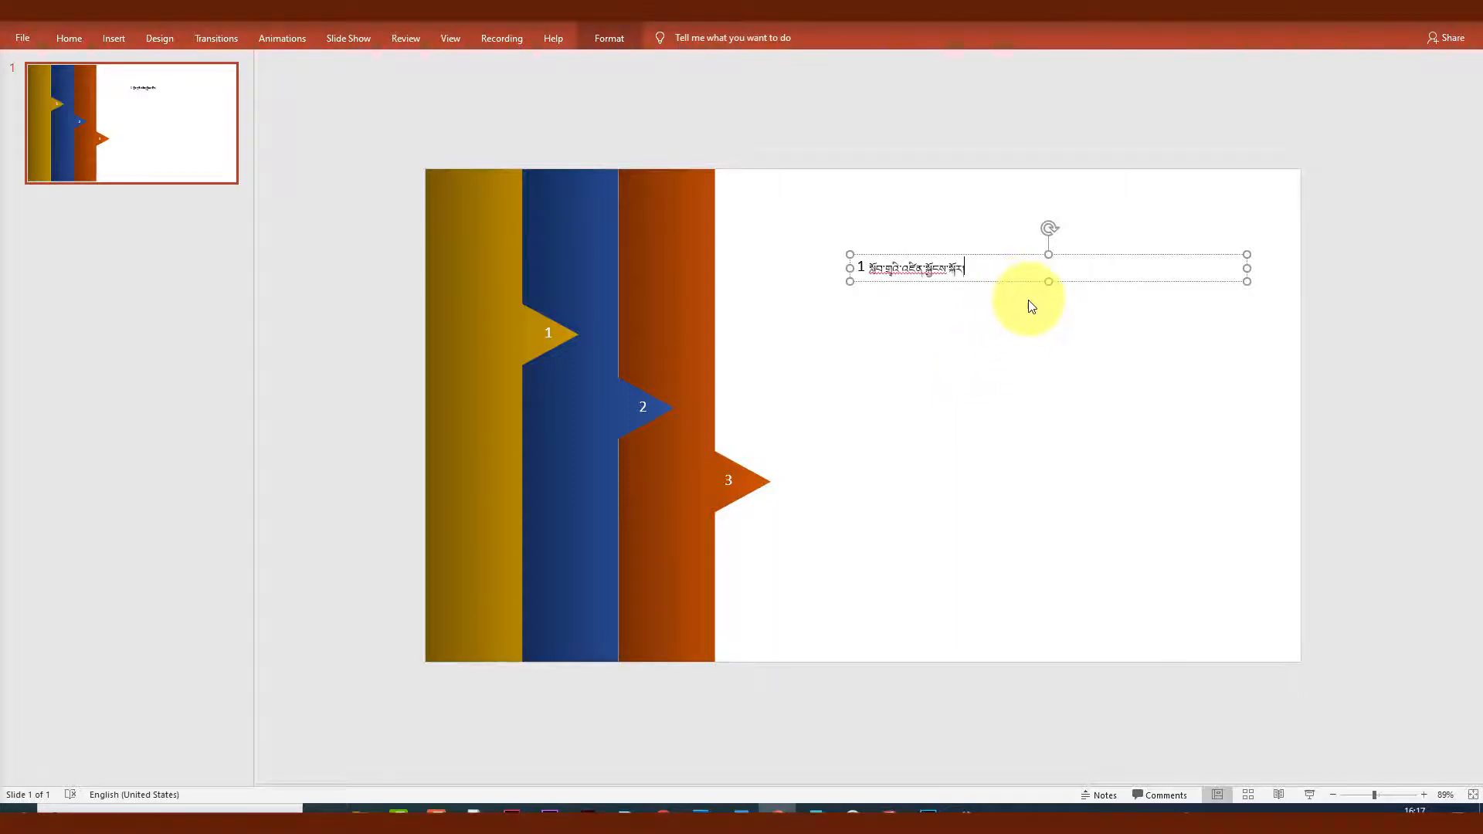
# Format the whole first heading in a Monlam Uni font at size 28.
pyautogui.press('Escape')
pyautogui.hotkey('ctrl', 'a')
pyautogui.click(966, 272)
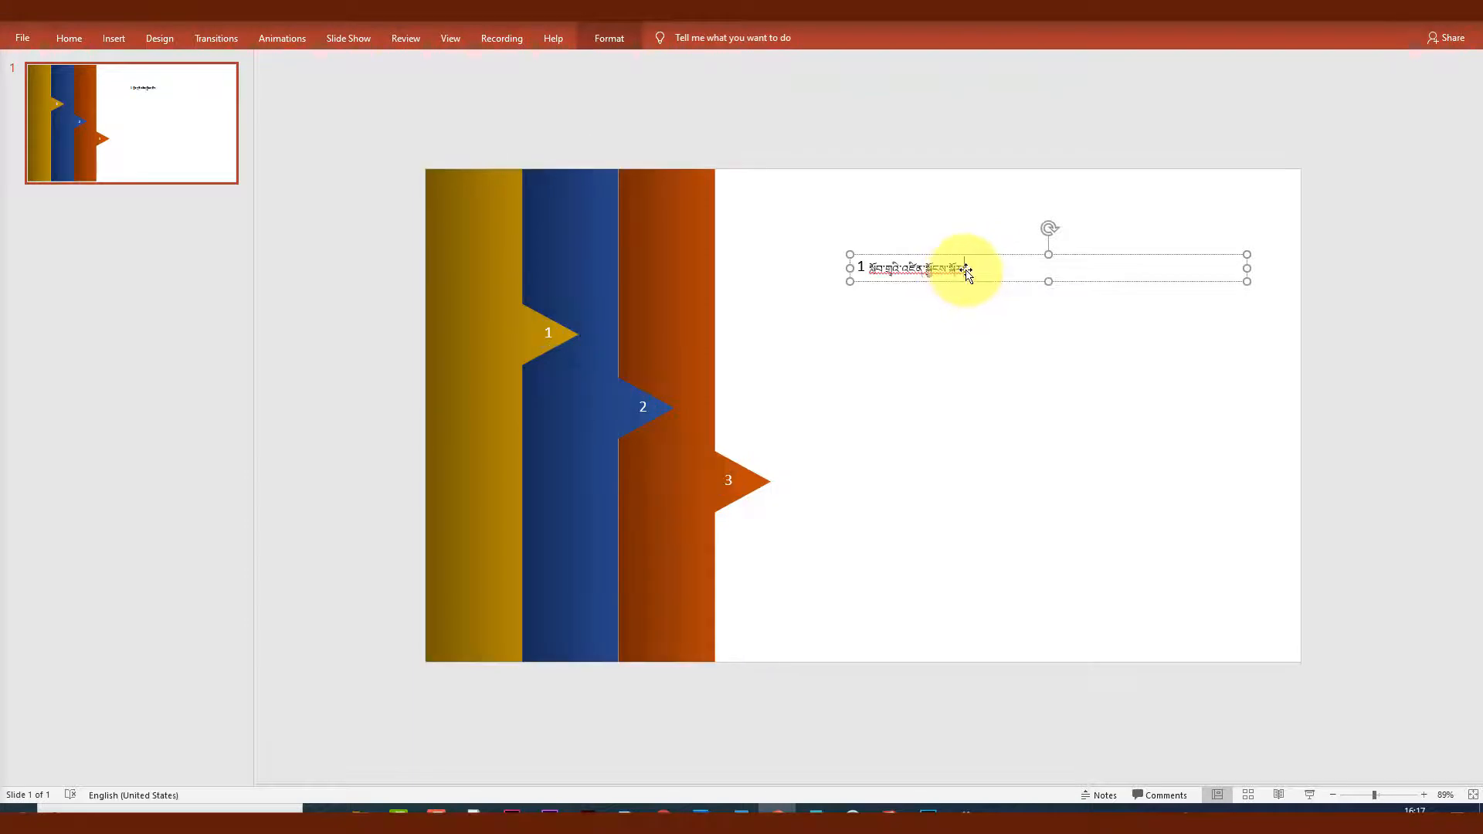
pyautogui.hotkey('ctrl', 'a')
pyautogui.click(67, 38)
pyautogui.click(313, 70)
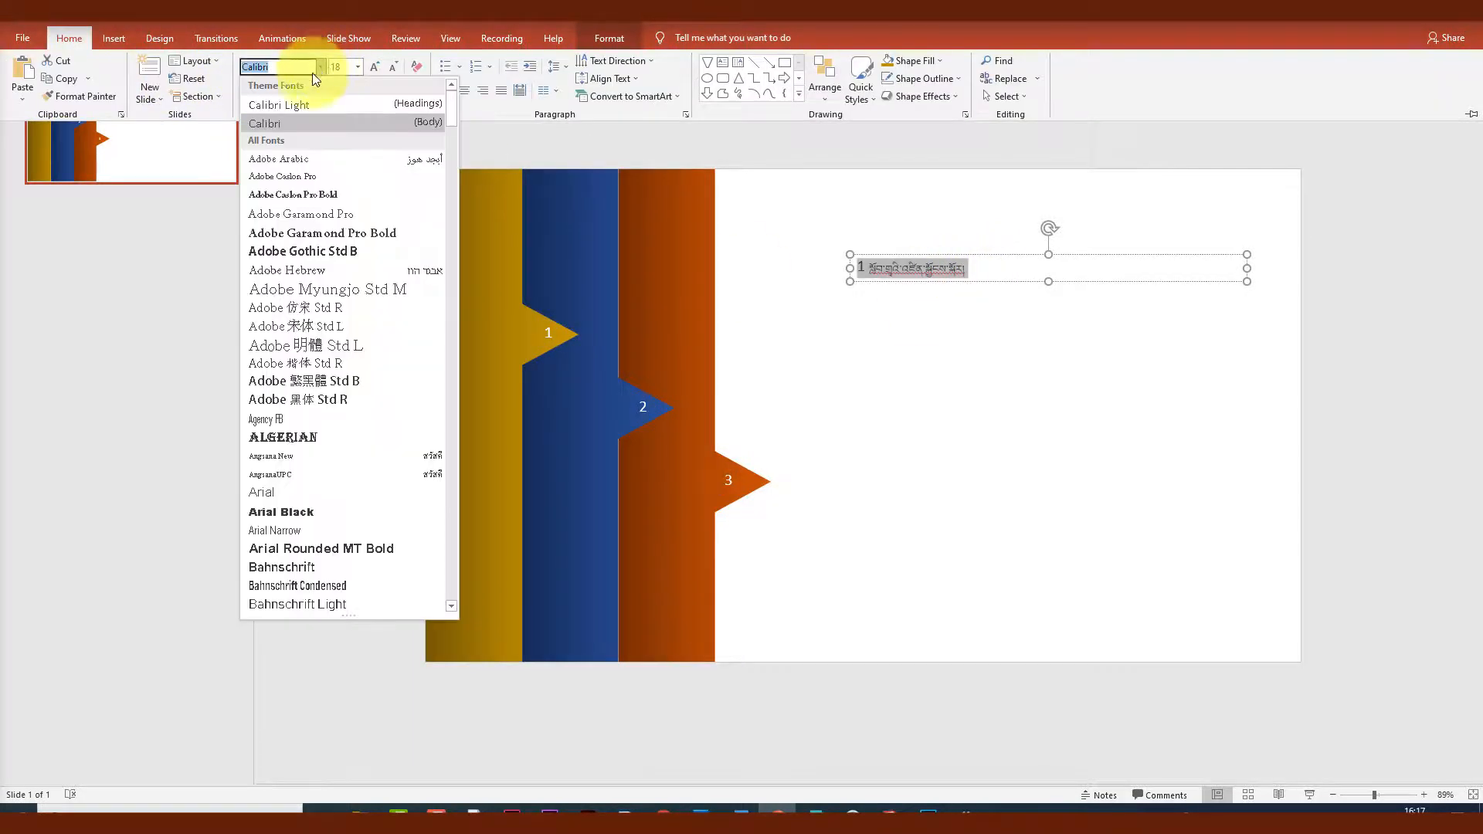
pyautogui.moveTo(447, 123); pyautogui.dragTo(449, 394)
pyautogui.click(351, 360)
pyautogui.click(354, 67)
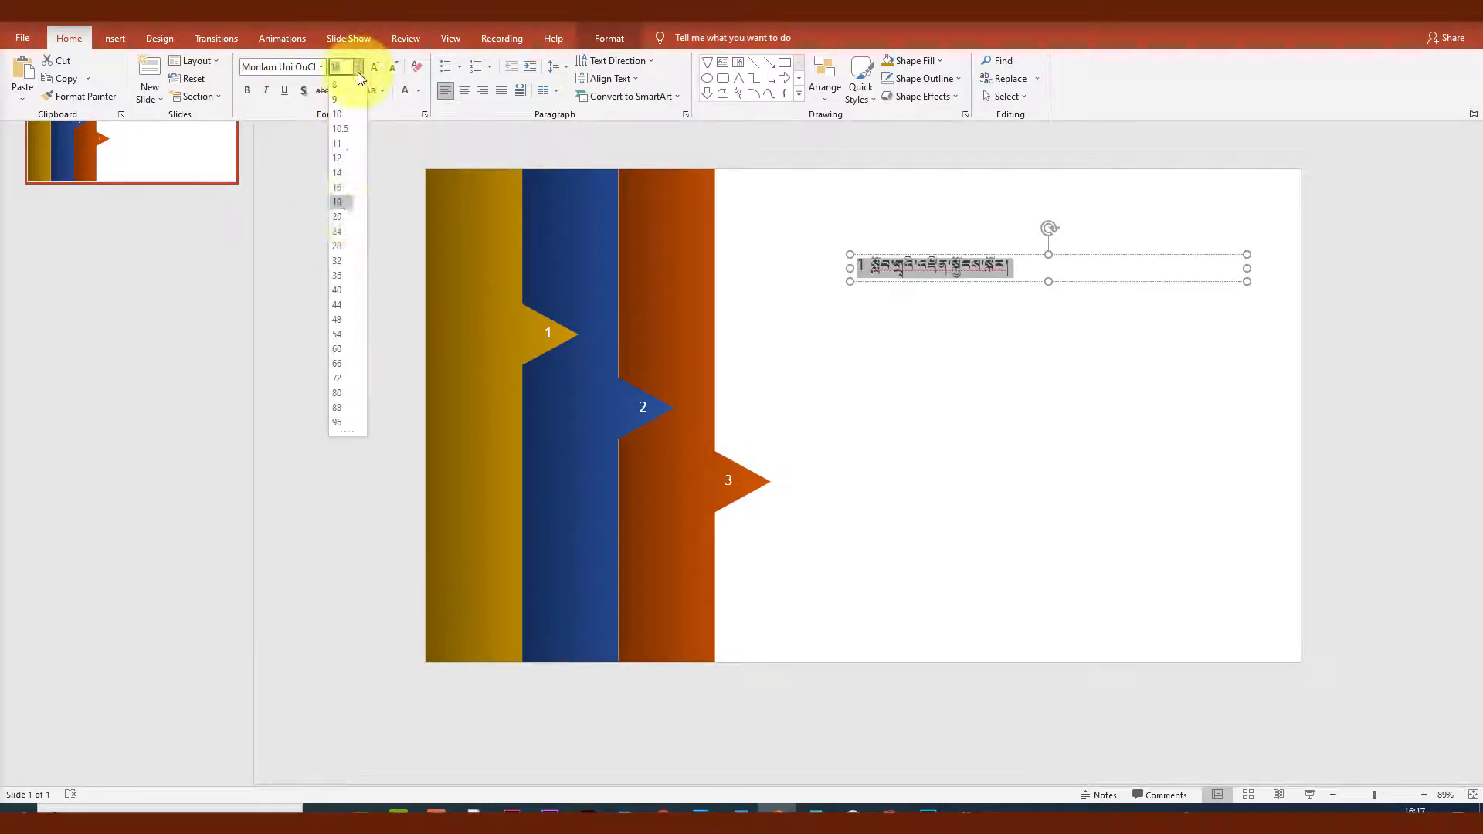
pyautogui.click(343, 248)
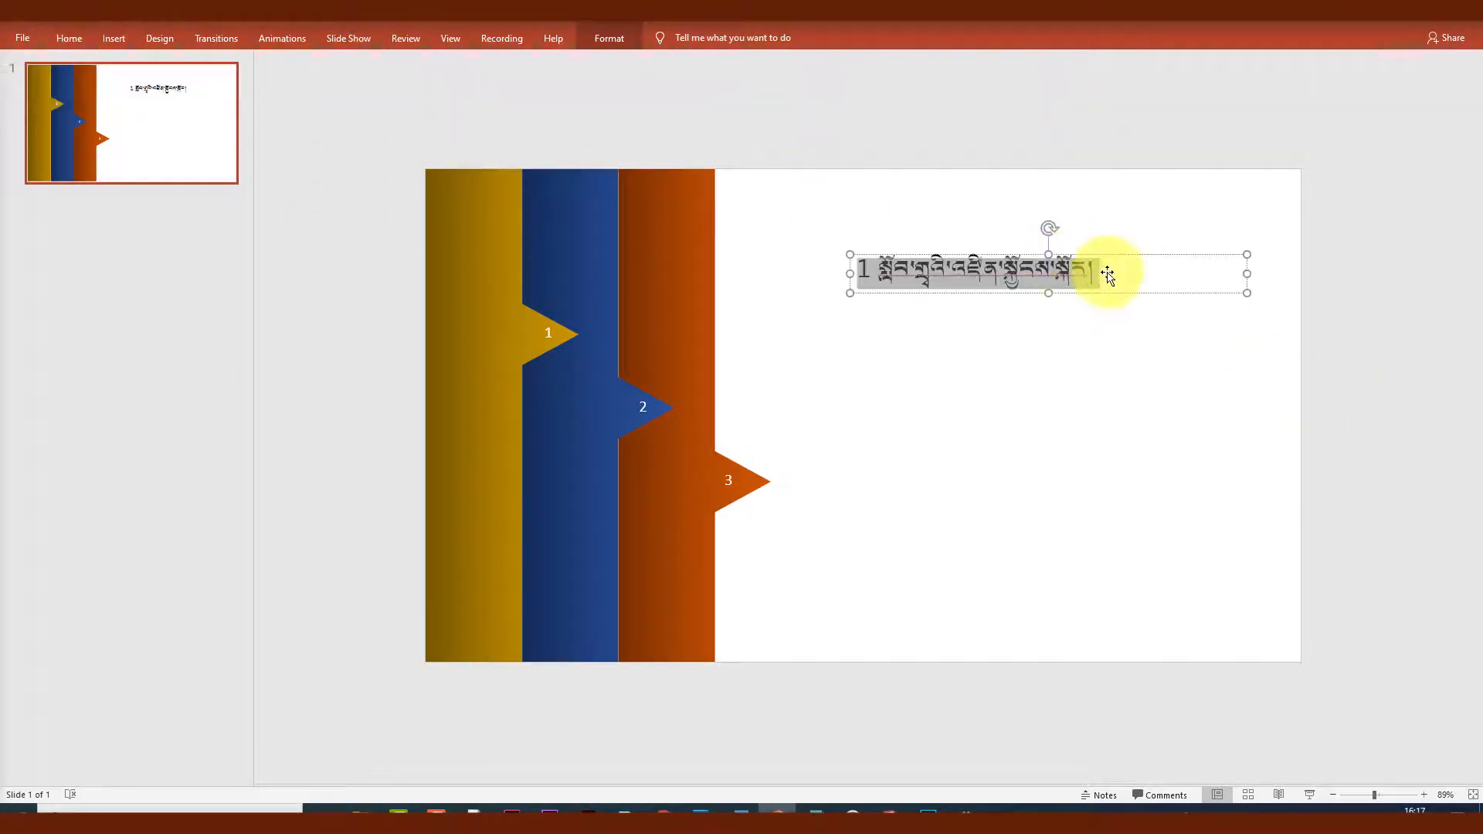
# Add two lines below the first heading: "2སློབ་ཁྲིད་བྱེད་སྟངས་སྐོར།" and "3བསླབ་བྱ།".
pyautogui.click(1103, 274)
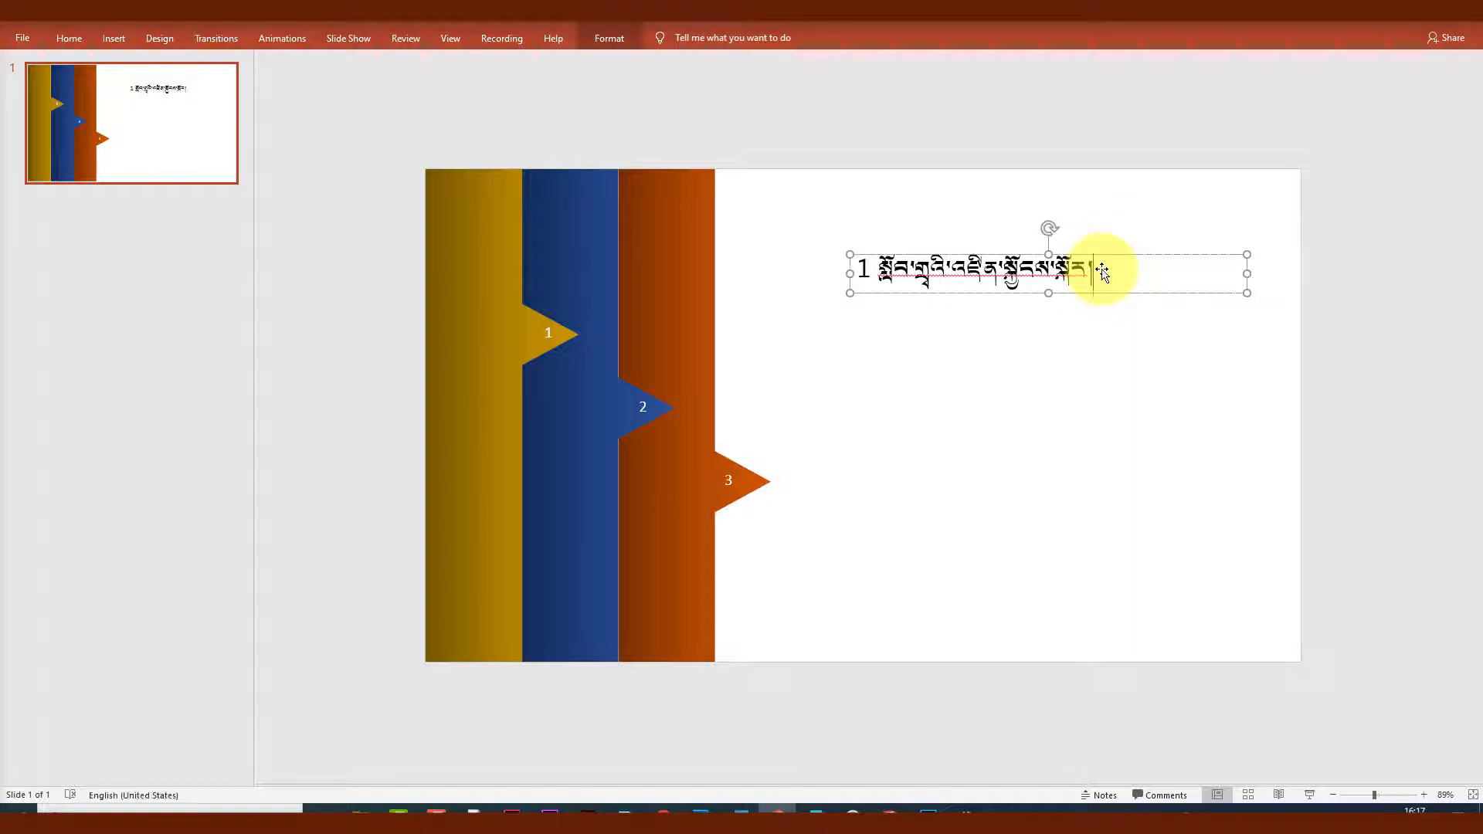
pyautogui.press('Return')
pyautogui.write('2')
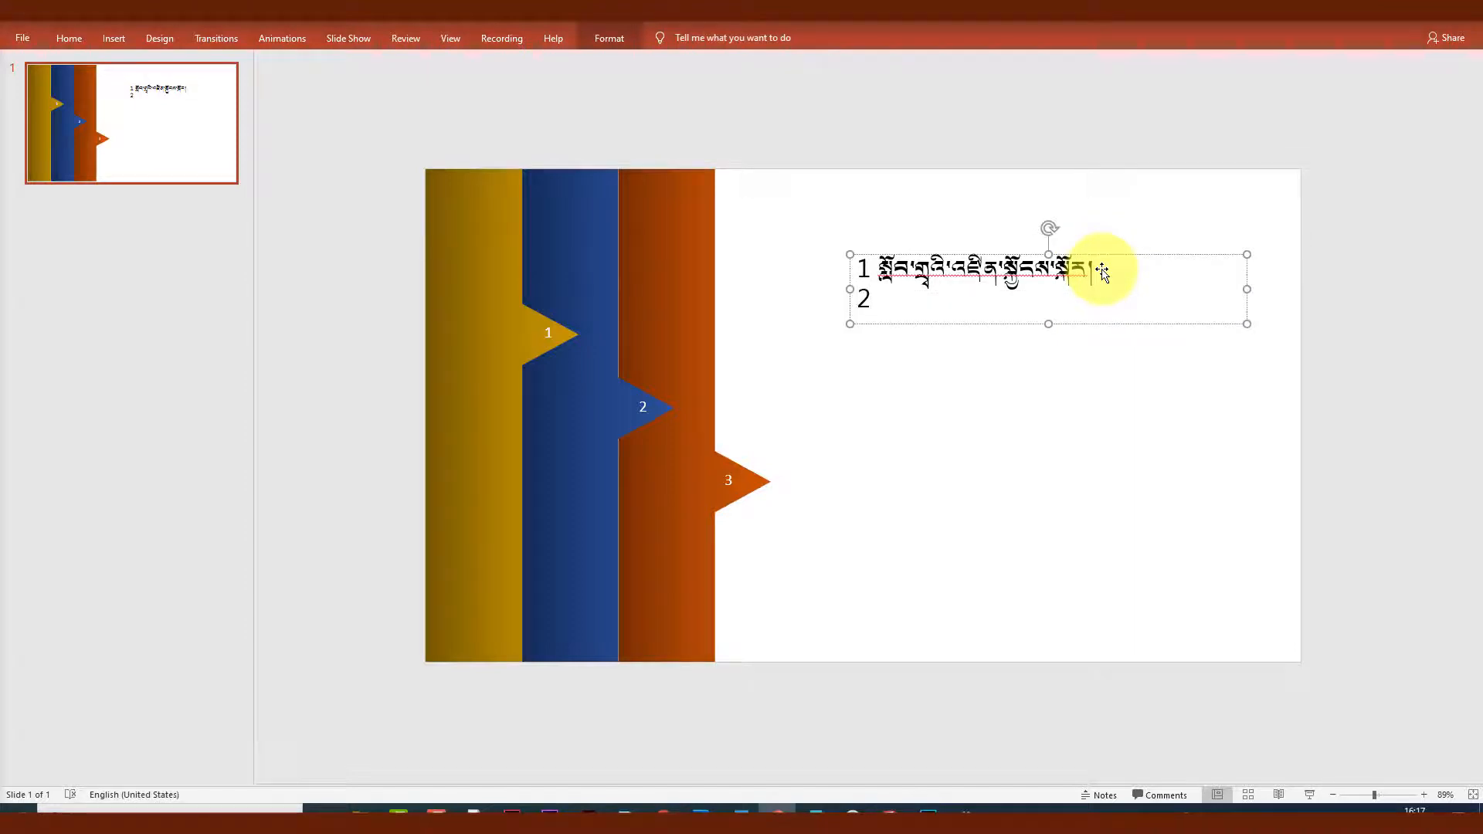
pyautogui.write('སློབ་ཁྲིད་')
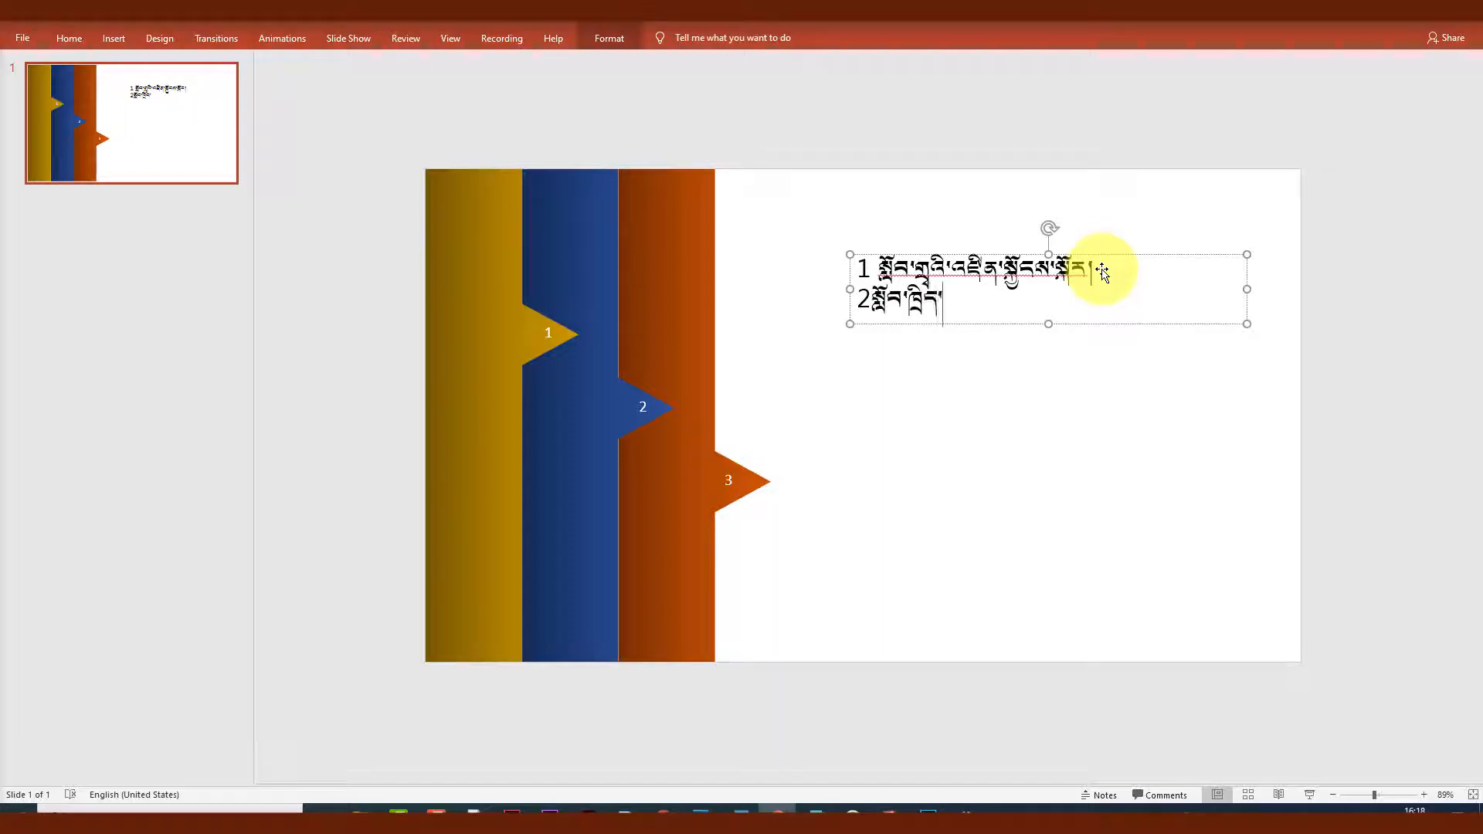
pyautogui.write('ཅེད་ཐབས་སྐོར།')
pyautogui.press('Return')
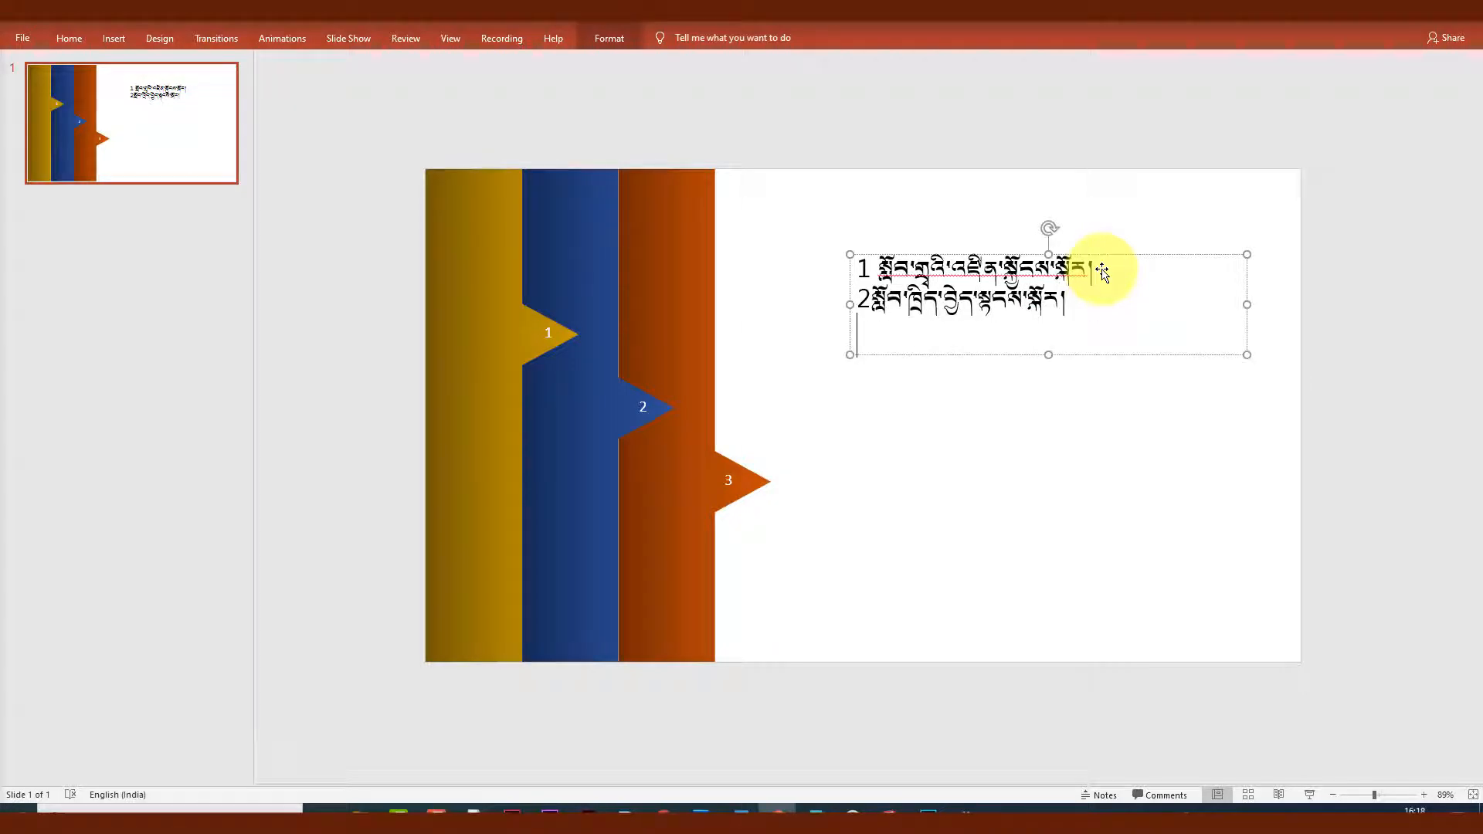
pyautogui.write('3བསྟན་ཀྲ།')
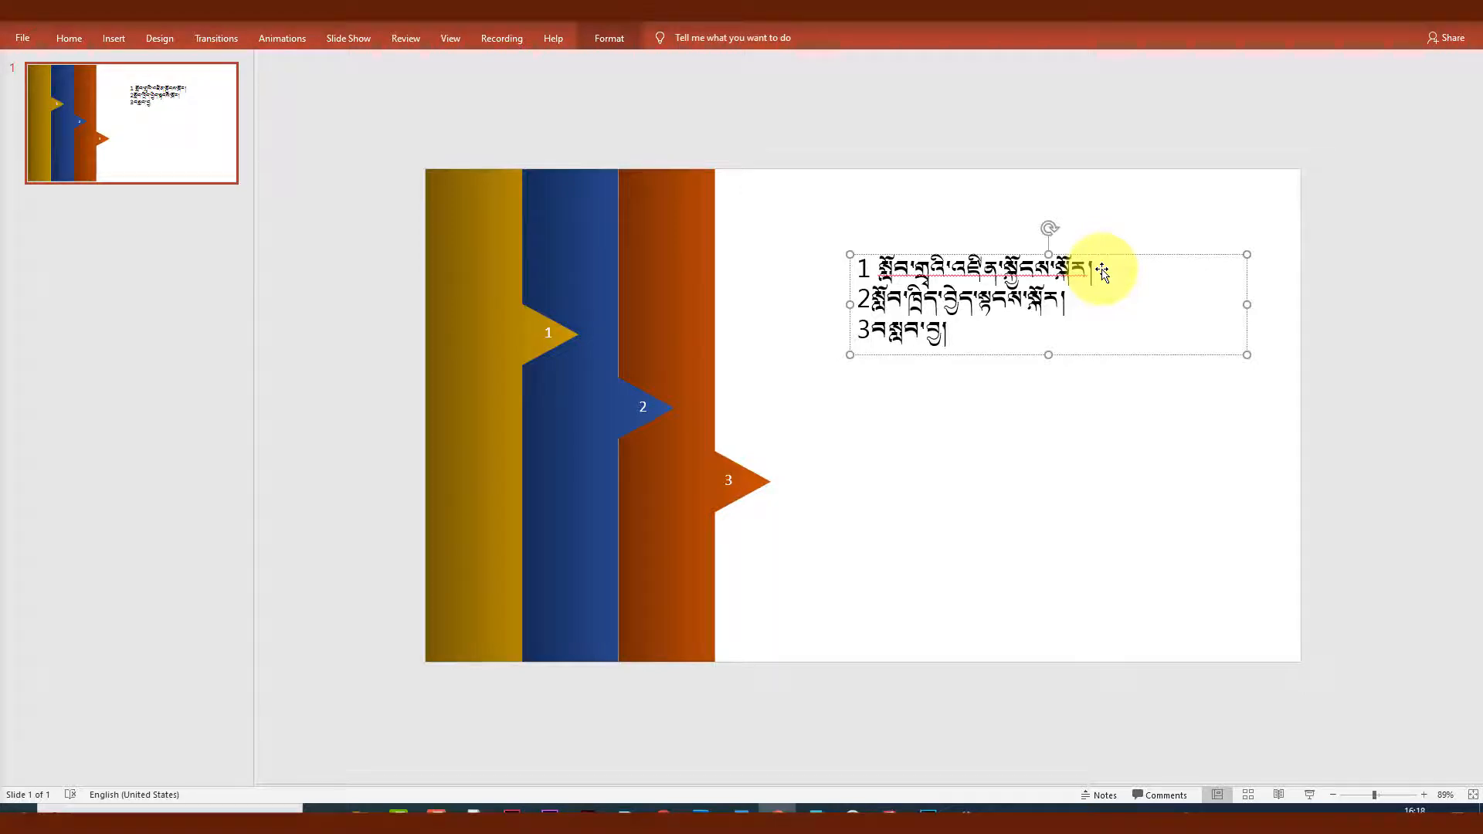
# Insert an empty line before the second and third headings to space the list out.
pyautogui.click(856, 297)
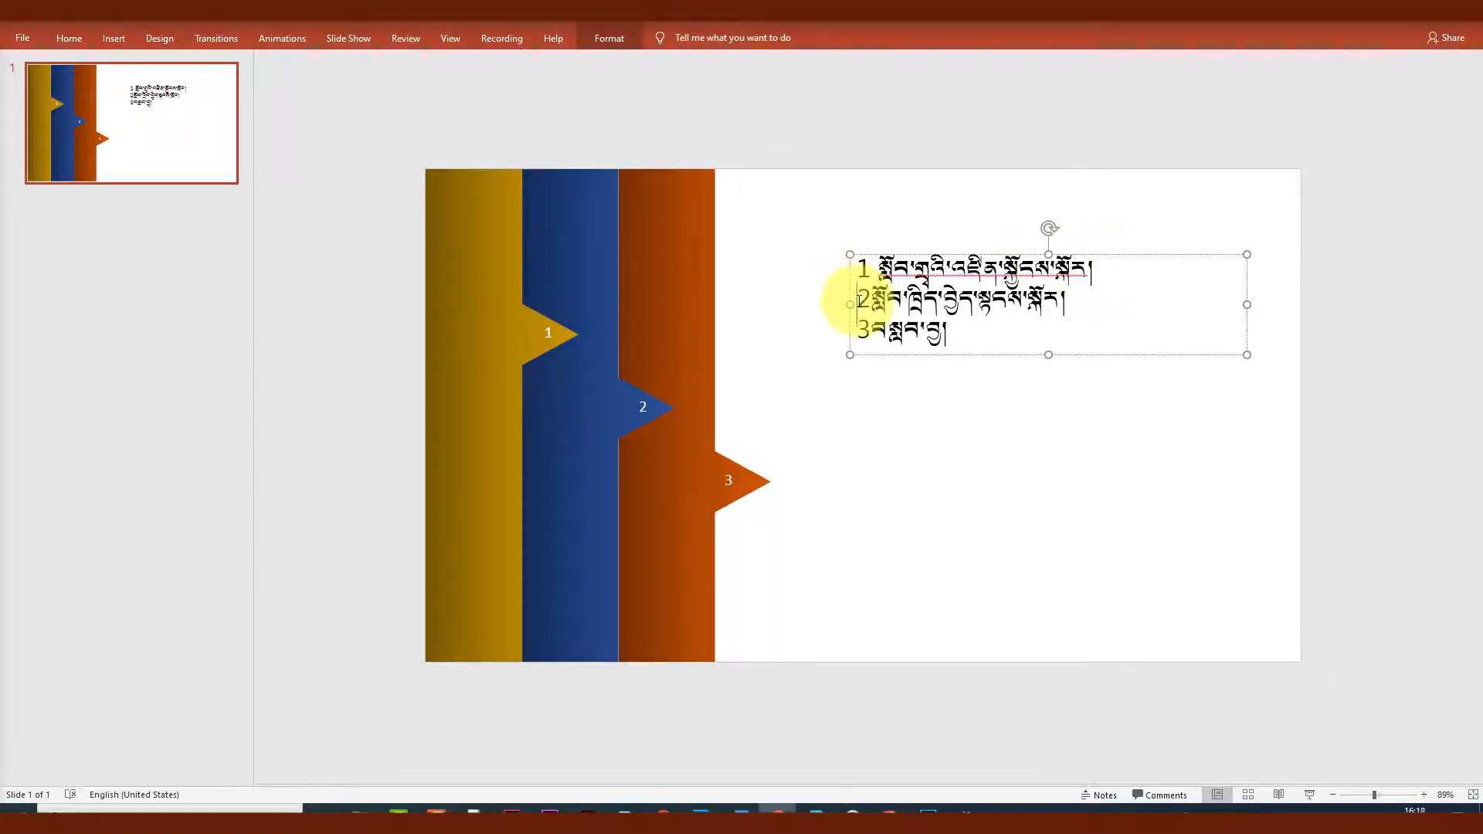
pyautogui.press('Return')
pyautogui.click(860, 360)
pyautogui.press('Return')
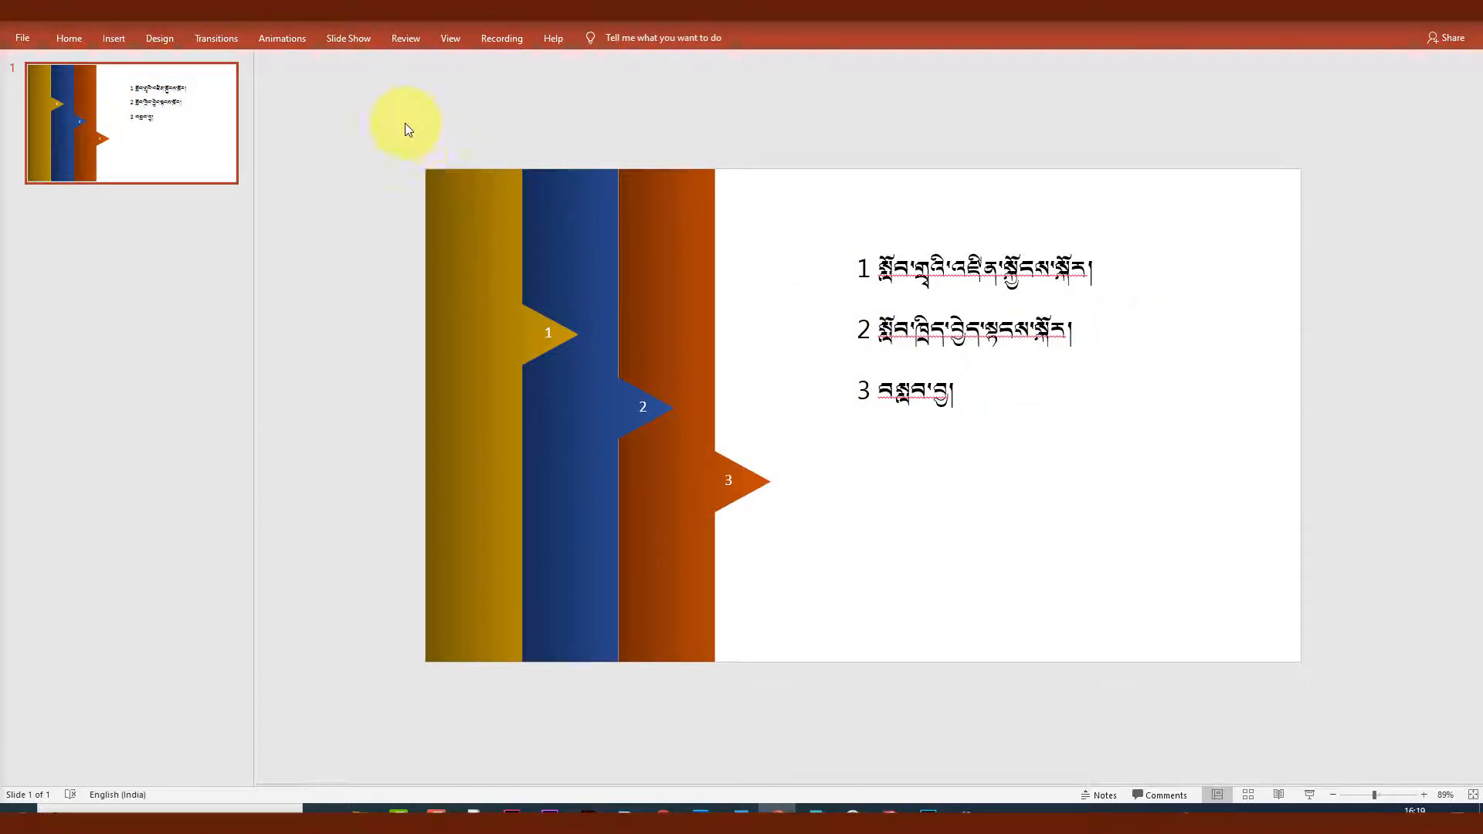
# Animate the gold and blue bars and the three number labels with Fly In, From Left, starting On Click.
pyautogui.moveTo(405, 122); pyautogui.dragTo(741, 693)
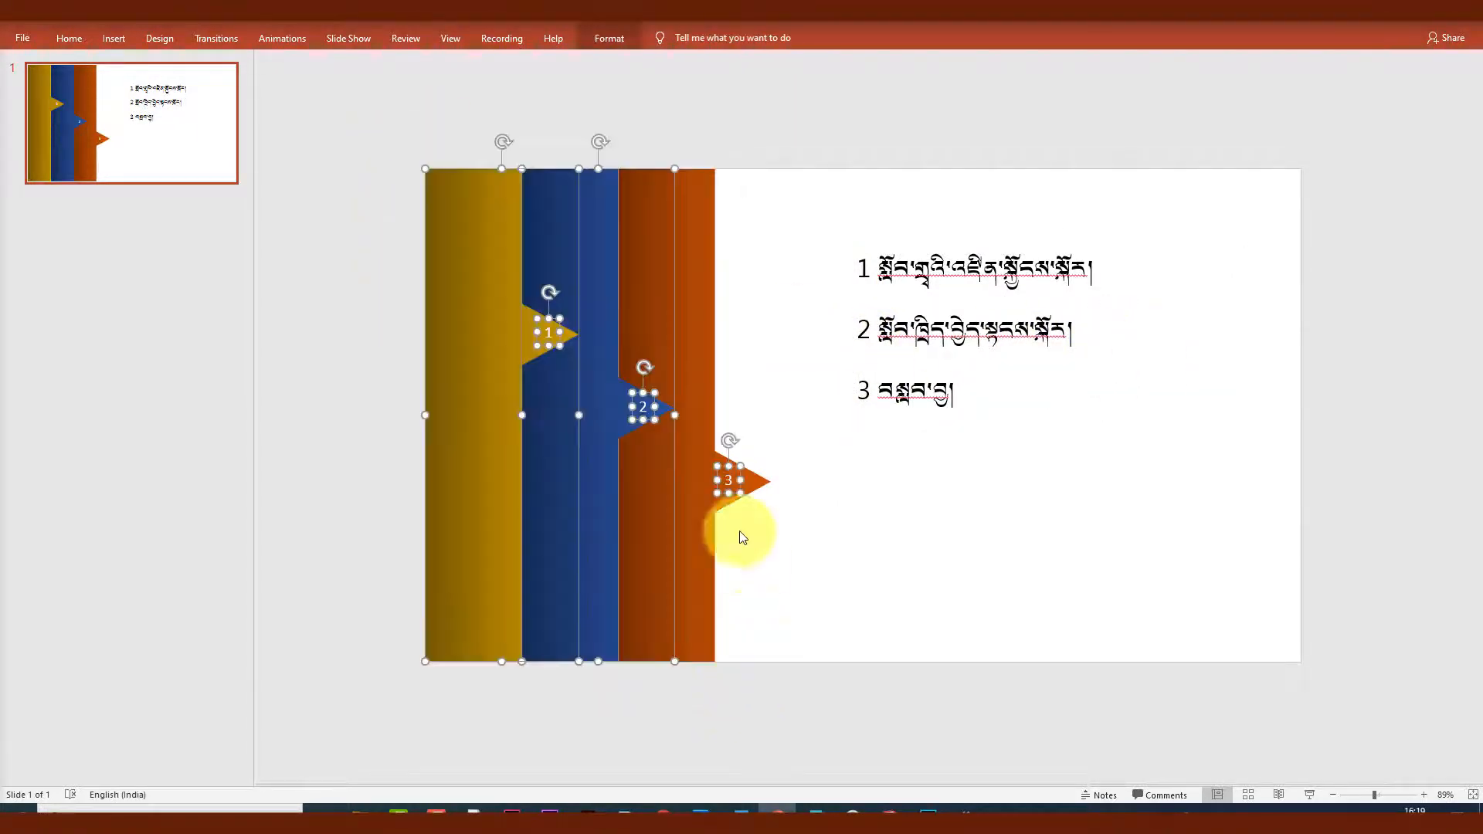
pyautogui.click(267, 38)
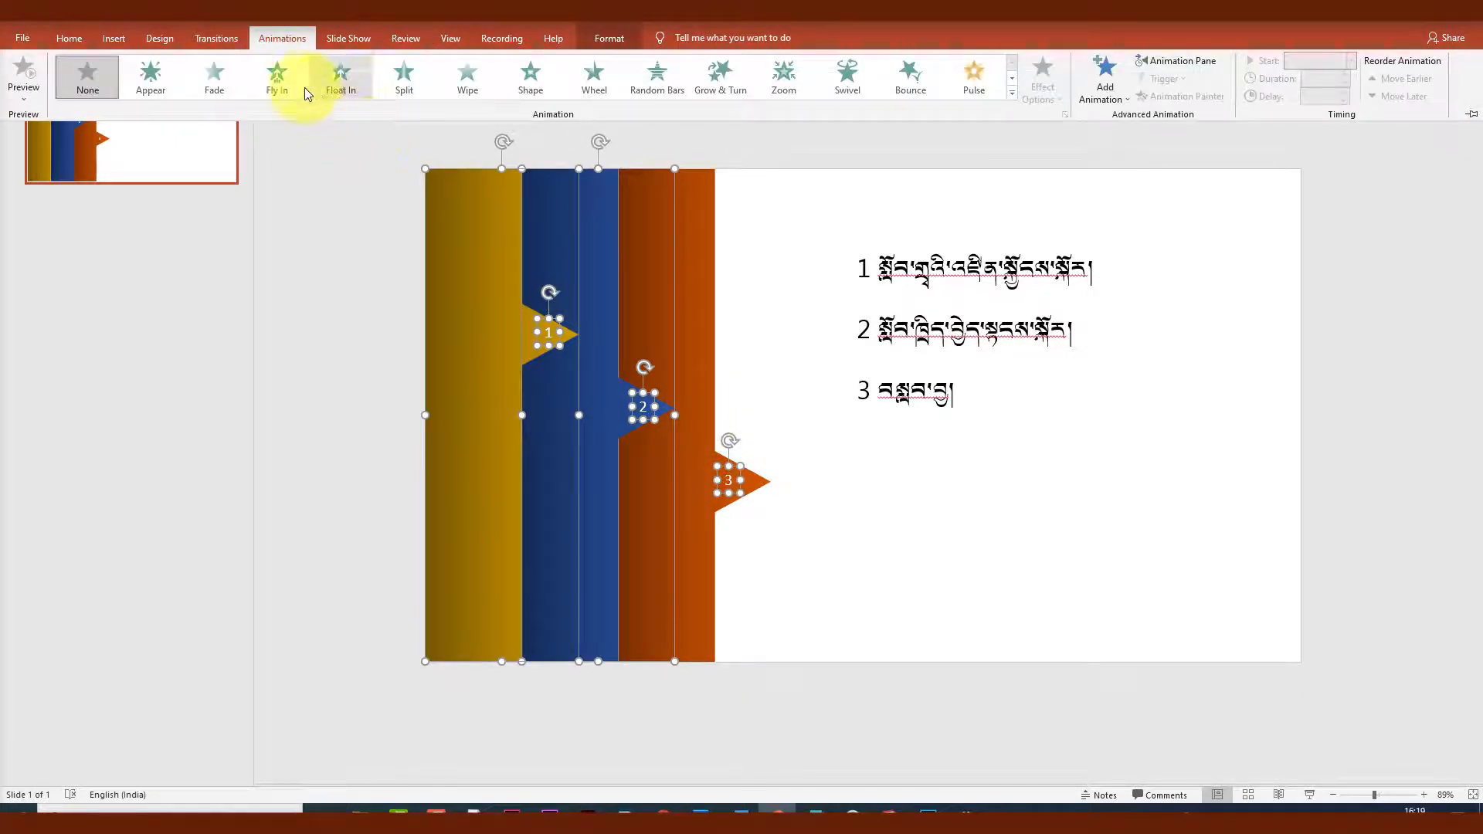
pyautogui.click(279, 80)
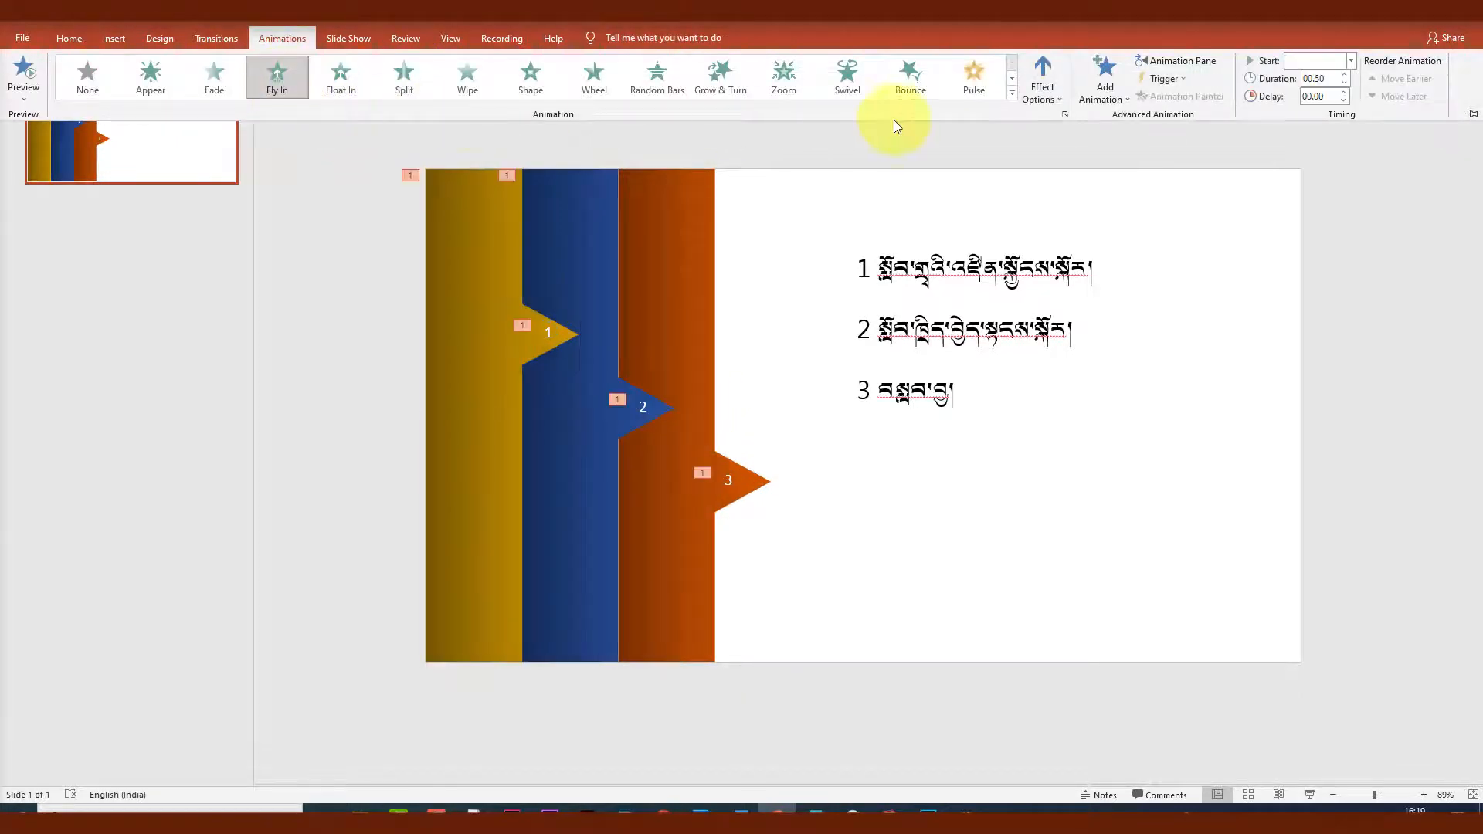
pyautogui.click(1045, 85)
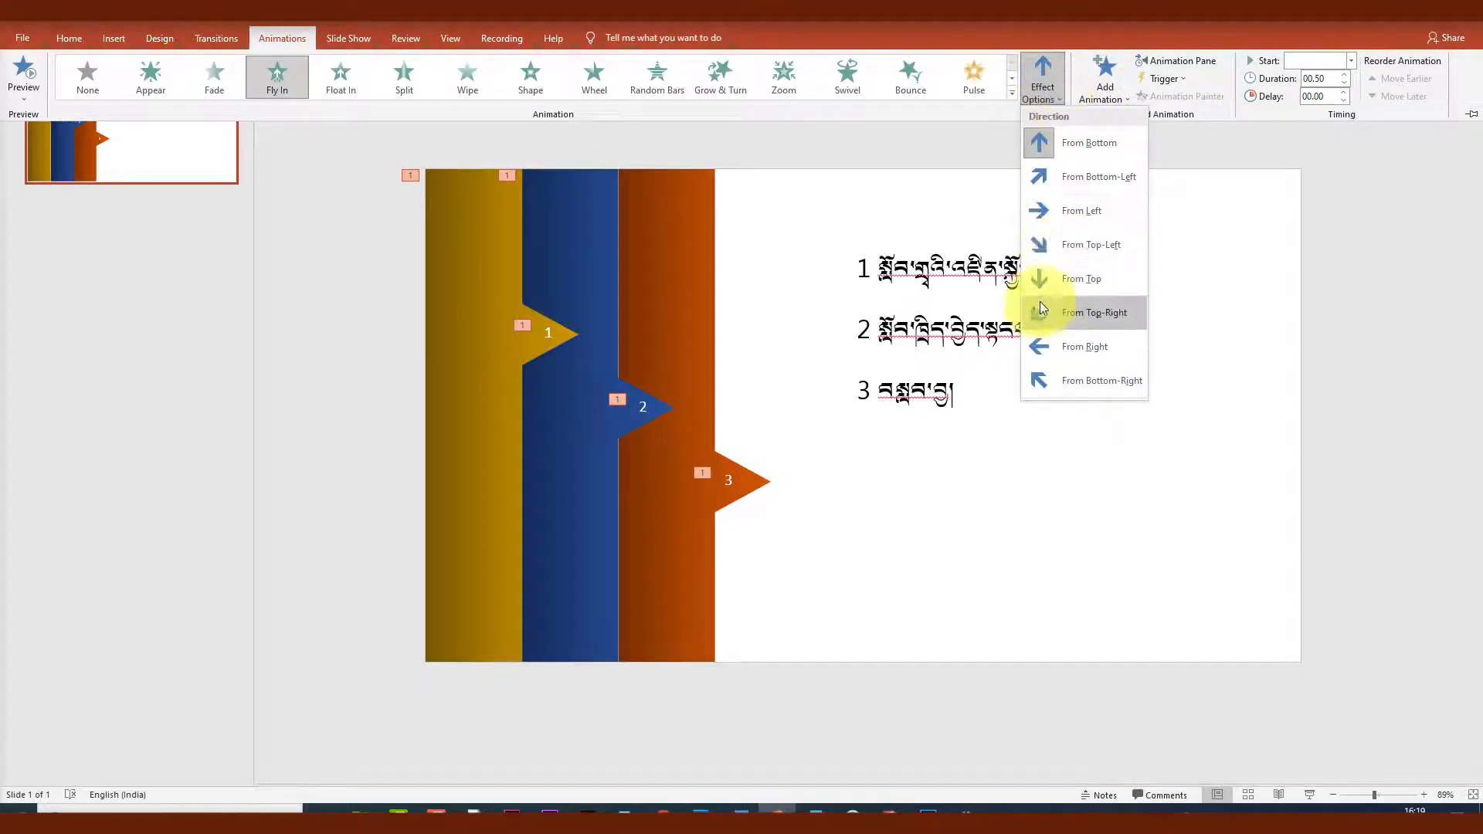
pyautogui.click(1047, 213)
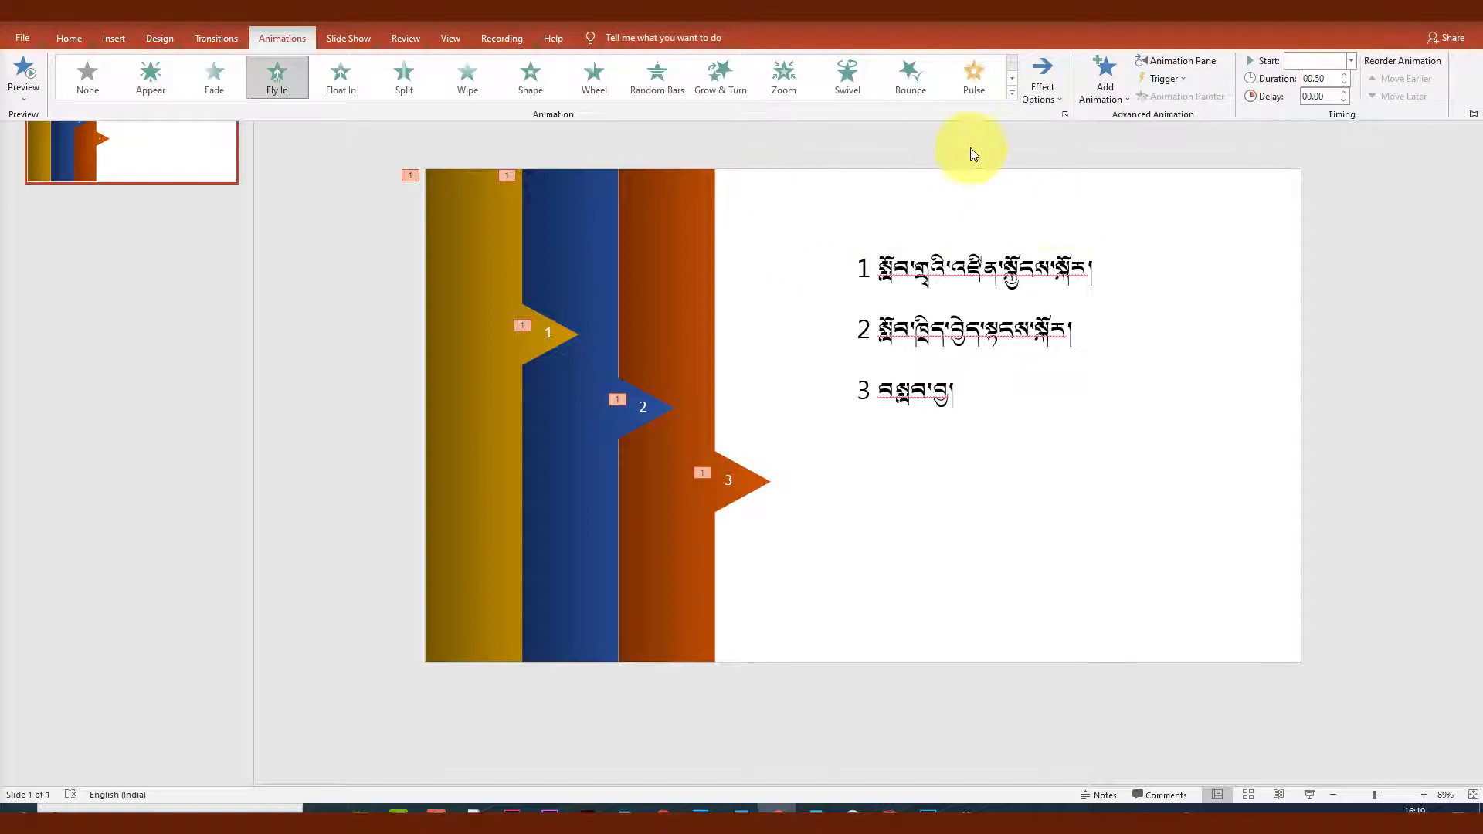
pyautogui.click(1351, 61)
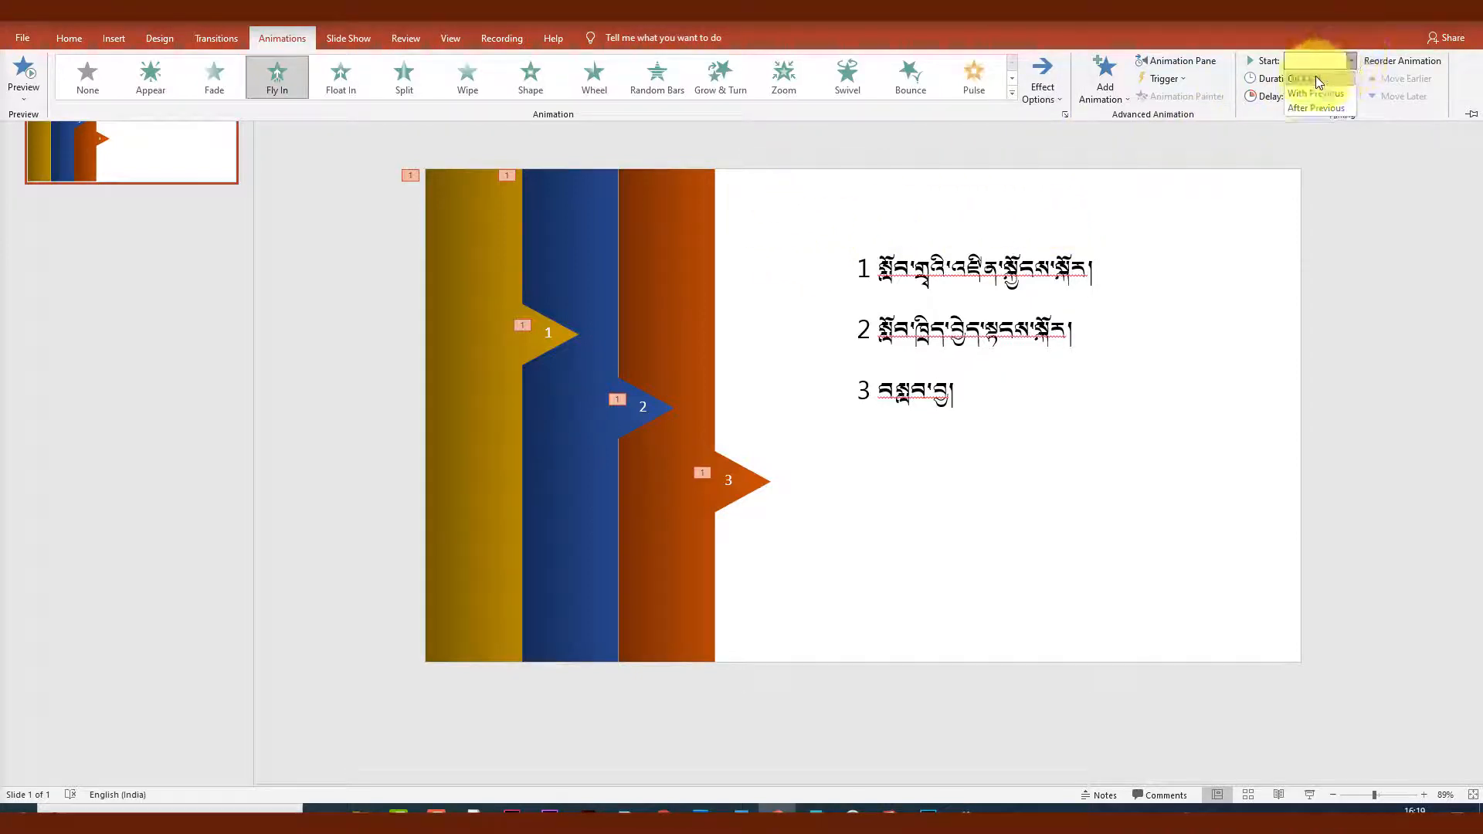
pyautogui.click(1314, 77)
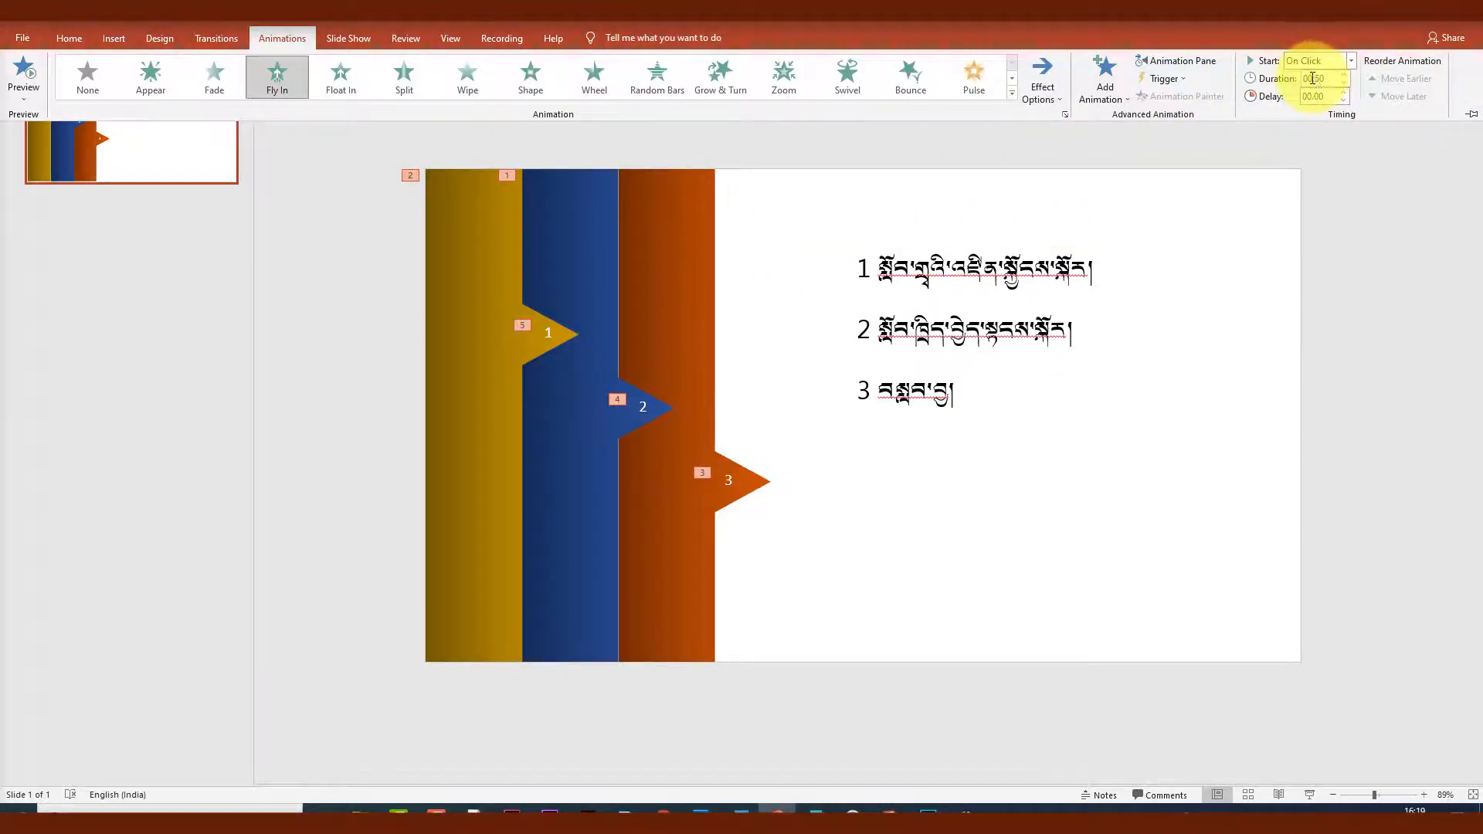
# Apply a Fly In animation to all three headings in the text box, starting With Previous.
pyautogui.click(904, 255)
pyautogui.click(875, 266)
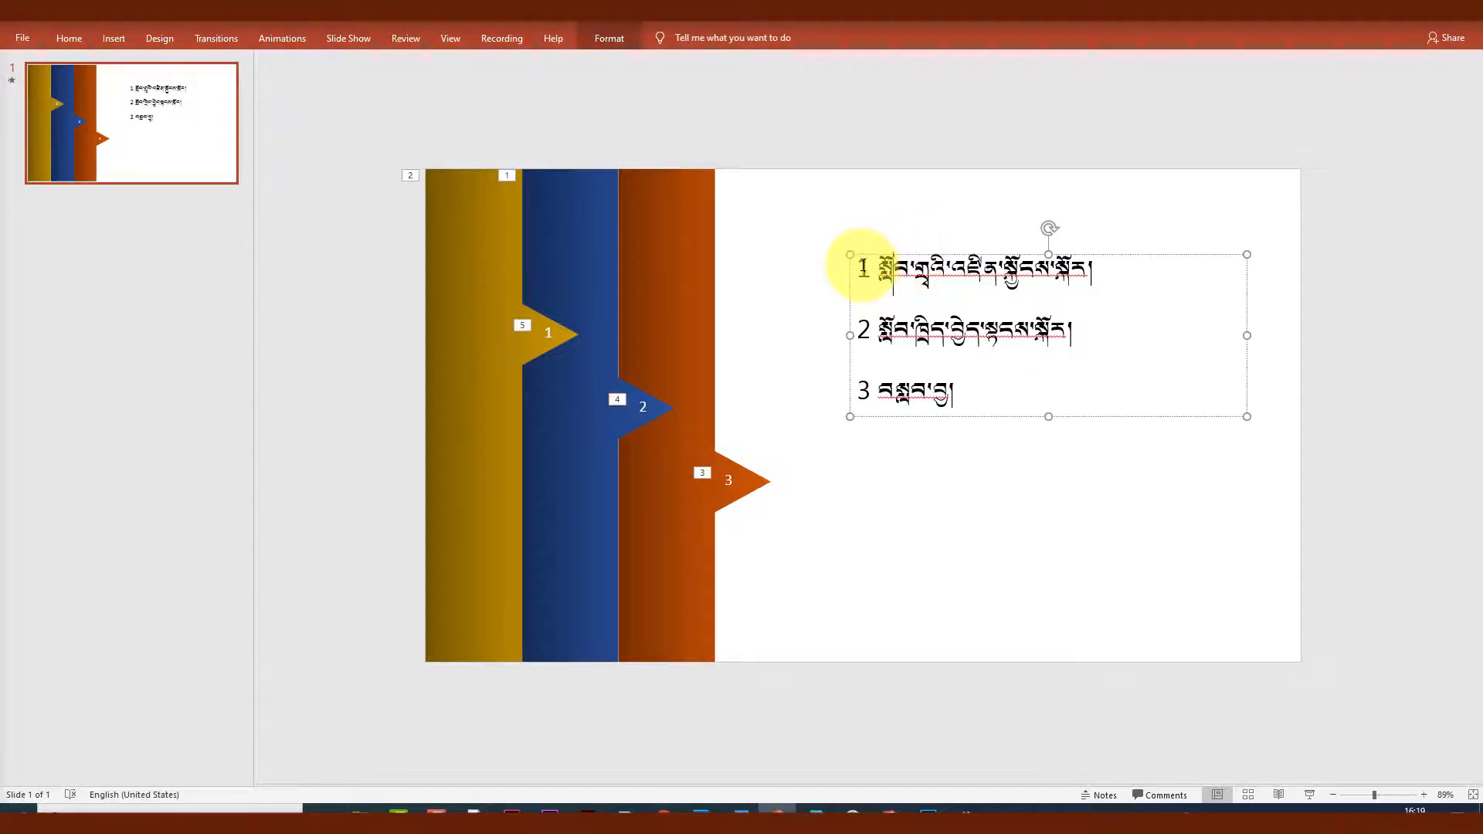
pyautogui.hotkey('ctrl', 'a')
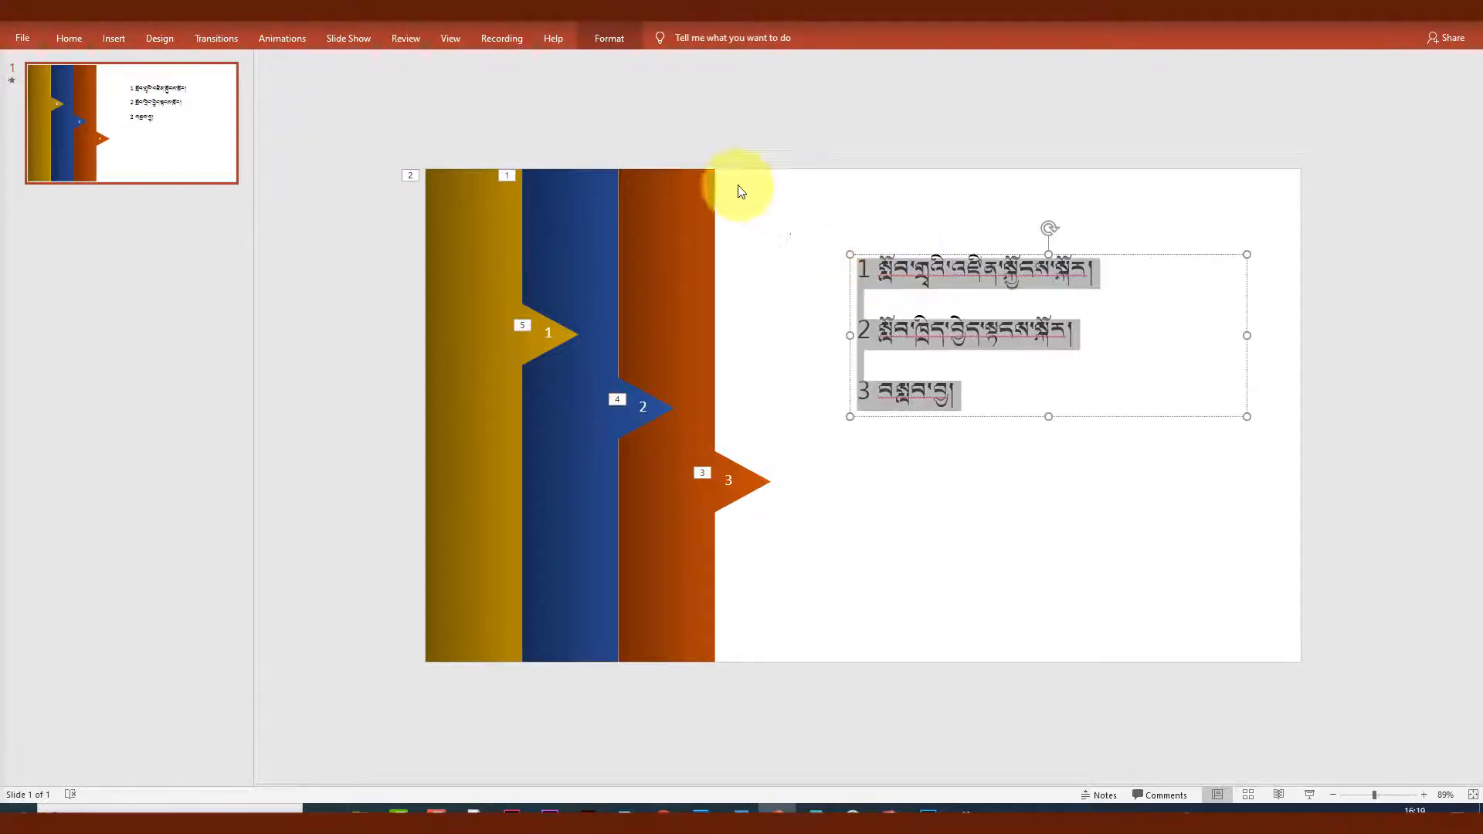
pyautogui.click(233, 40)
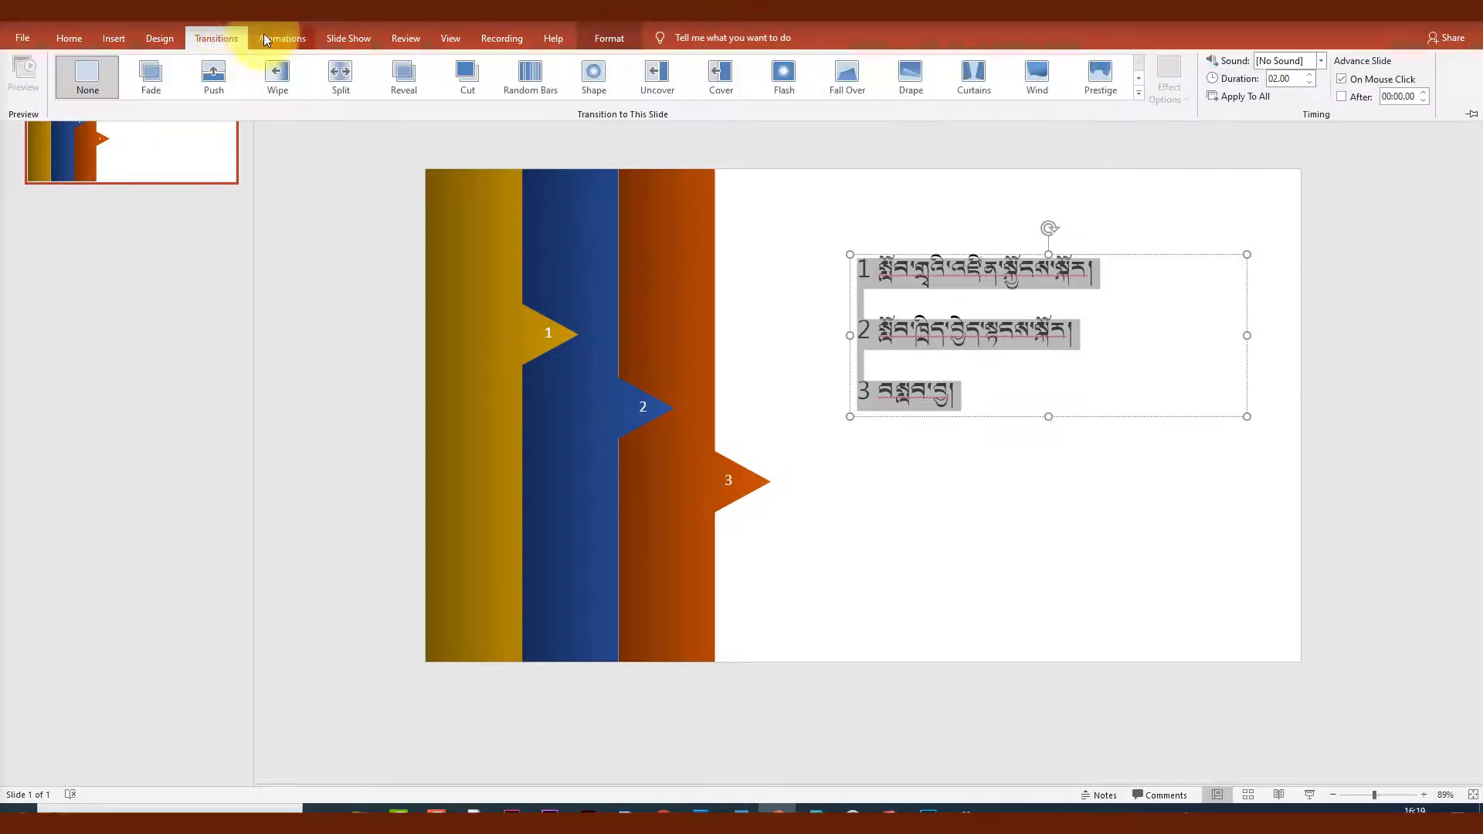
pyautogui.click(284, 37)
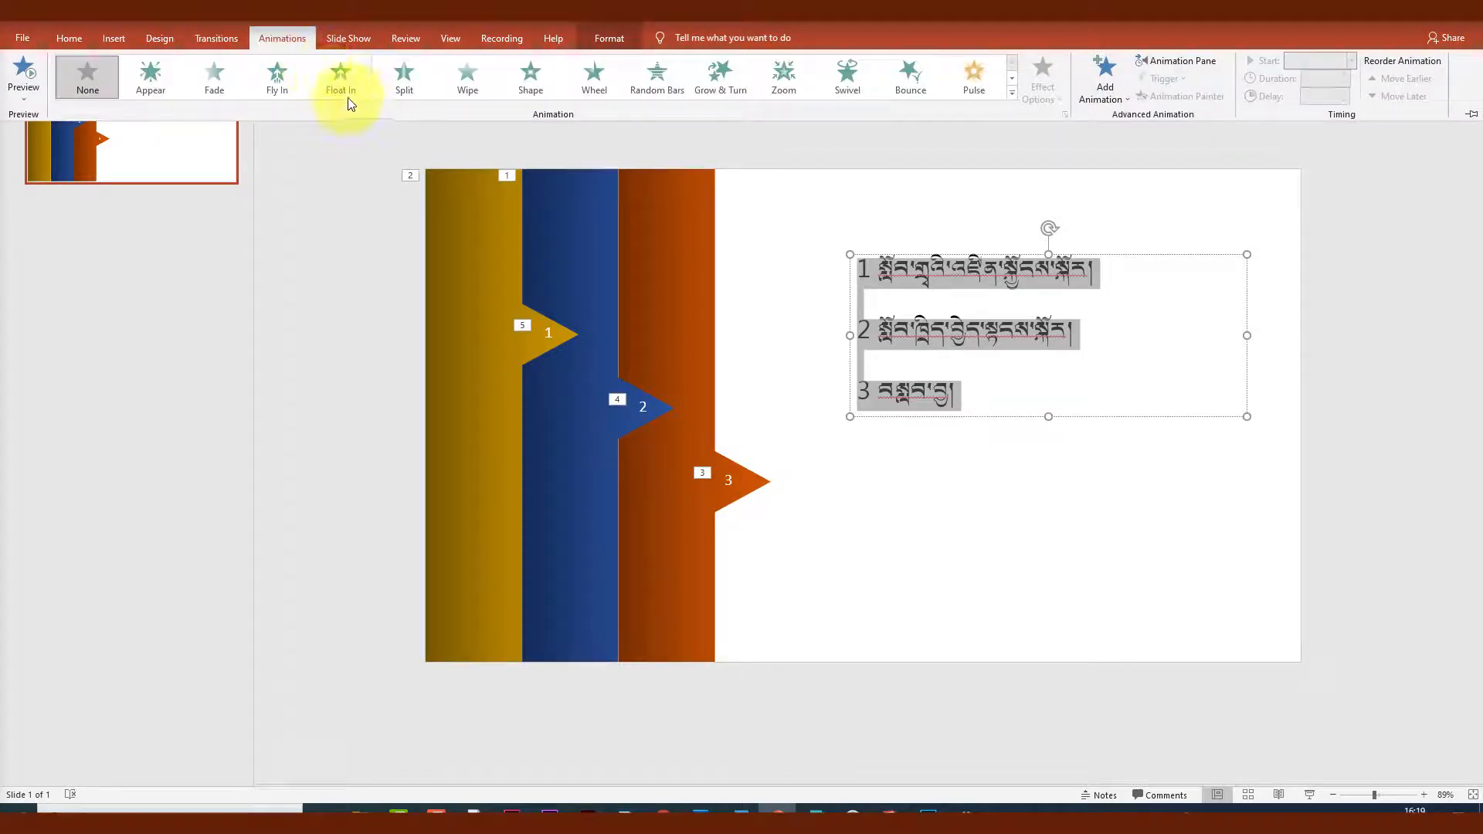
pyautogui.click(277, 89)
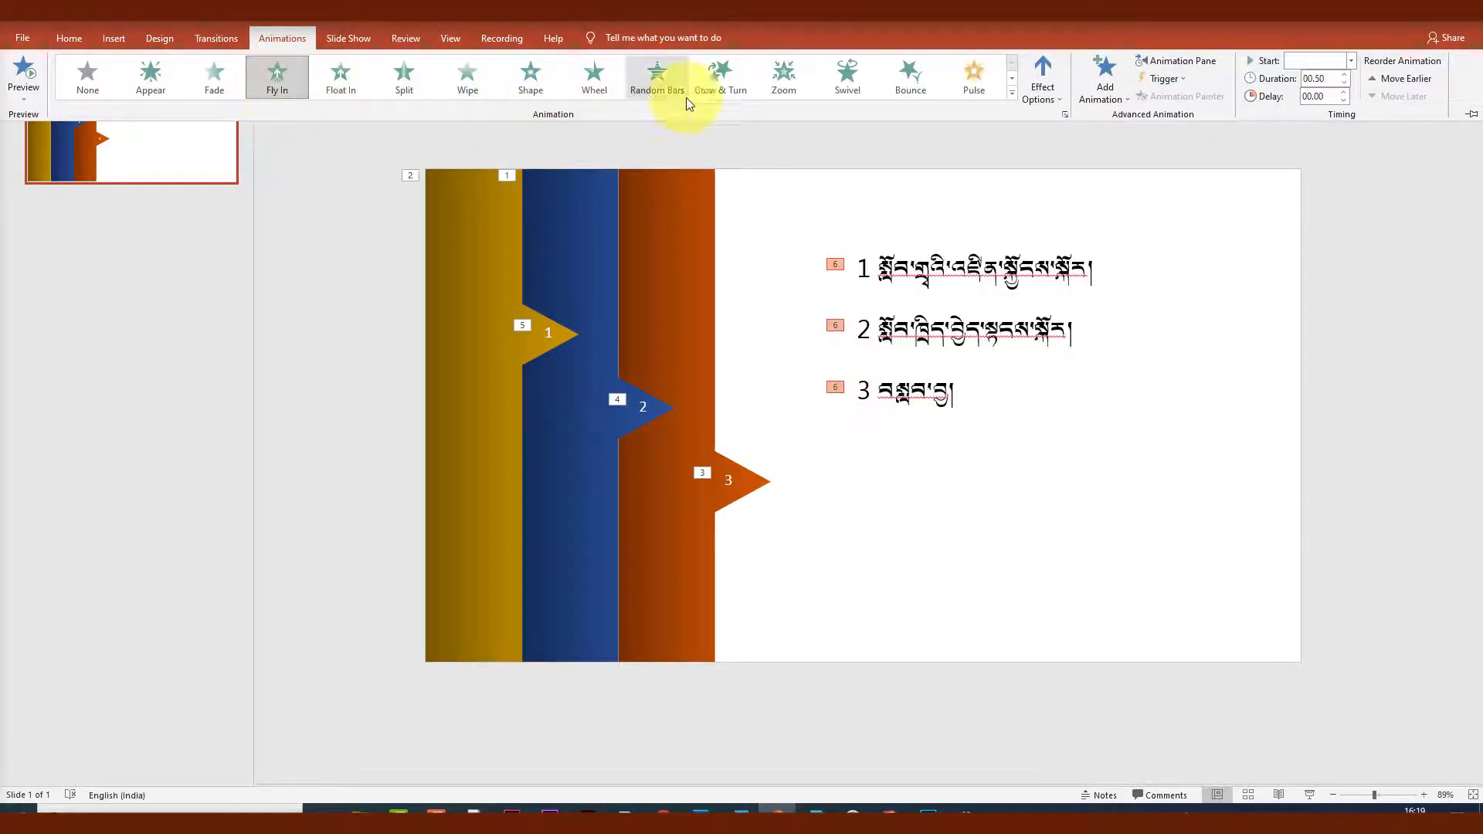
pyautogui.click(1351, 60)
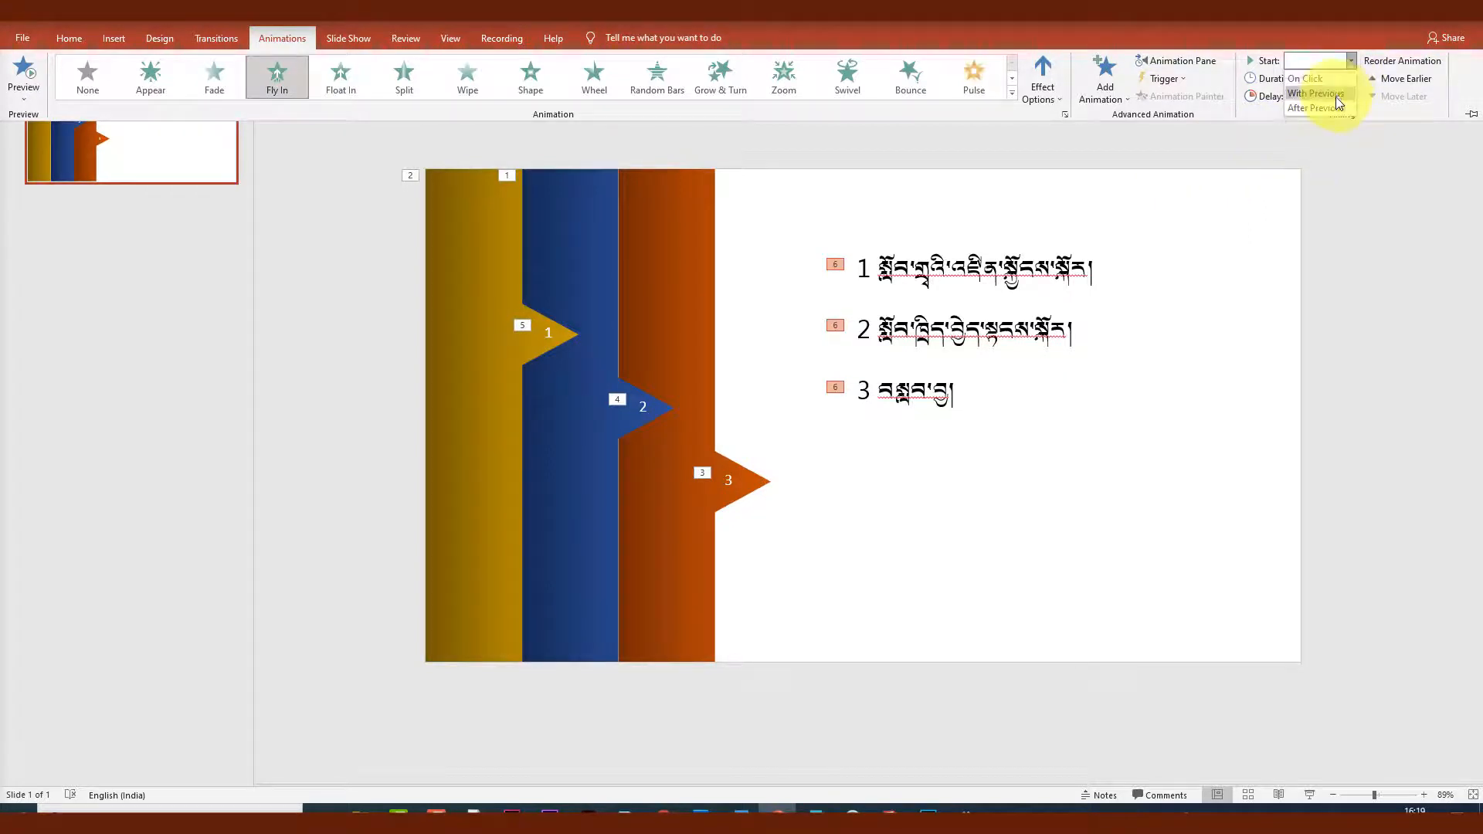
pyautogui.click(1337, 93)
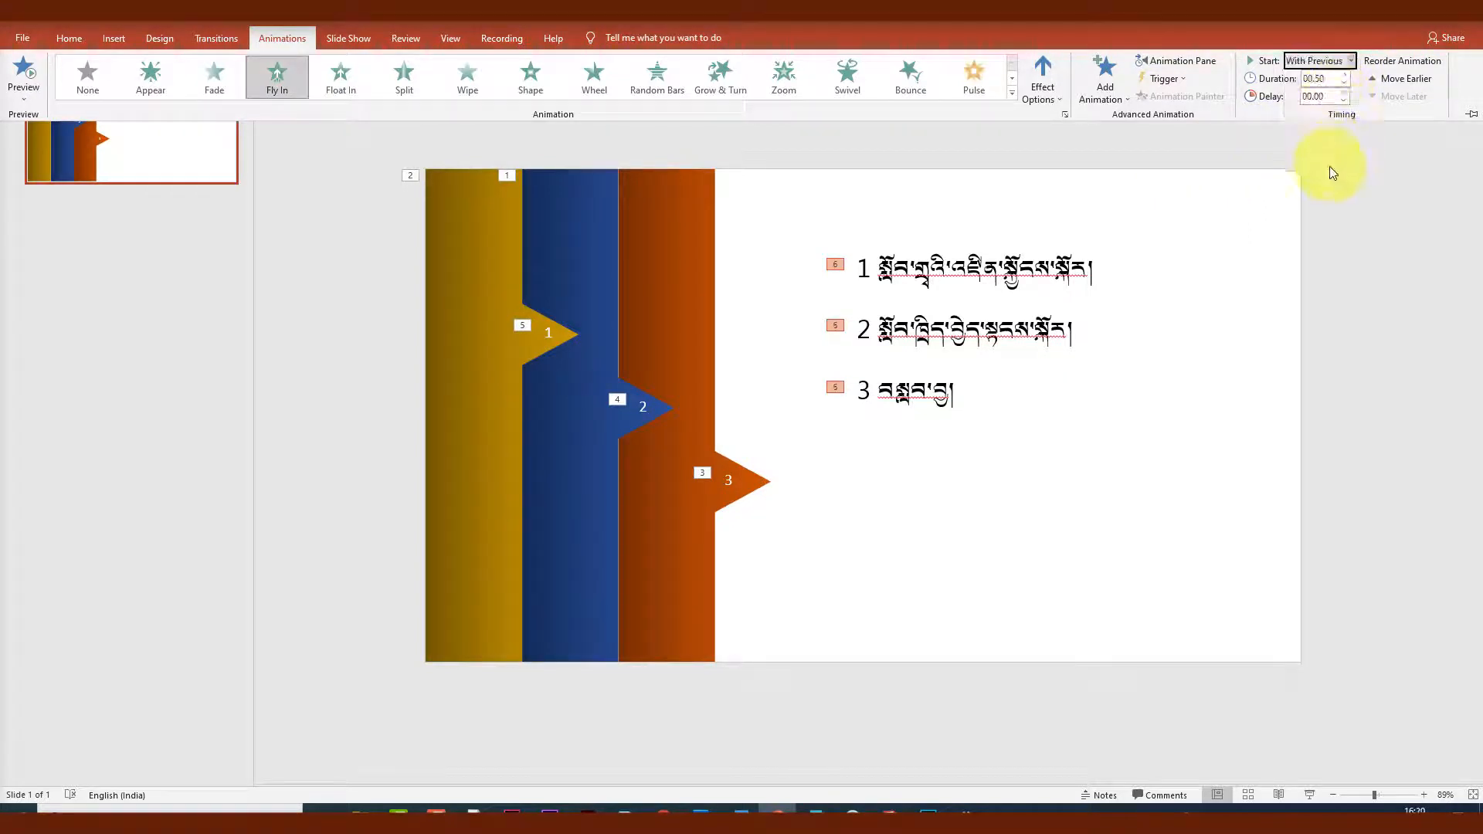
# Show the Animation Pane with the heading text selected.
pyautogui.click(776, 324)
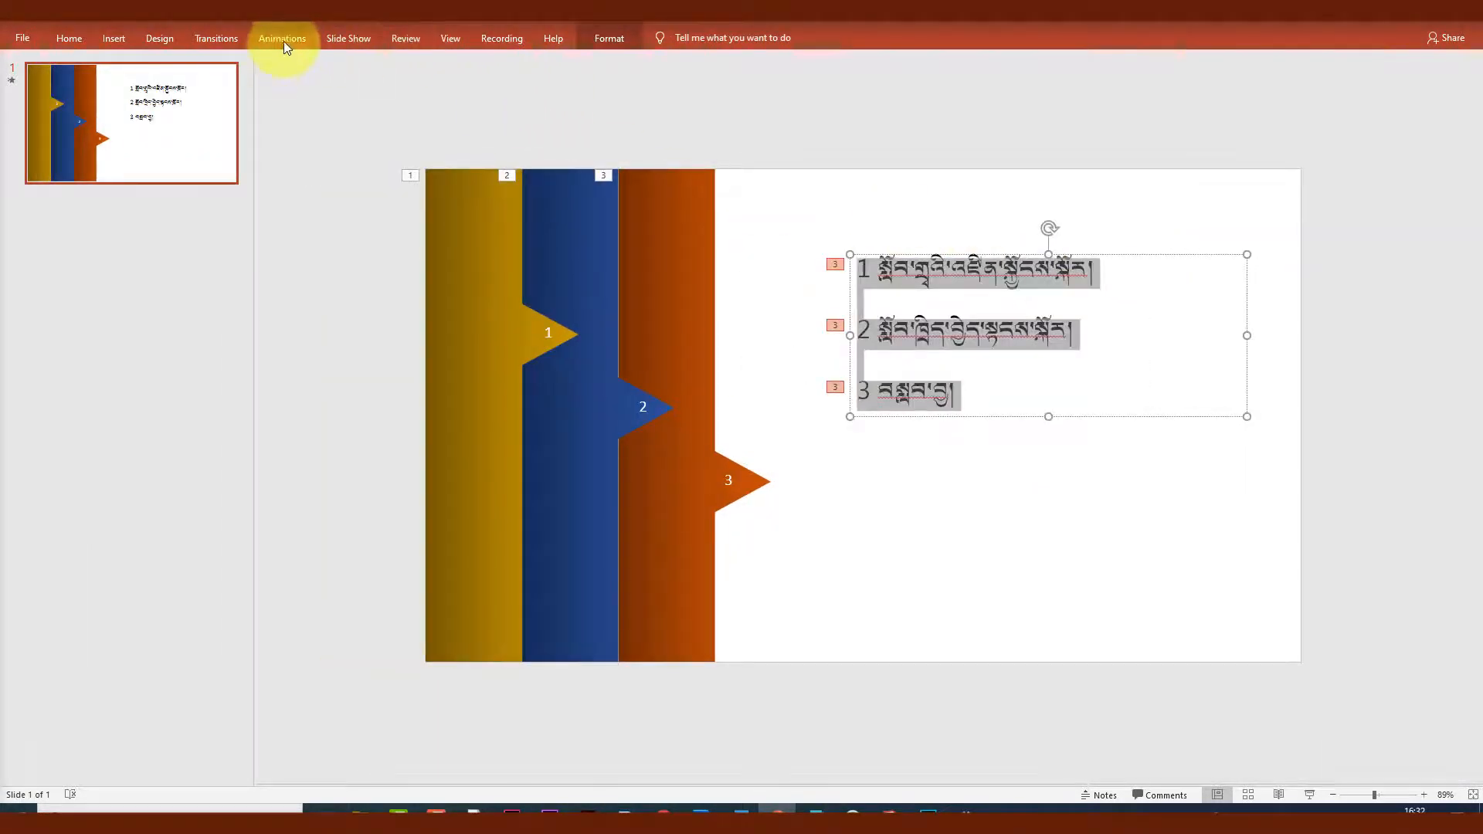
pyautogui.click(282, 39)
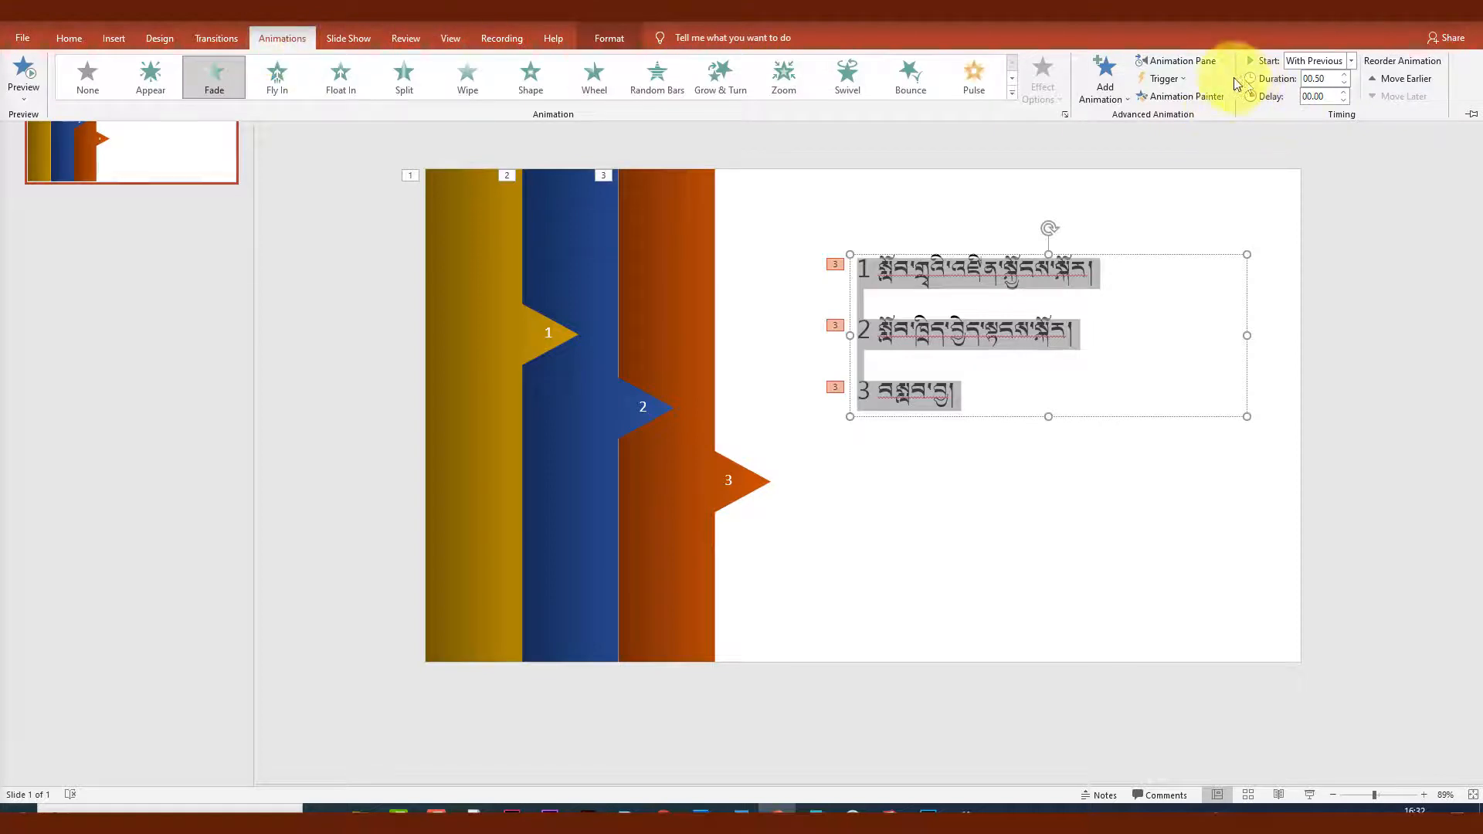
pyautogui.click(1221, 68)
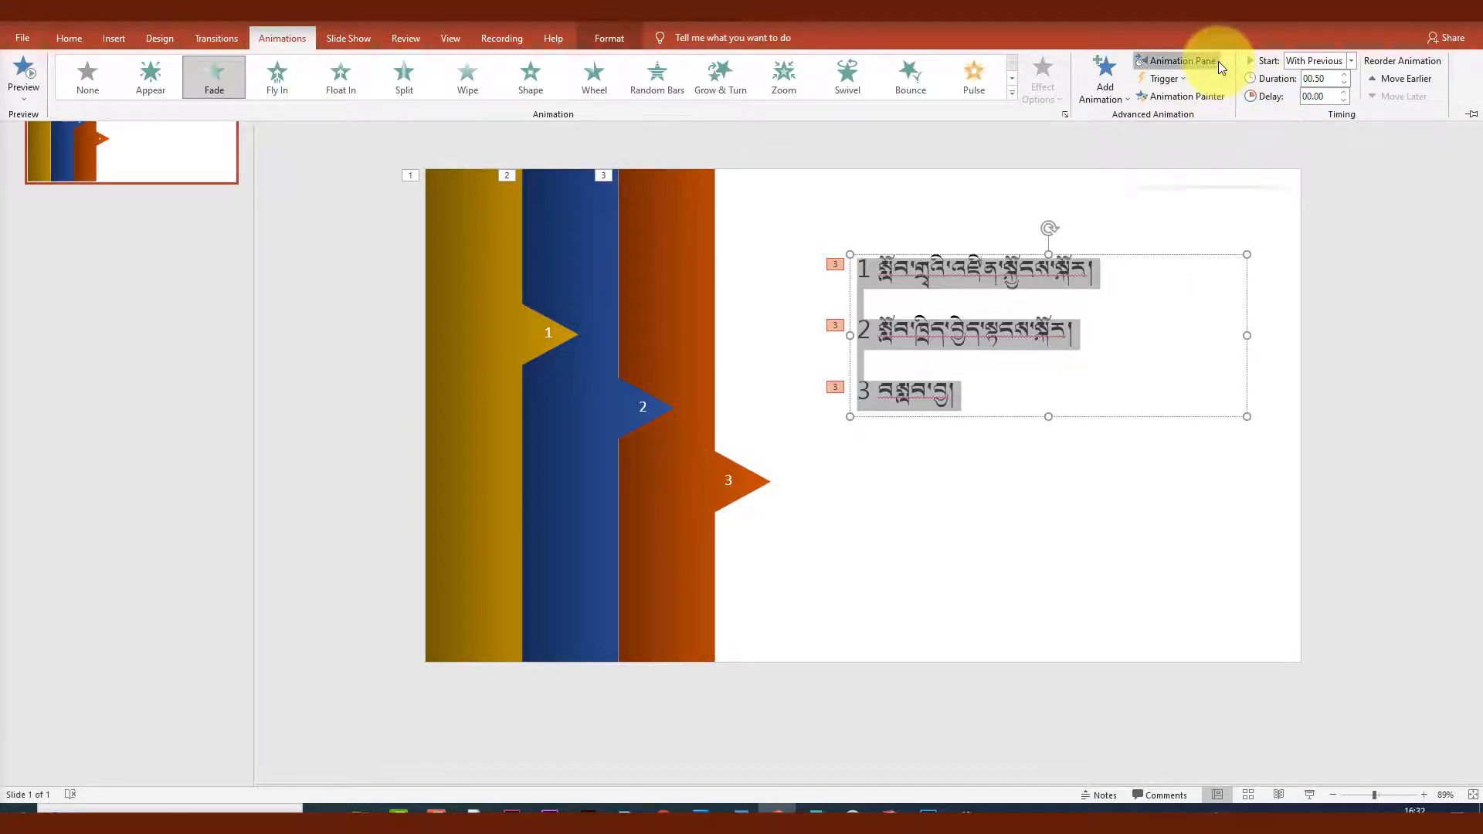
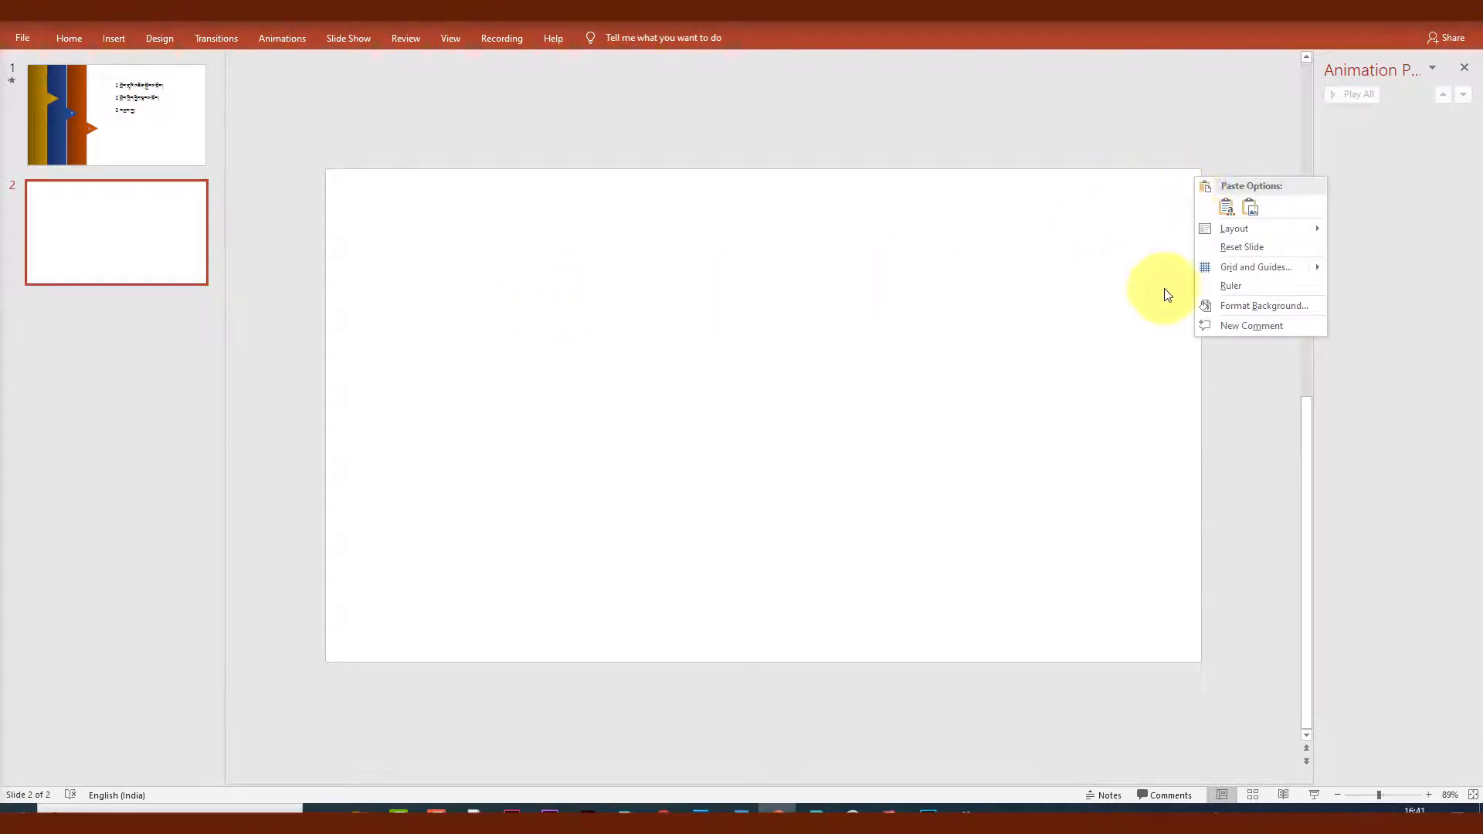
# Switch slide 2's background to a picture fill and browse on Local Disk (D:) to the 背景素材 folder inside thapkyeee.
pyautogui.click(1283, 306)
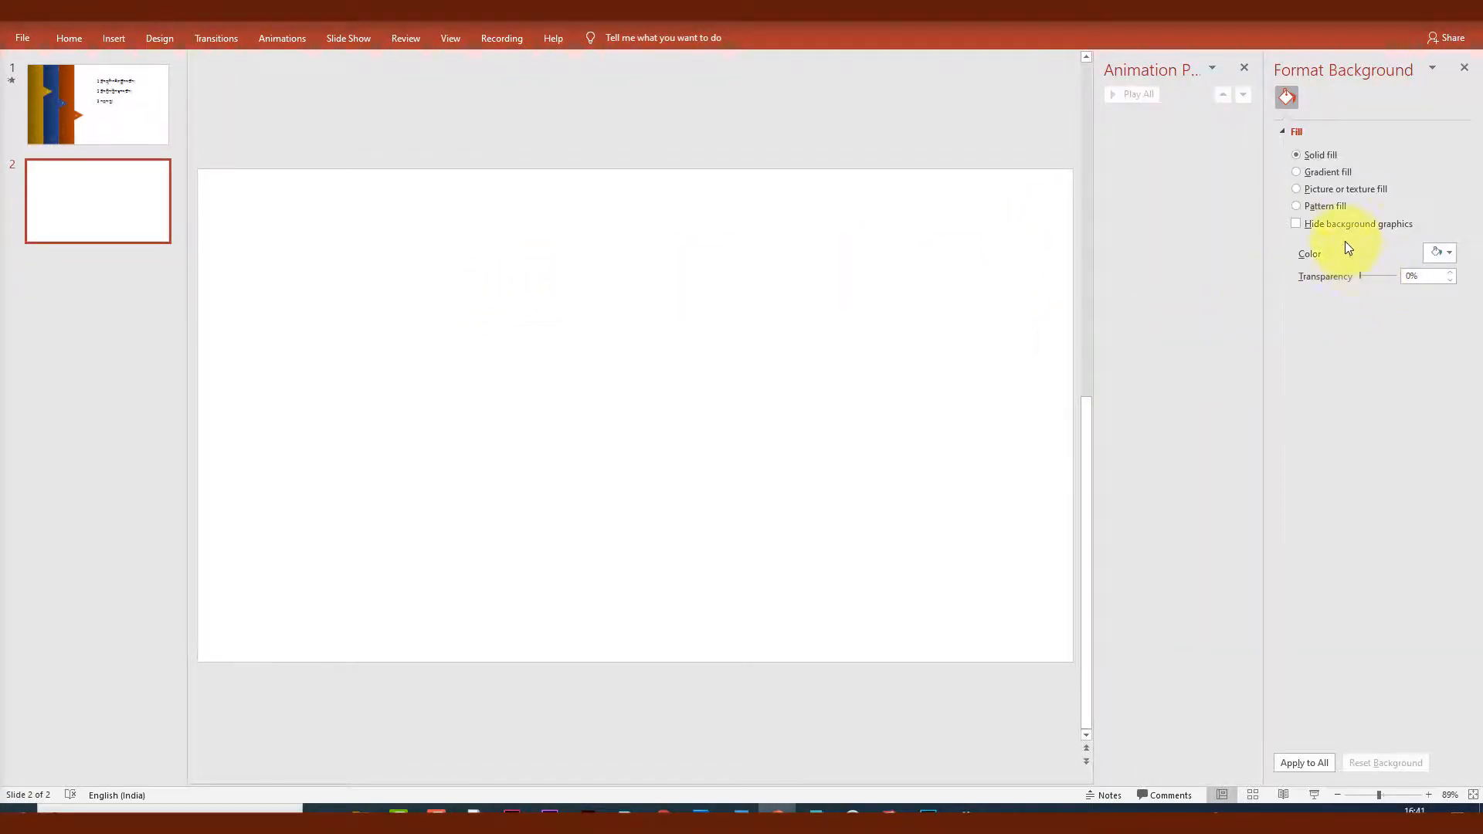
pyautogui.click(1350, 191)
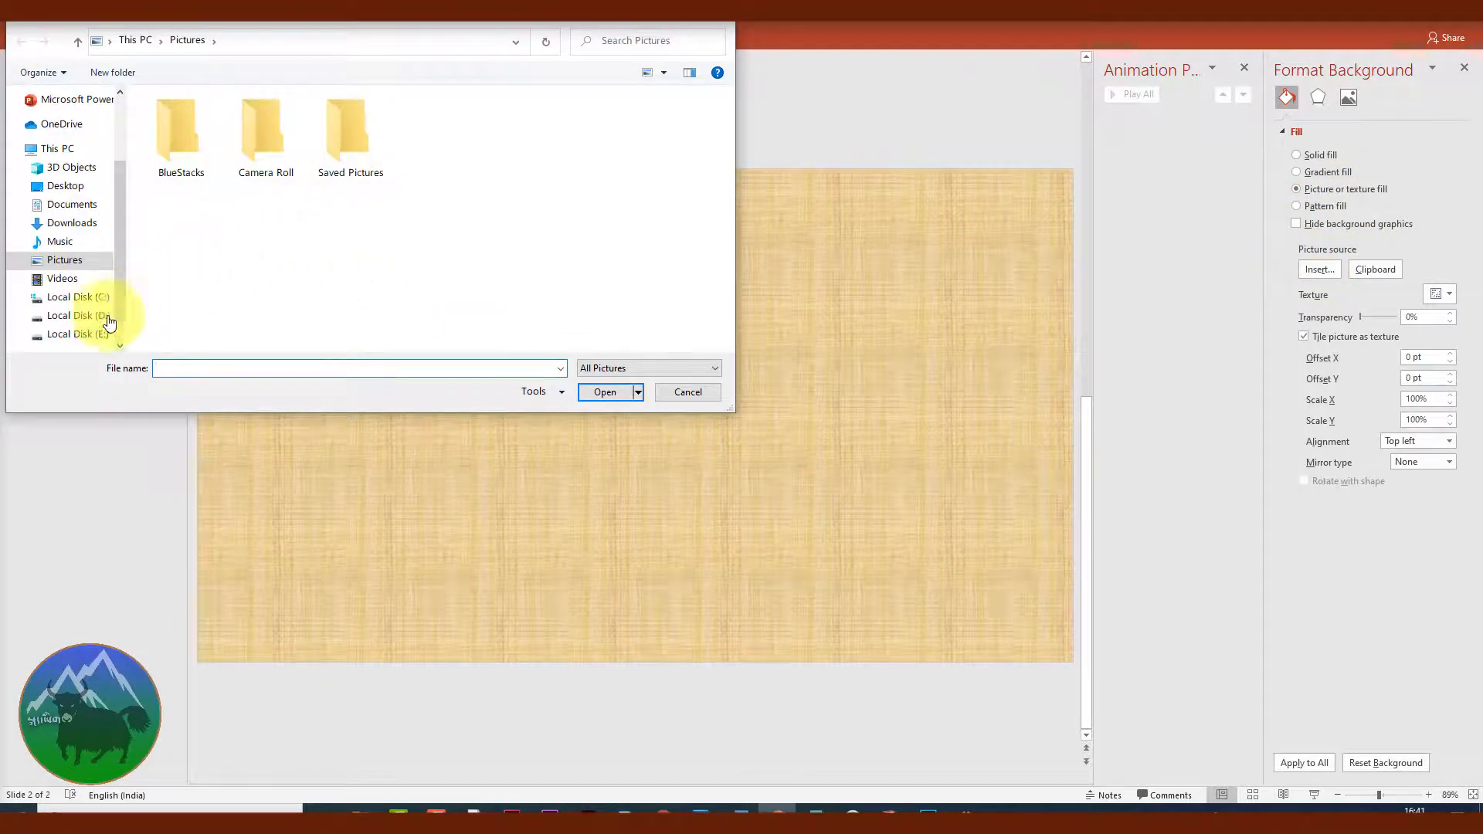
pyautogui.click(78, 317)
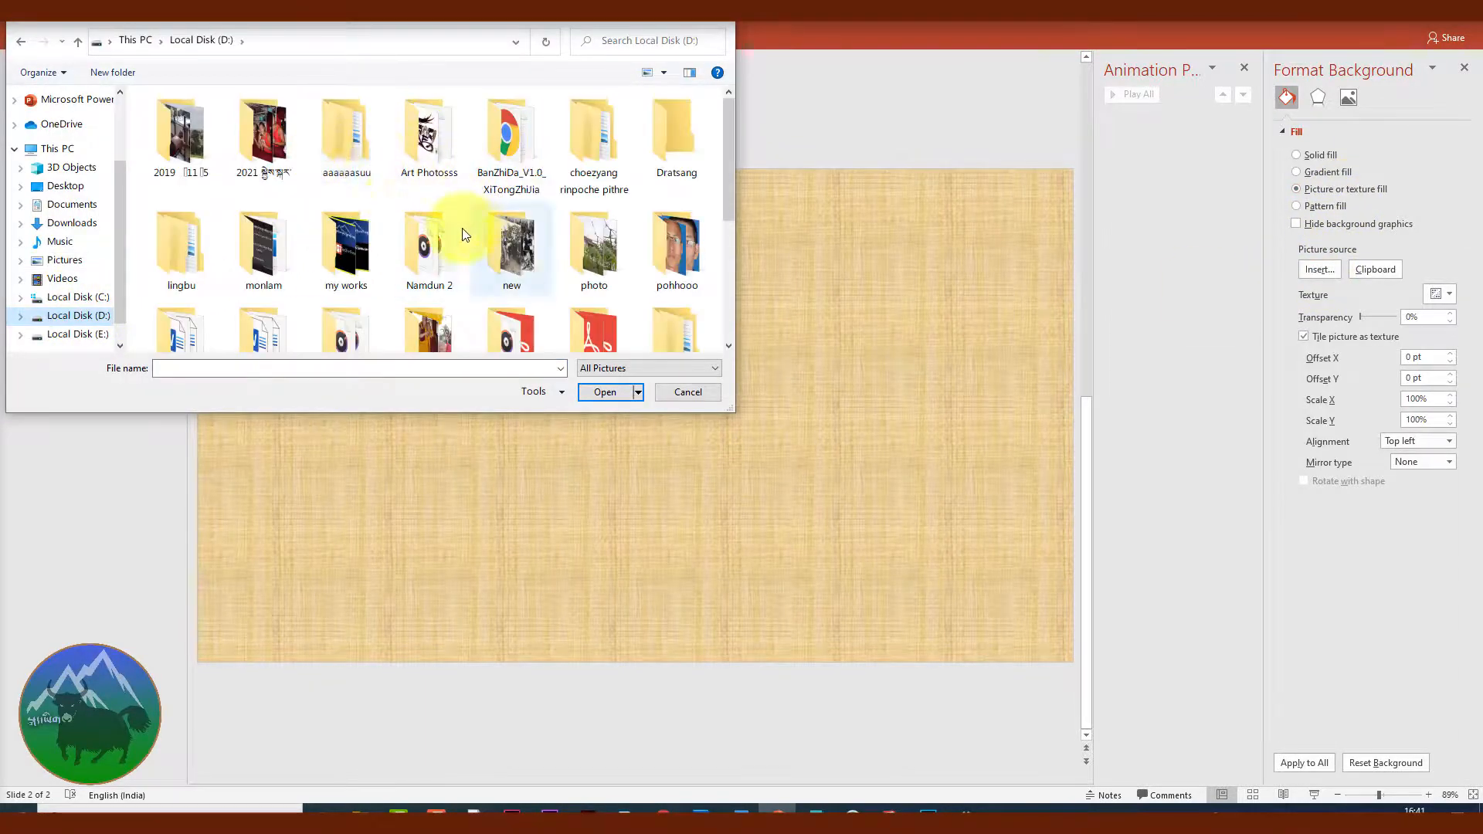
pyautogui.scroll(-1, 438, 232)
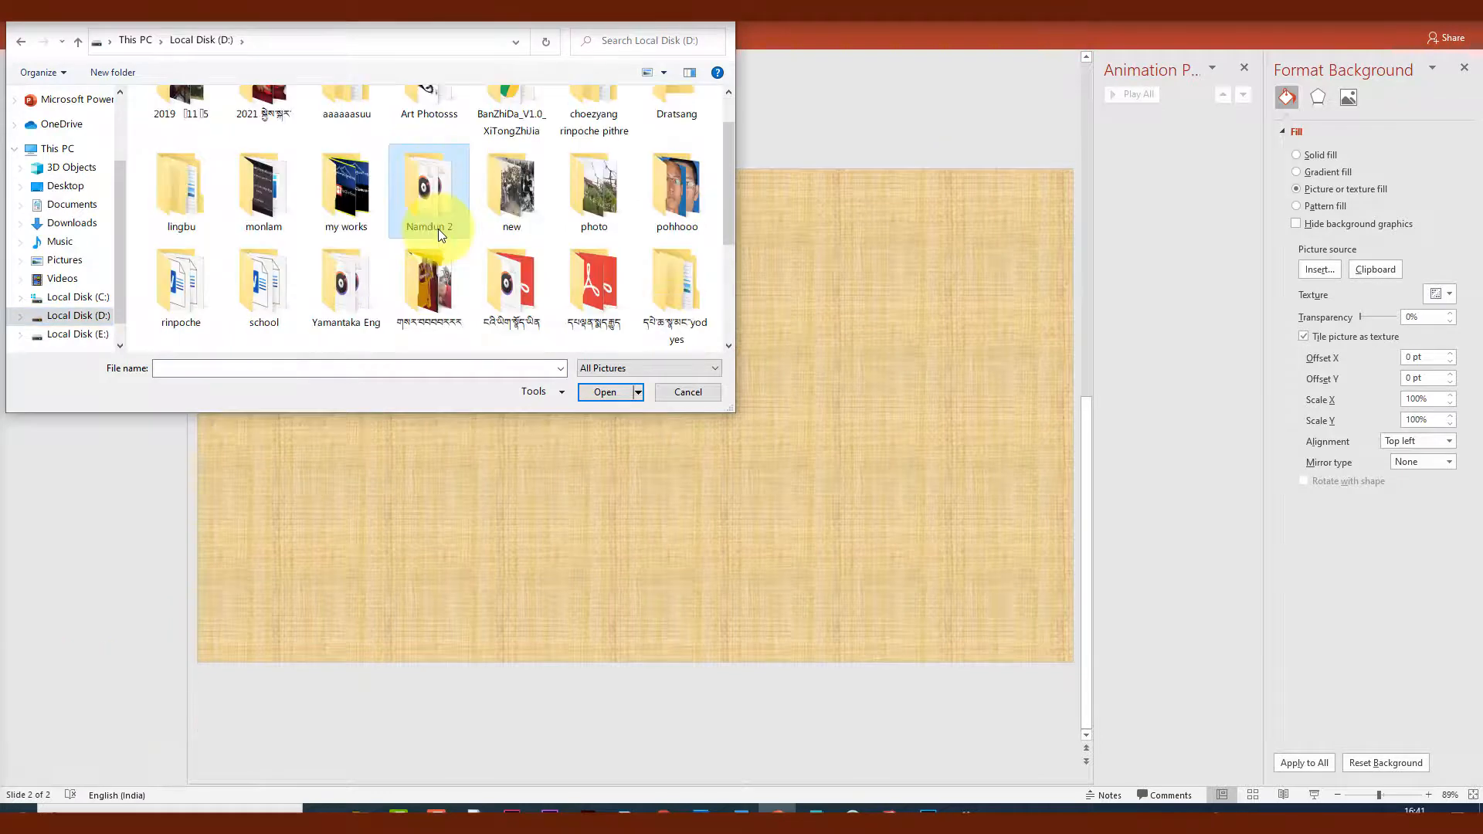
pyautogui.doubleClick(417, 294)
pyautogui.doubleClick(430, 133)
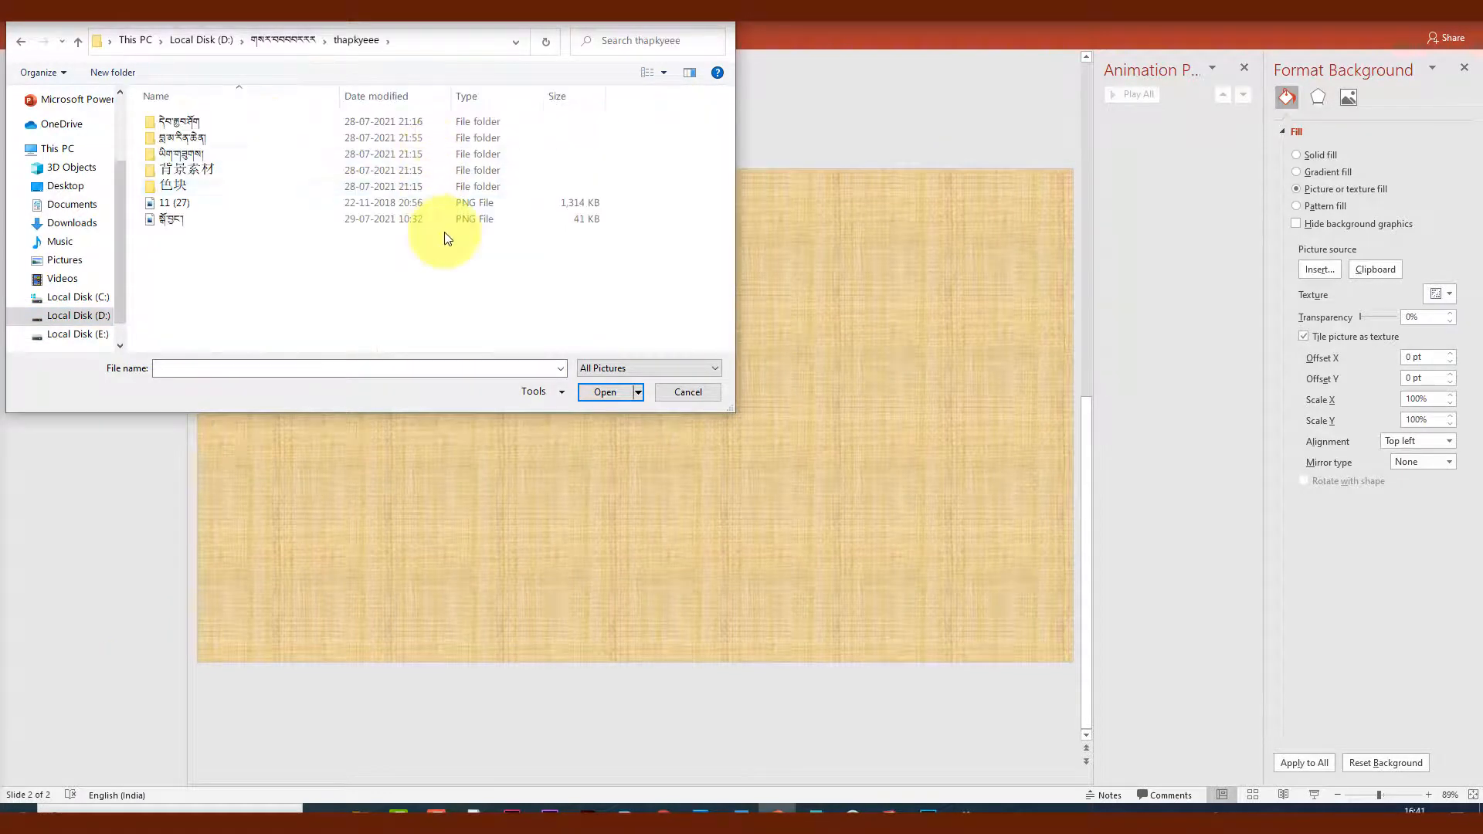
pyautogui.doubleClick(232, 168)
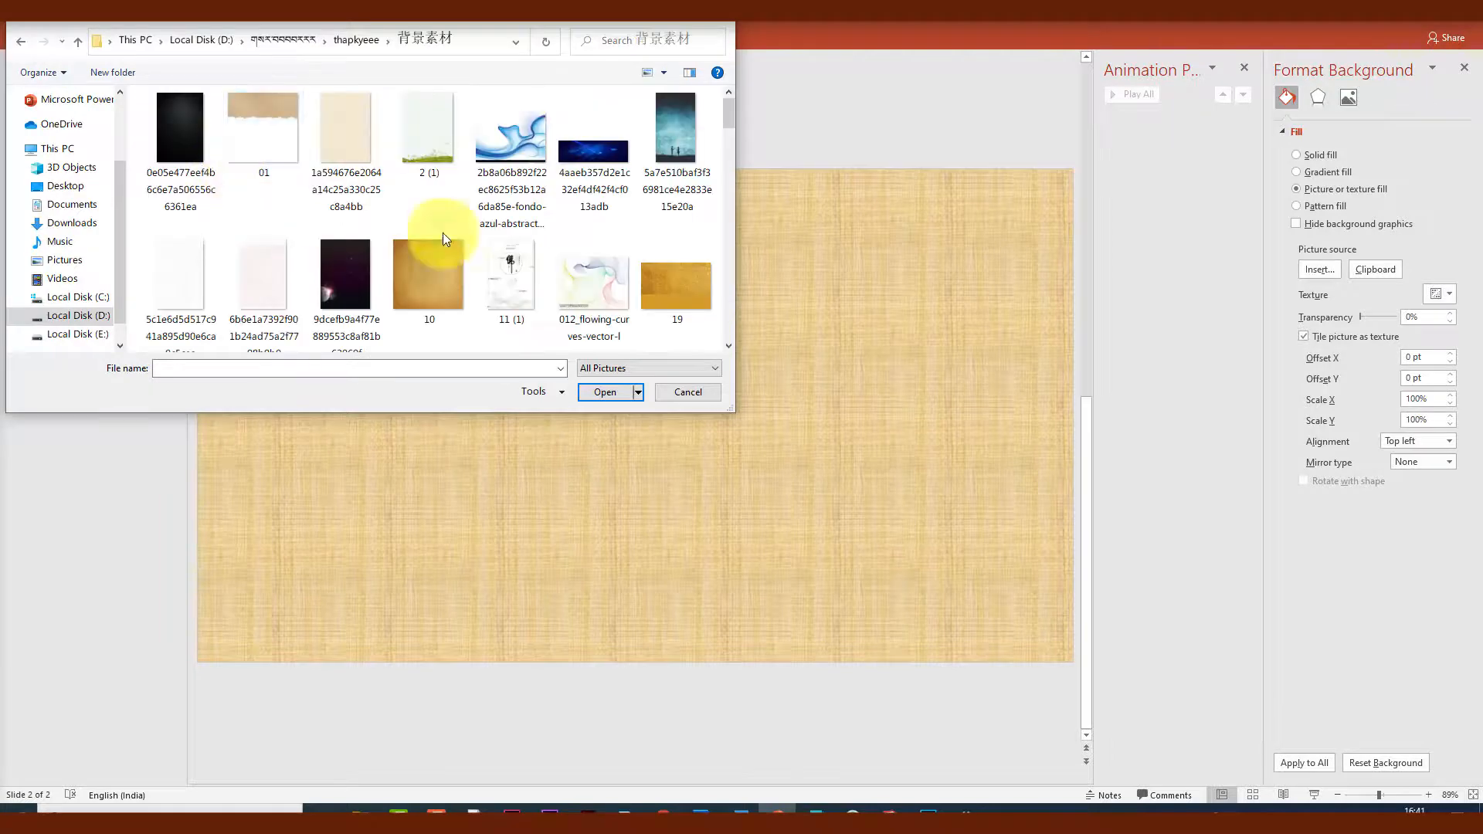
# Insert the green wave picture 4014cc0b6b08860cce462ae9dc1f8a73 as the background, and toggle tiling on and off so all offsets become 0%.
pyautogui.scroll(-3, 566, 253)
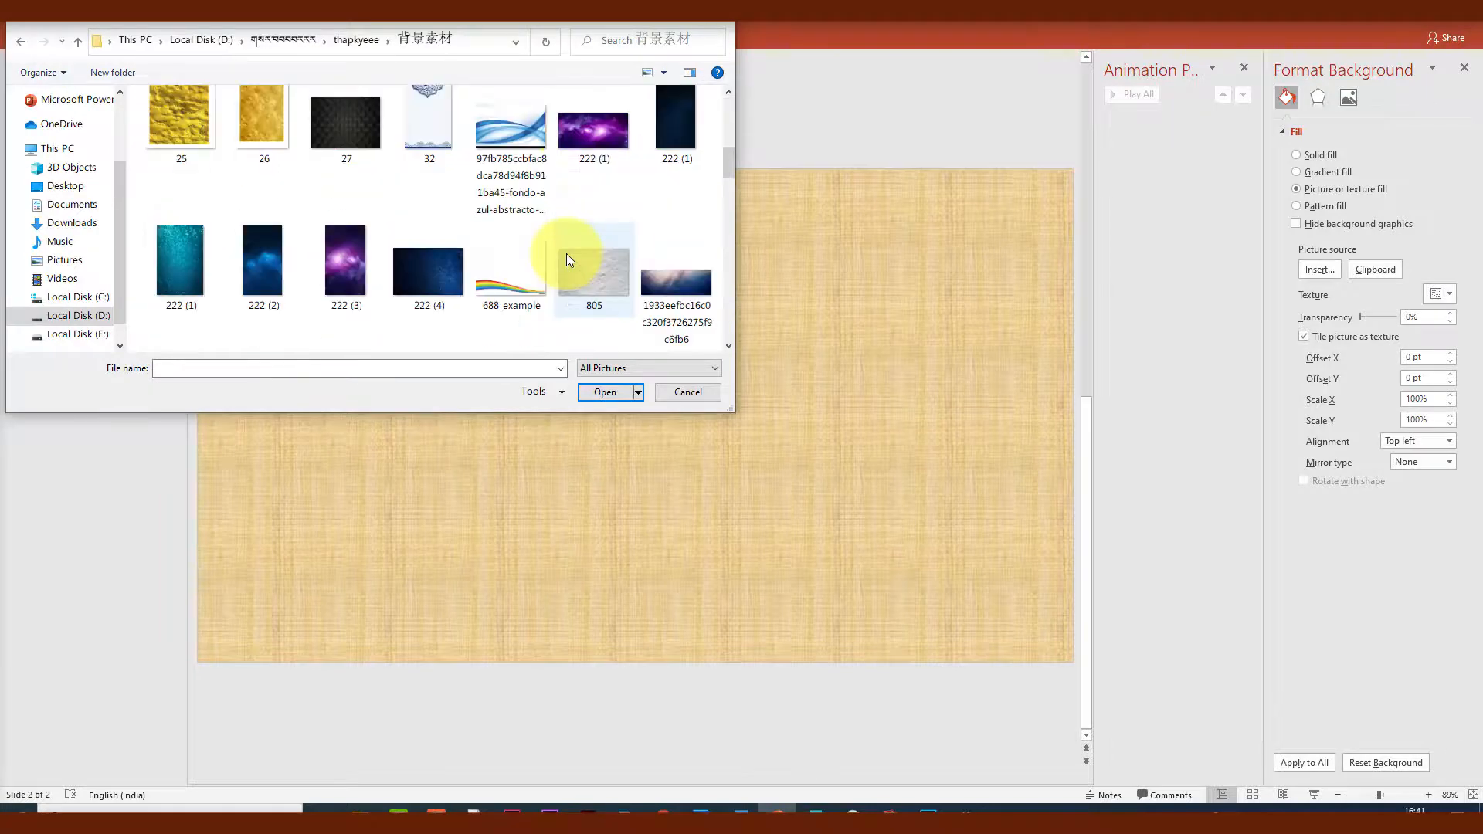
pyautogui.scroll(-3, 567, 253)
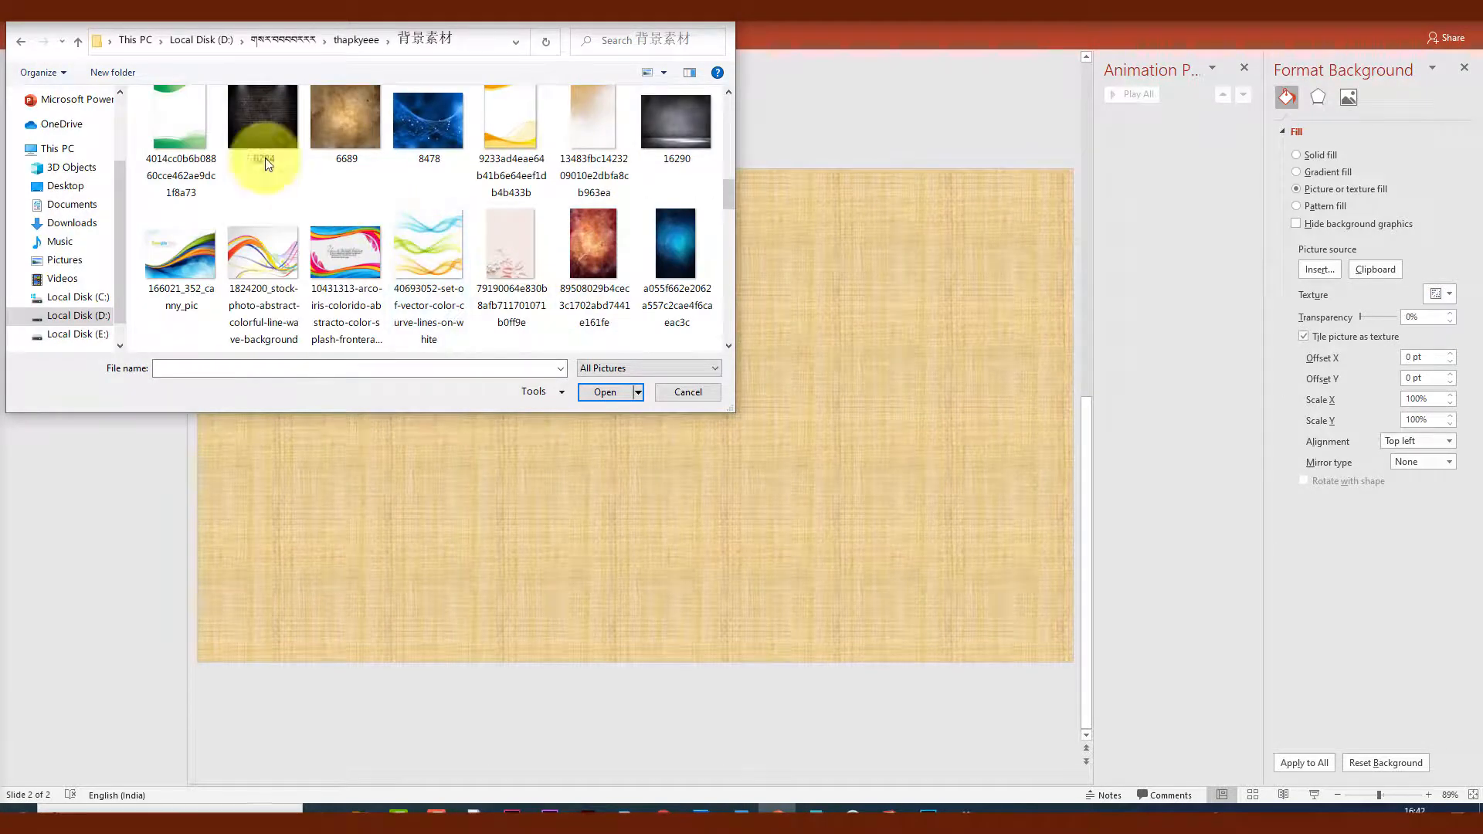
pyautogui.click(190, 122)
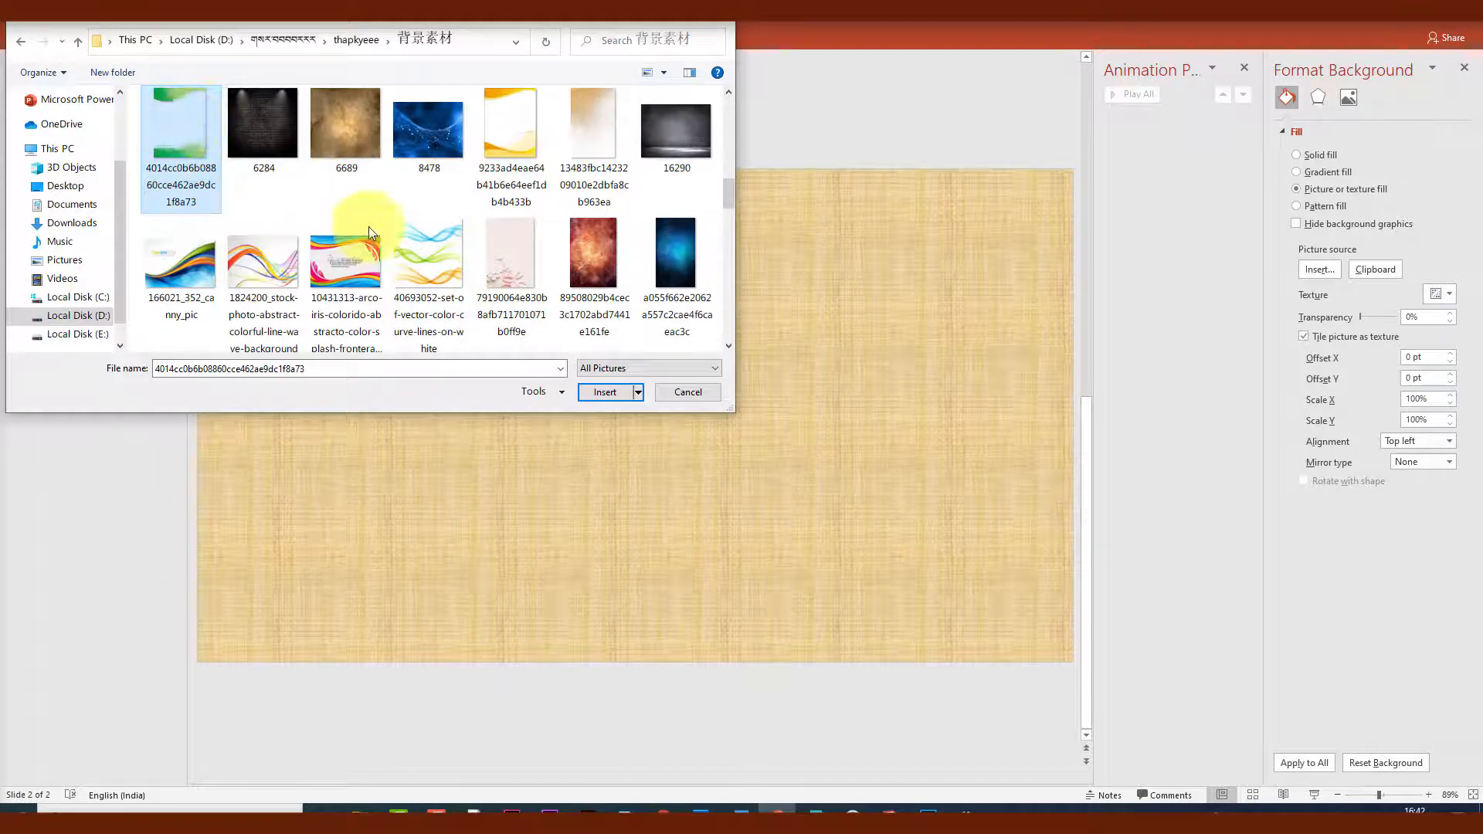
pyautogui.click(605, 394)
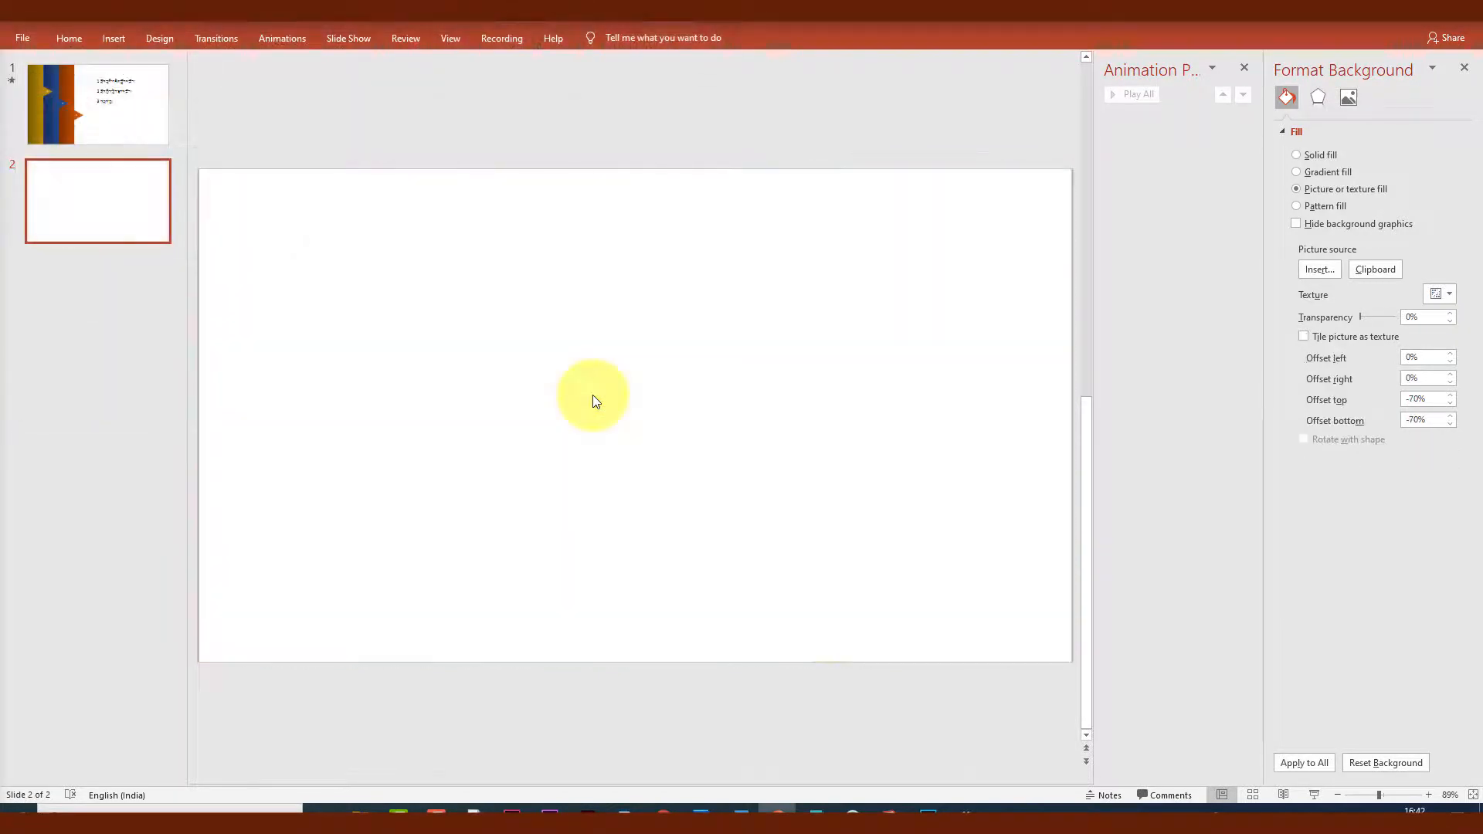
pyautogui.click(1312, 334)
pyautogui.click(1310, 336)
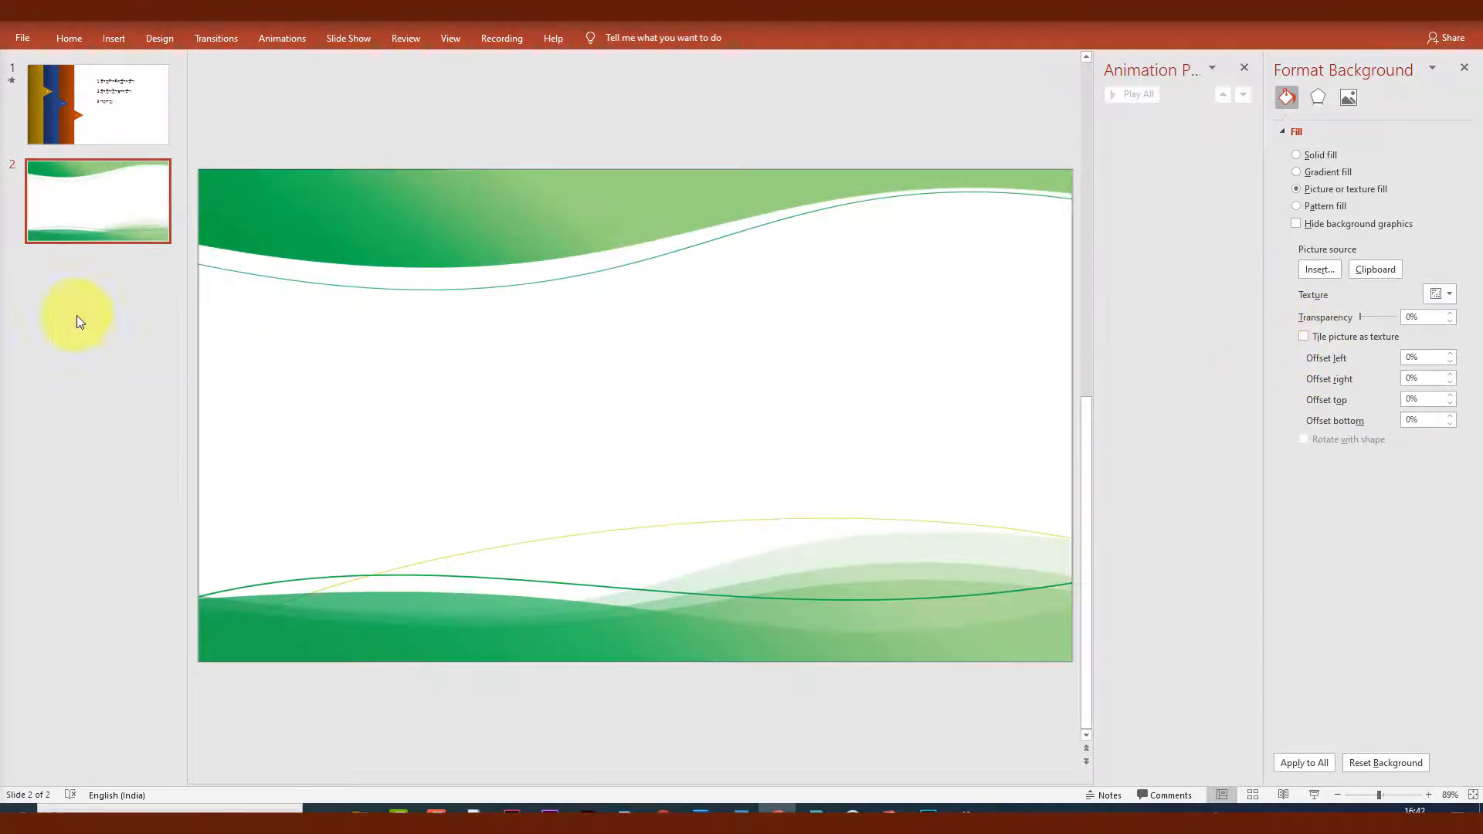
# Duplicate slide 2 twice to create slides 3 and 4 with the same green background.
pyautogui.click(88, 217)
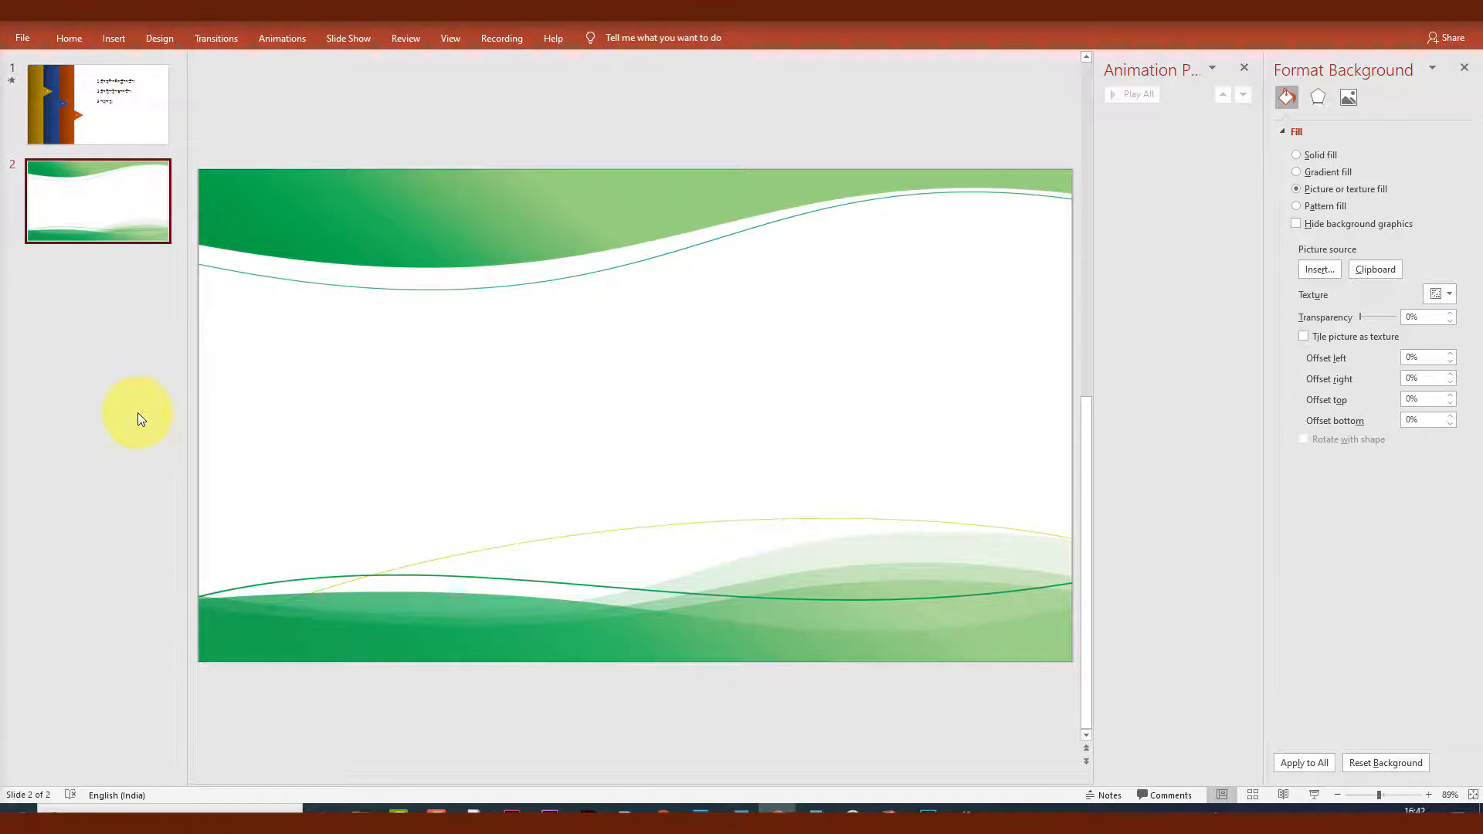
pyautogui.hotkey('ctrl', 'd')
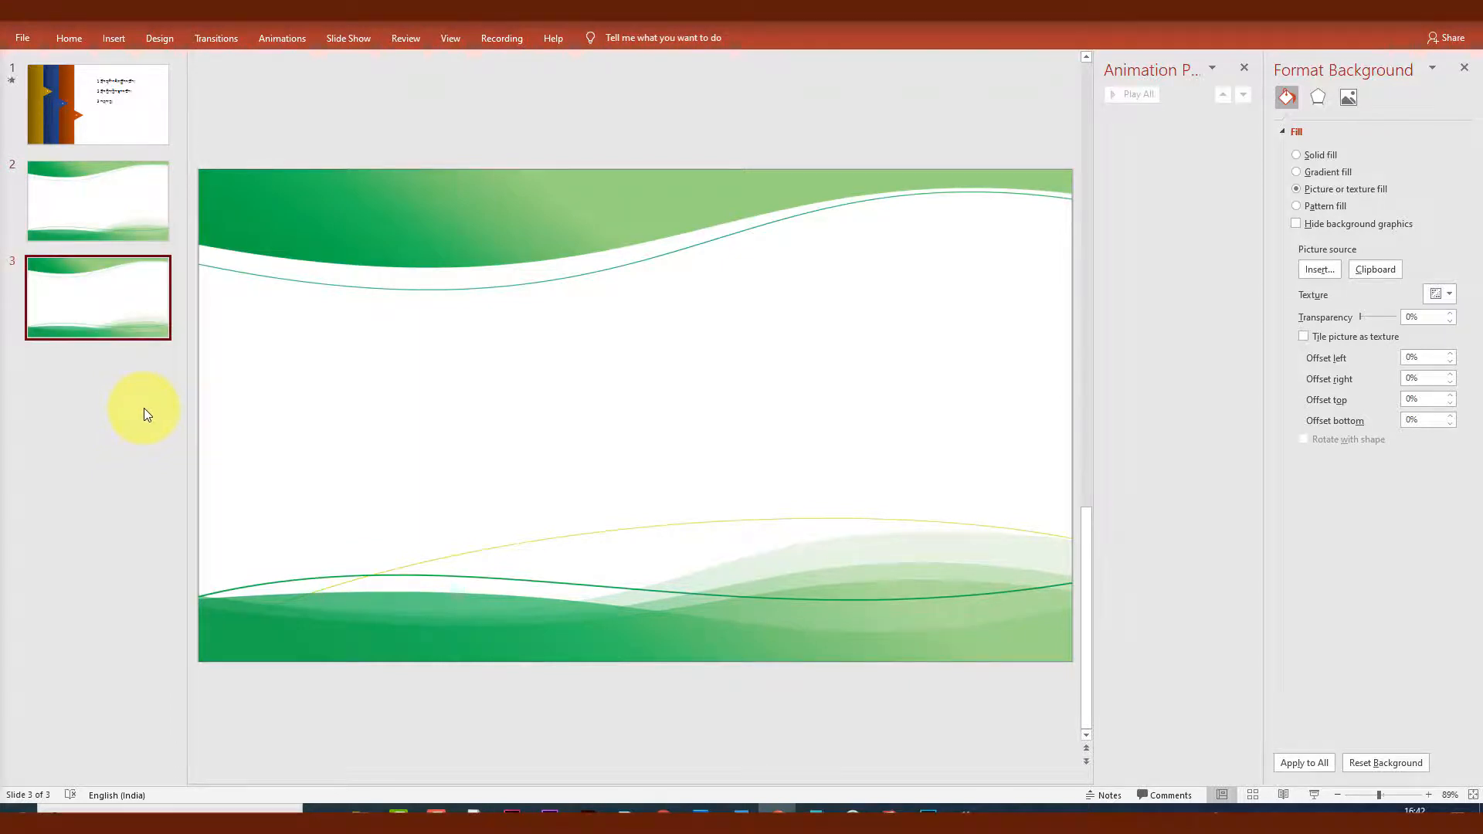
pyautogui.hotkey('ctrl', 'd')
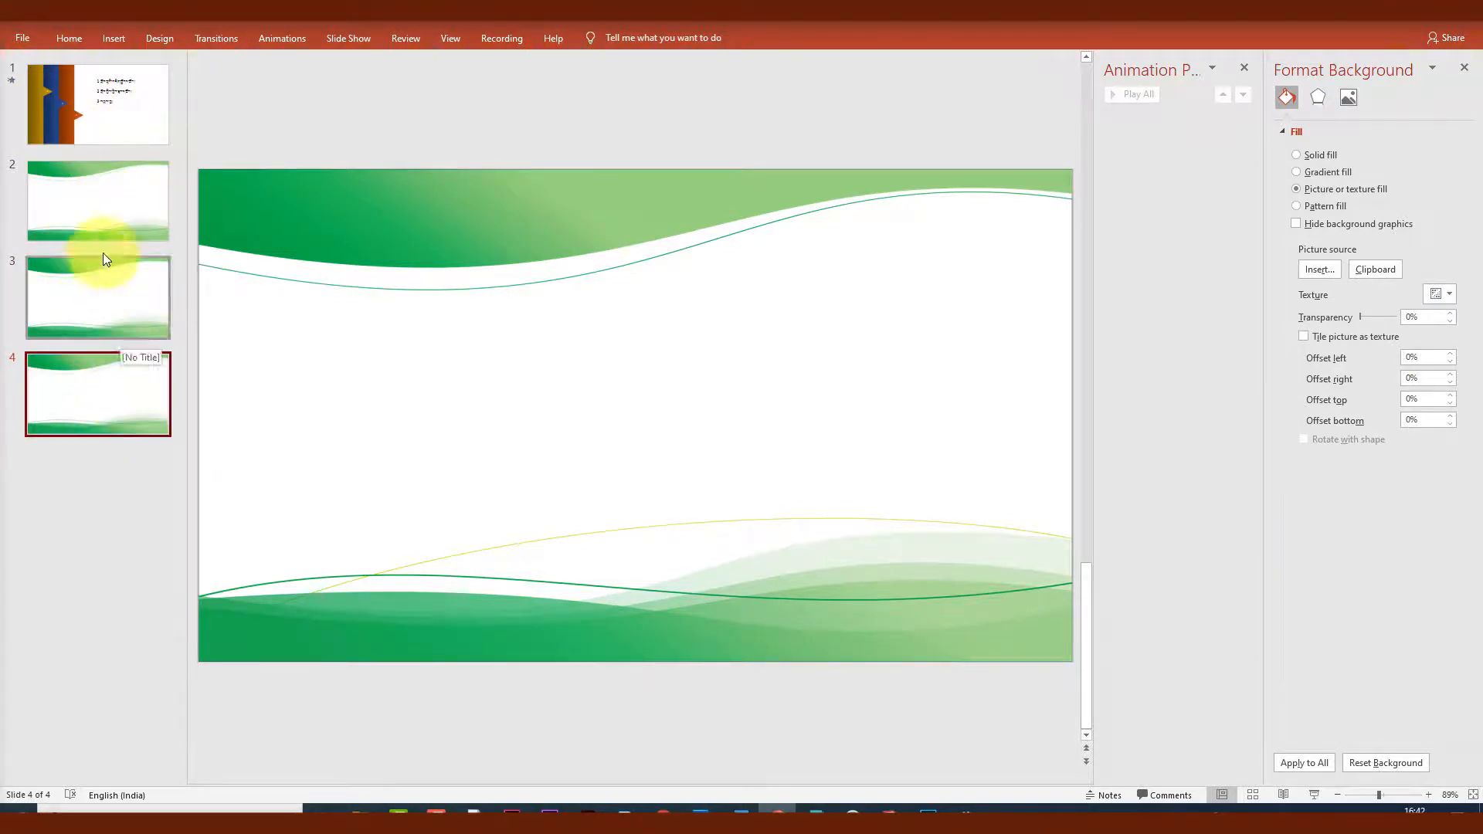
# Draw a rectangle about 10.46 cm wide and 1.85 cm high across the green band at the top of slide 2.
pyautogui.click(99, 200)
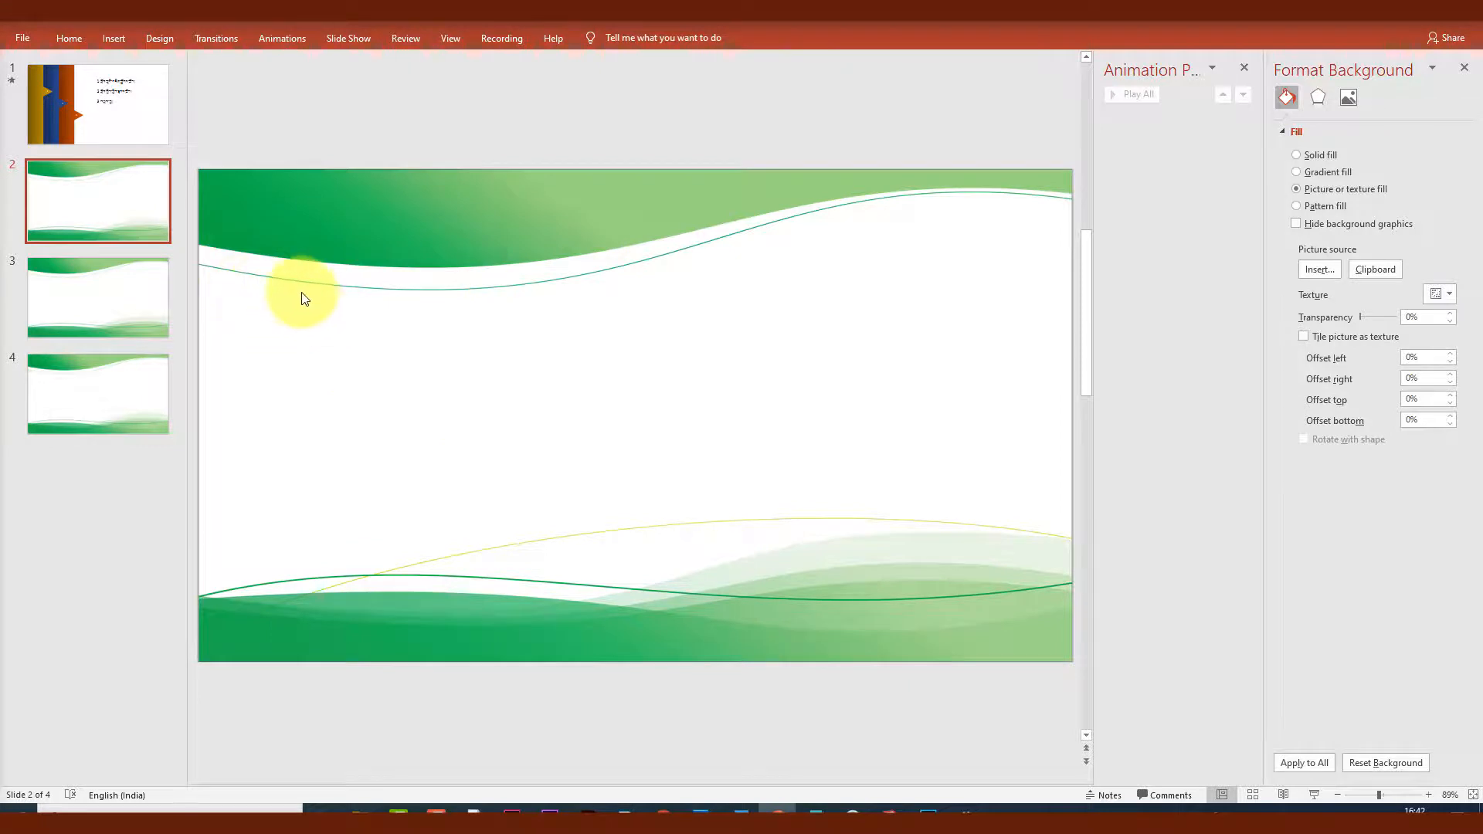
pyautogui.click(114, 38)
pyautogui.click(249, 77)
pyautogui.click(304, 132)
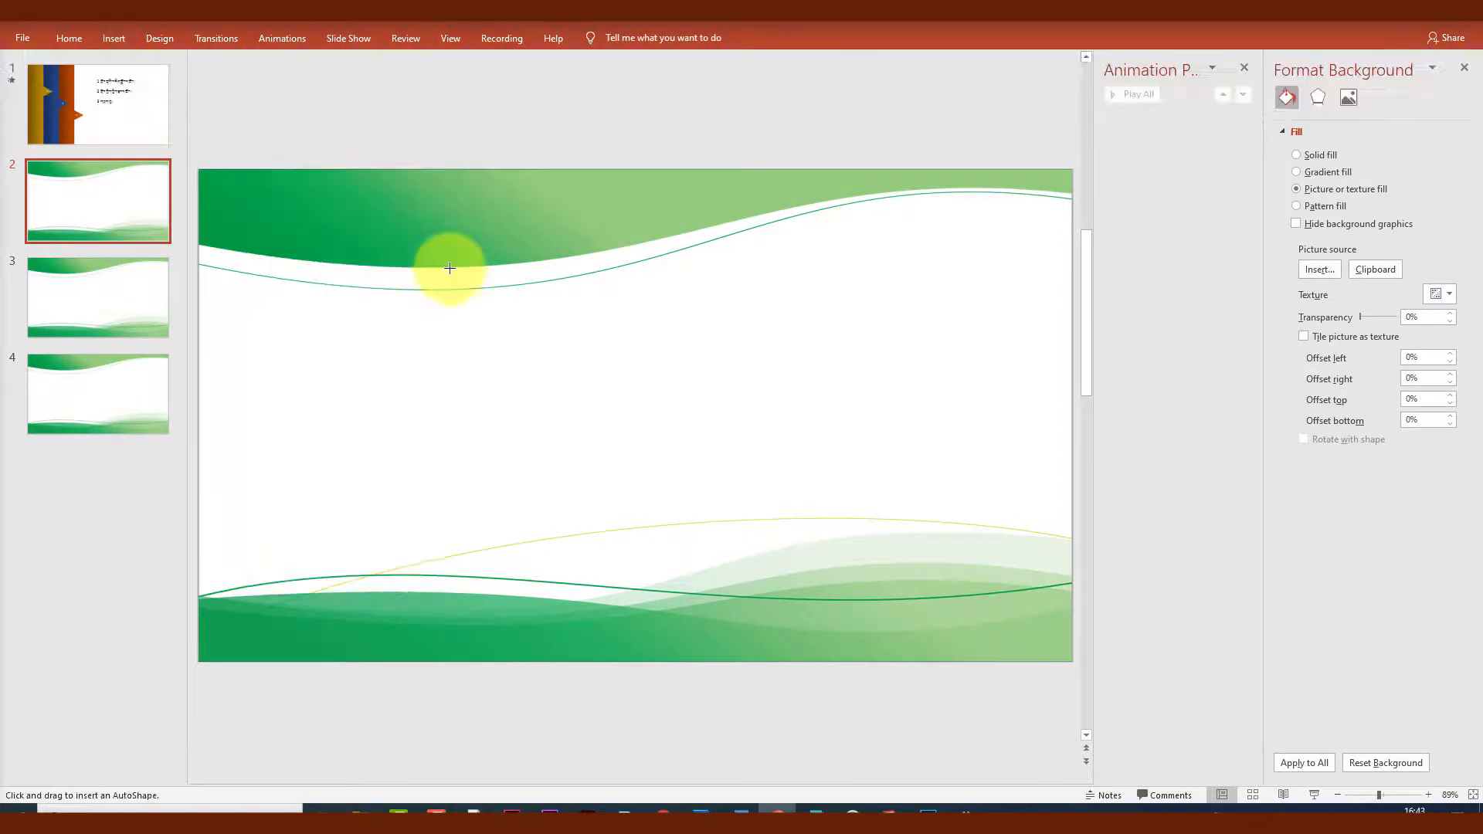
pyautogui.moveTo(387, 199); pyautogui.dragTo(659, 247)
pyautogui.rightClick(561, 227)
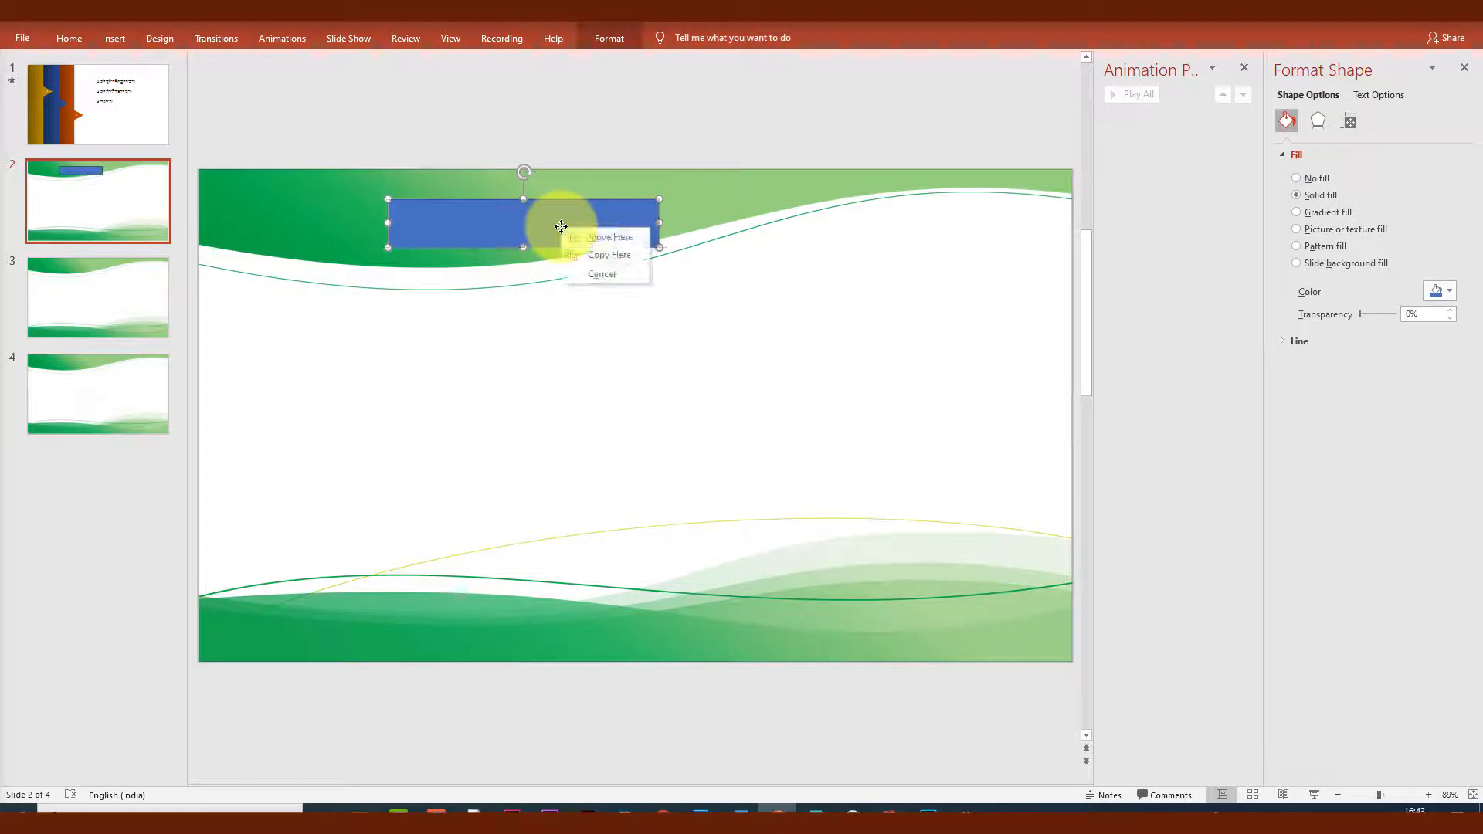
pyautogui.rightClick(650, 211)
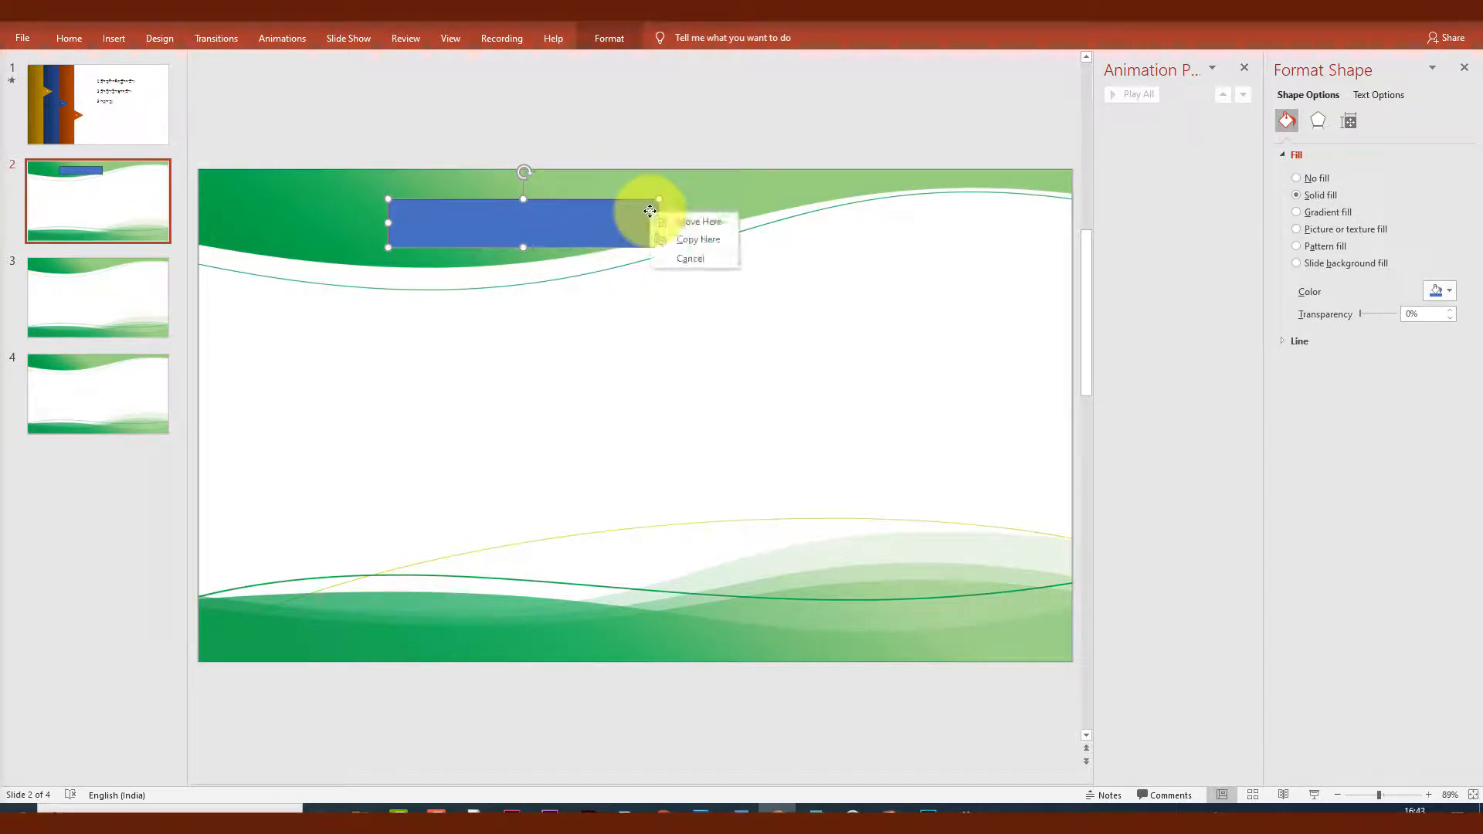
pyautogui.rightClick(622, 198)
pyautogui.click(571, 211)
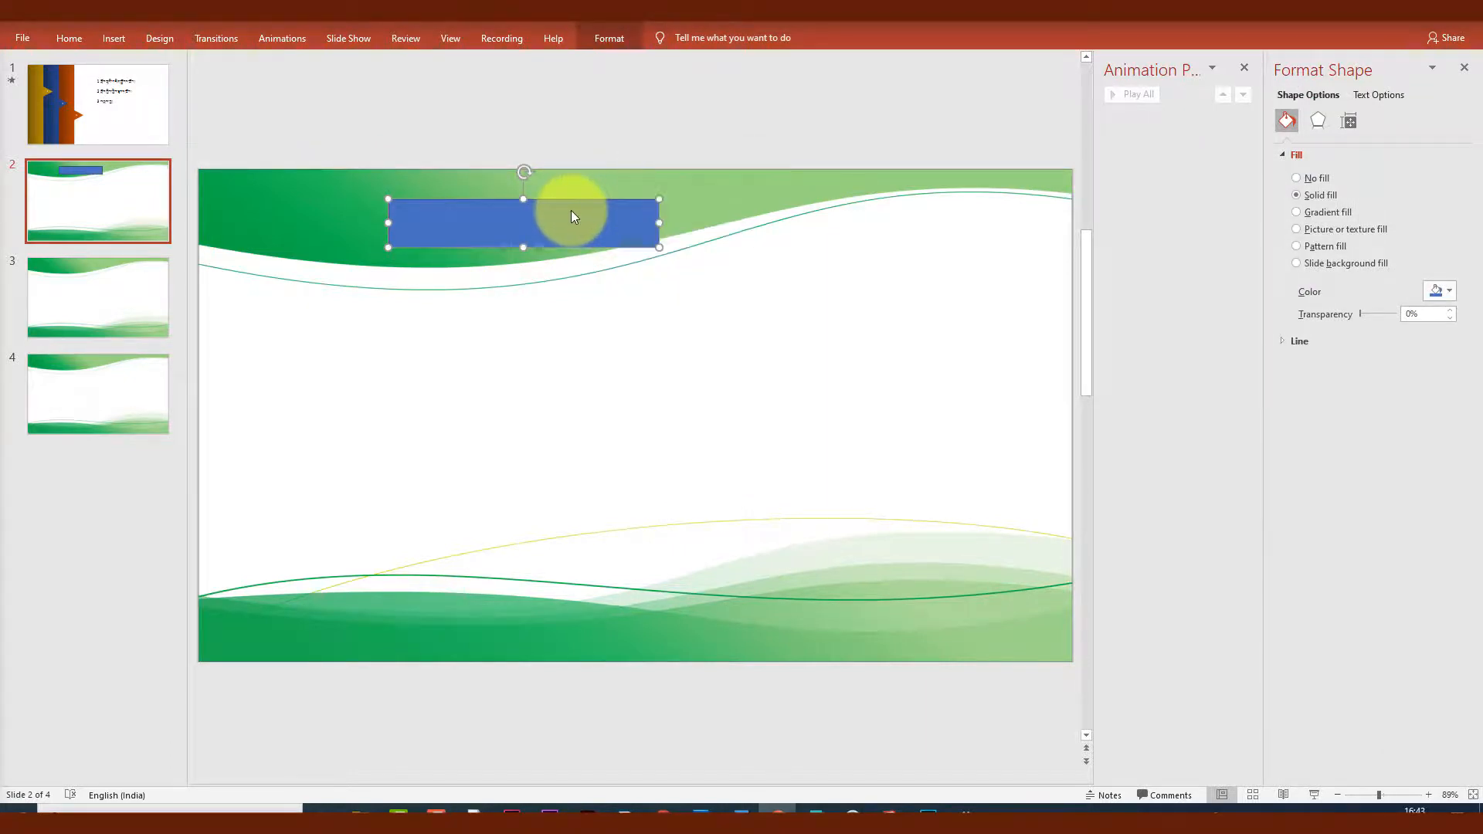
pyautogui.rightClick(572, 212)
pyautogui.click(565, 210)
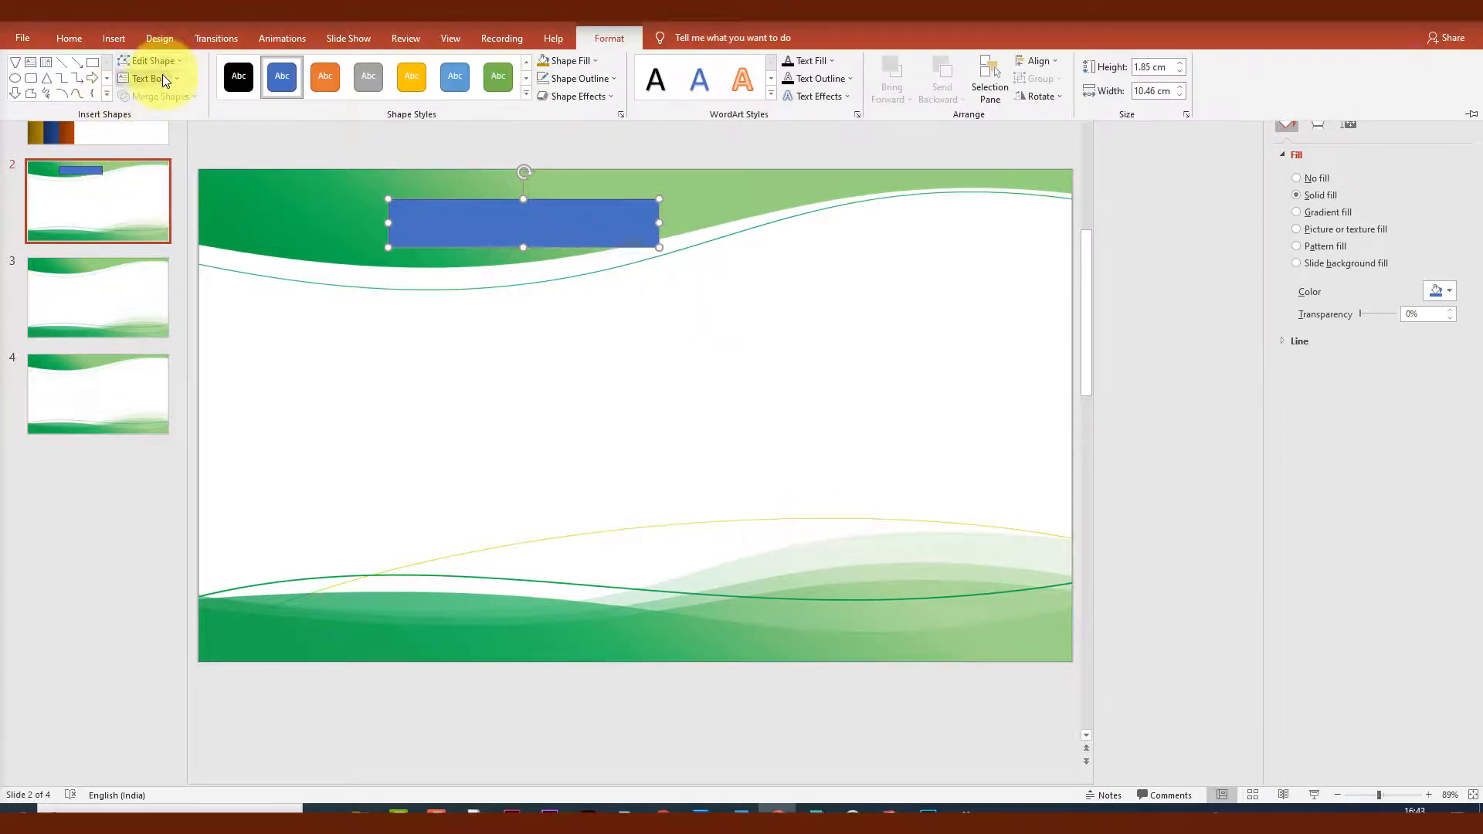
# Enter a line of Tibetan sample text inside the blue rectangle on slide 2.
pyautogui.click(162, 75)
pyautogui.click(469, 227)
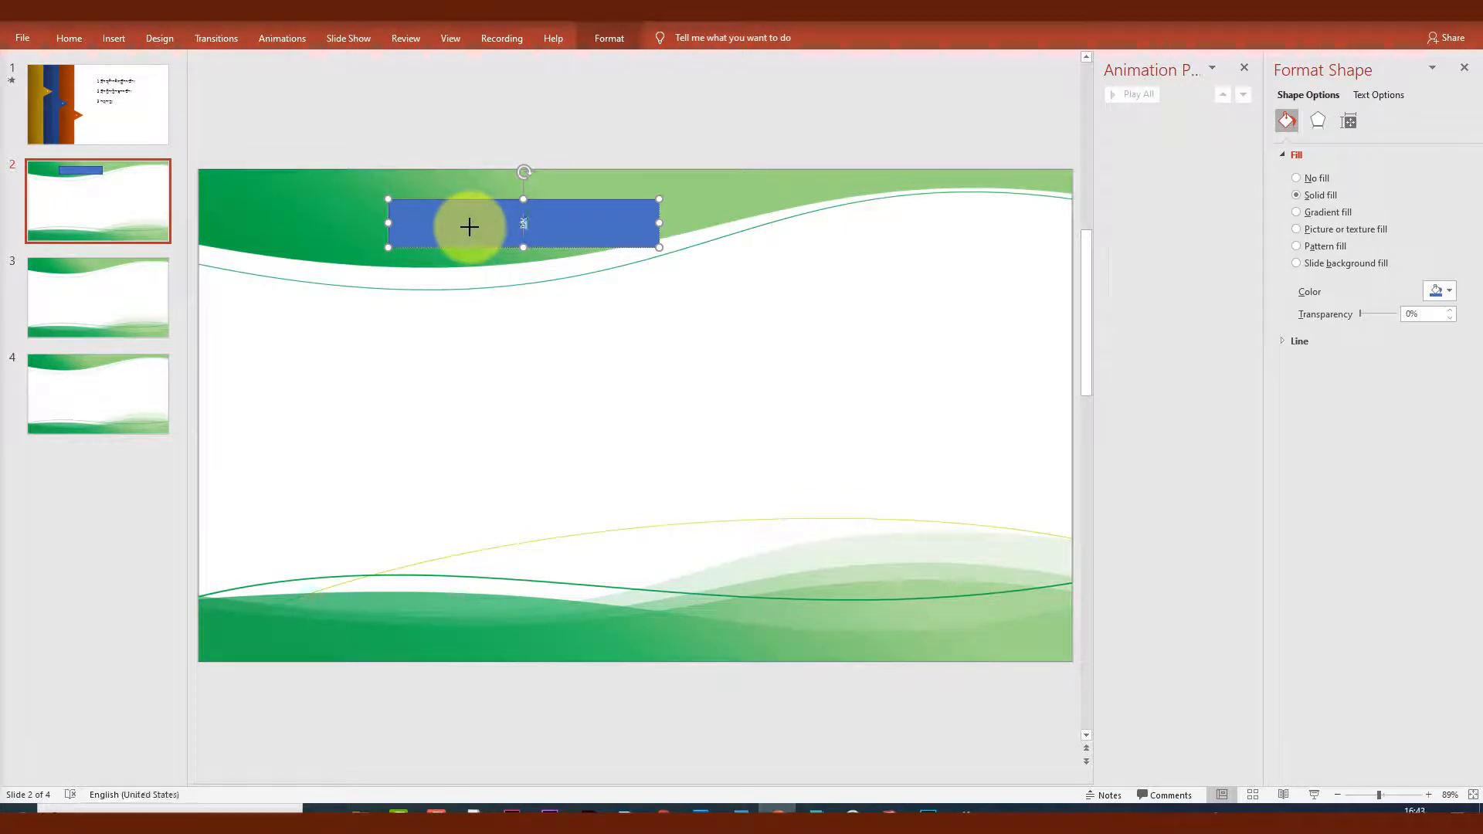
pyautogui.write('སྲོཧགསྐཧགཀྱཧདགབིཀཧཡསདཐཀིུཧད')
pyautogui.click(676, 342)
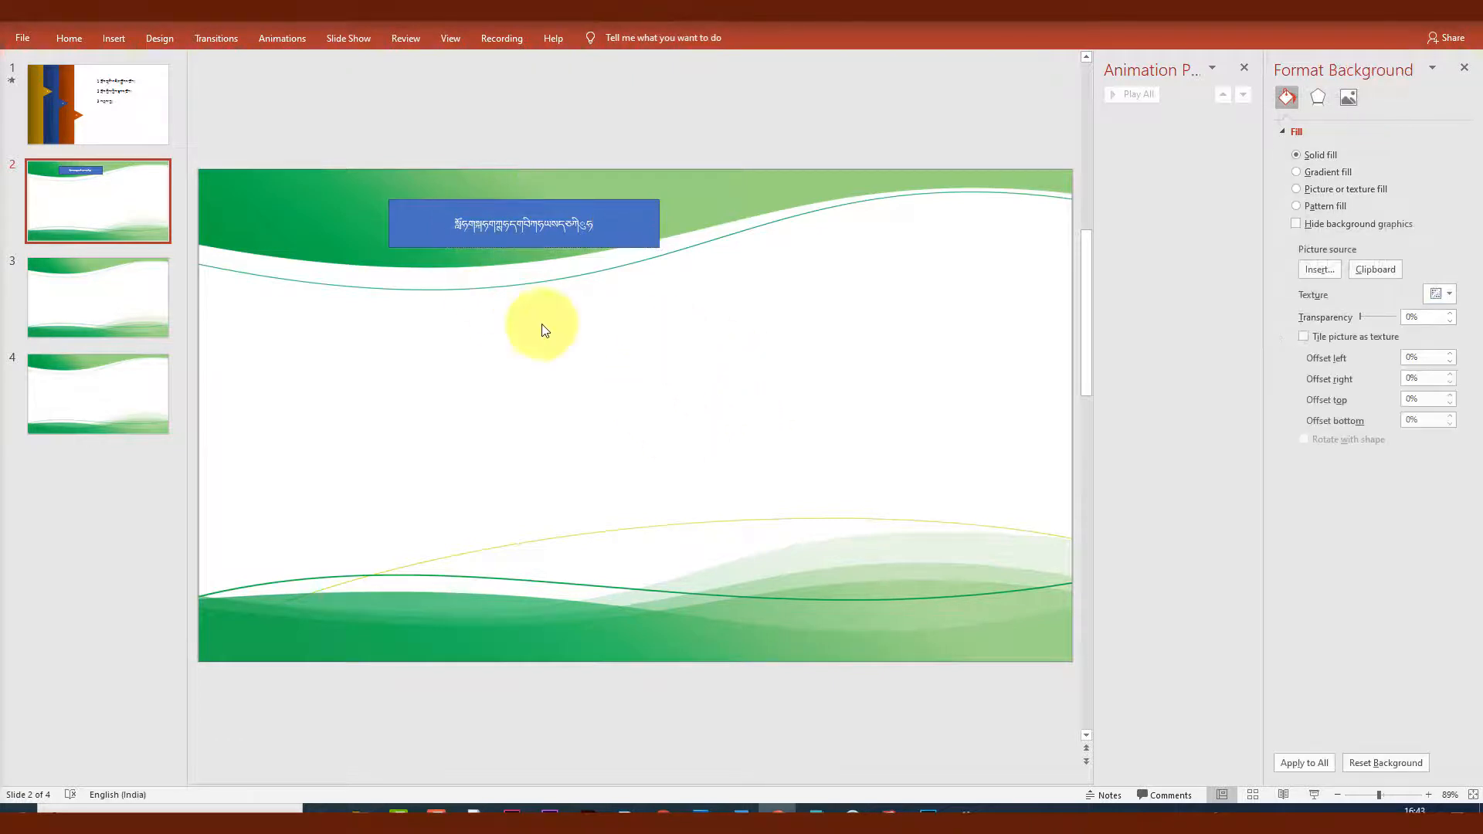
# Add an orange rectangle with a line of text near the top of slide 3.
pyautogui.click(108, 326)
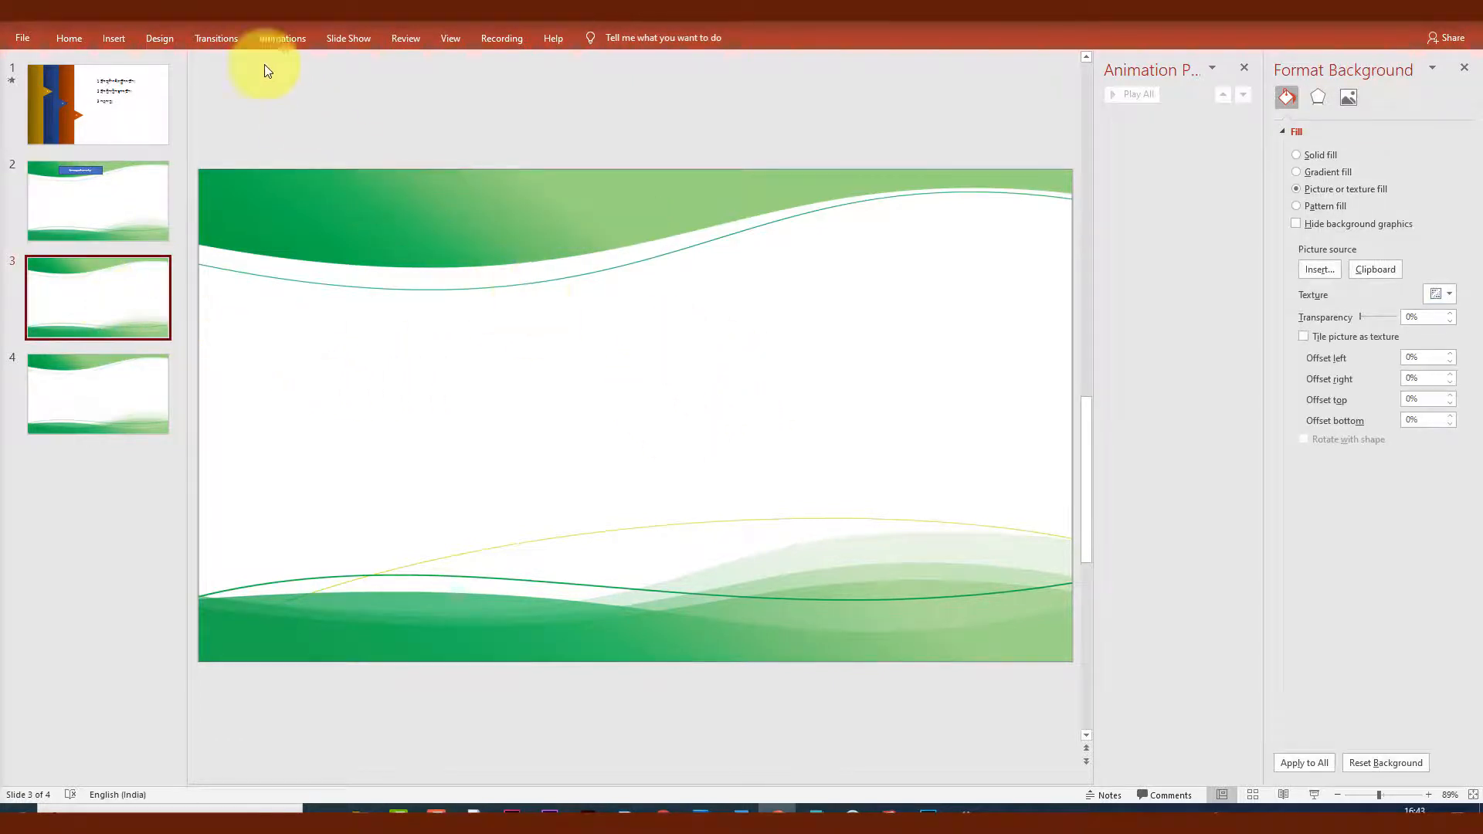
pyautogui.click(119, 39)
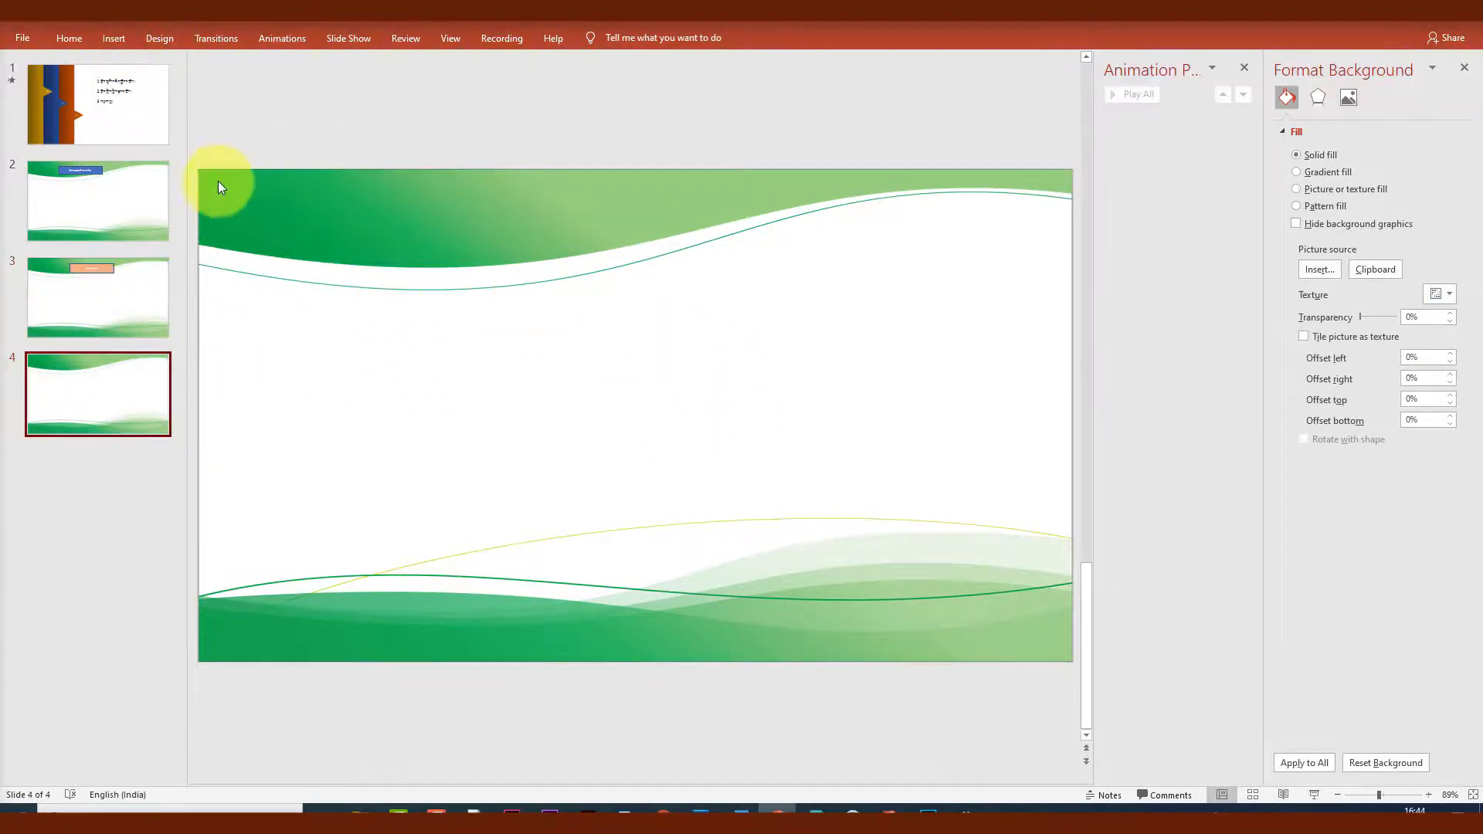
# Draw a rectangle about 18.38 cm wide and 3.92 cm high near the top of slide 4.
pyautogui.click(109, 39)
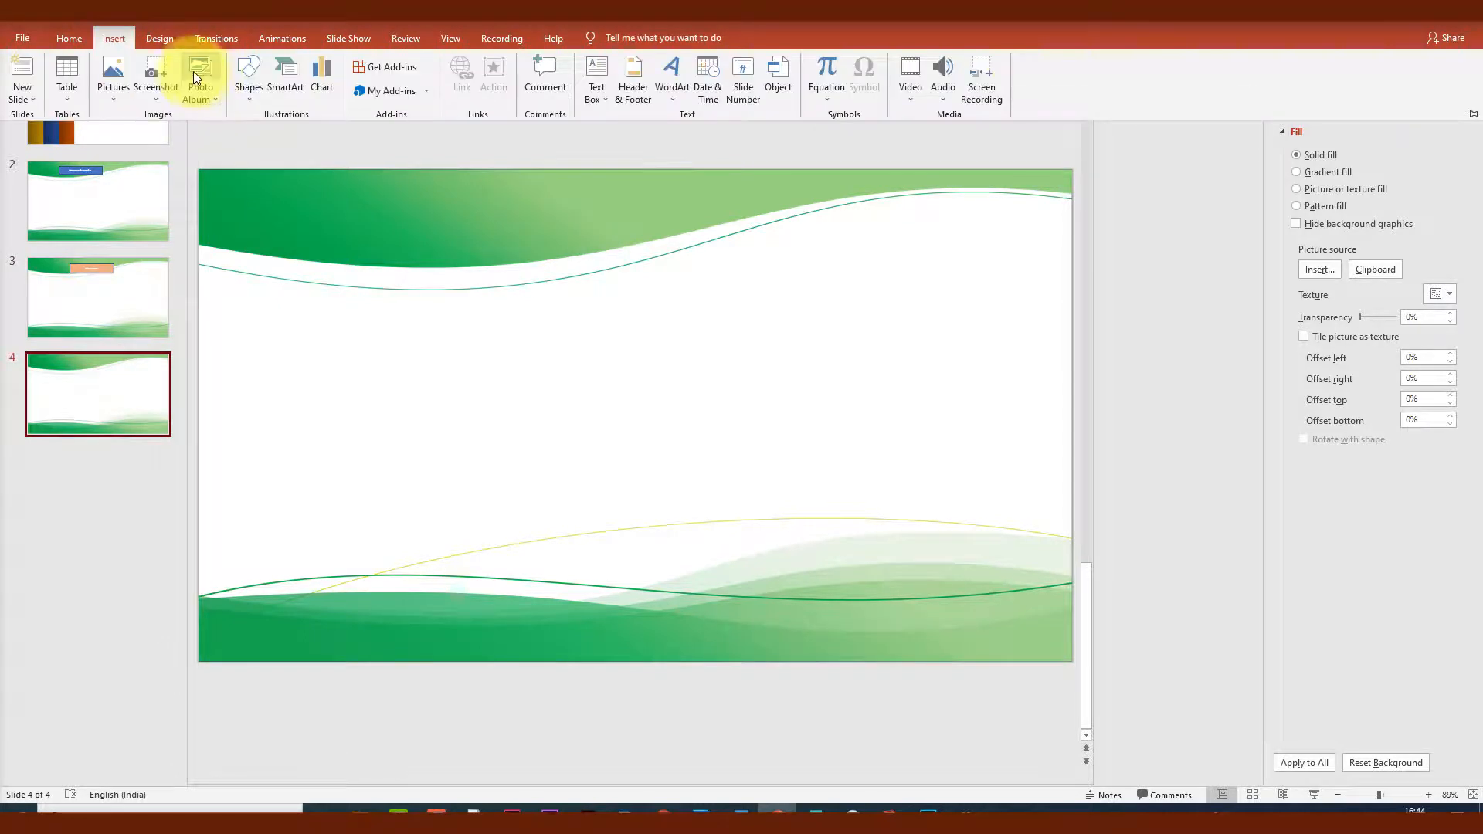
pyautogui.click(248, 86)
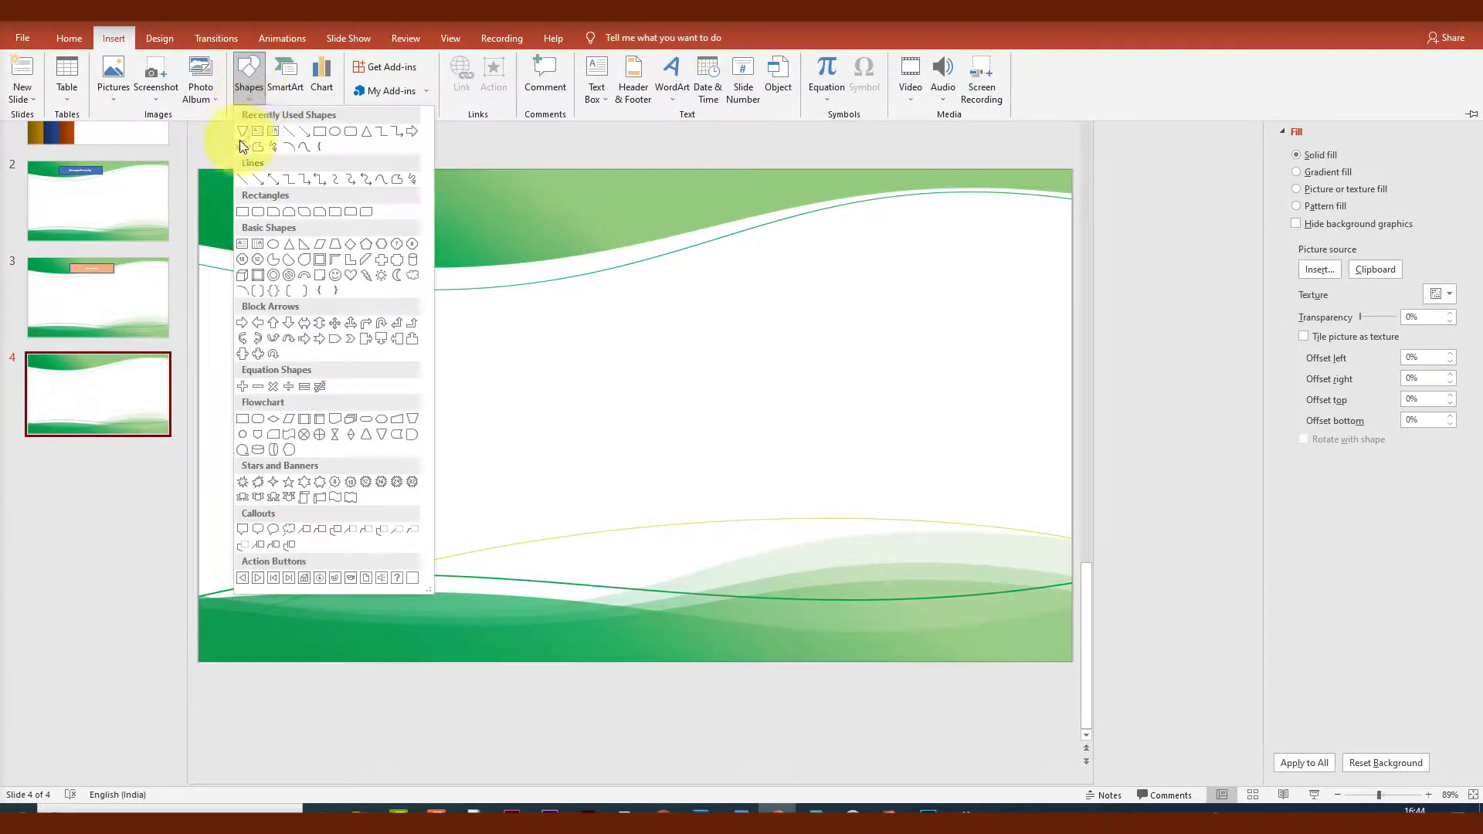
pyautogui.click(314, 128)
pyautogui.moveTo(469, 204)
pyautogui.mouseDown()
pyautogui.moveTo(791, 285)
pyautogui.moveTo(945, 305)
pyautogui.mouseUp()
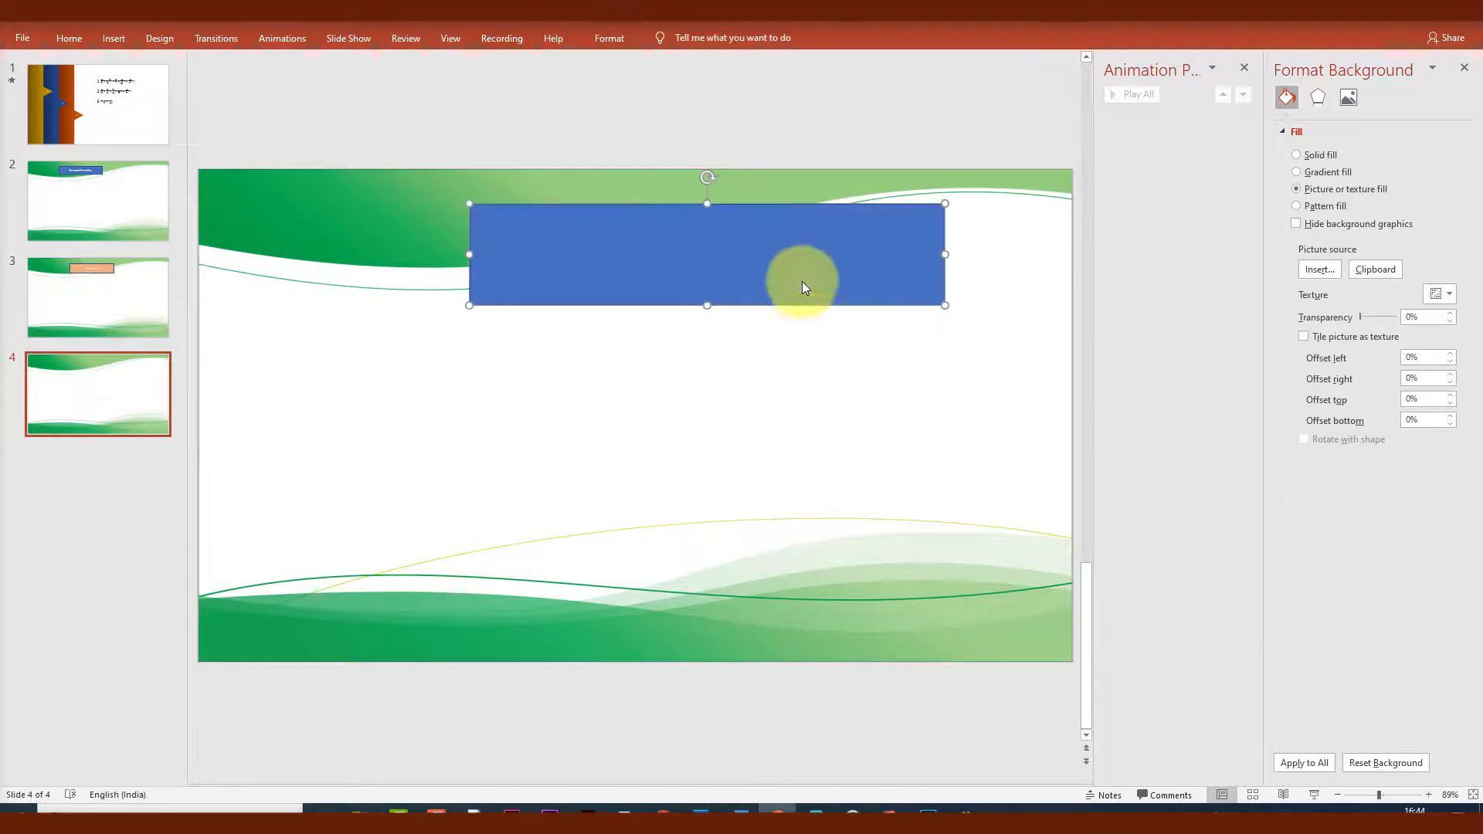
# Fill the rectangle on slide 4 with dark green and enter a line of Tibetan sample text in it.
pyautogui.click(611, 36)
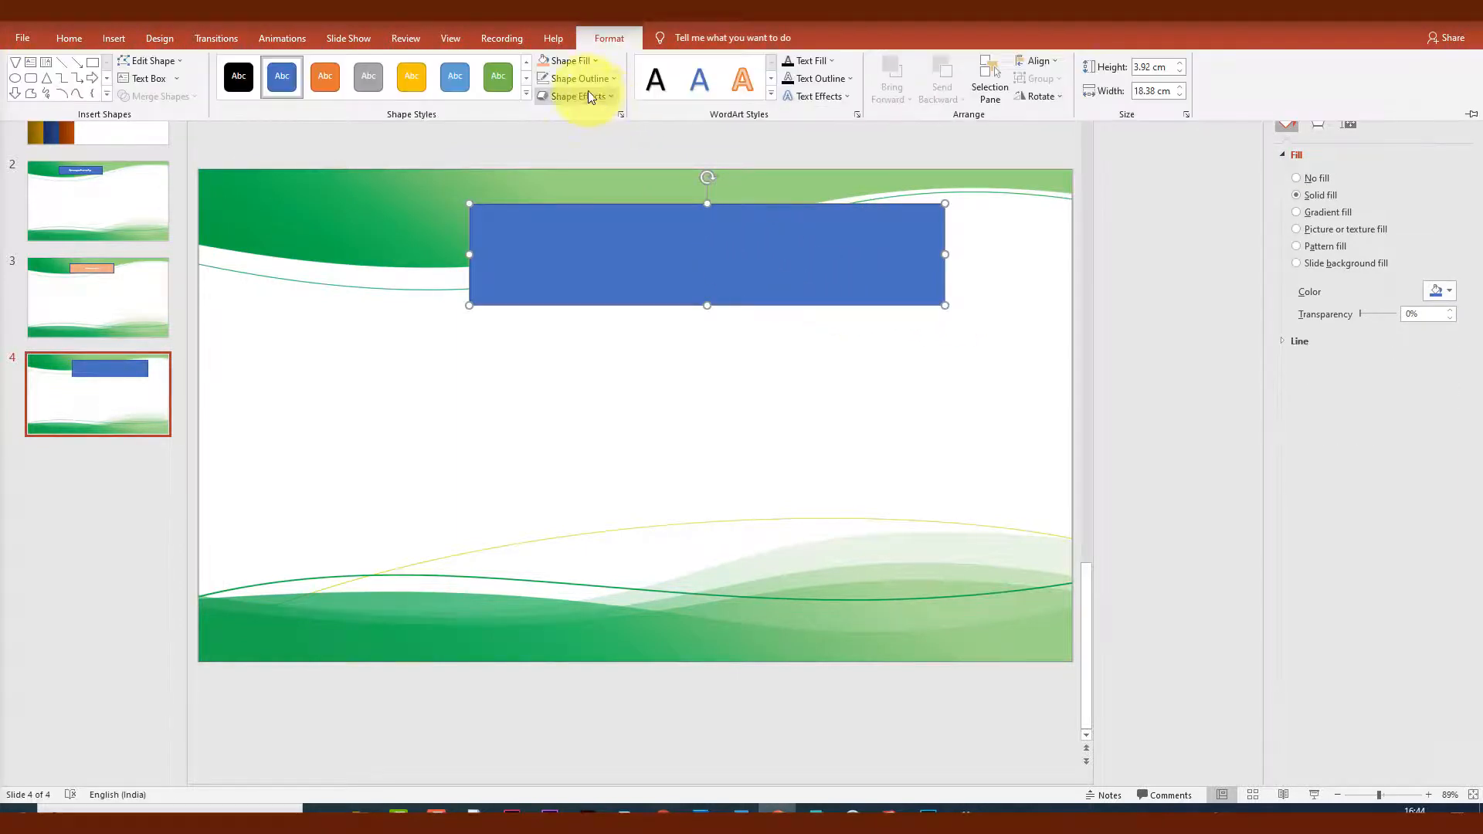
pyautogui.click(572, 60)
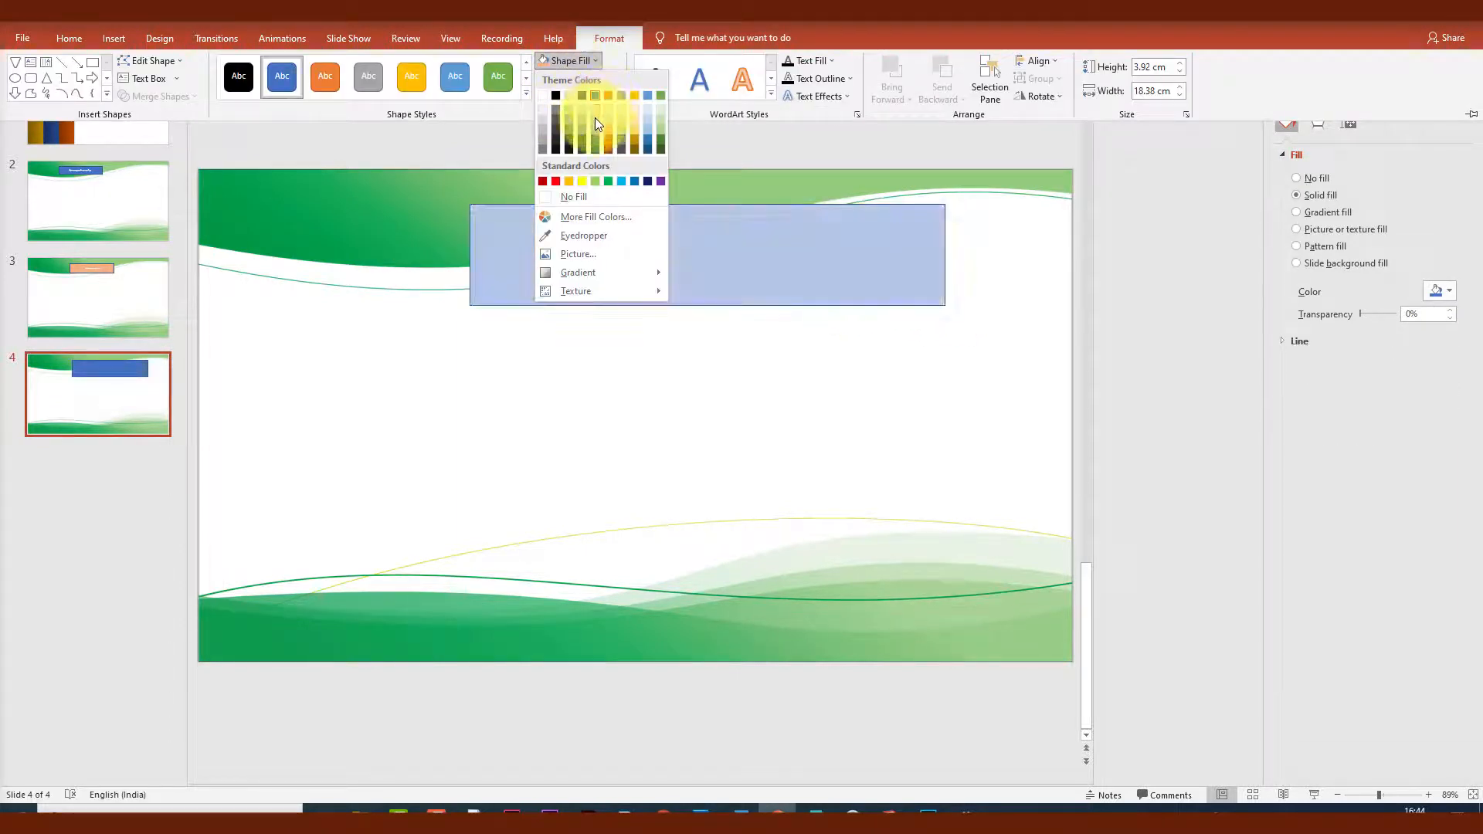
pyautogui.click(633, 124)
pyautogui.click(116, 208)
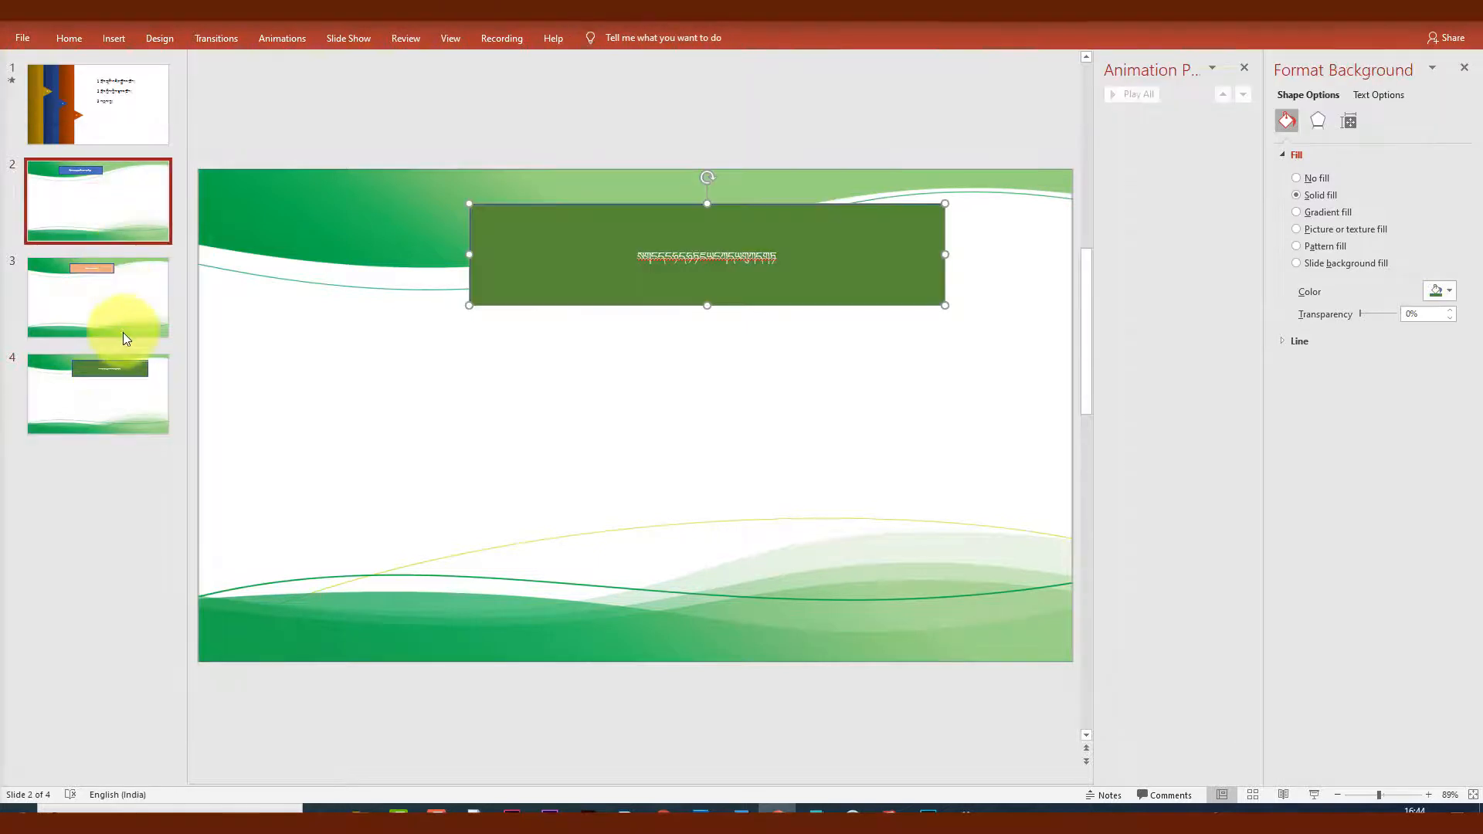
pyautogui.click(123, 312)
pyautogui.click(123, 400)
pyautogui.click(27, 197)
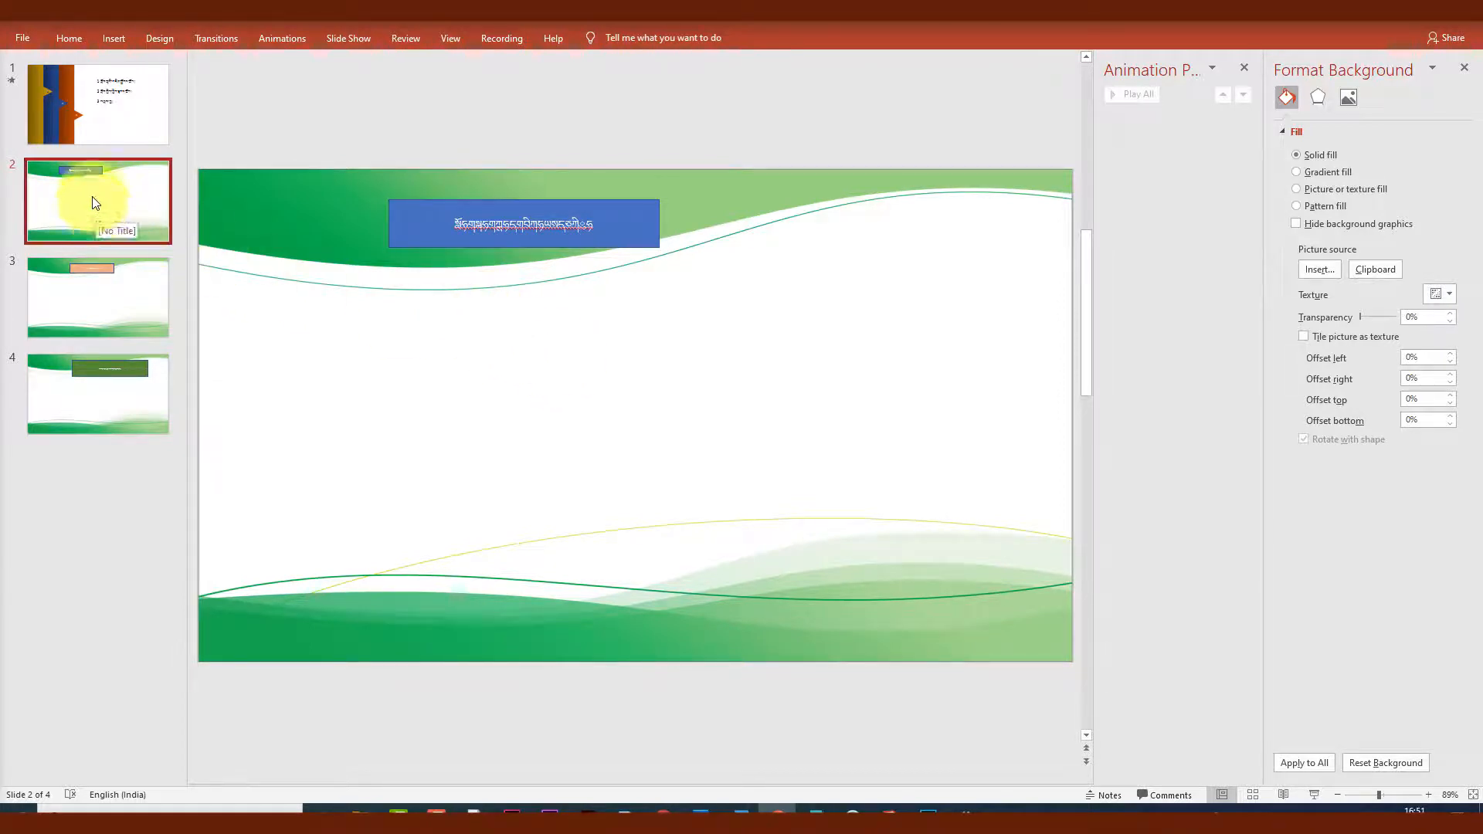
# Hyperlink the number 1 in the gold bar's arrow on slide 1 to Slide 2 of this document.
pyautogui.click(108, 124)
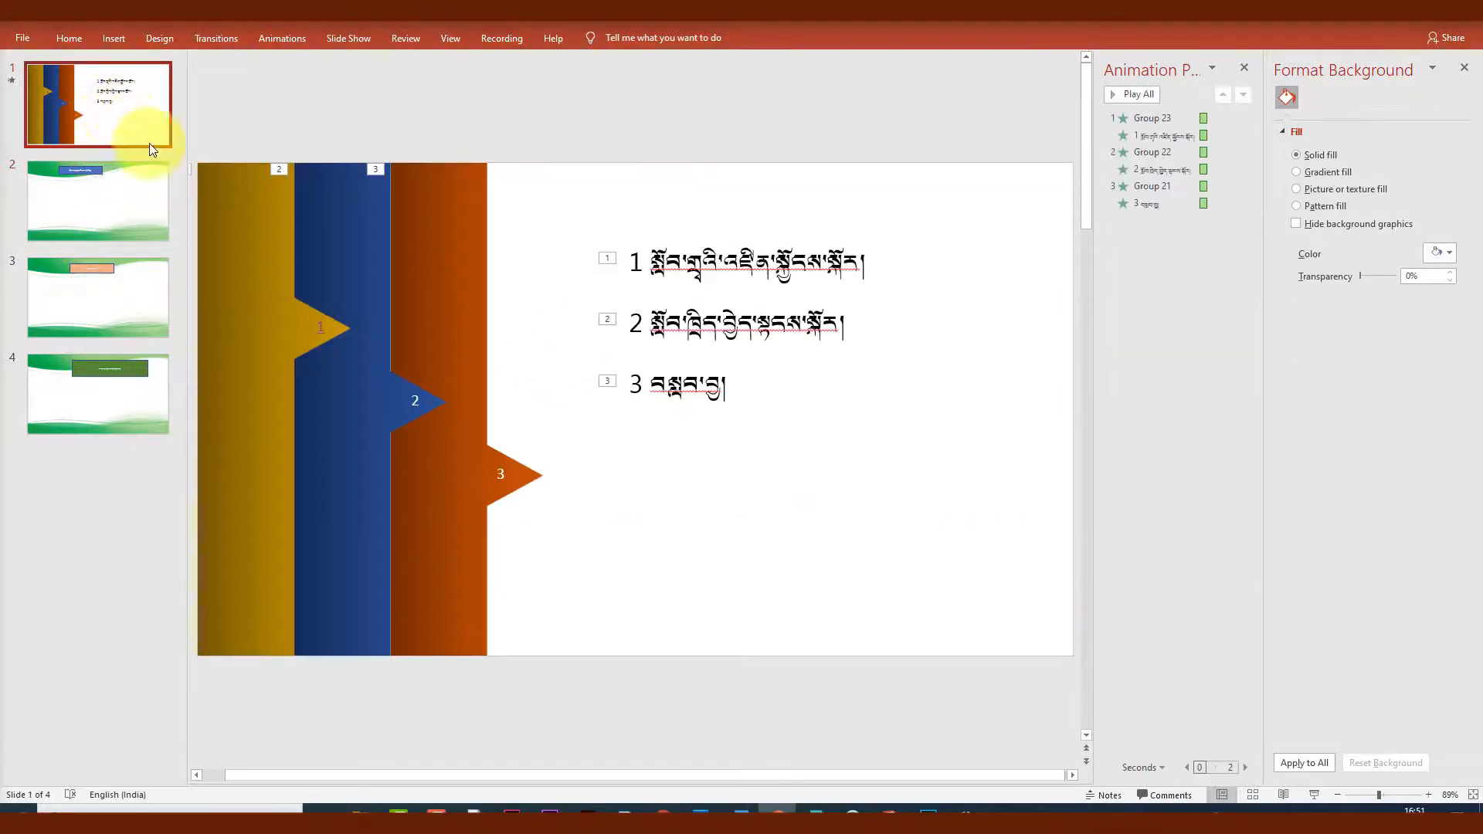
pyautogui.click(324, 327)
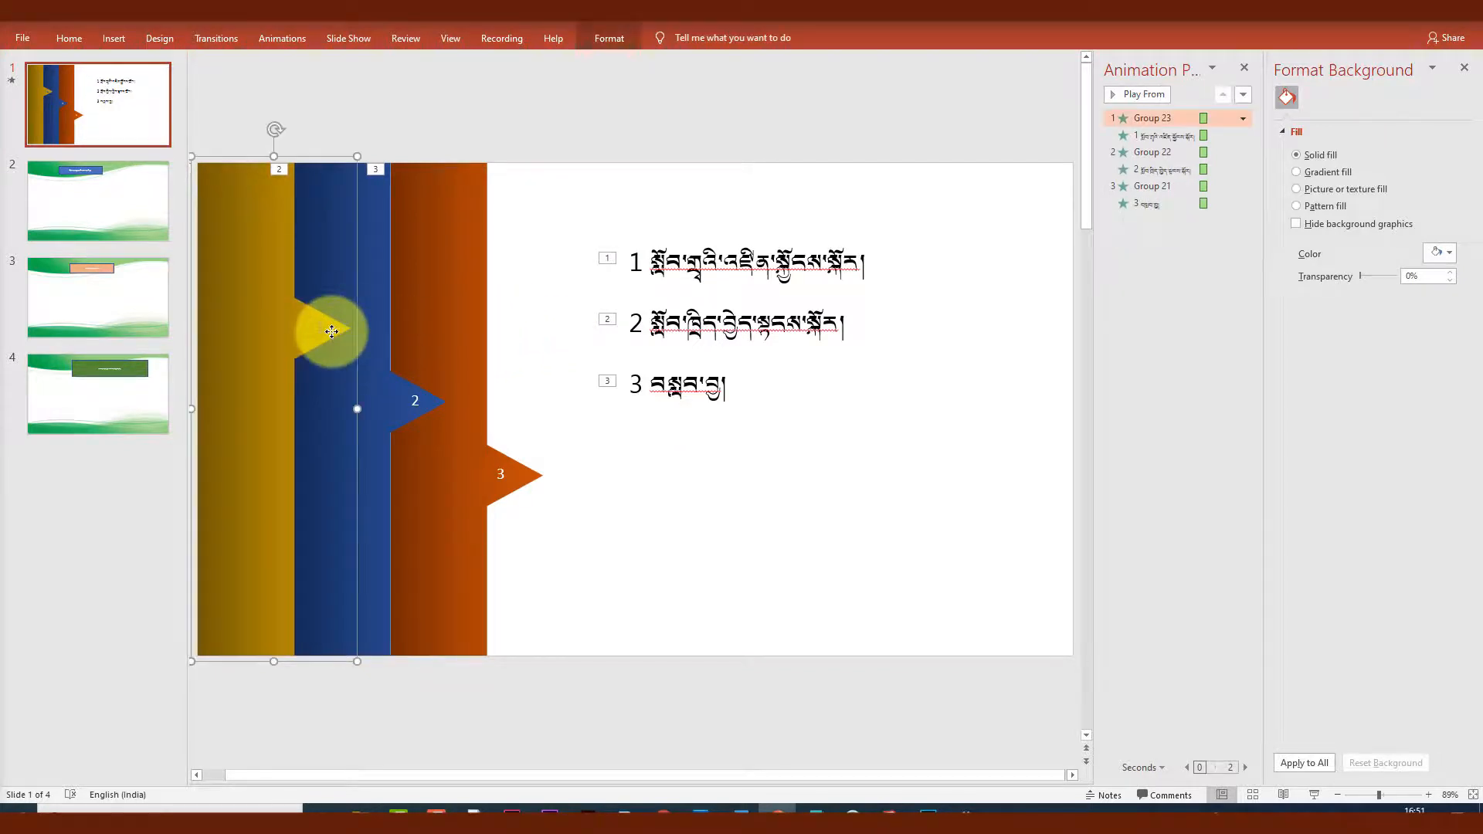
pyautogui.click(323, 328)
pyautogui.hotkey('ctrl', 'k')
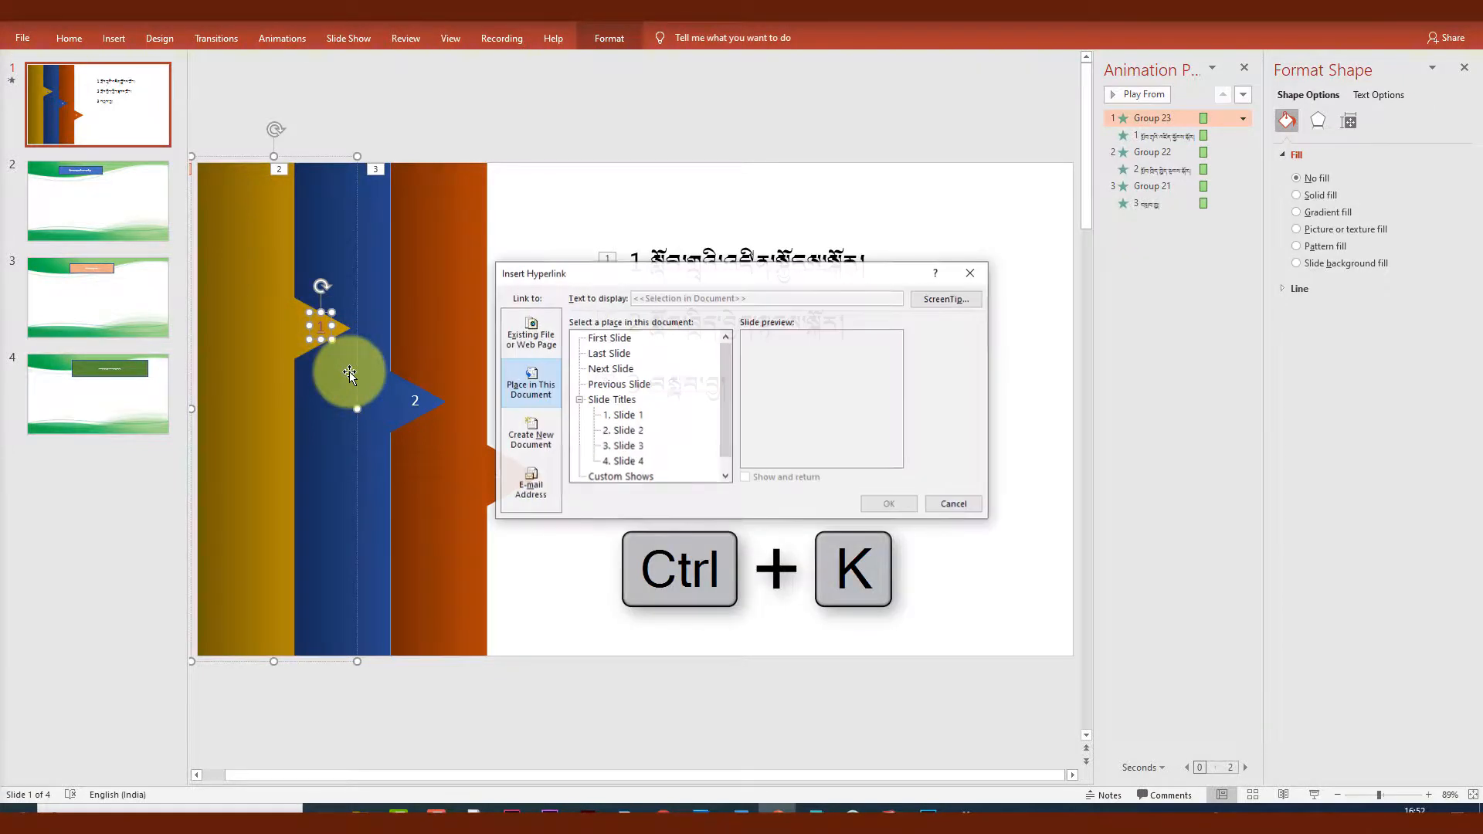
pyautogui.click(523, 342)
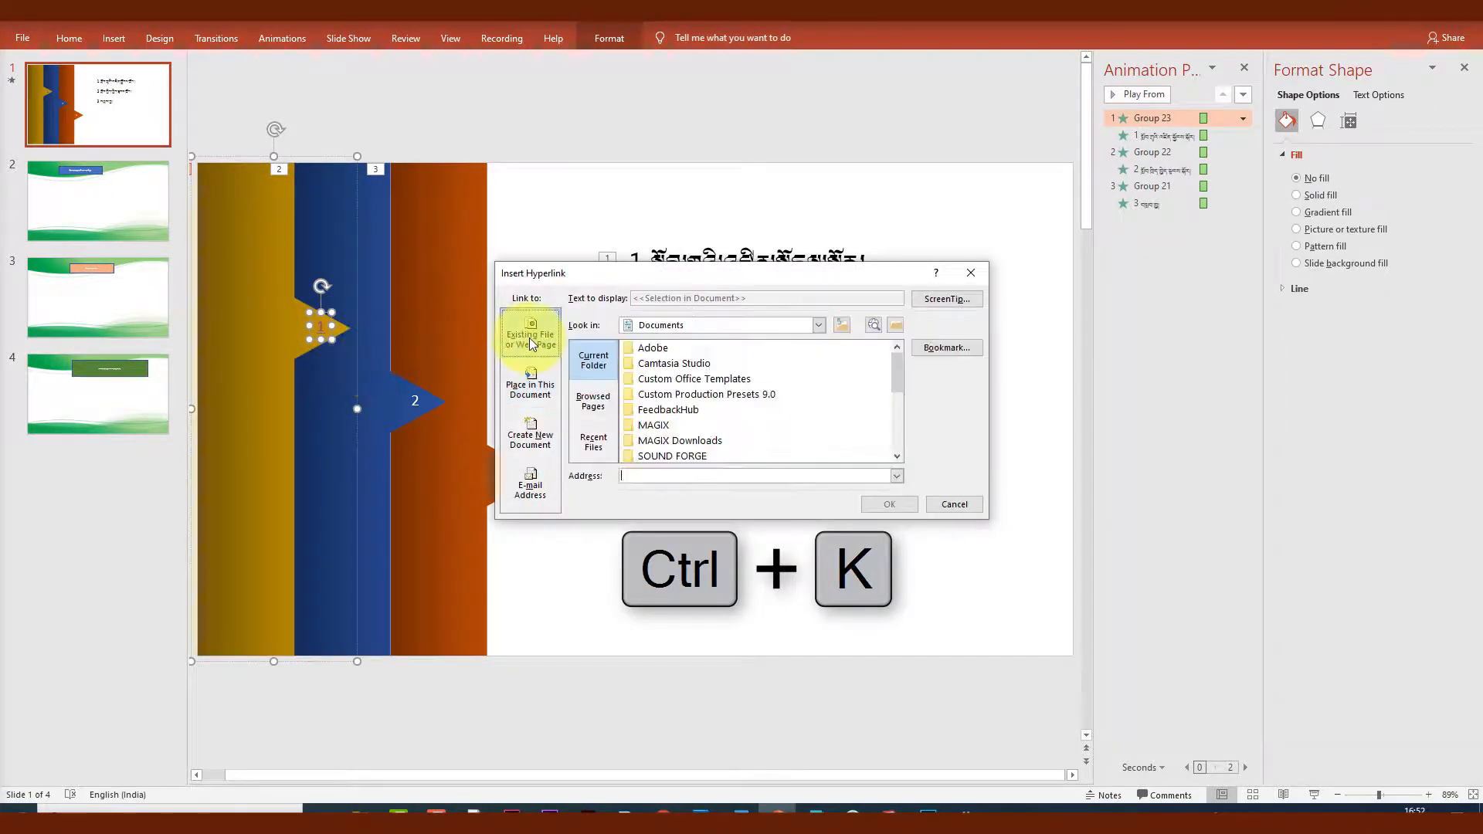
pyautogui.click(544, 387)
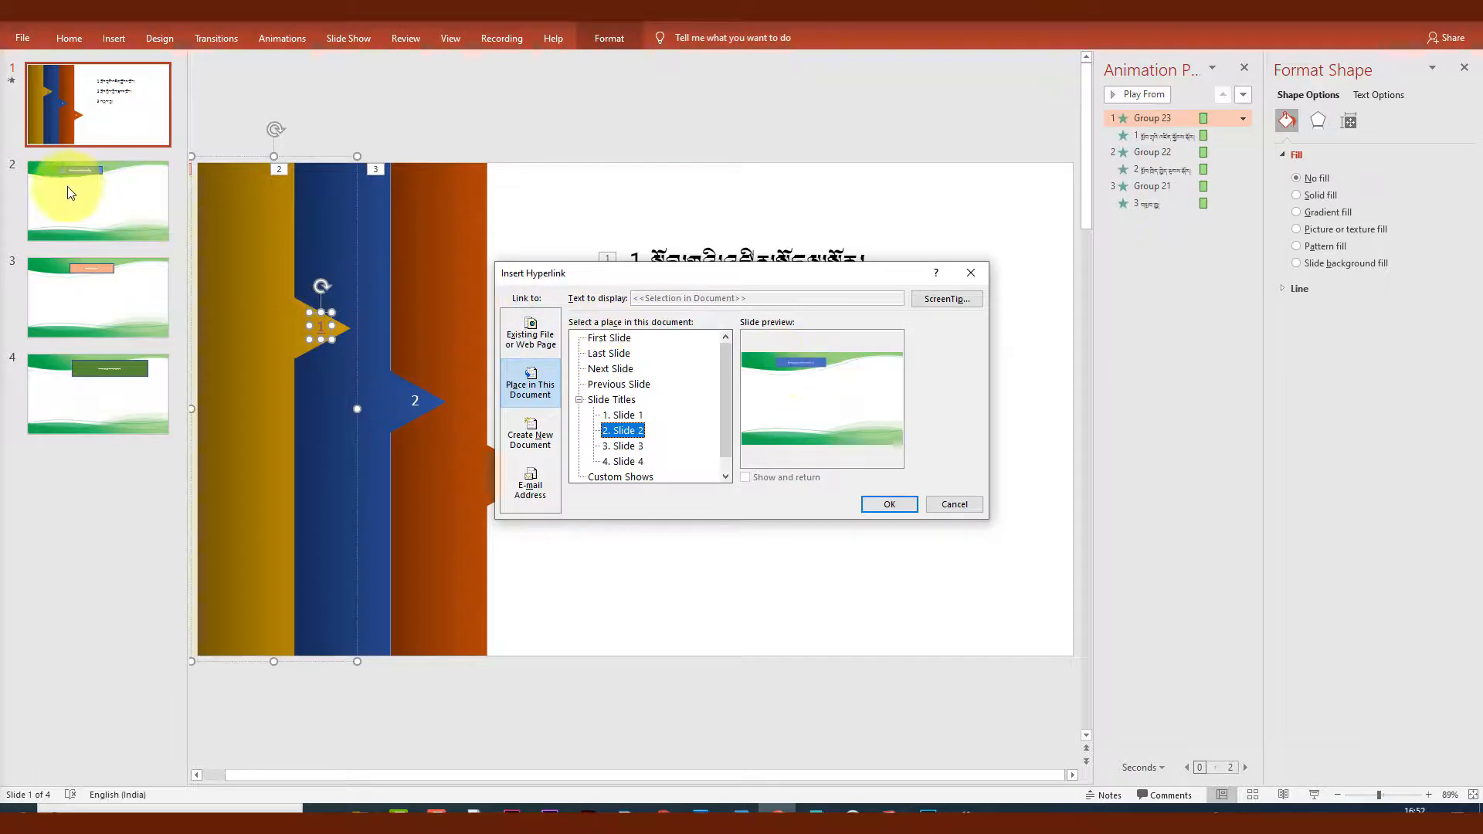
pyautogui.click(898, 507)
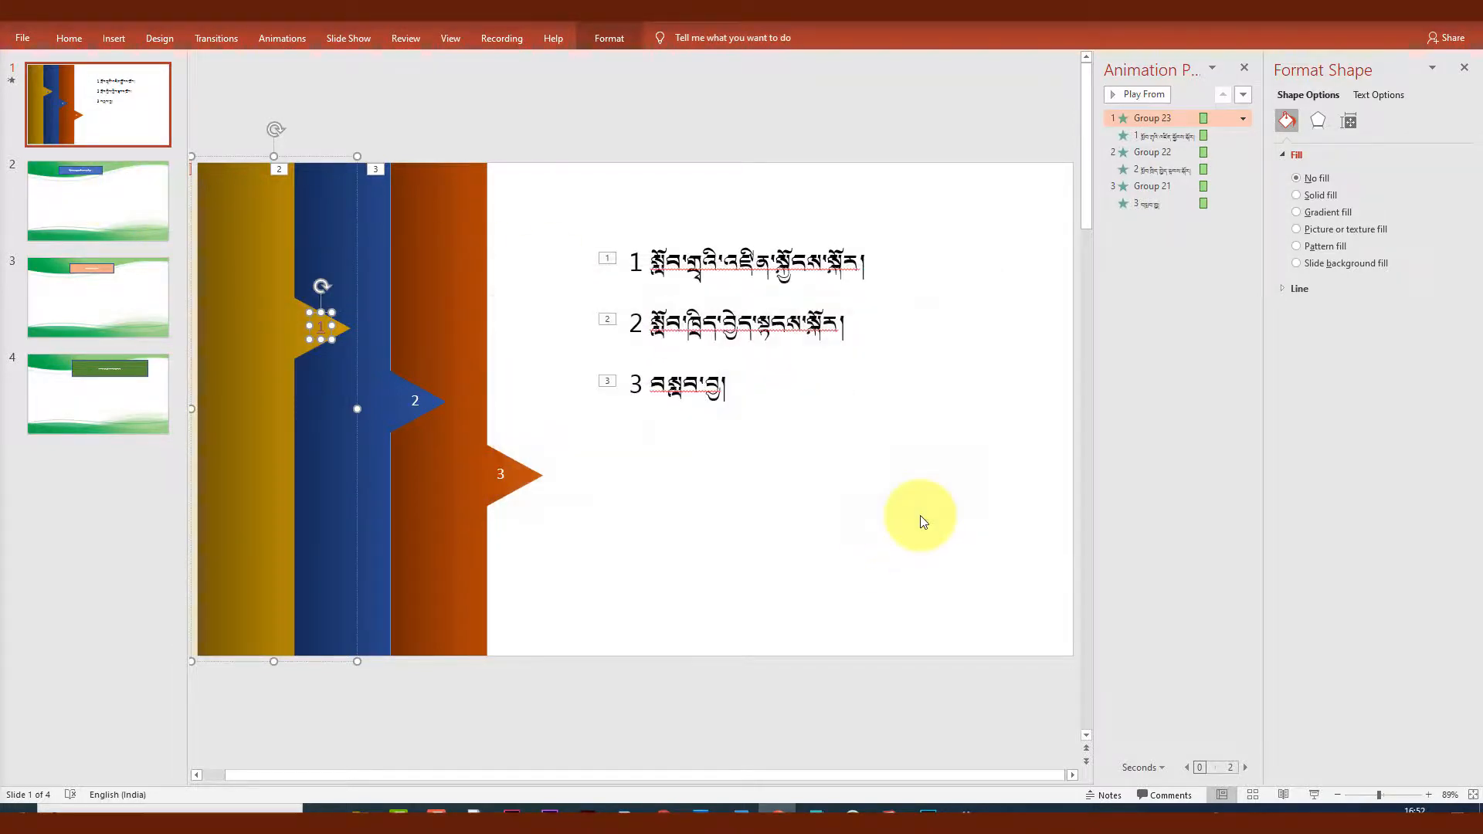
# Hyperlink the number 2 in the blue bar's arrow to Slide 3 of this document.
pyautogui.click(415, 401)
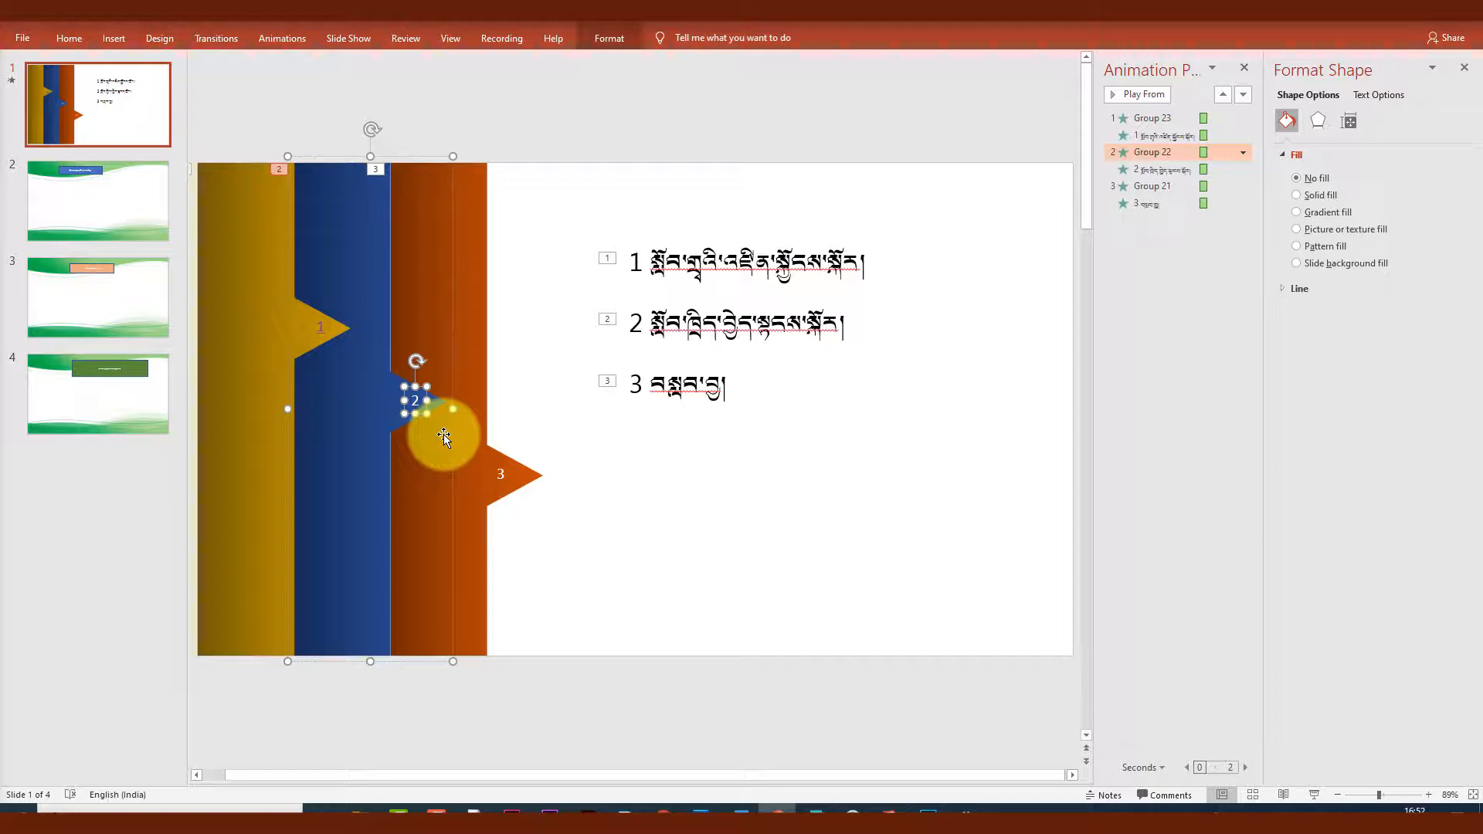
pyautogui.hotkey('ctrl', 'k')
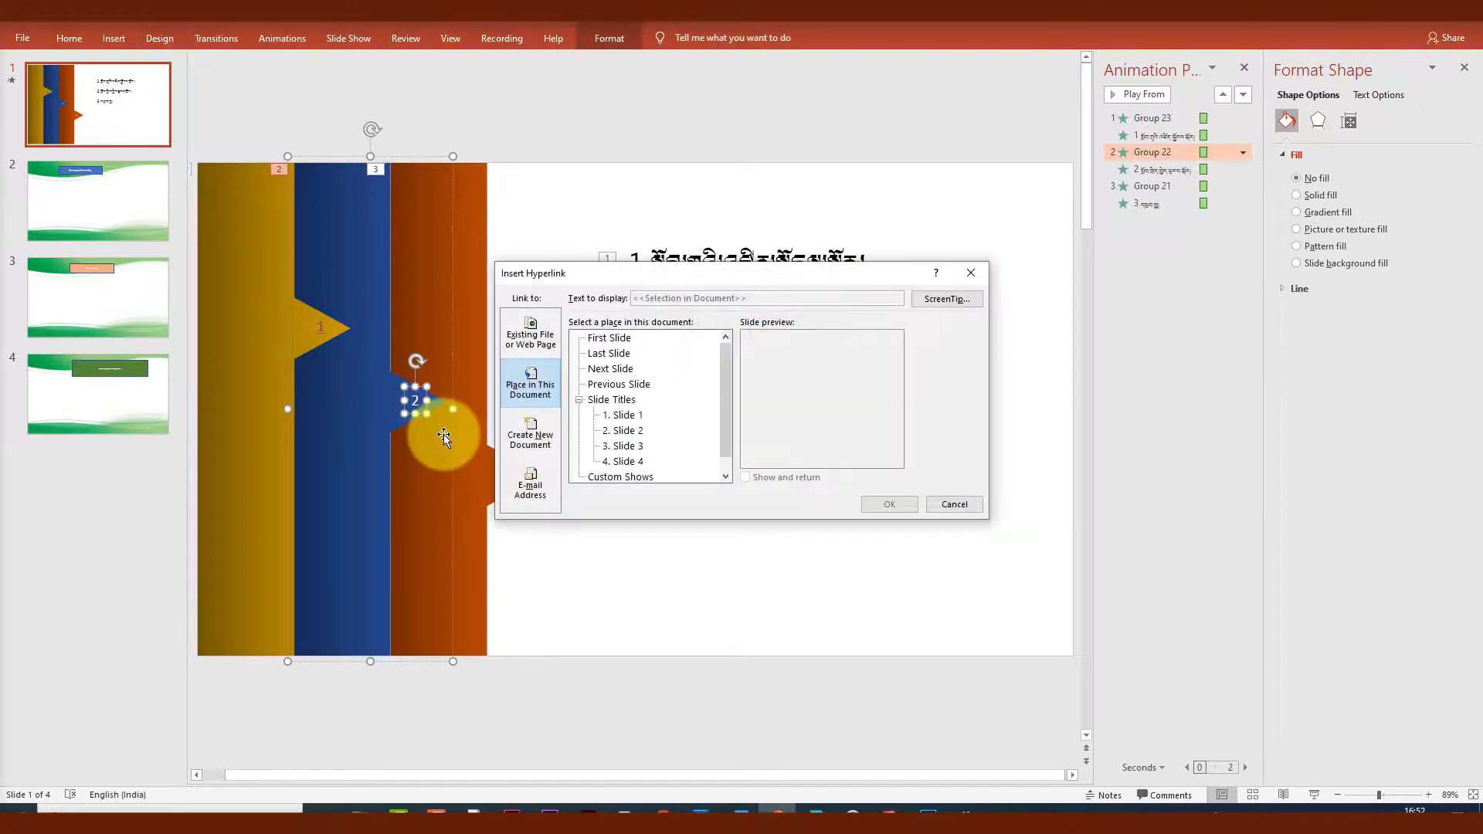
pyautogui.click(627, 446)
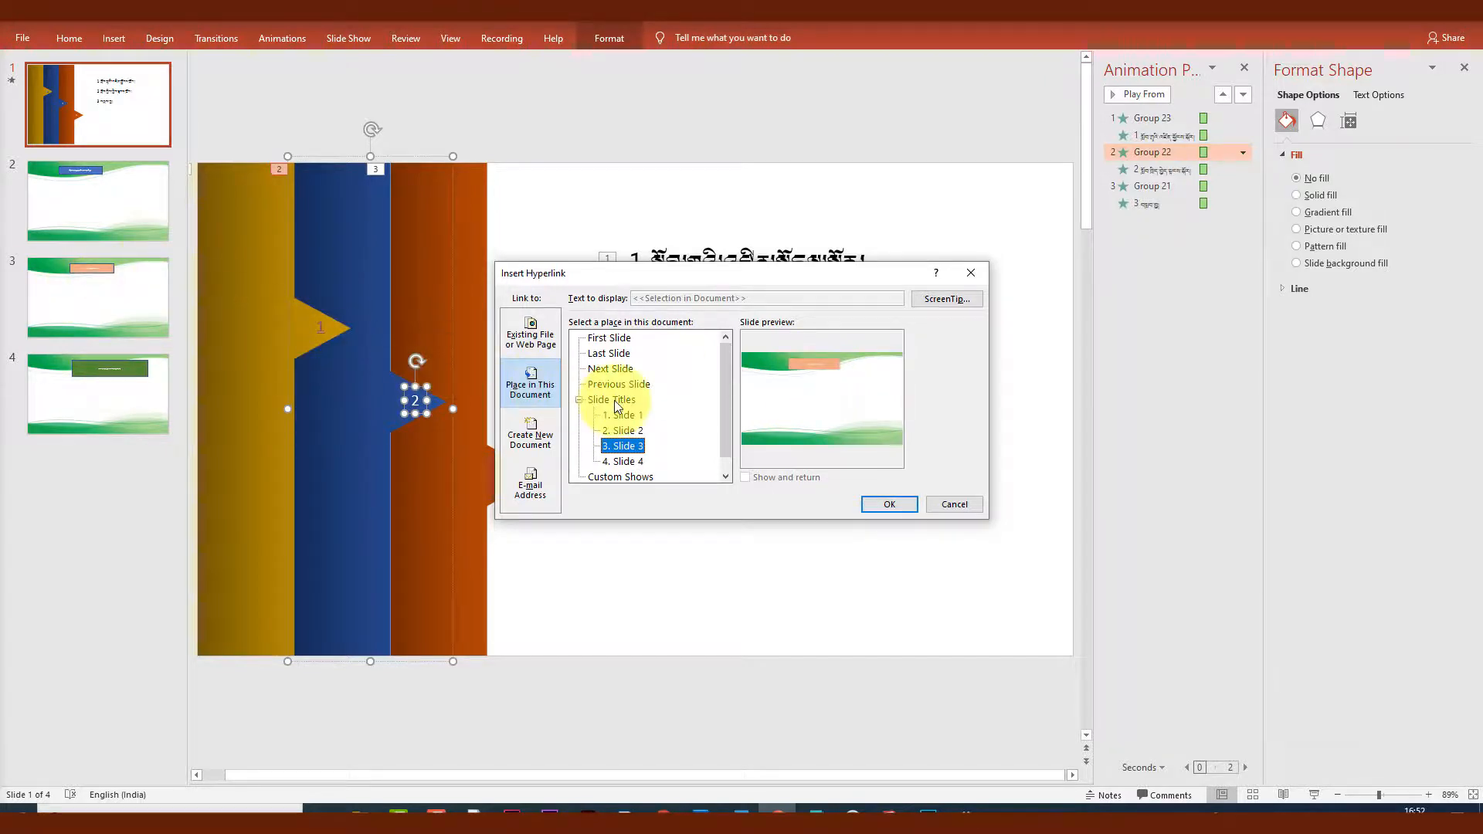
pyautogui.click(906, 506)
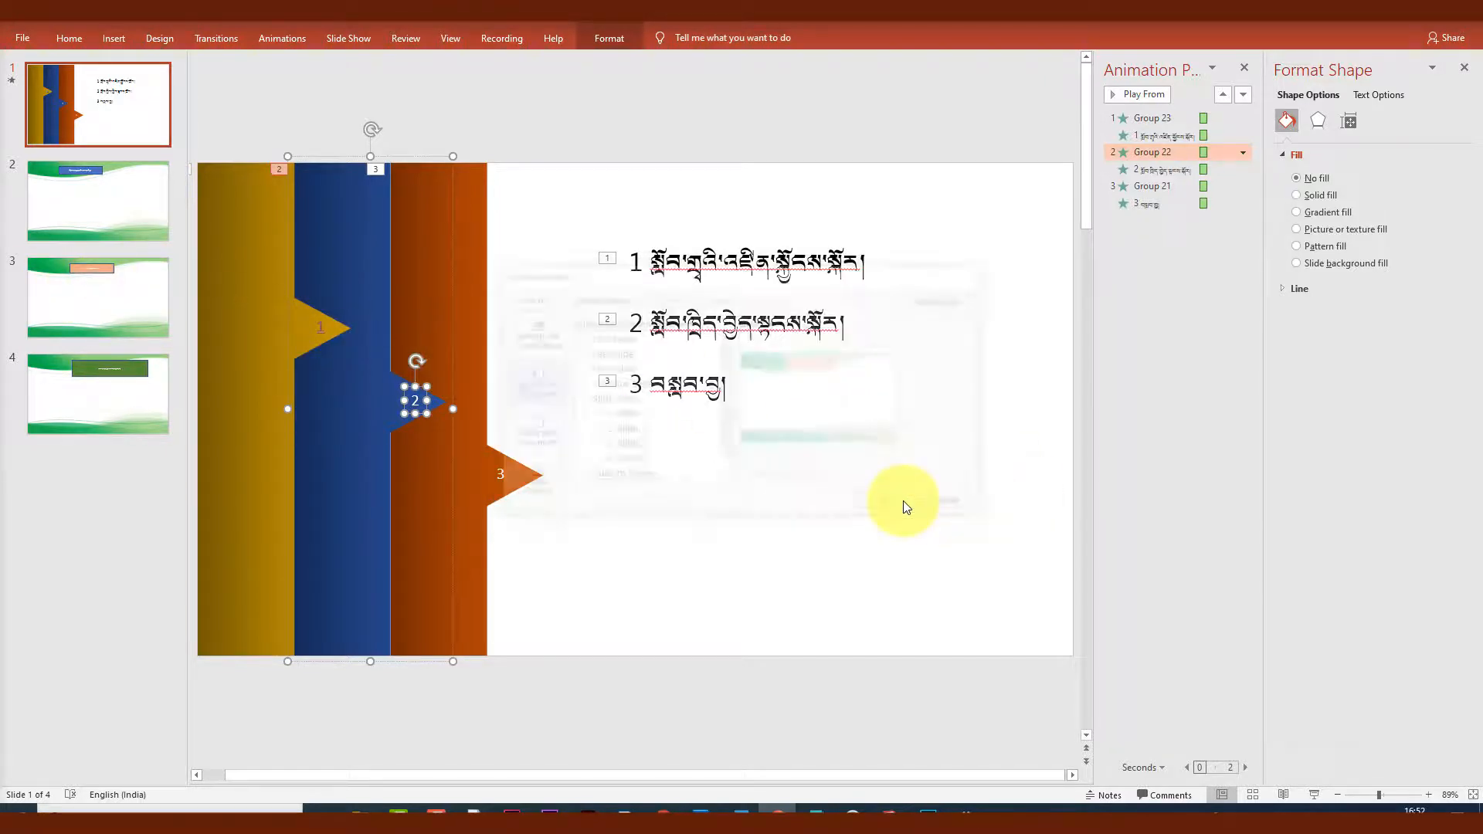
# Hyperlink the number 3 in the orange bar's arrow to Slide 4 of this document.
pyautogui.click(505, 487)
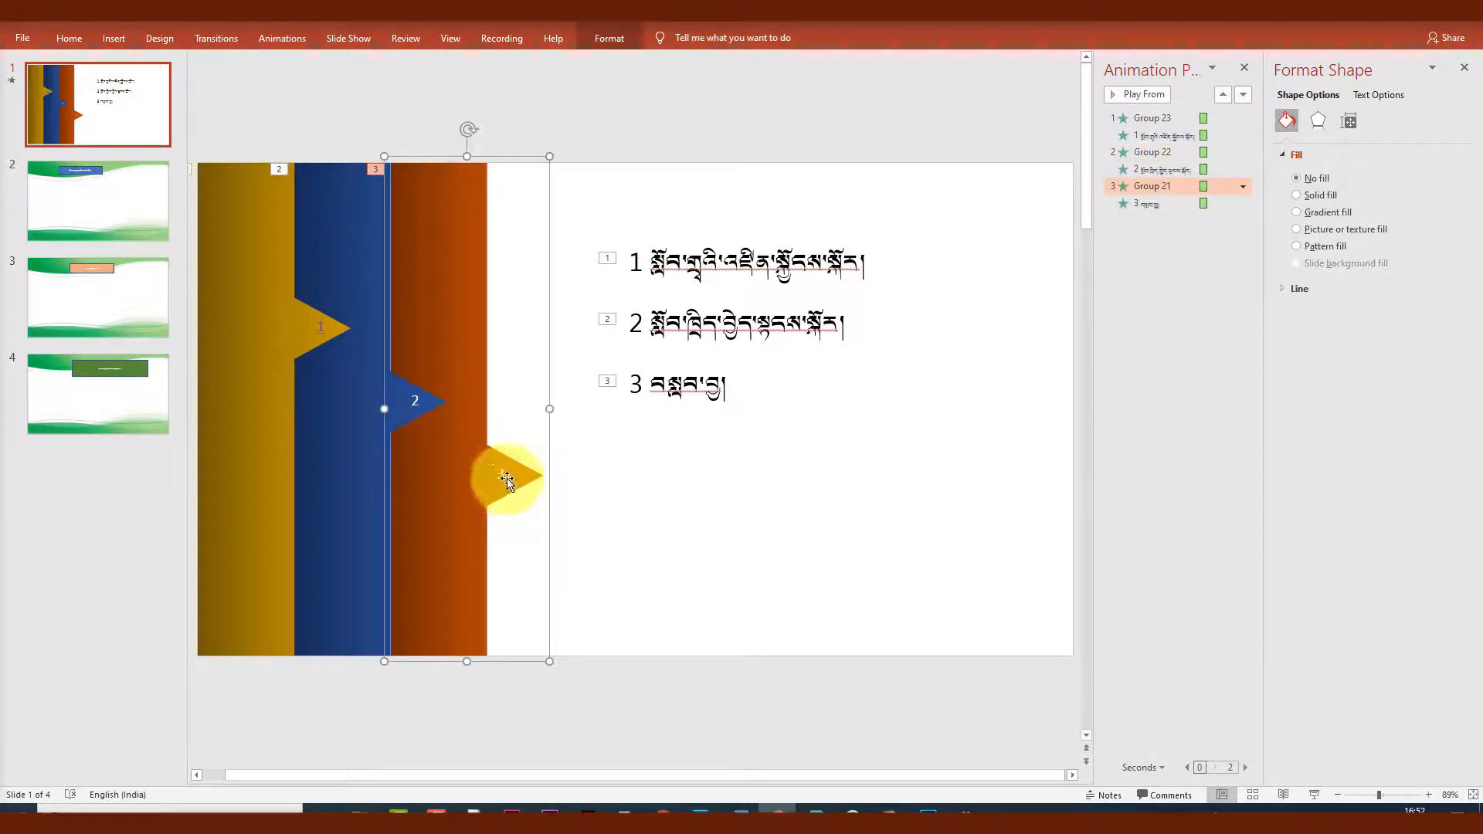
pyautogui.hotkey('ctrl', 'k')
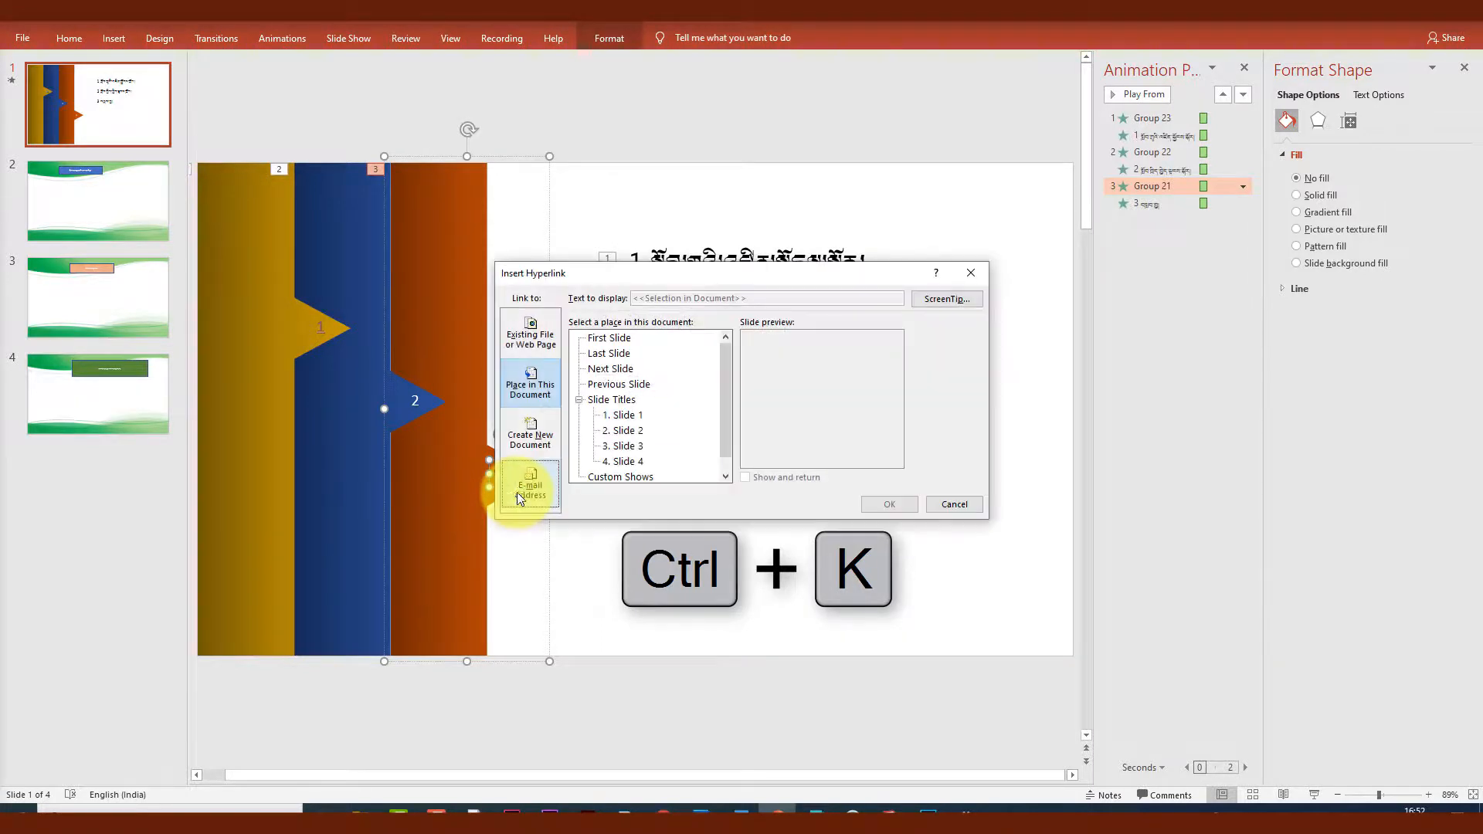
pyautogui.click(643, 462)
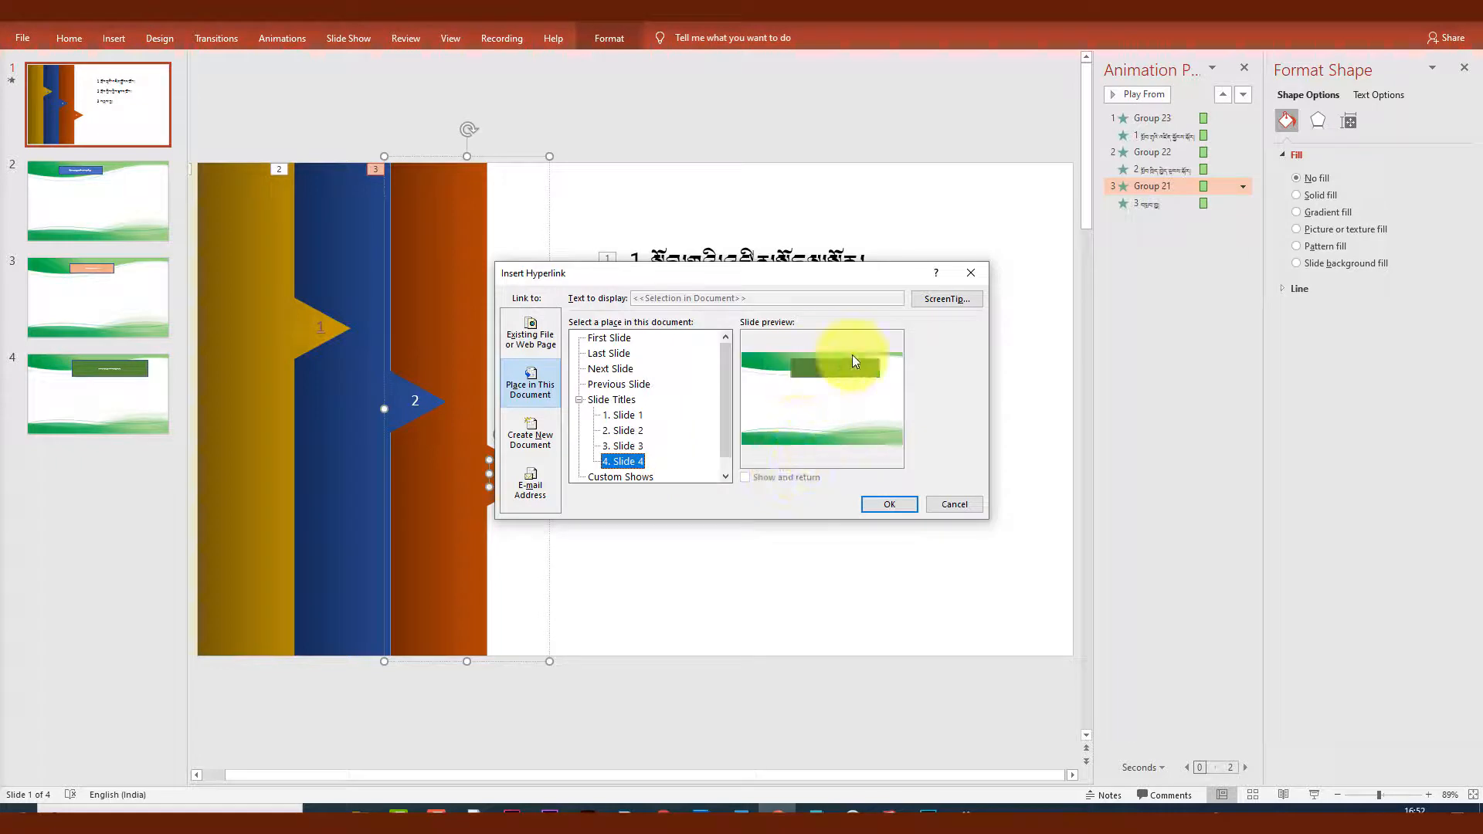
pyautogui.click(887, 505)
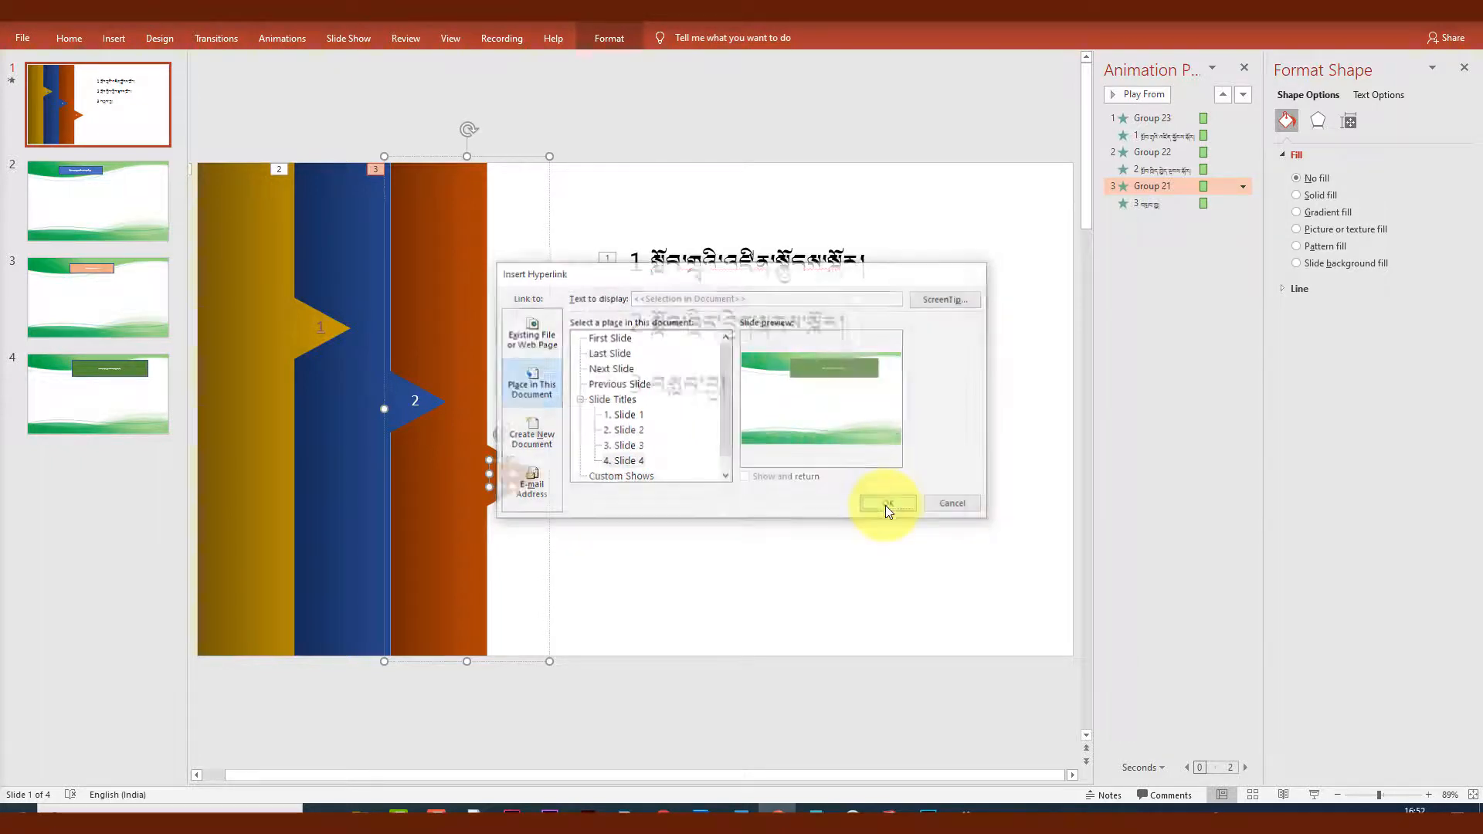
pyautogui.click(603, 504)
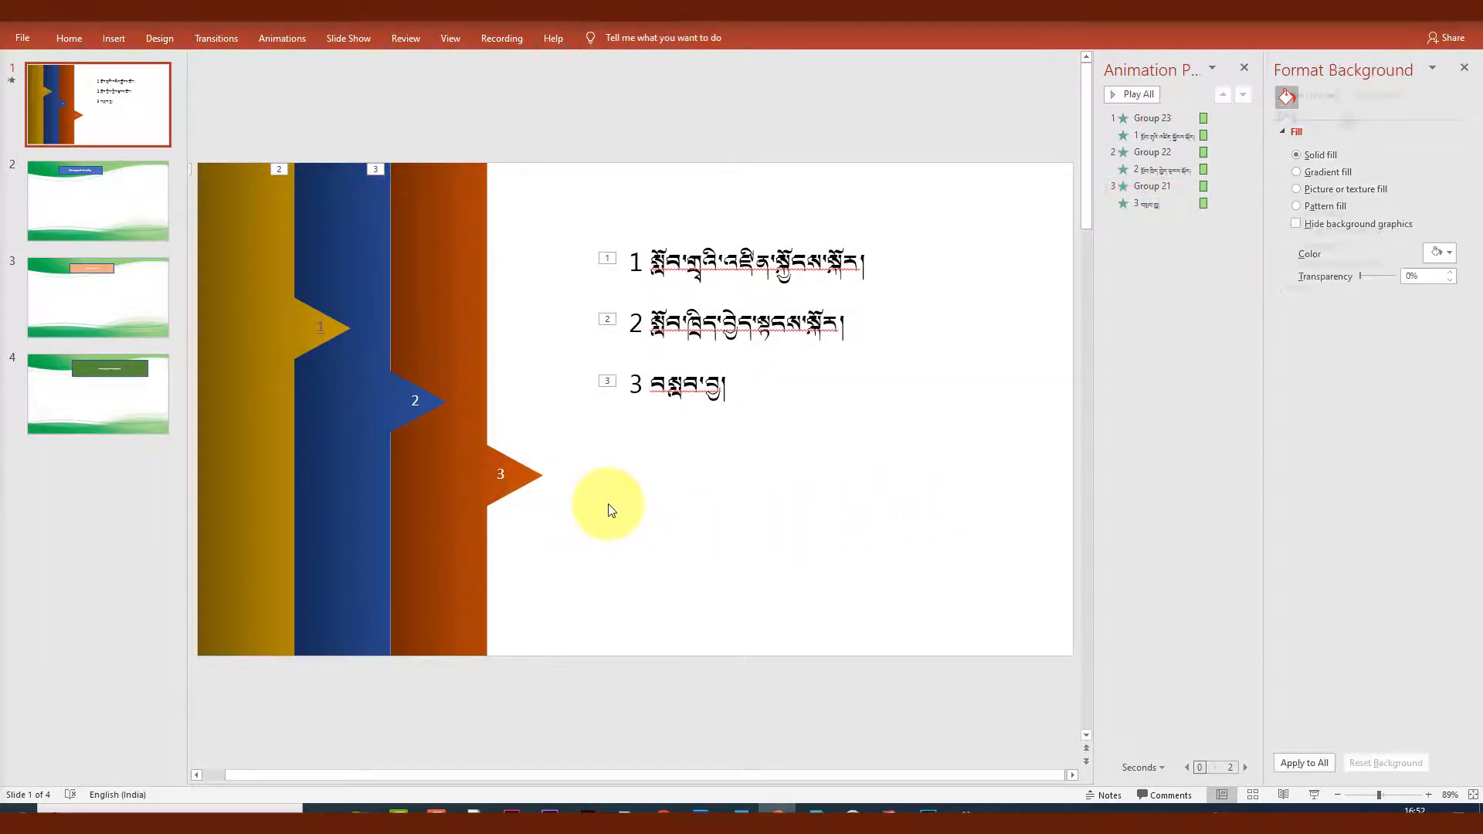
# Draw an isosceles triangle about 2.12 cm wide and 1.64 cm high in the lower-right corner of slide 2.
pyautogui.click(83, 204)
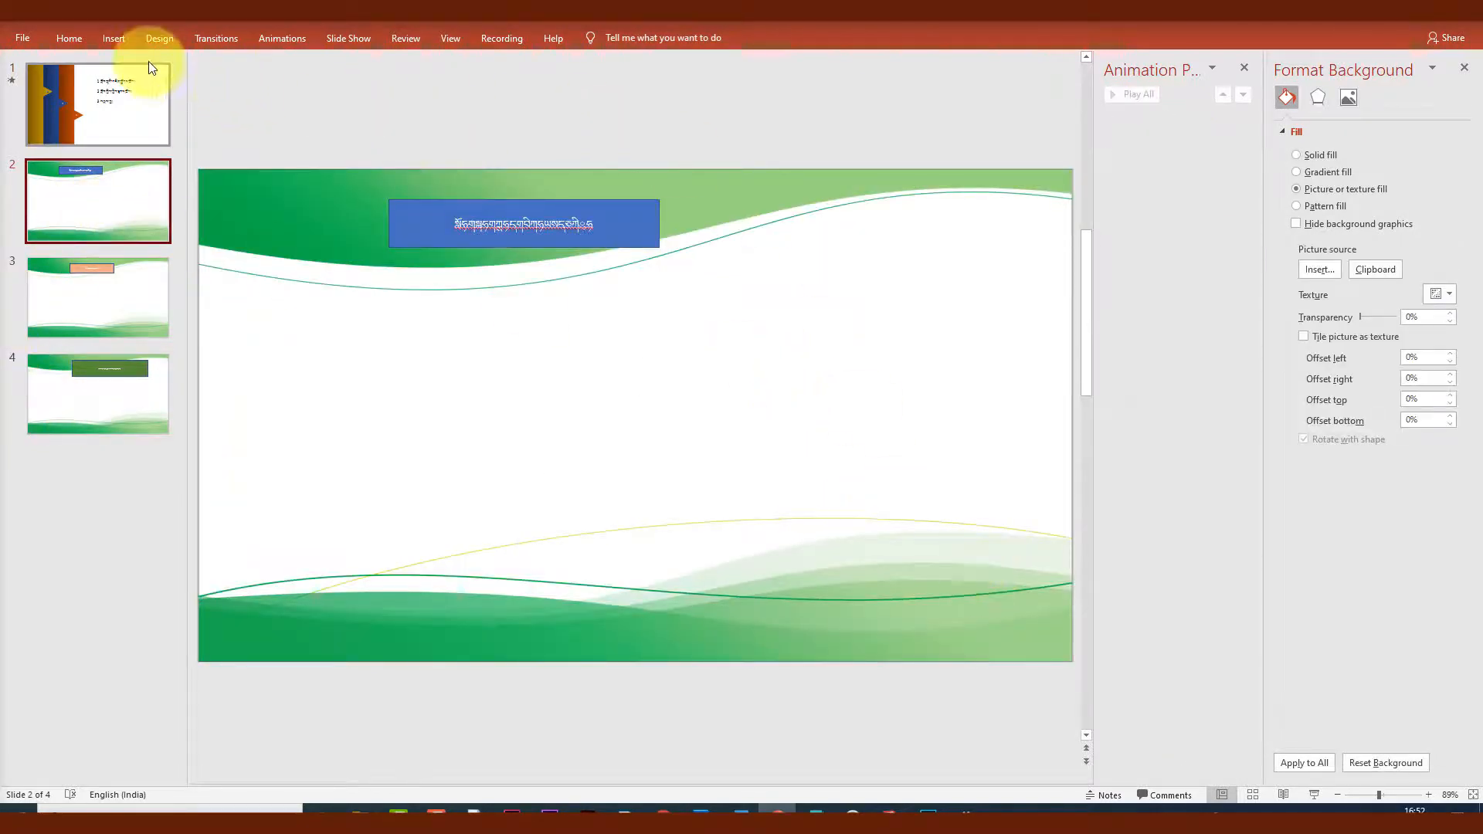
pyautogui.click(128, 40)
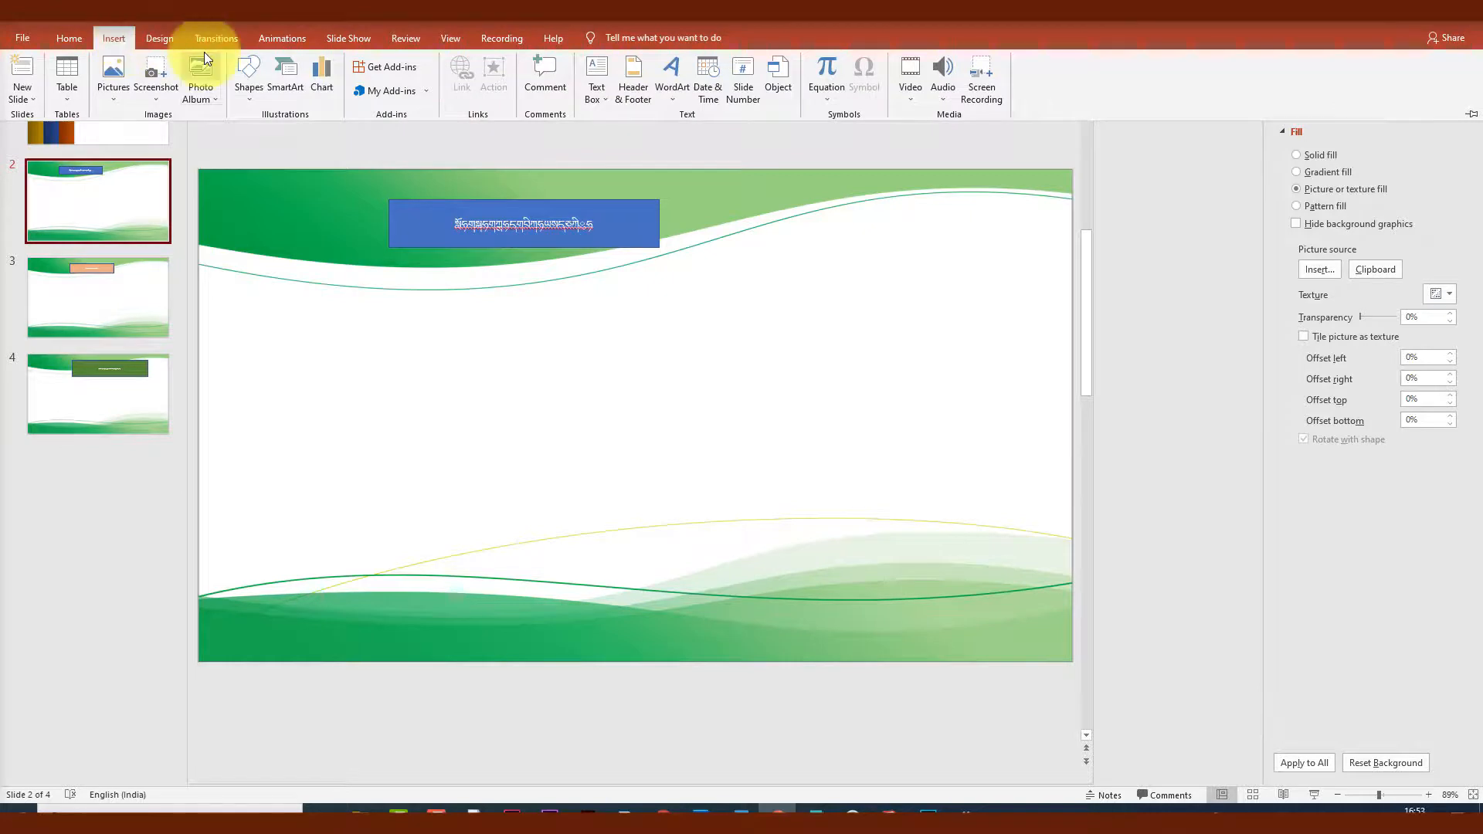
pyautogui.click(248, 97)
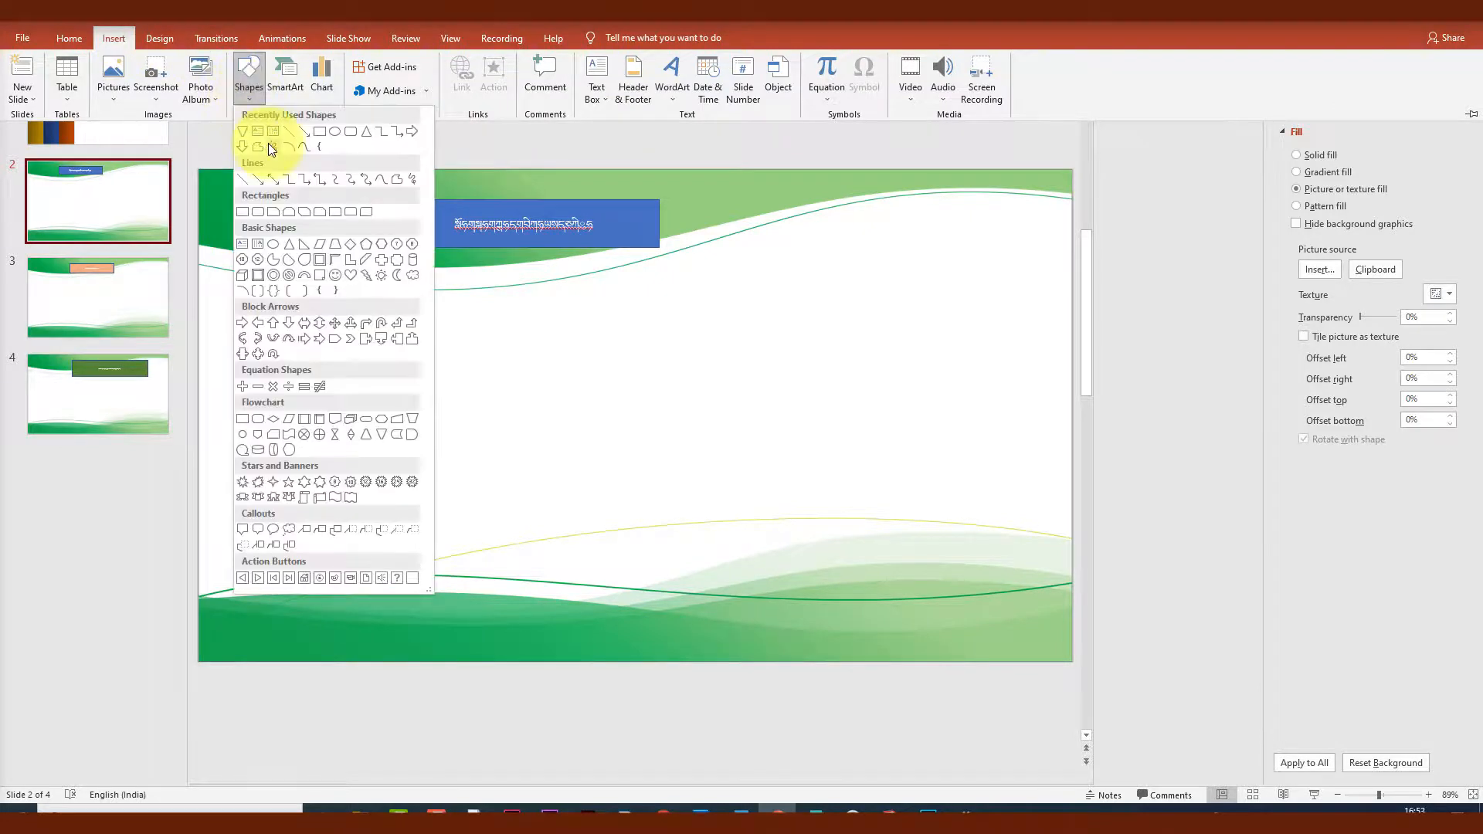
pyautogui.click(366, 137)
pyautogui.moveTo(983, 605); pyautogui.dragTo(1032, 643)
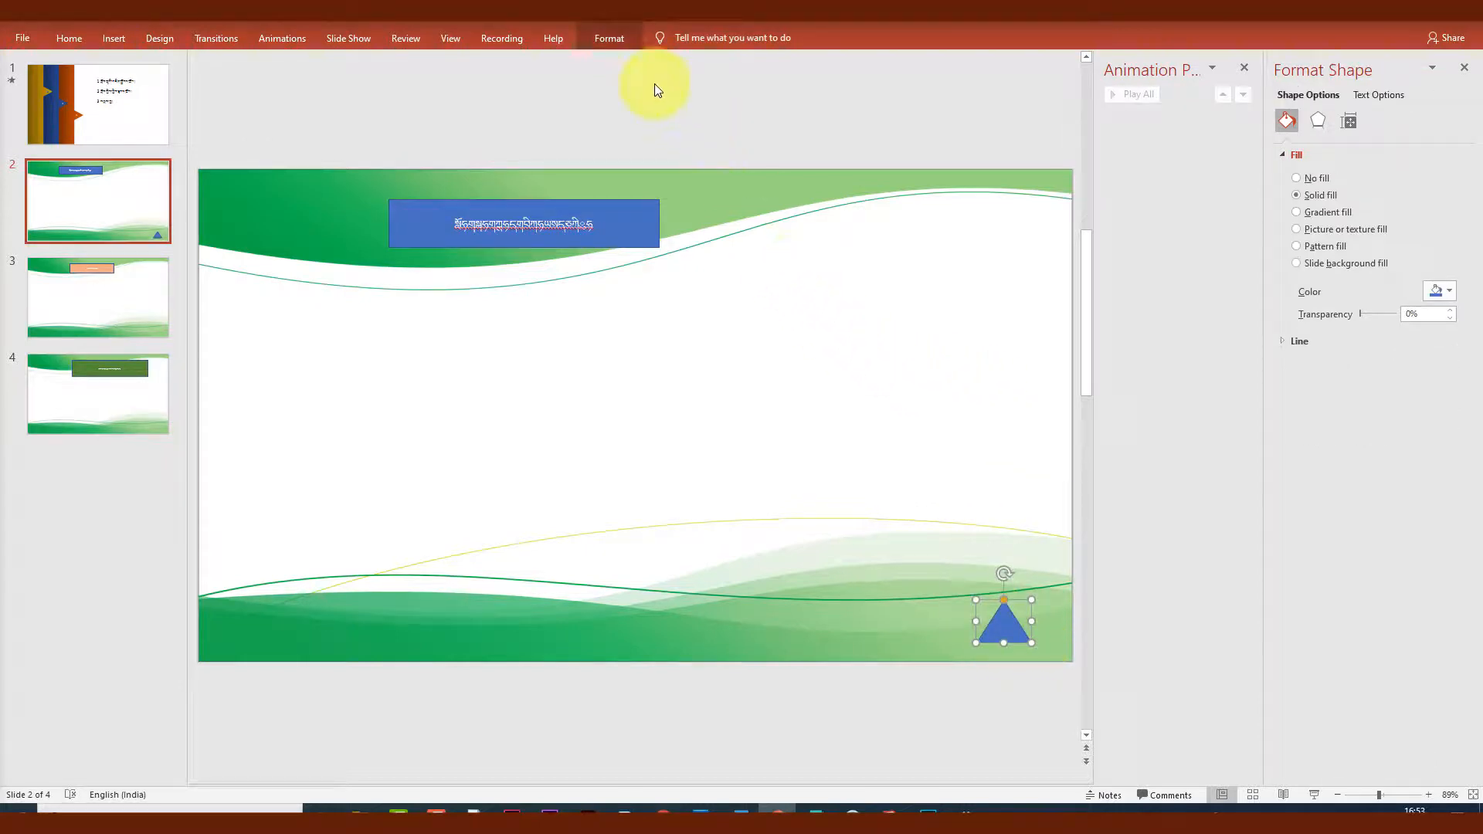
# Rotate the triangle on slide 2 right by 90° and move it slightly closer to the slide's right edge.
pyautogui.click(609, 39)
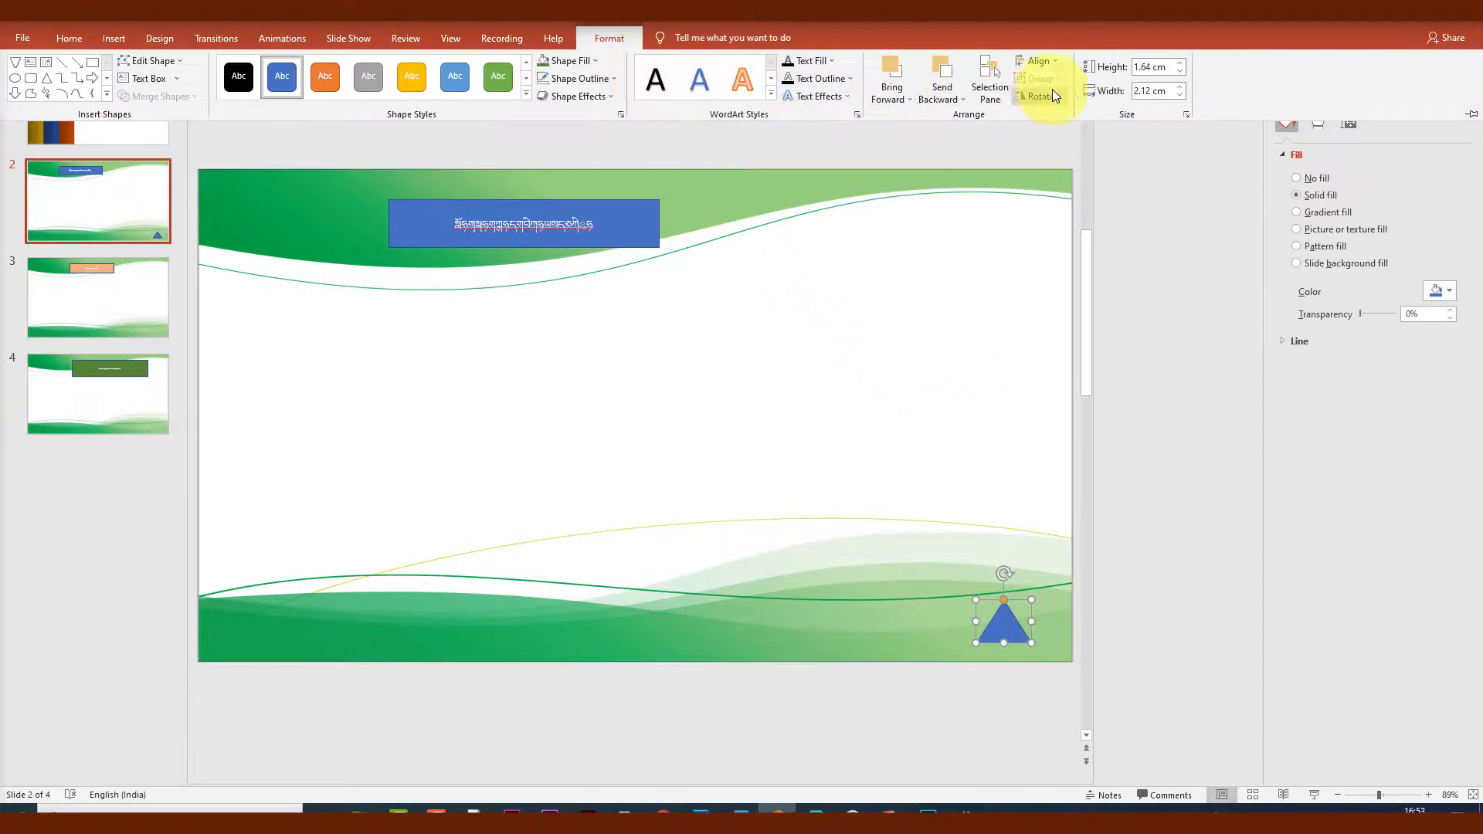
pyautogui.click(1055, 98)
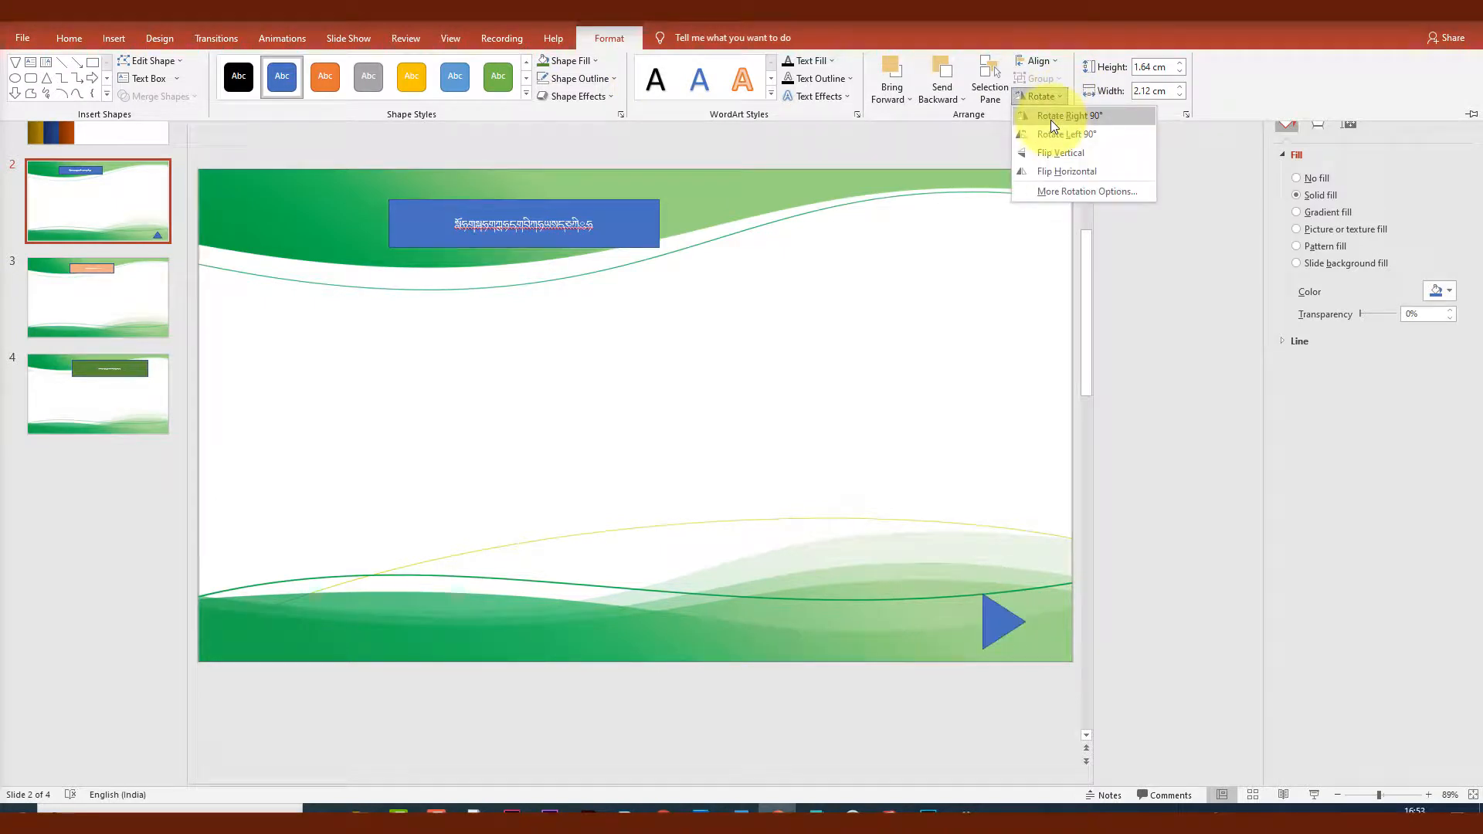
pyautogui.click(1051, 119)
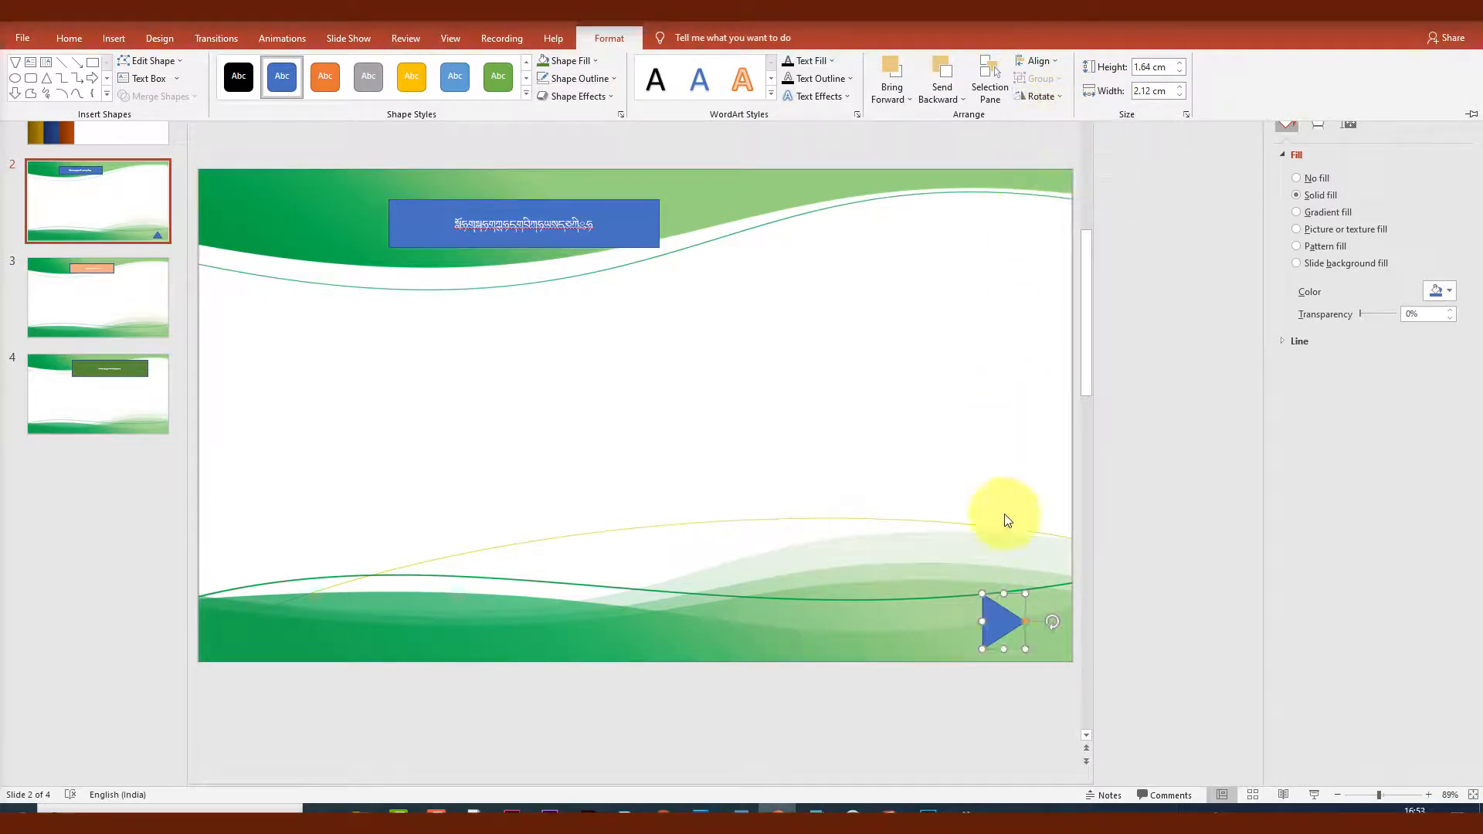
pyautogui.click(1025, 622)
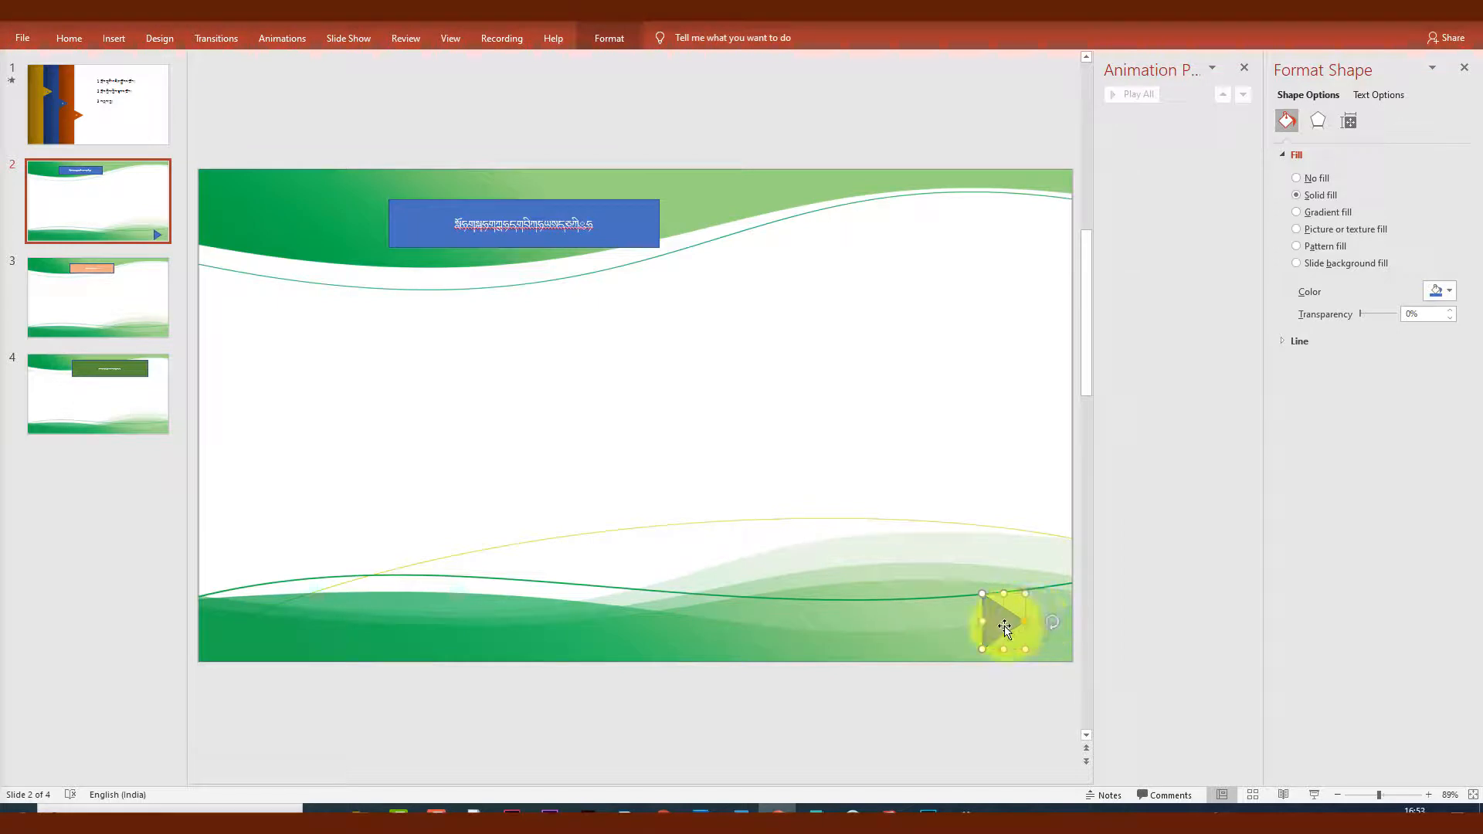
pyautogui.moveTo(1010, 626); pyautogui.dragTo(1025, 622)
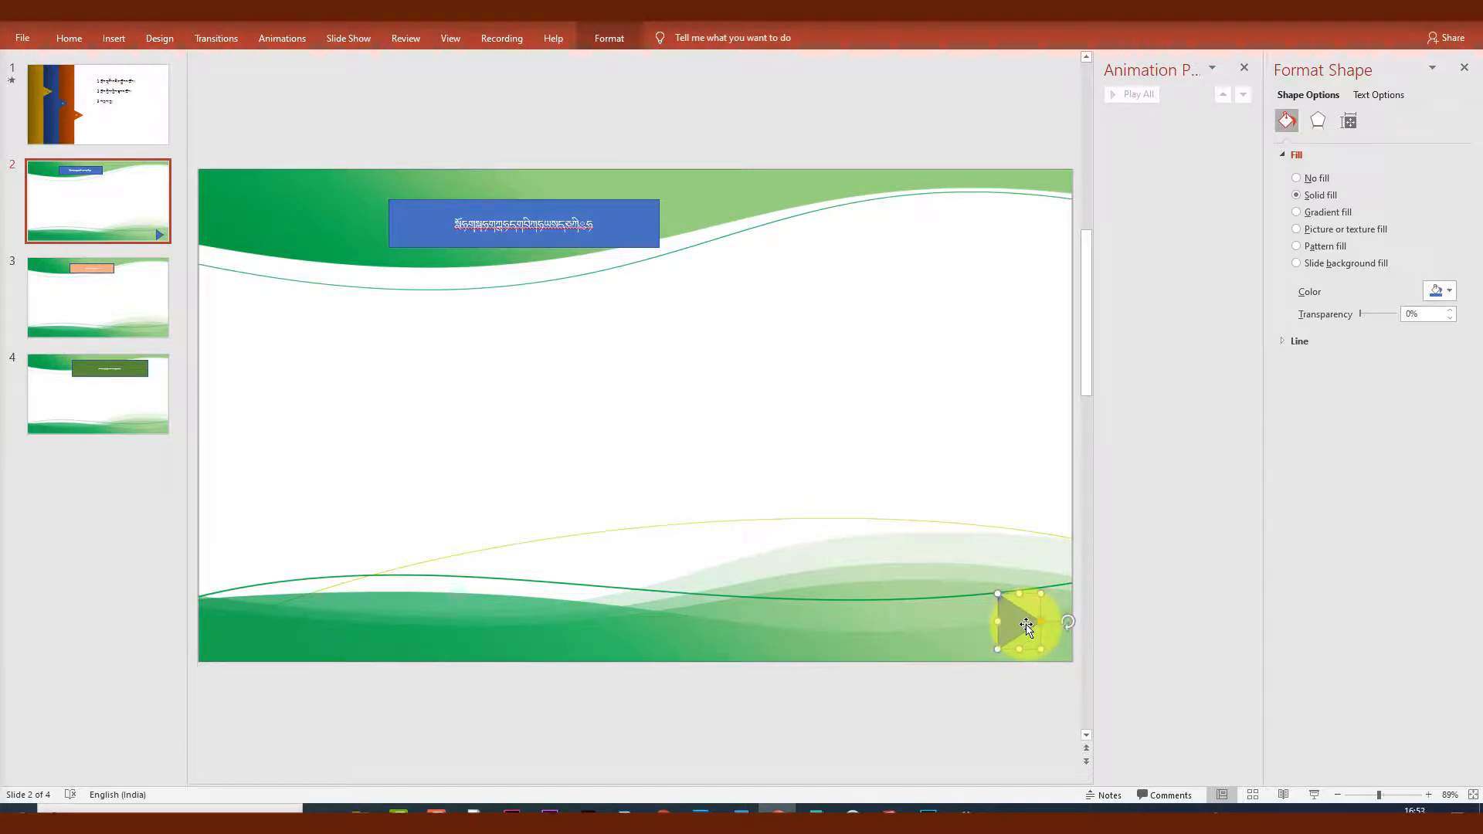
# Hyperlink the triangle on slide 2 to Slide 1 of this document.
pyautogui.hotkey('ctrl', 'k')
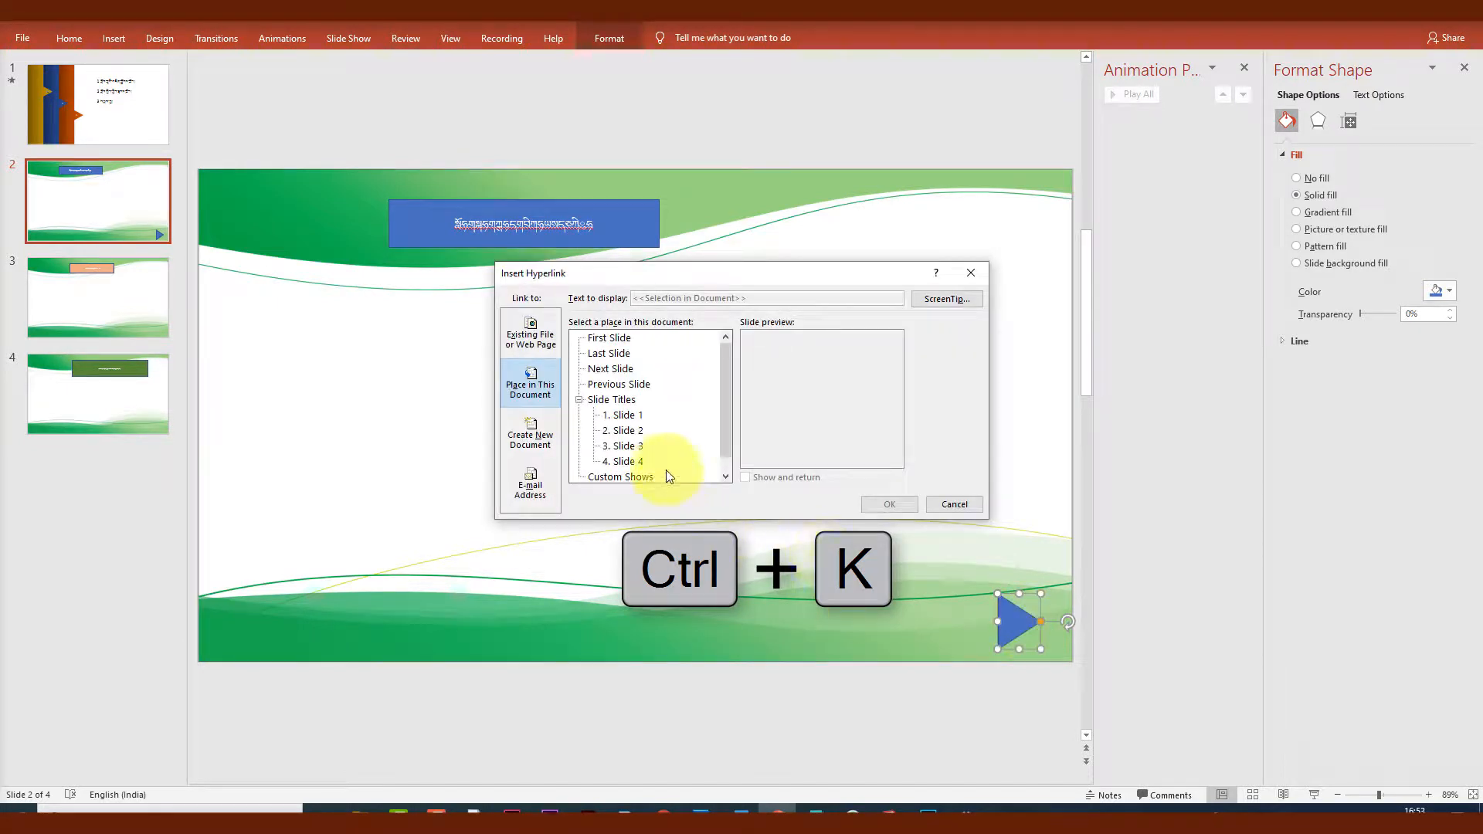
pyautogui.click(625, 417)
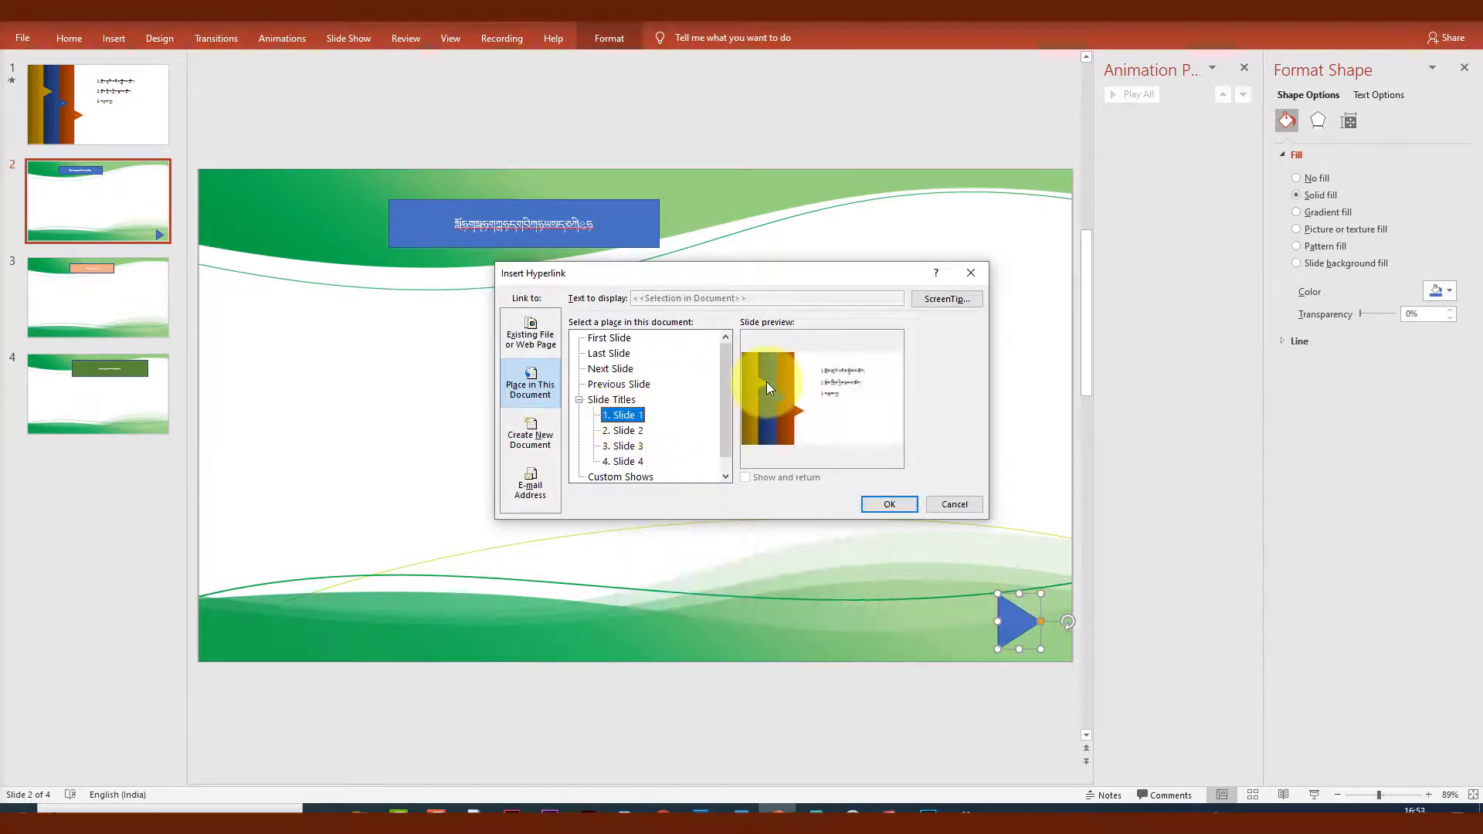
pyautogui.click(889, 504)
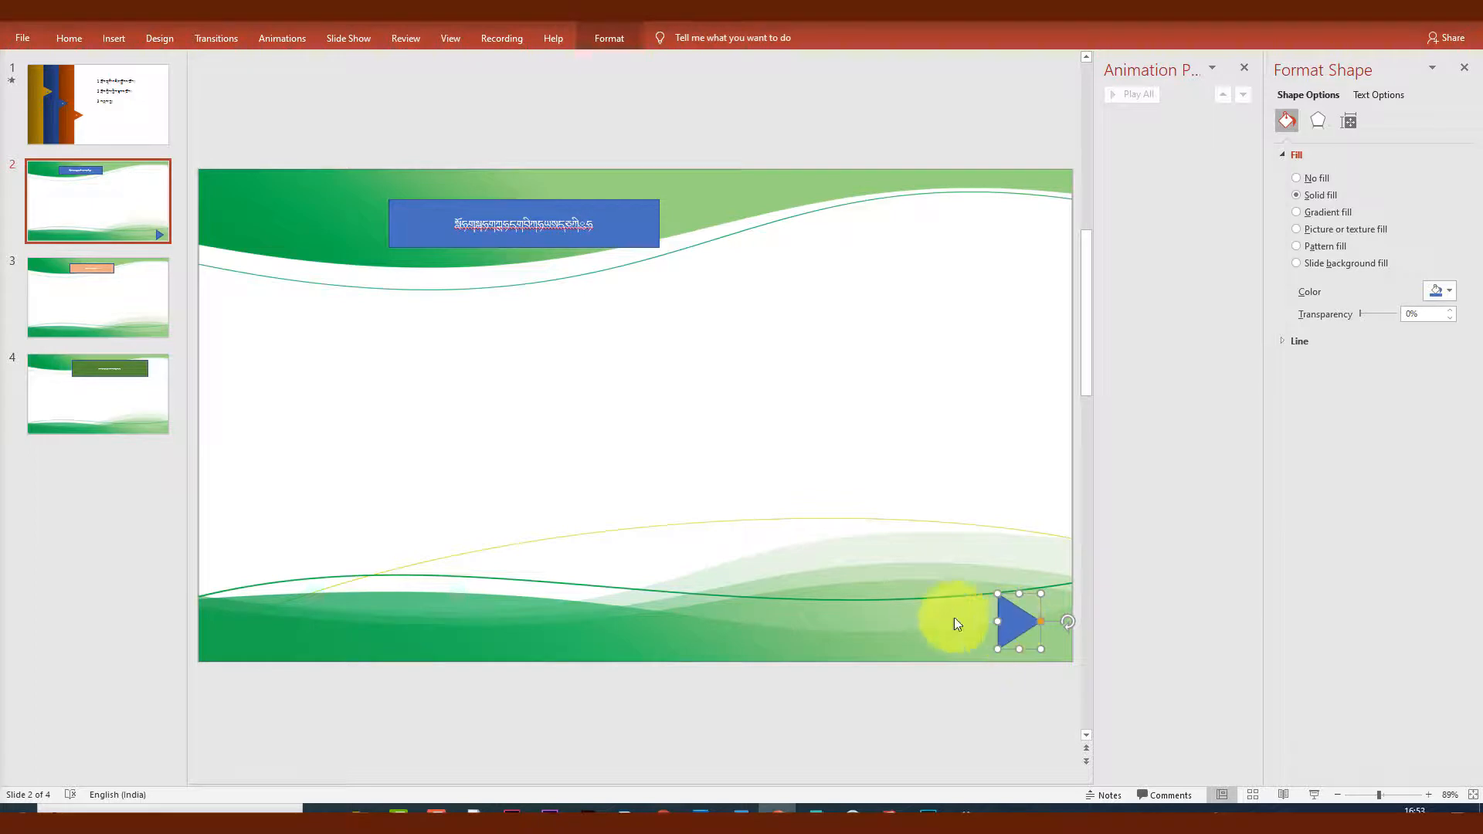
# Paste copies of the linked triangle onto slides 3 and 4.
pyautogui.click(85, 305)
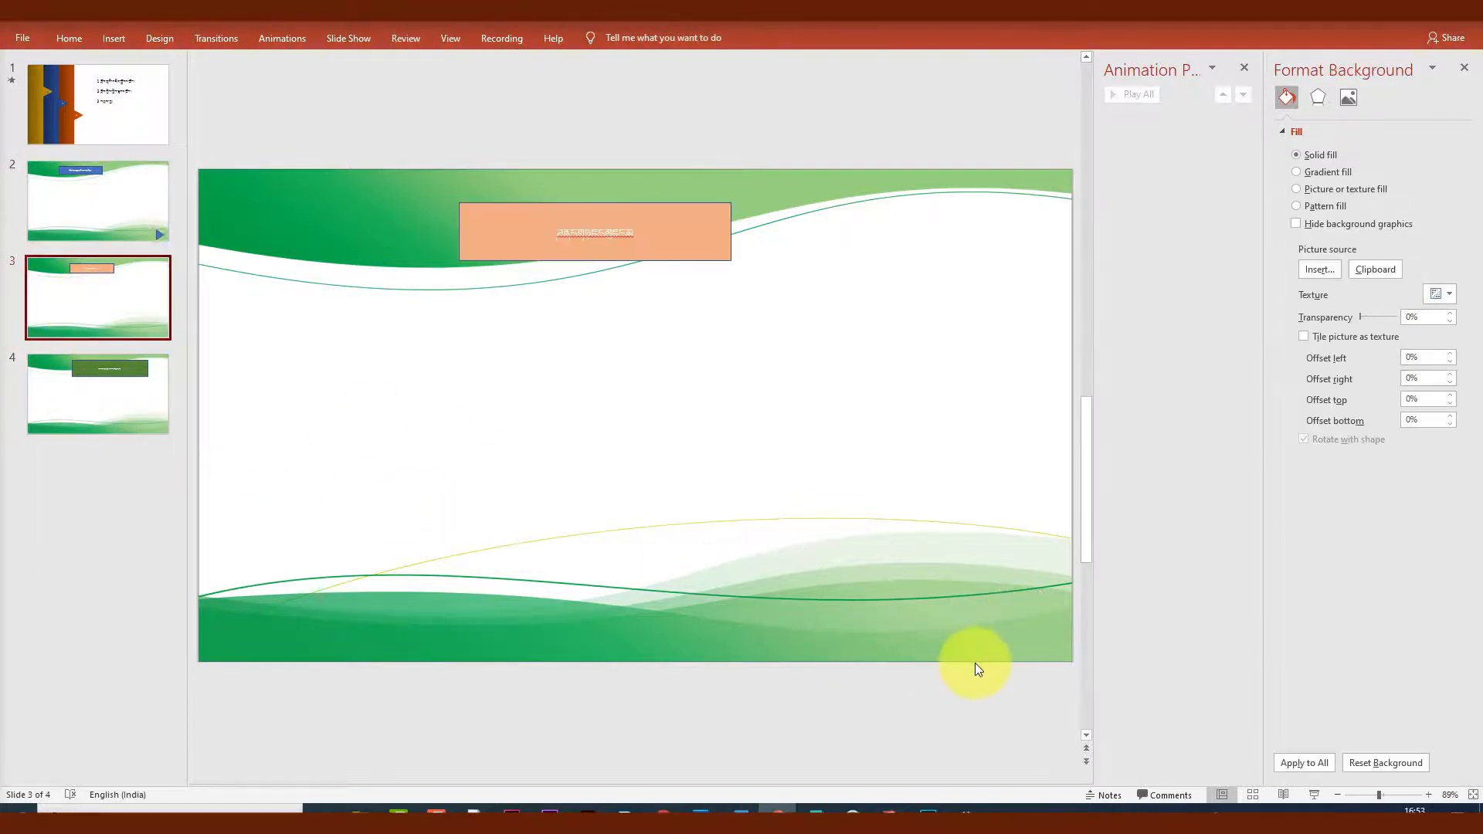
pyautogui.hotkey('ctrl', 'v')
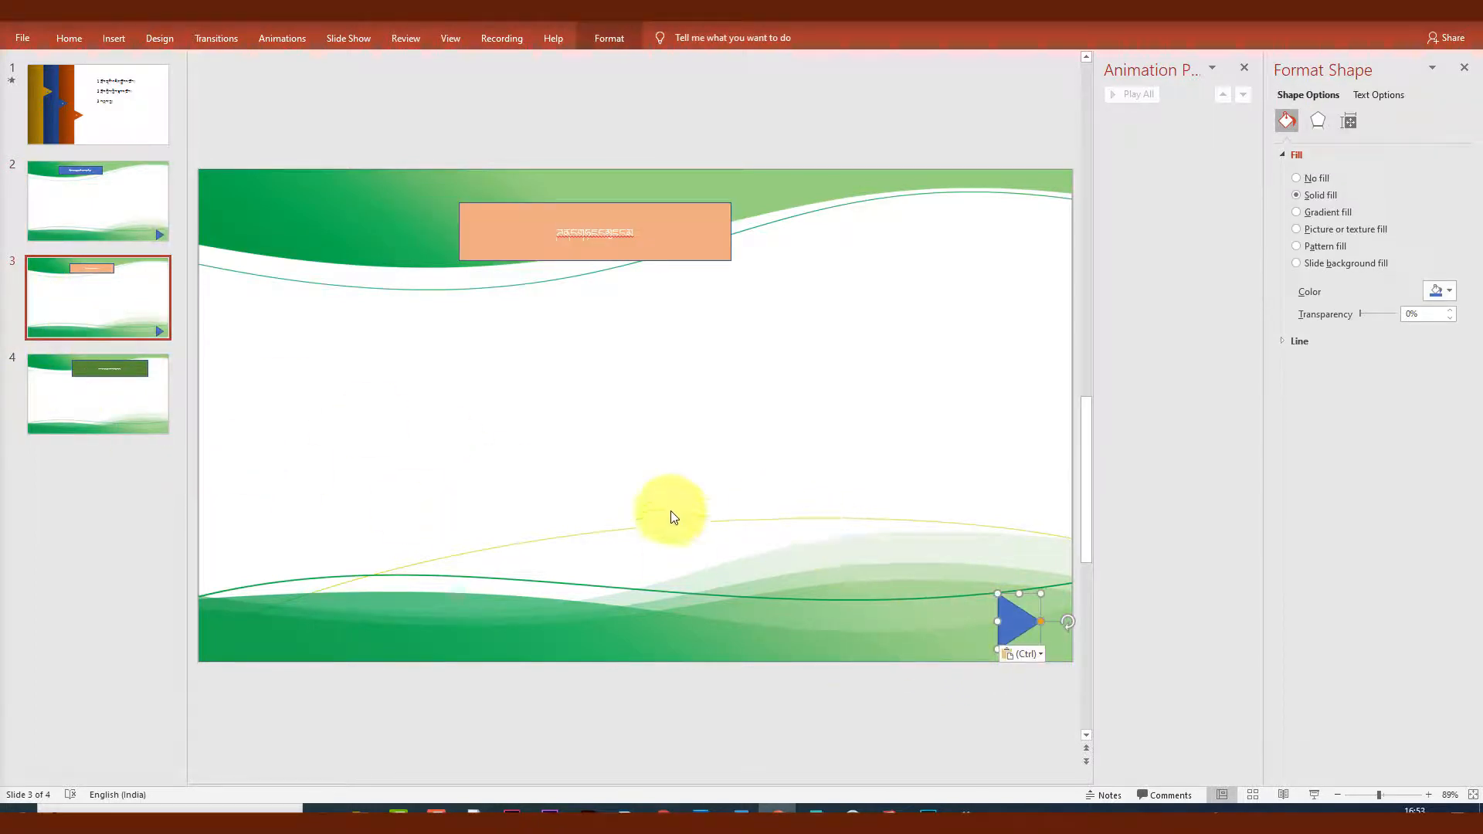
pyautogui.click(122, 404)
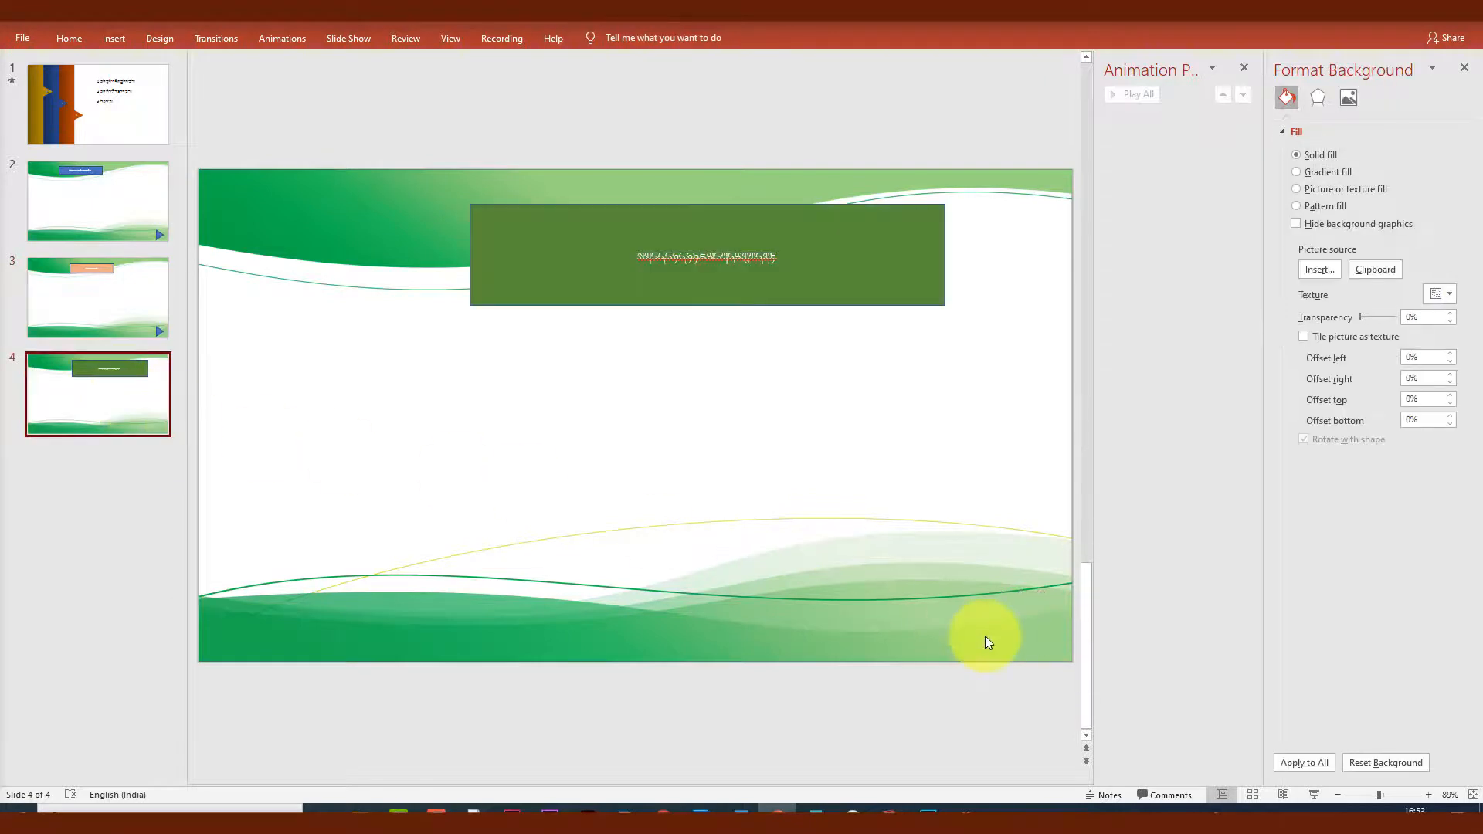
pyautogui.hotkey('ctrl', 'v')
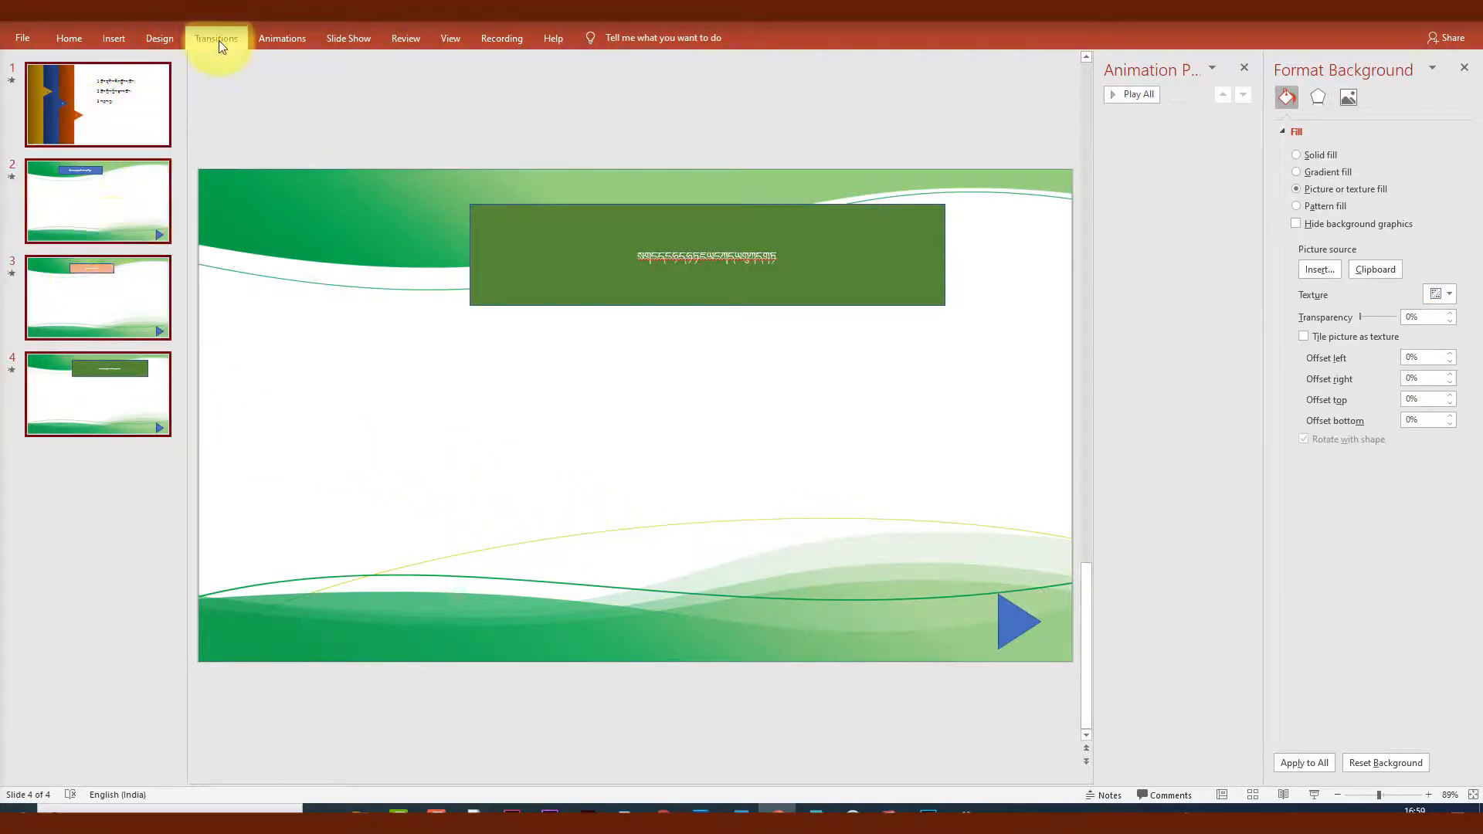
# Apply the Split transition to all four selected slides, then select slide 1.
pyautogui.click(217, 40)
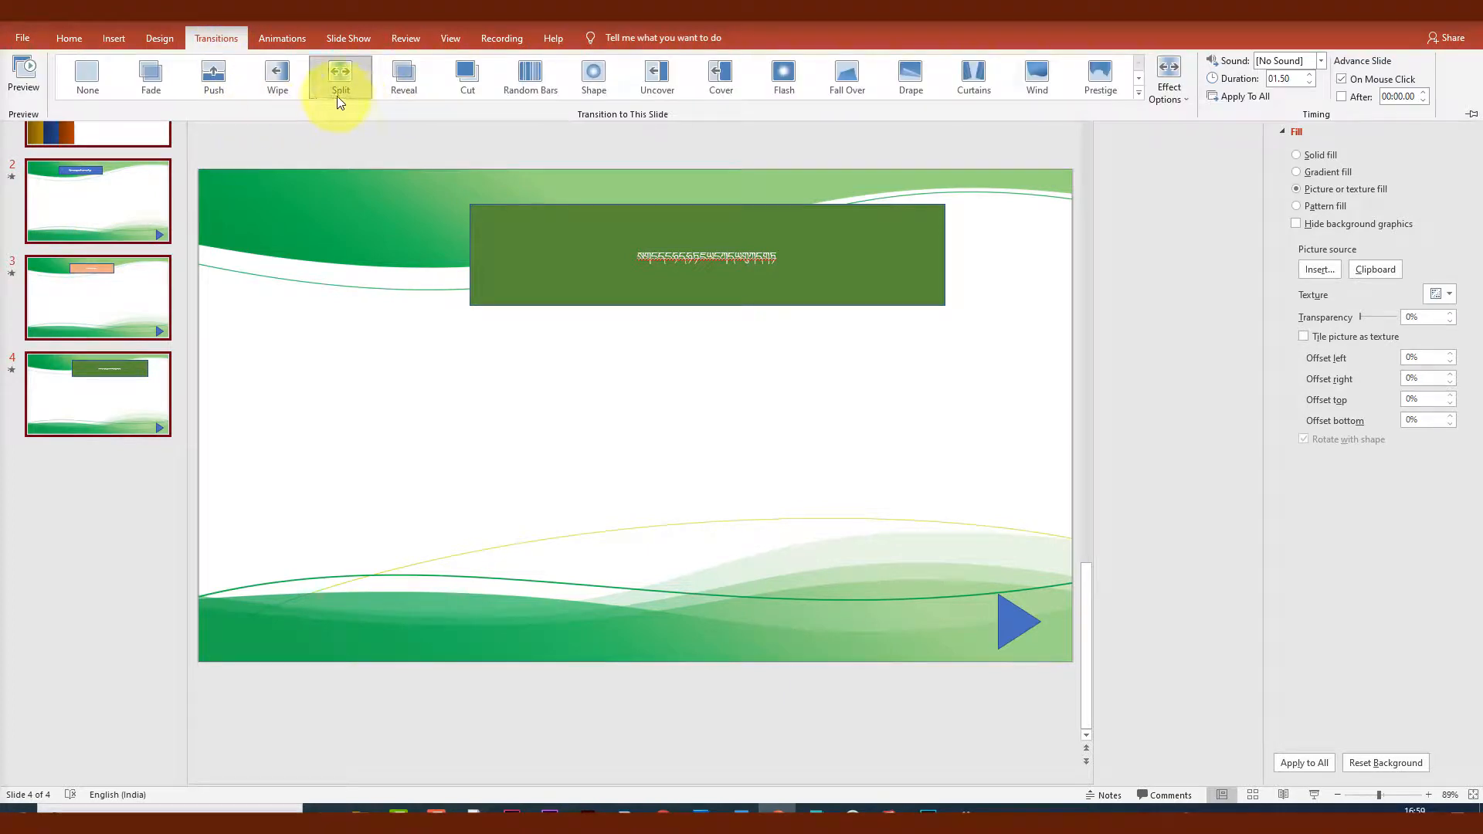
pyautogui.click(346, 71)
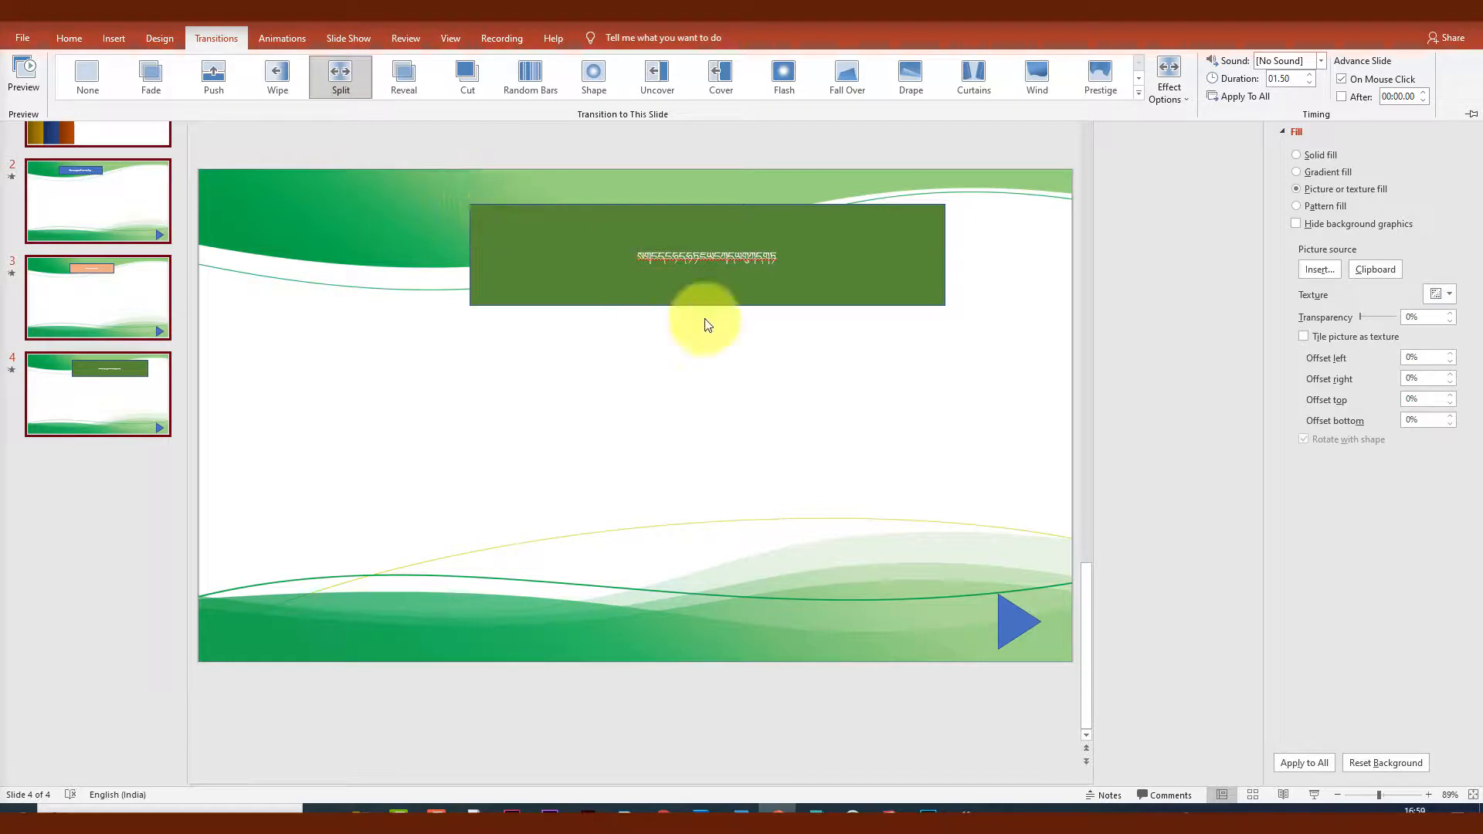
pyautogui.scroll(1, 314, 365)
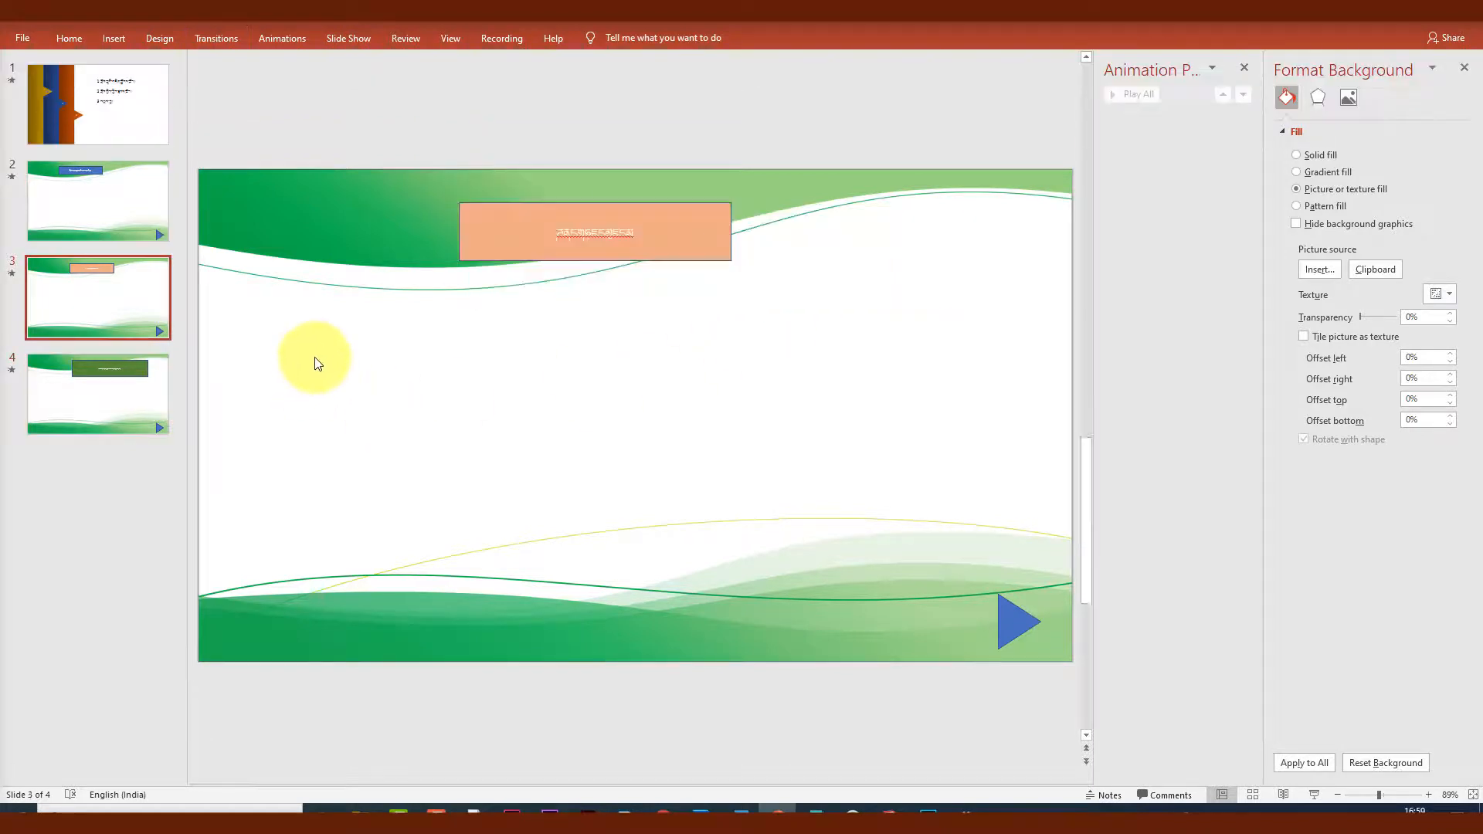
pyautogui.click(95, 125)
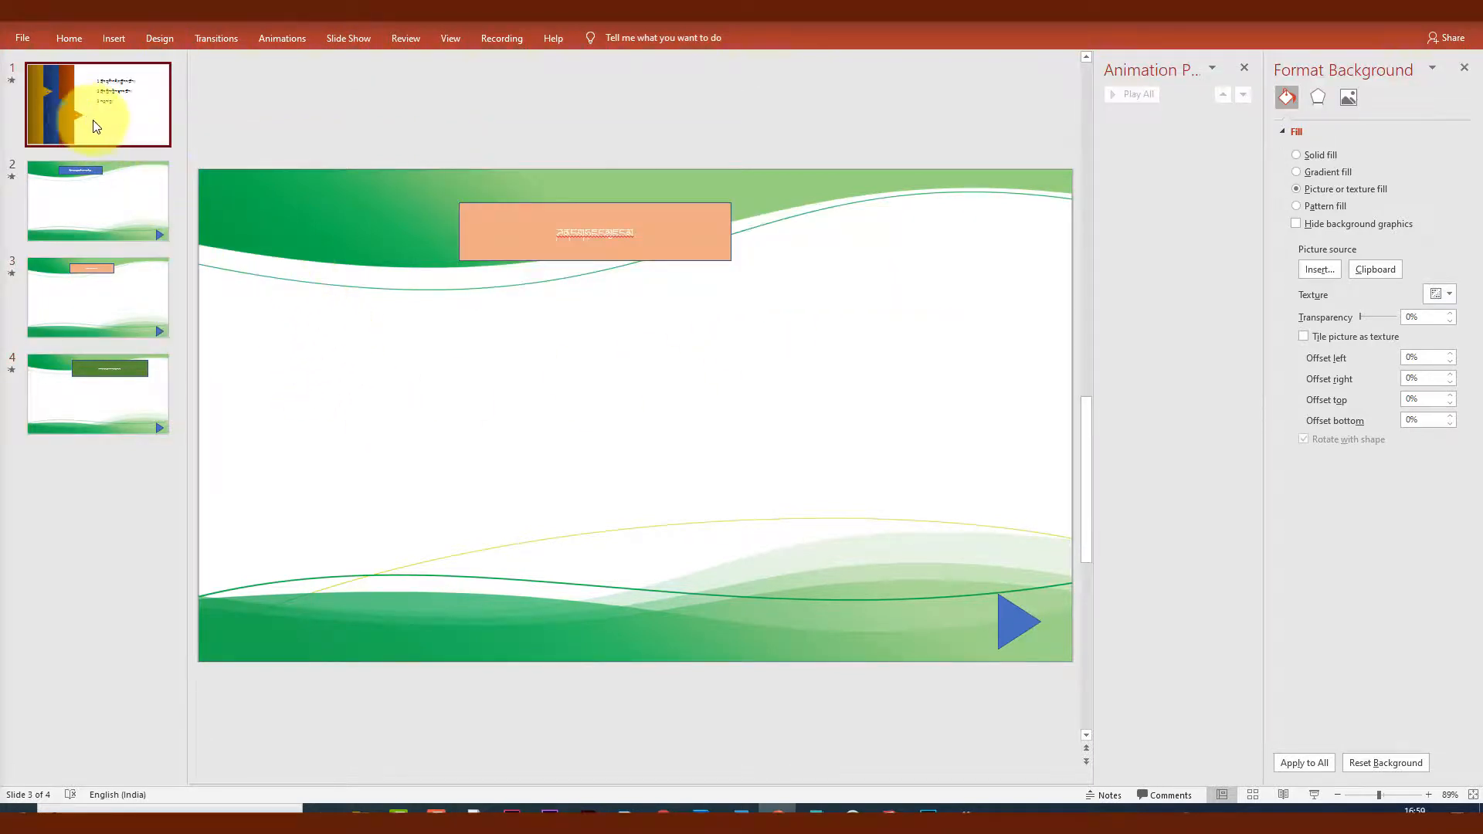
# Play the slide show from slide 1 and advance through the animated entrances of bars 1, 2 and 3.
pyautogui.click(1314, 794)
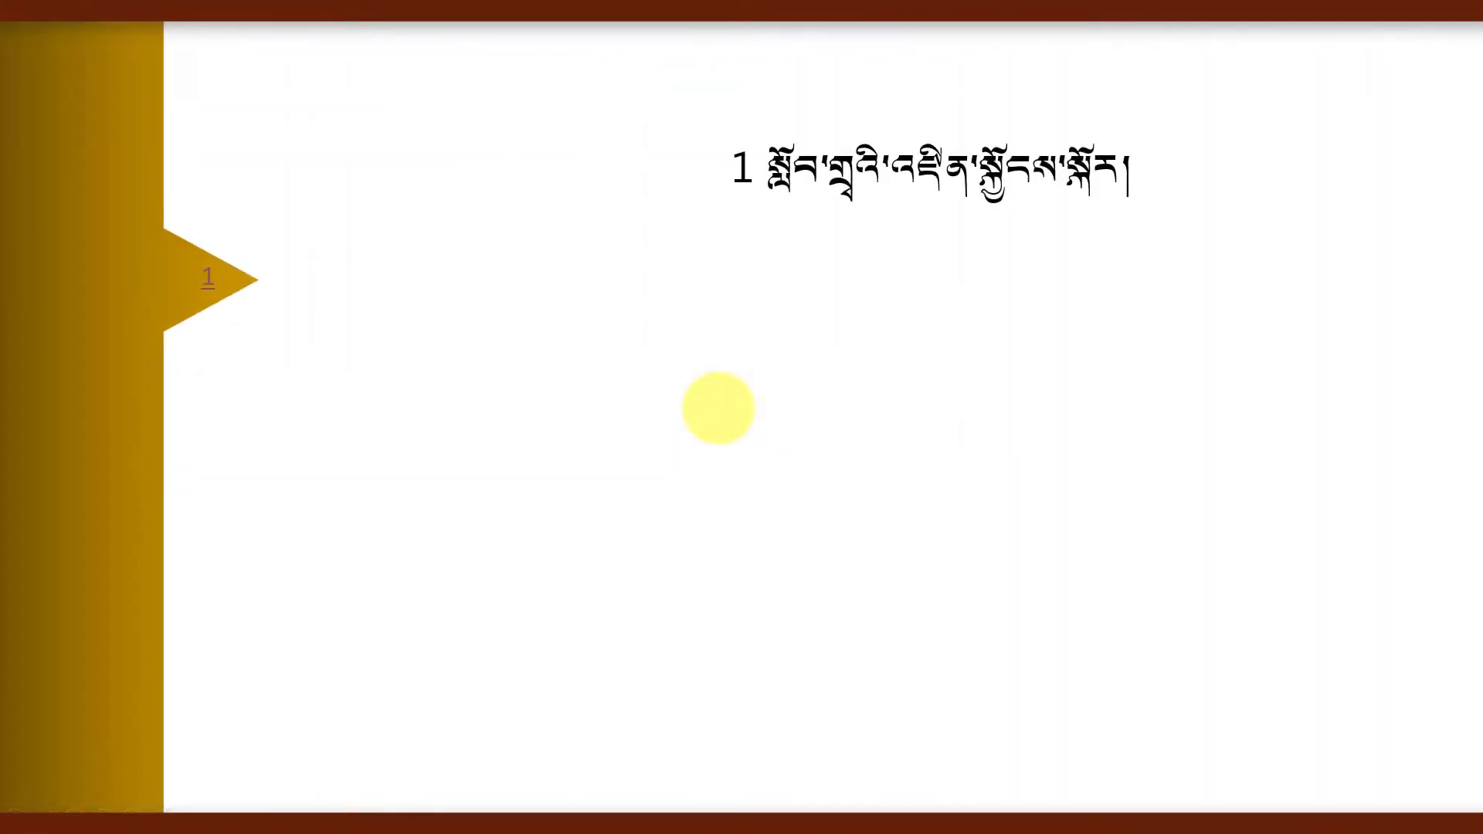
pyautogui.click(719, 408)
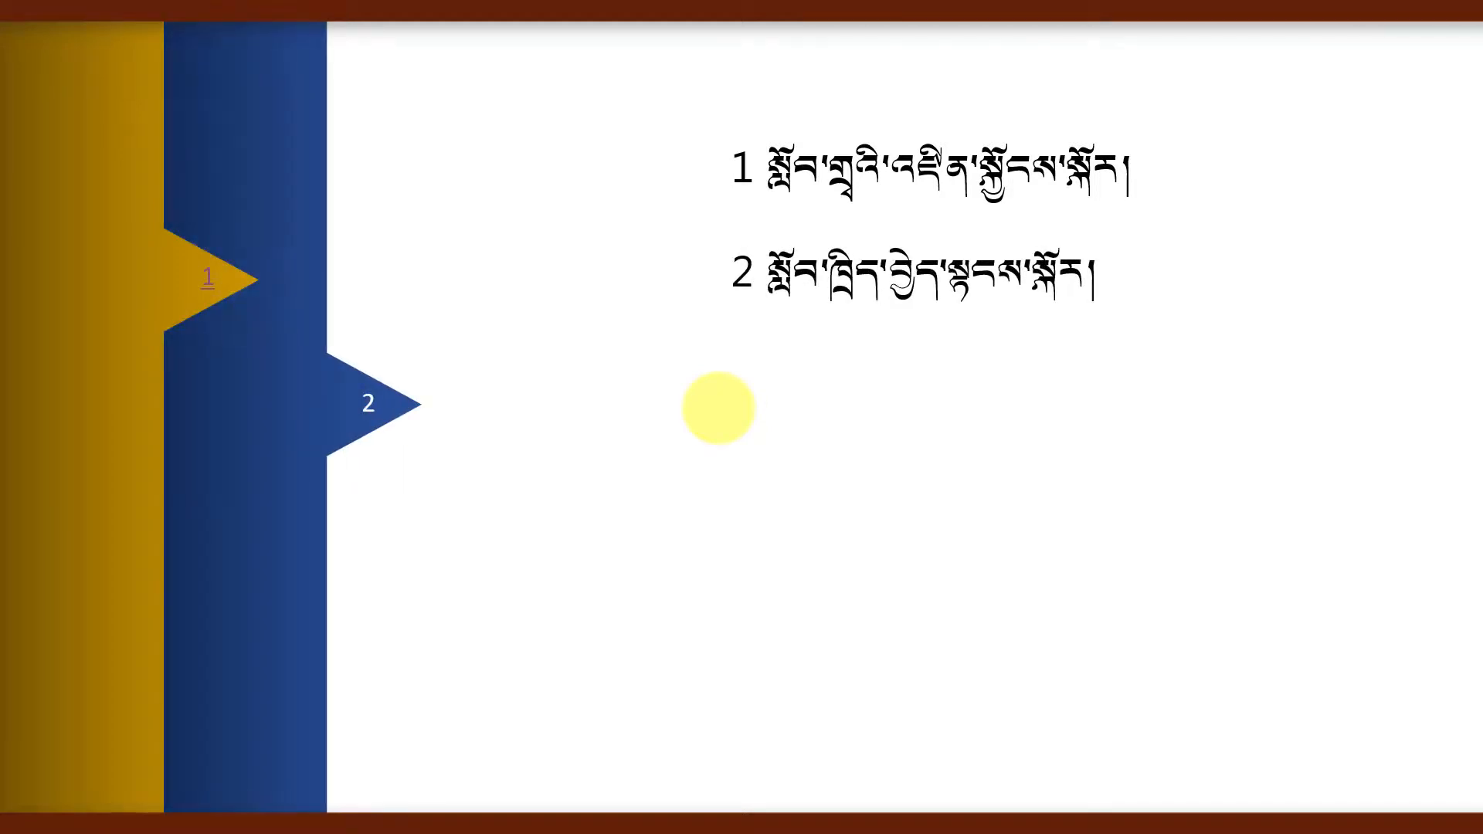
pyautogui.click(719, 408)
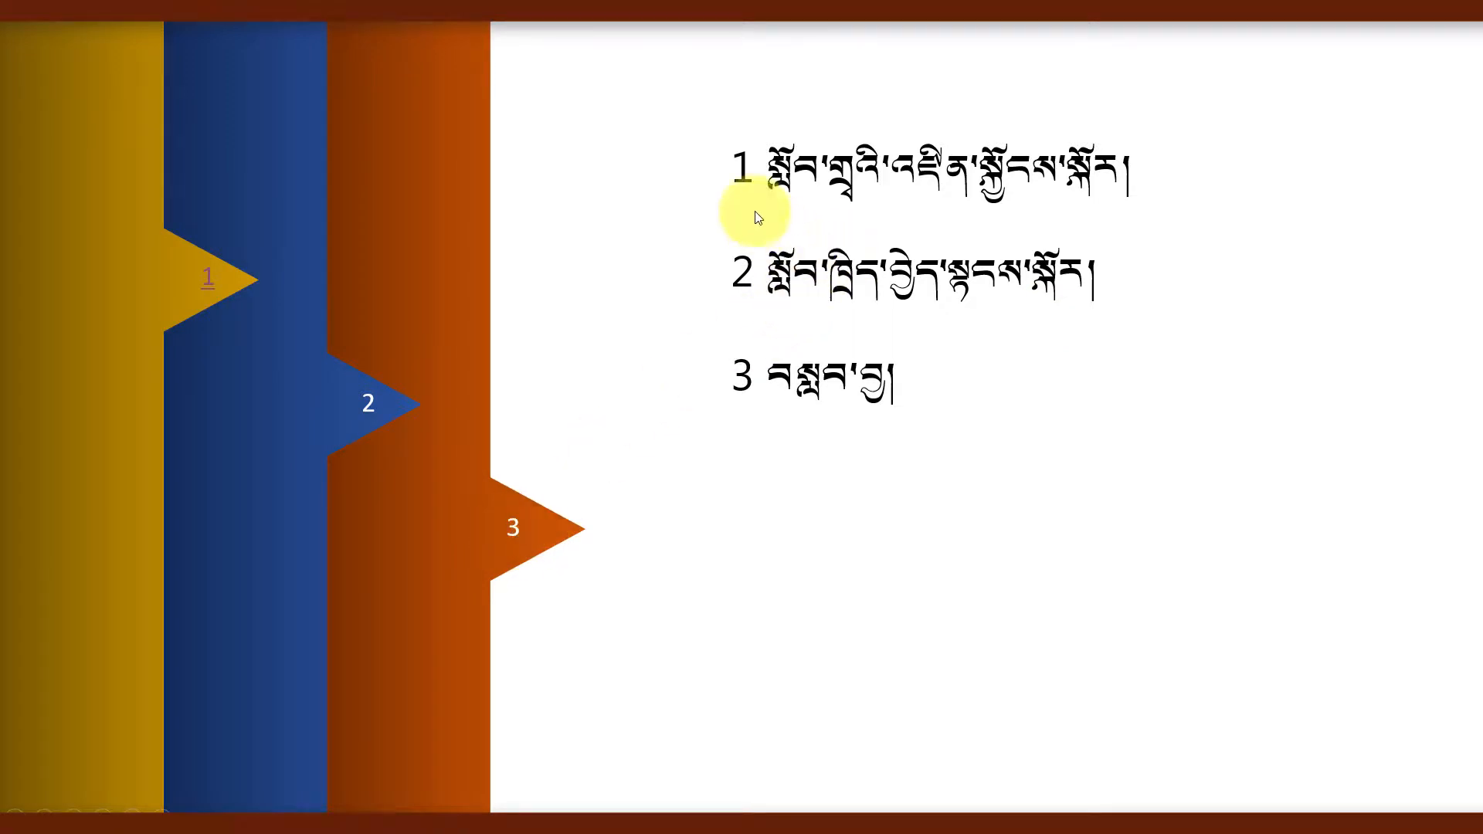
# Test the links on numbers 3 and 1, returning to slide 1 through each triangle, and end the slide show.
pyautogui.click(507, 549)
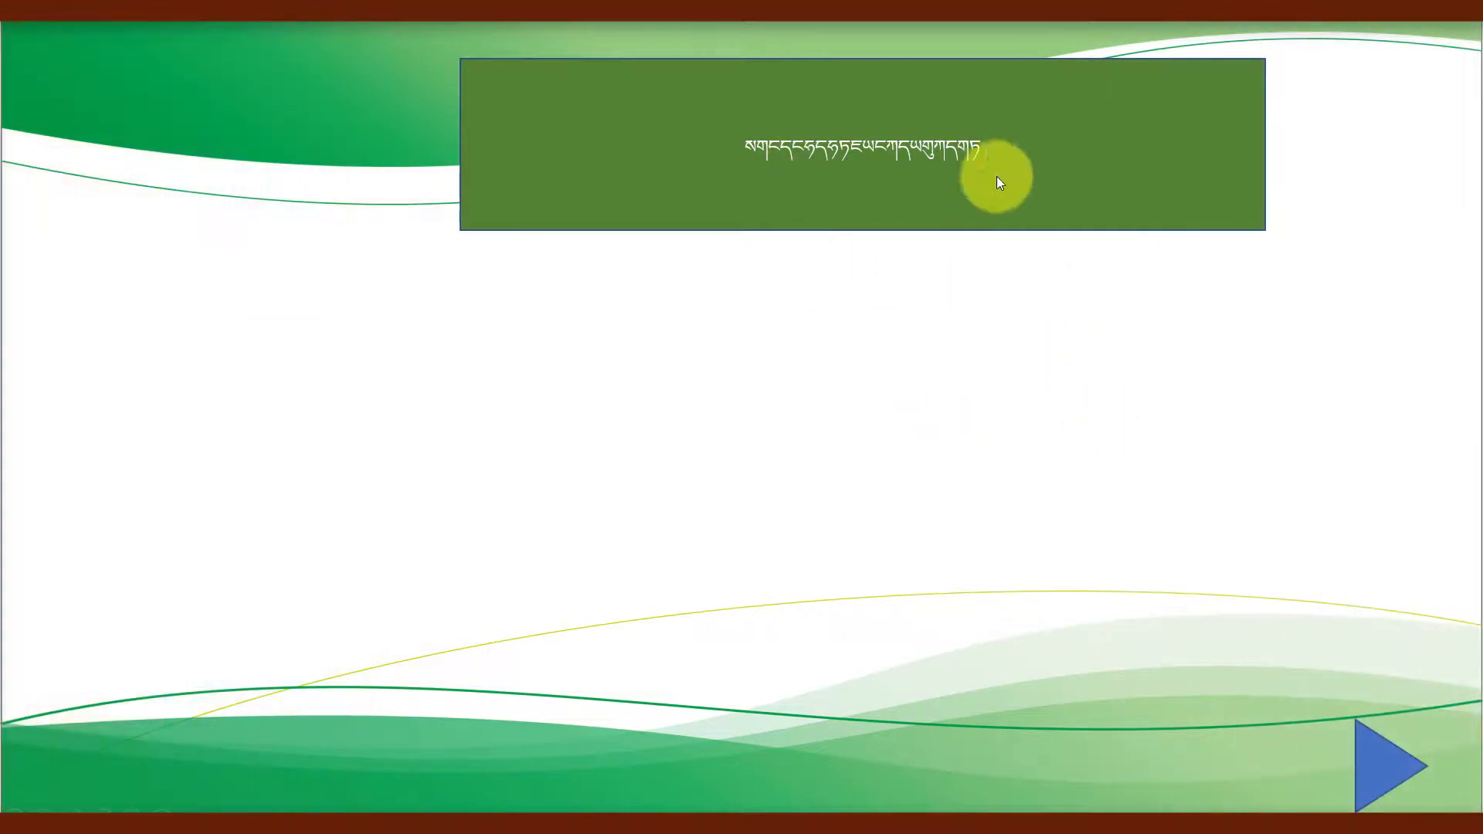
pyautogui.click(1382, 767)
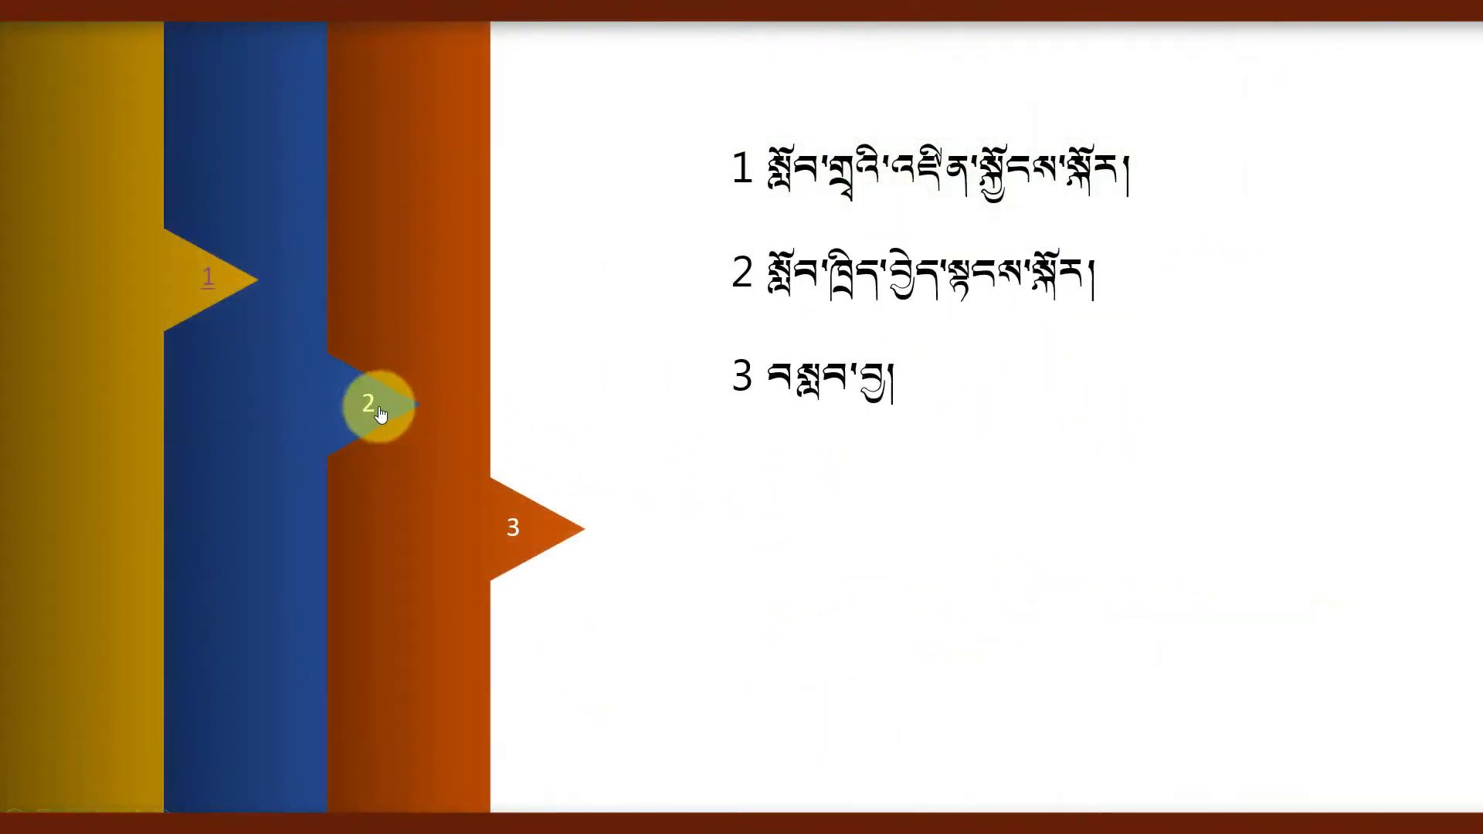
pyautogui.click(197, 274)
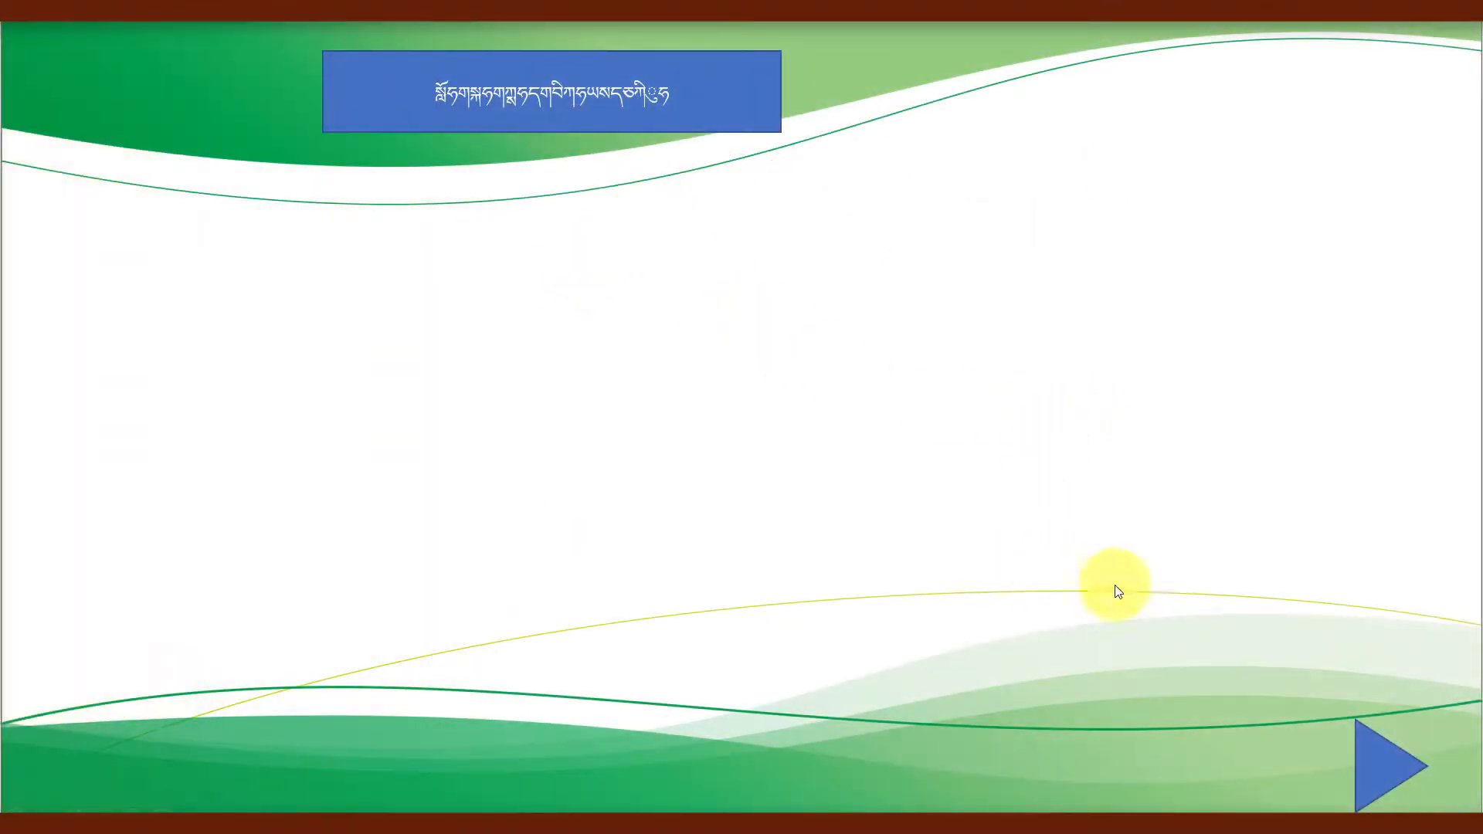
pyautogui.click(1388, 762)
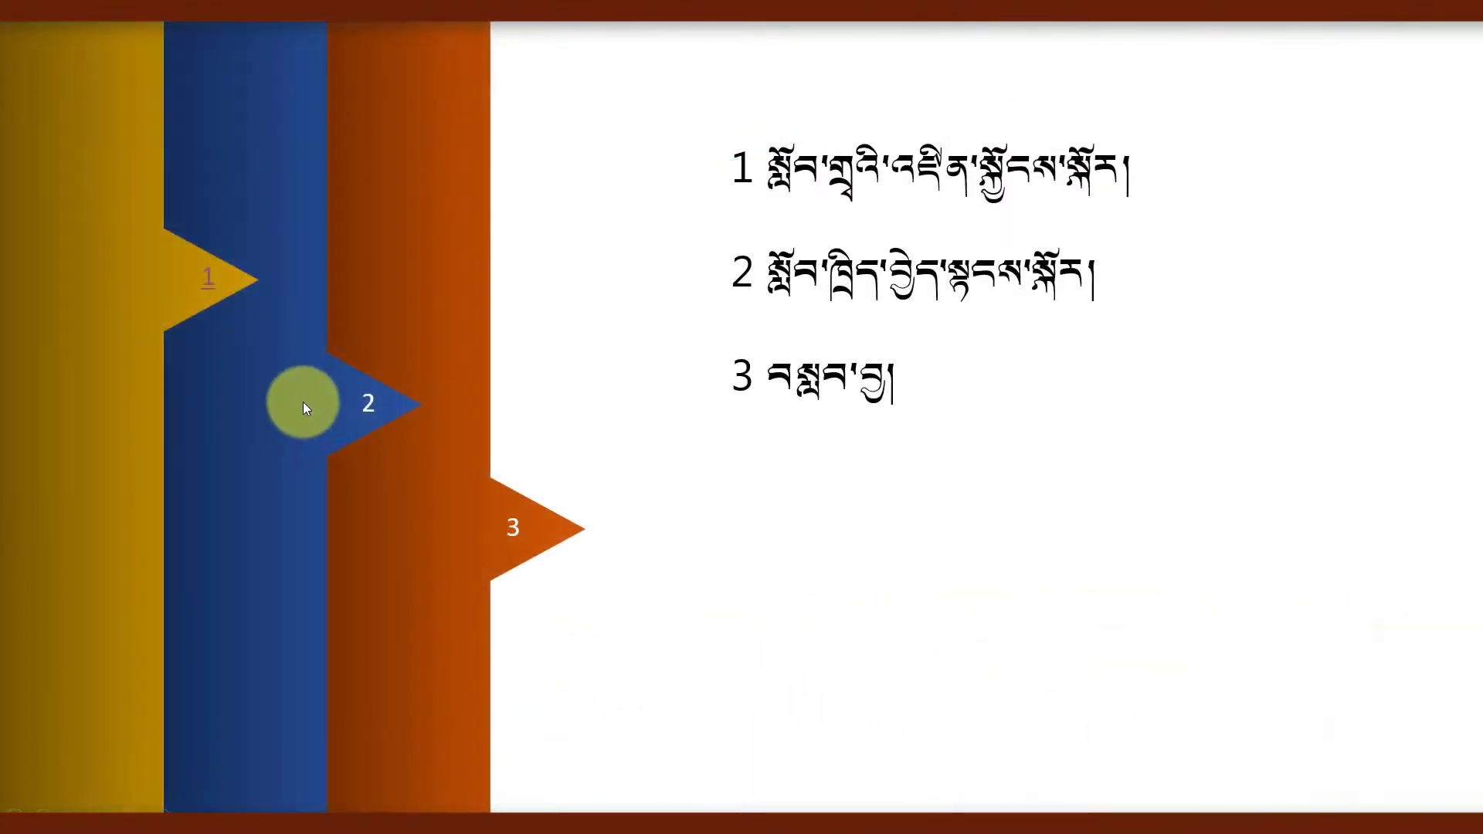
pyautogui.press('Escape')
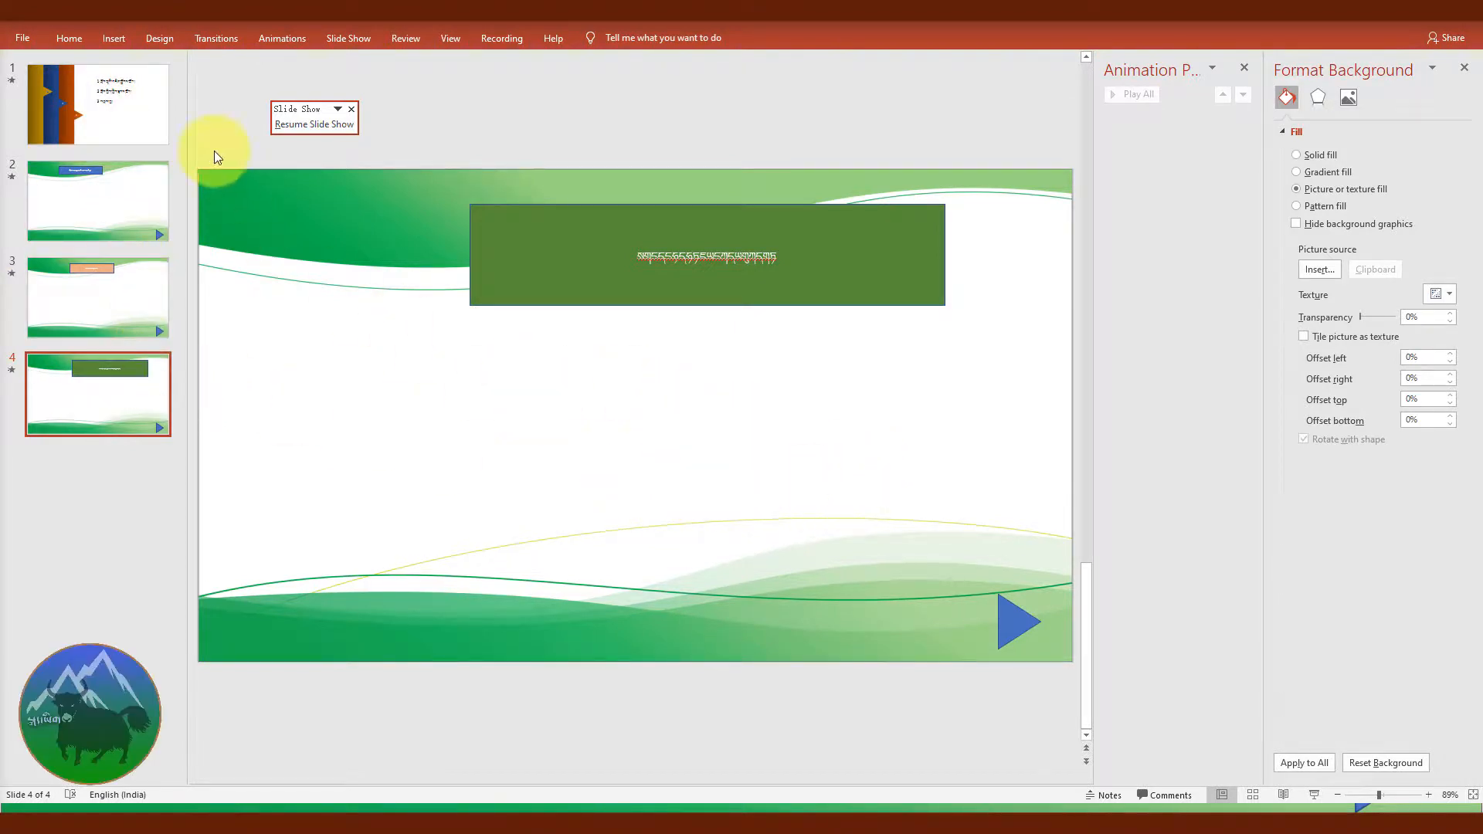
# Draw a small rounded rectangle on slide 4, between the green title box and the return triangle.
pyautogui.click(115, 40)
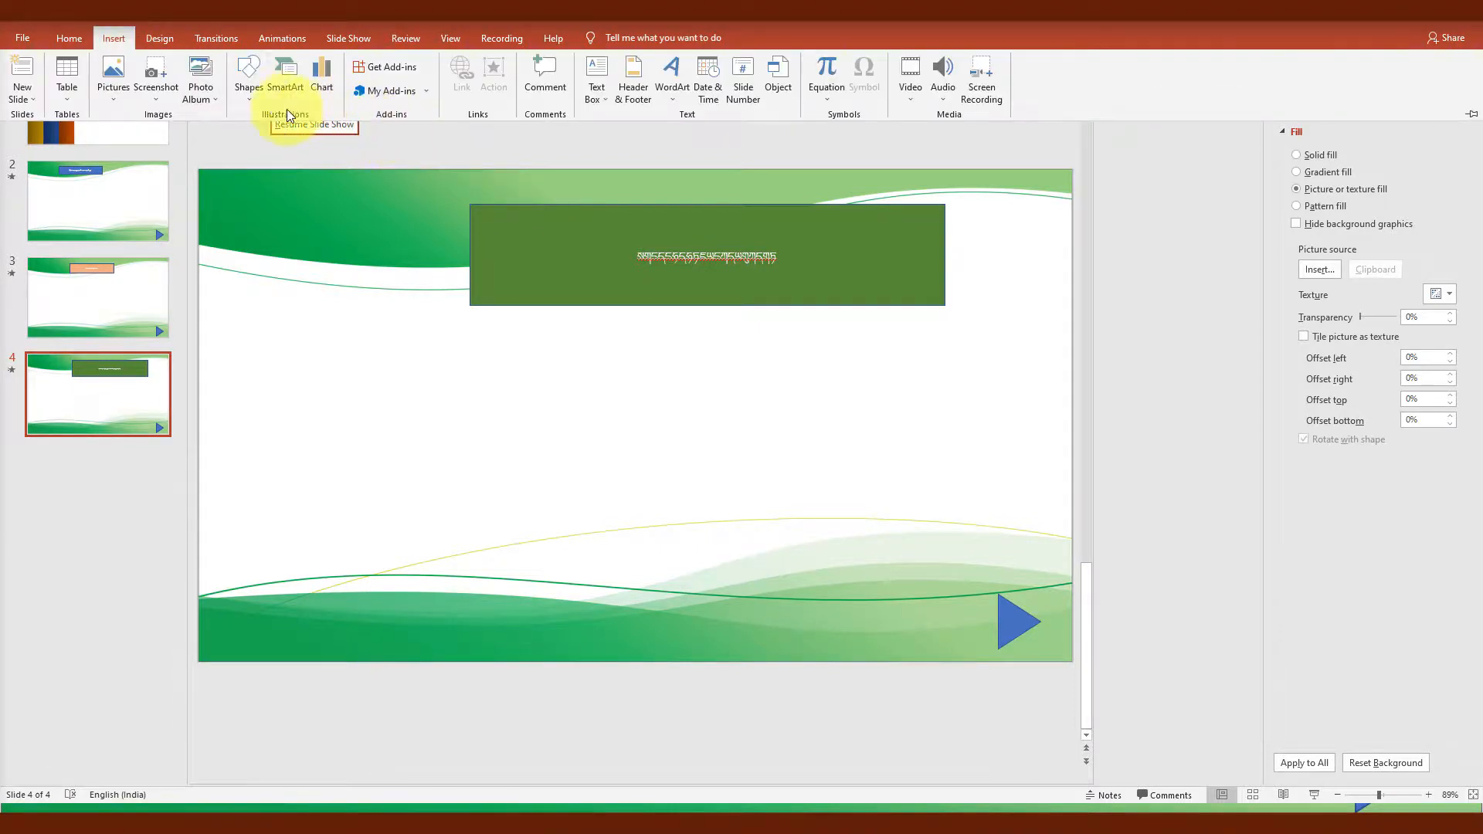
pyautogui.click(249, 91)
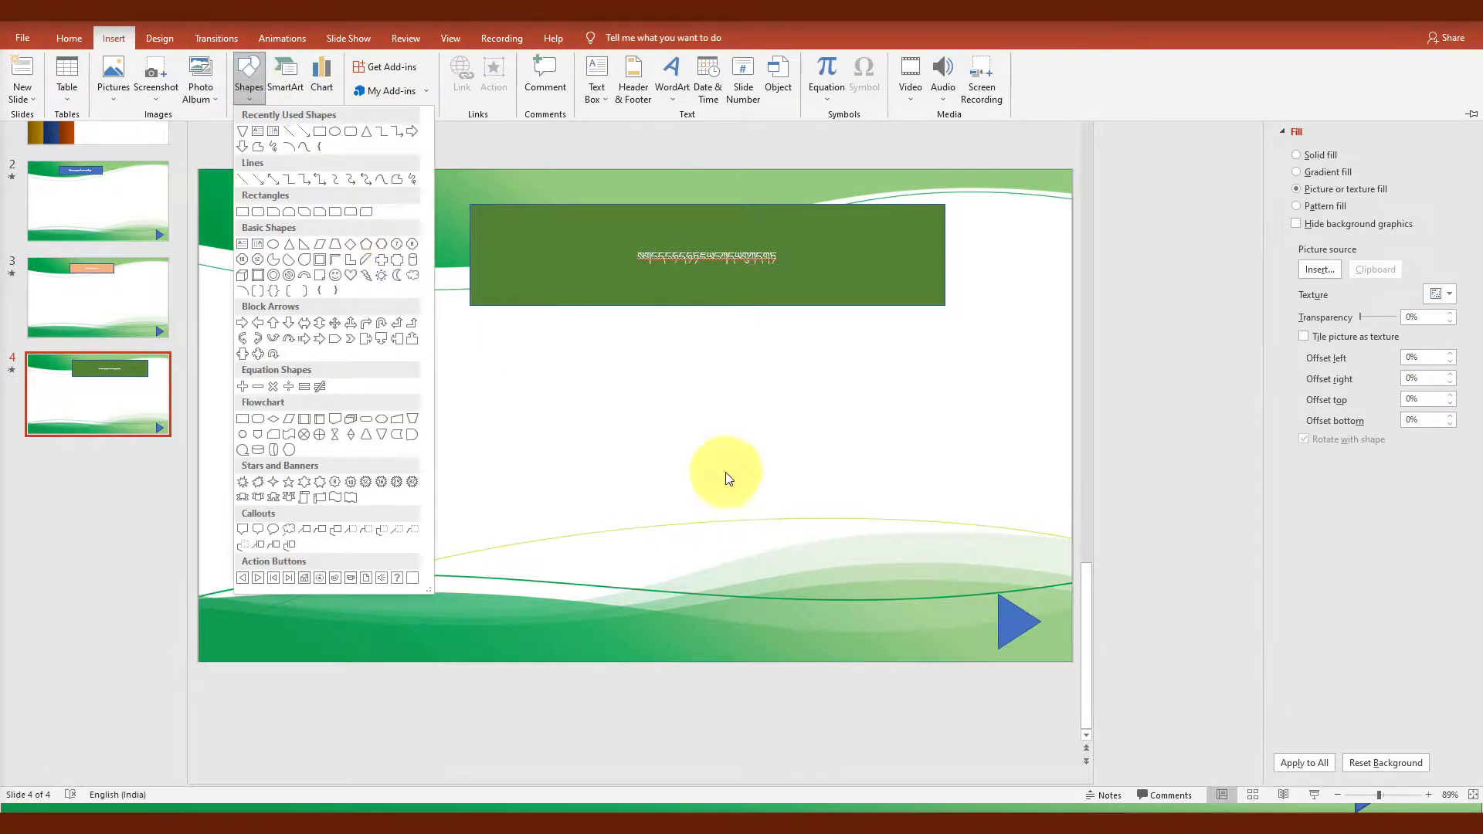
pyautogui.click(360, 136)
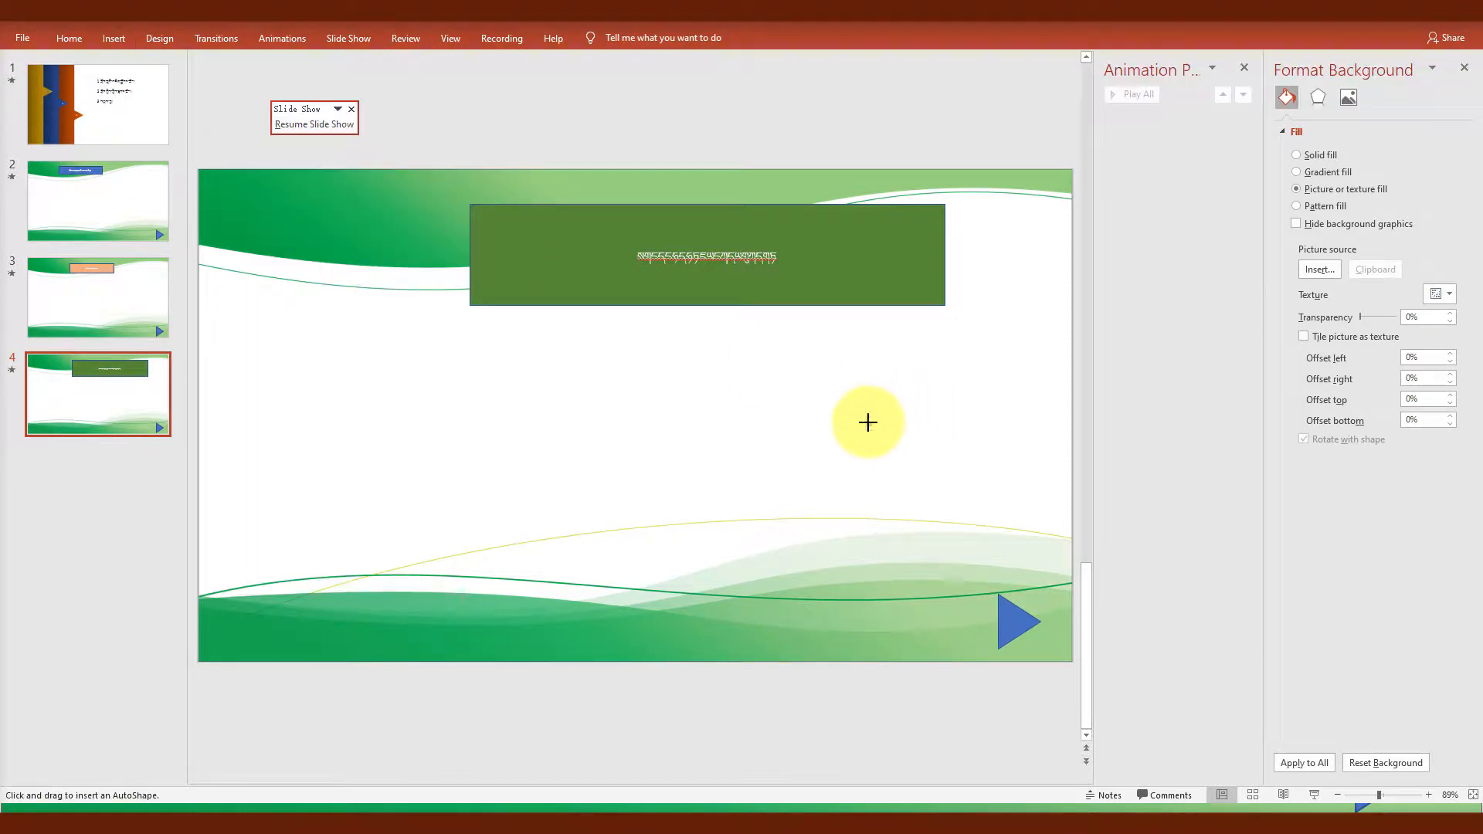
pyautogui.moveTo(868, 422); pyautogui.dragTo(962, 452)
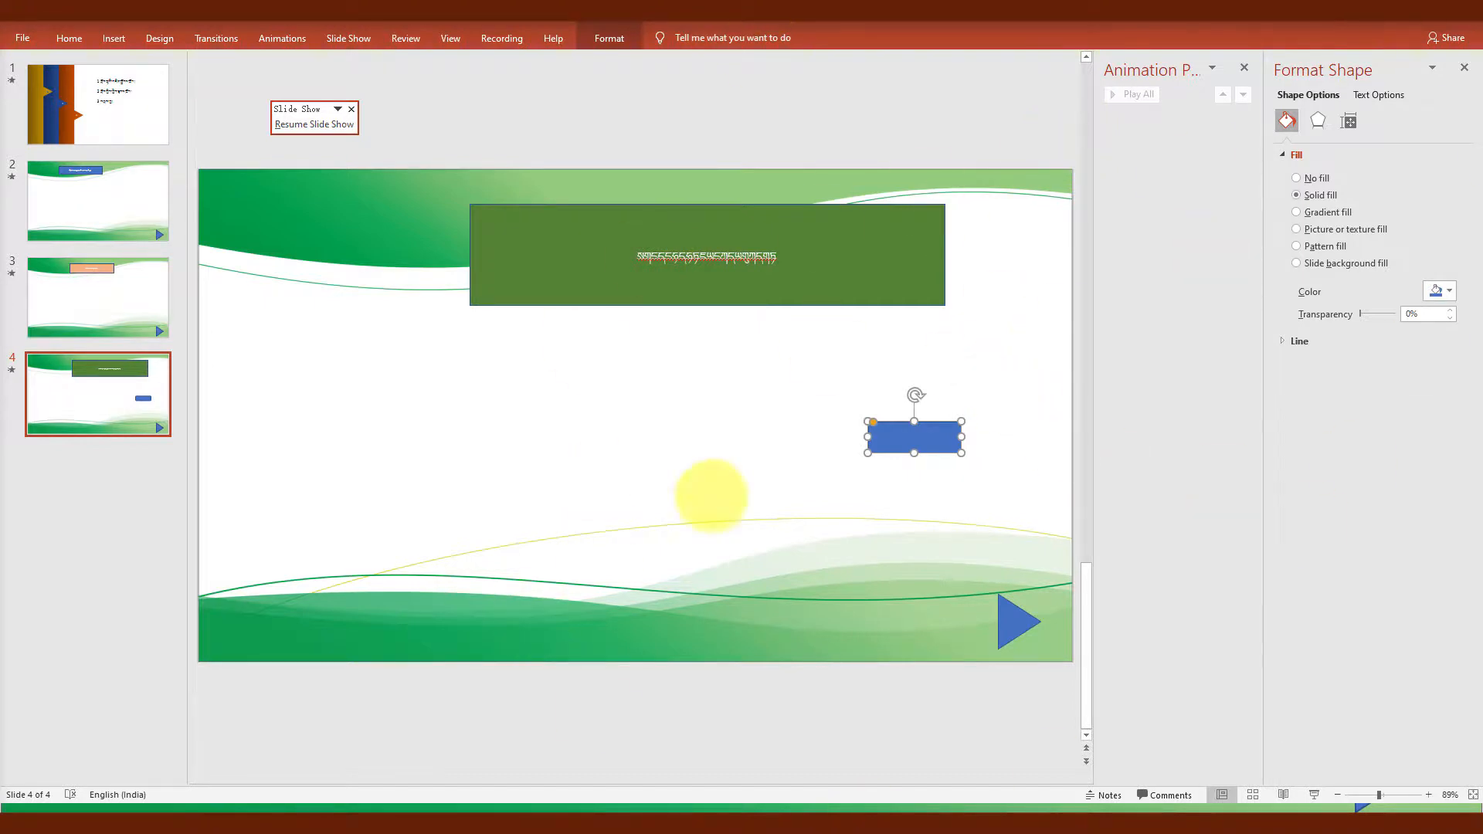
# Hyperlink the rounded rectangle on slide 4 to the web address of the YouTube channel page open in the browser.
pyautogui.click(569, 657)
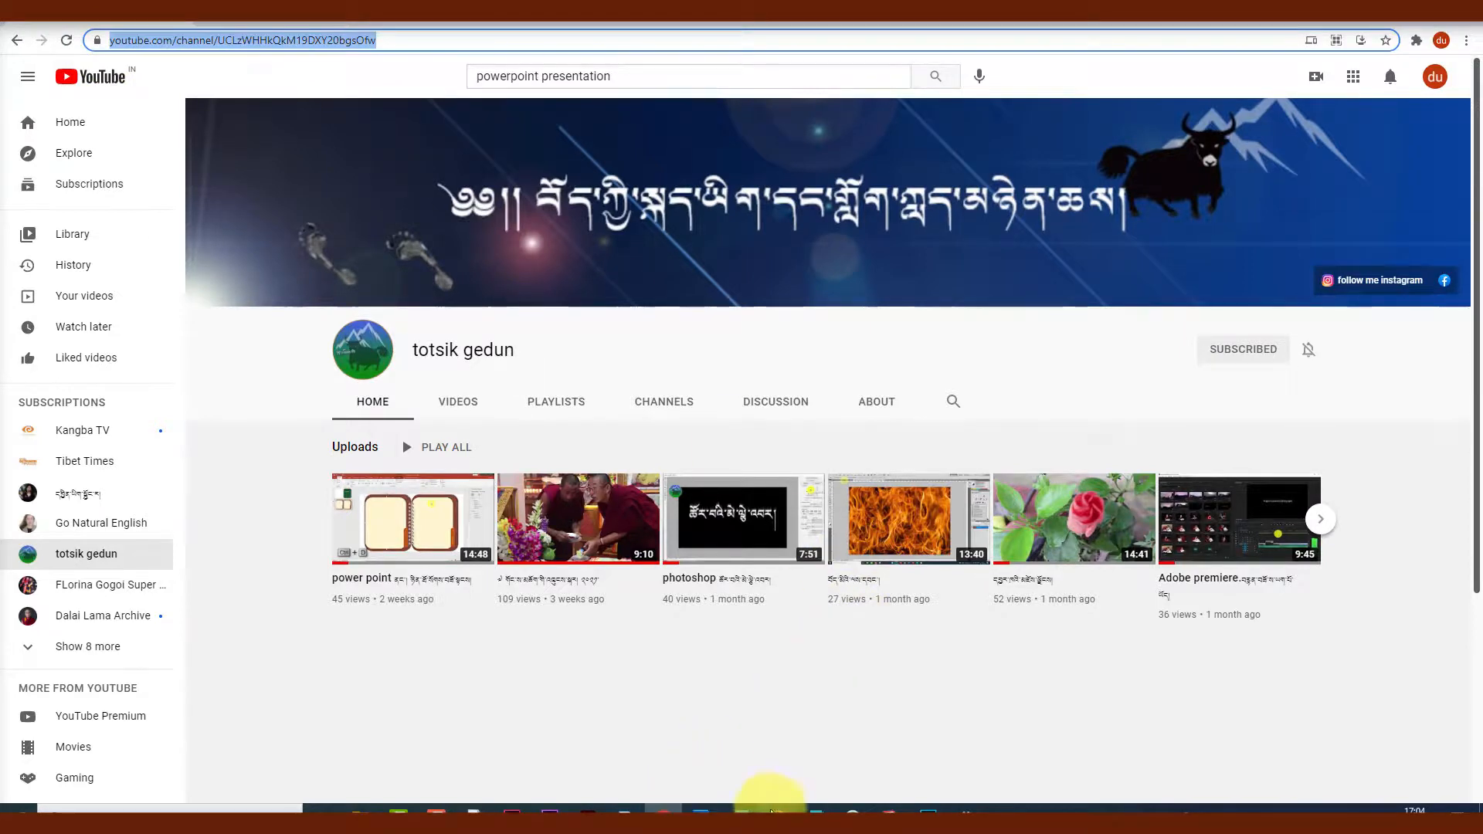
pyautogui.click(776, 807)
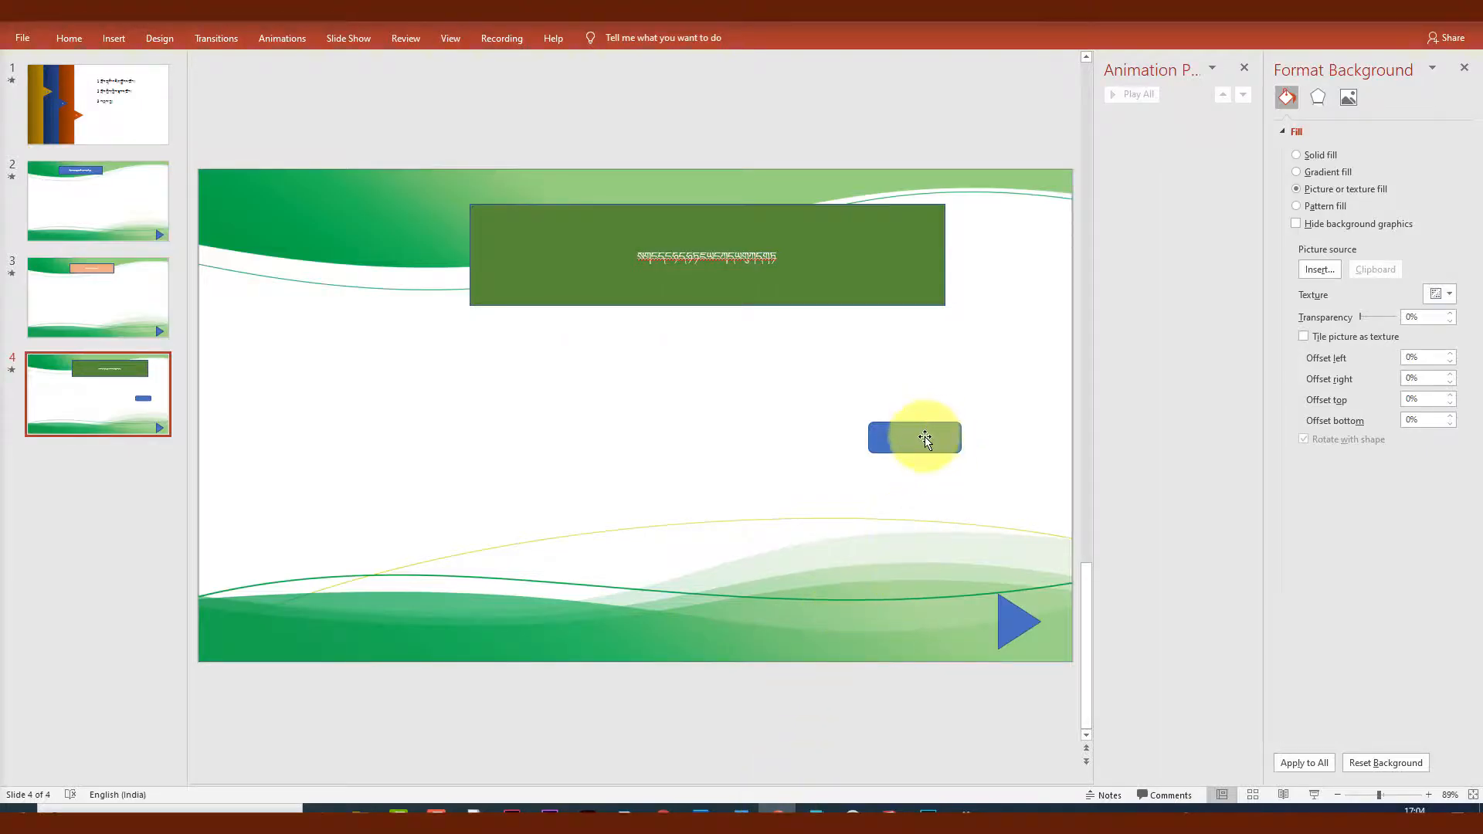
pyautogui.click(927, 437)
pyautogui.hotkey('ctrl', 'k')
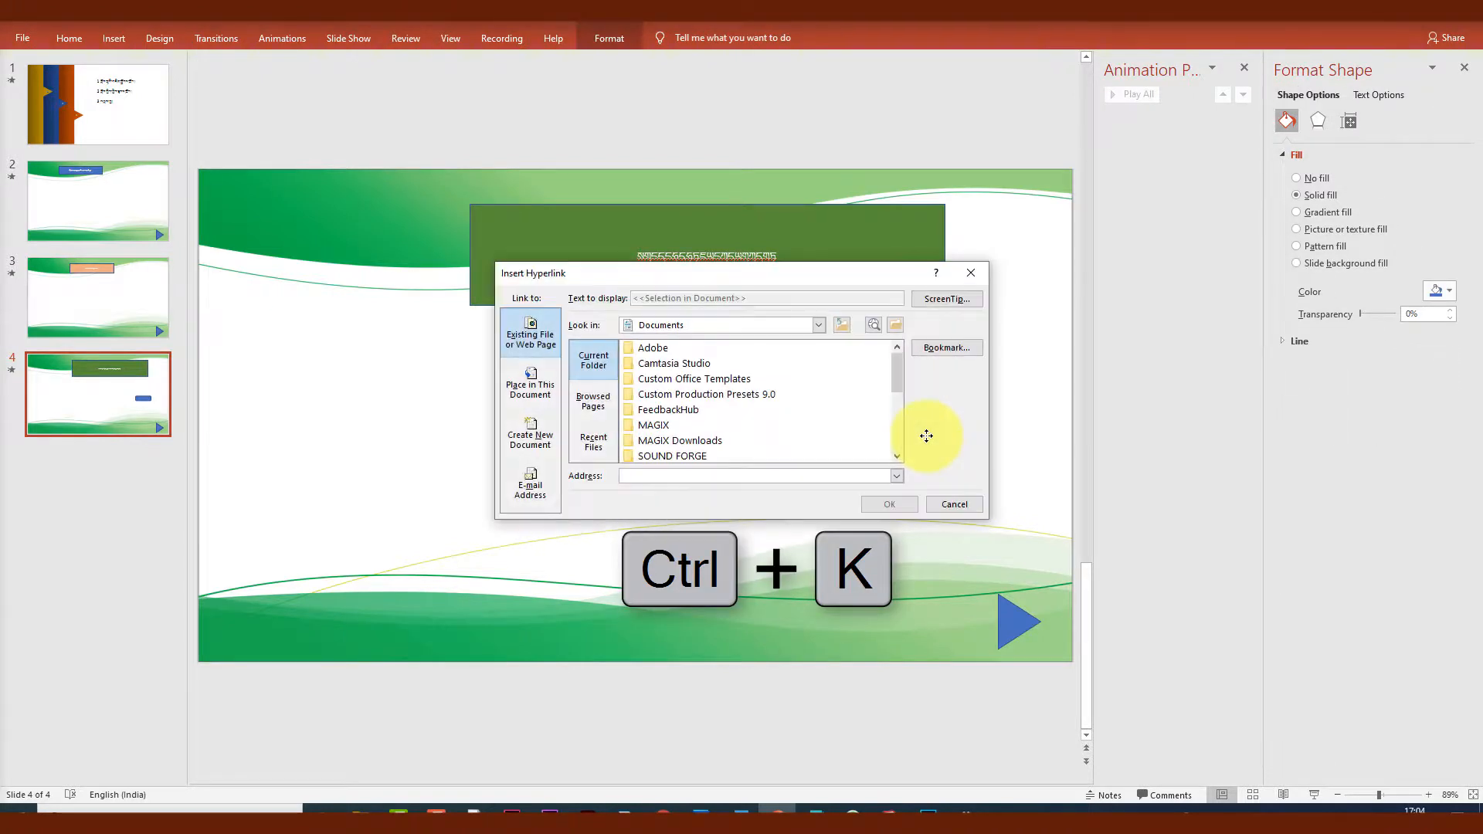
pyautogui.click(536, 336)
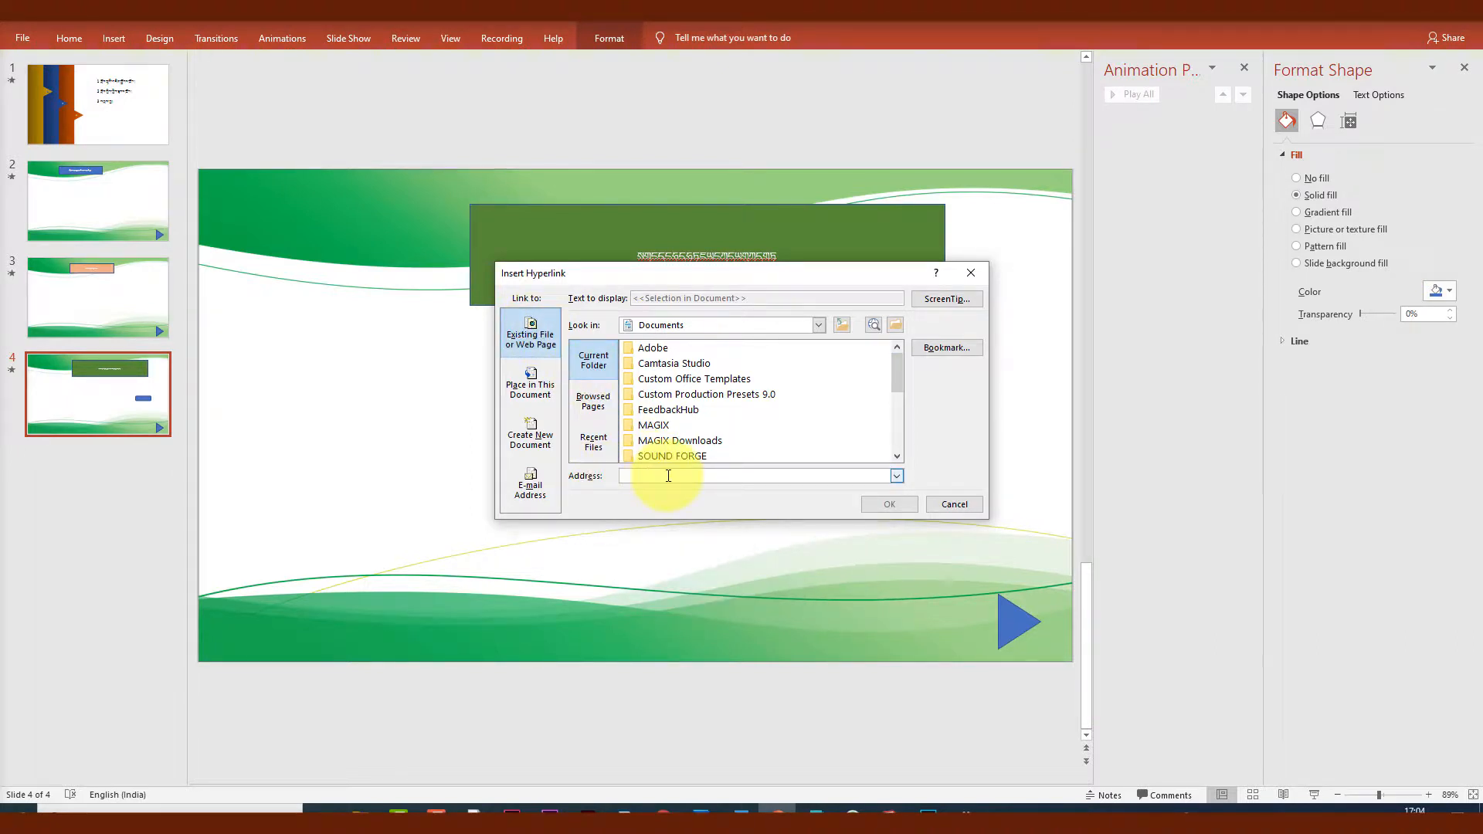
pyautogui.write('https://www.youtube.com/channel/UCLzWHHkQkM19DXY20bgsOfw')
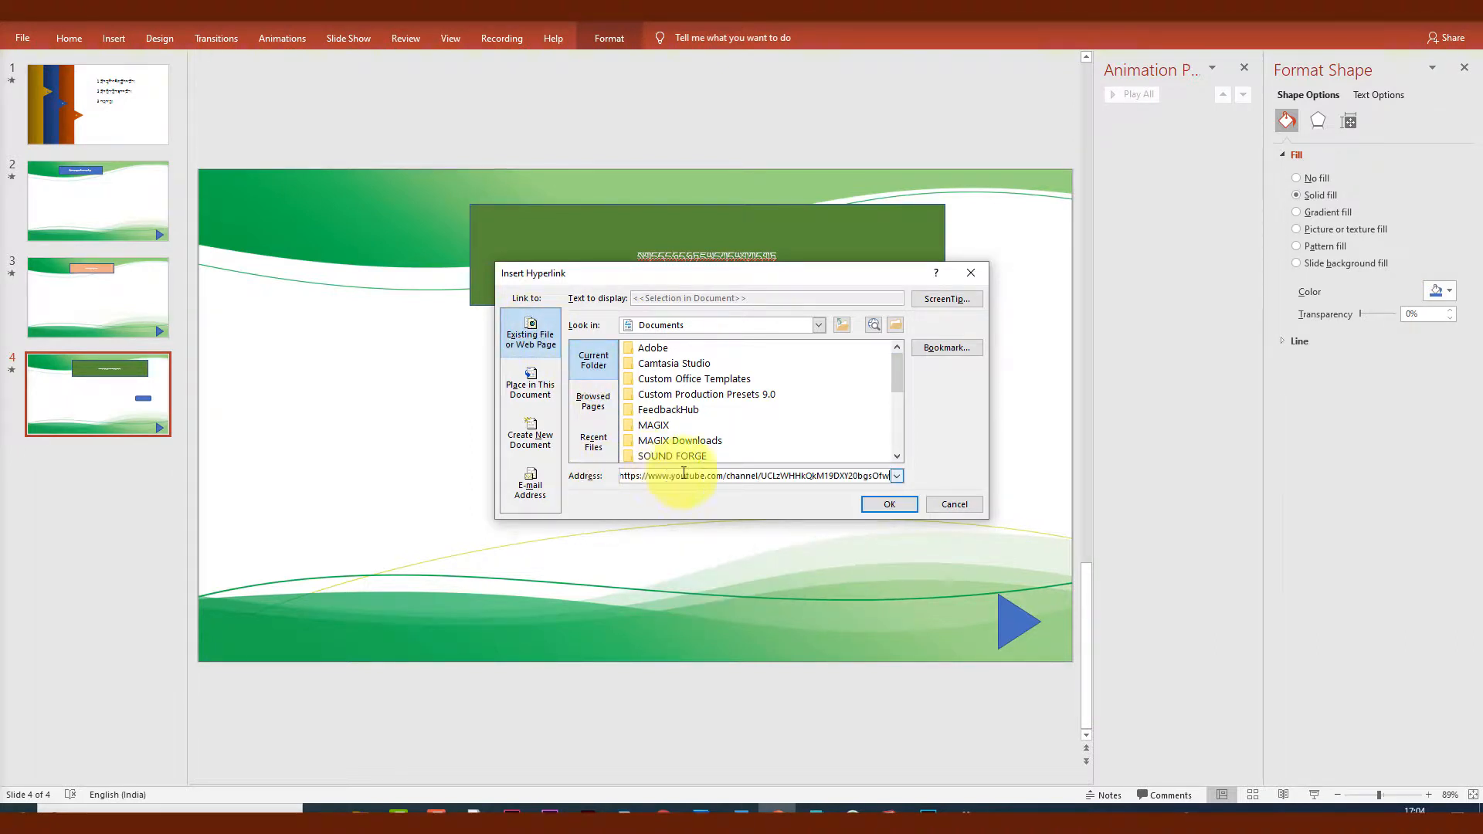
pyautogui.click(889, 510)
pyautogui.click(821, 466)
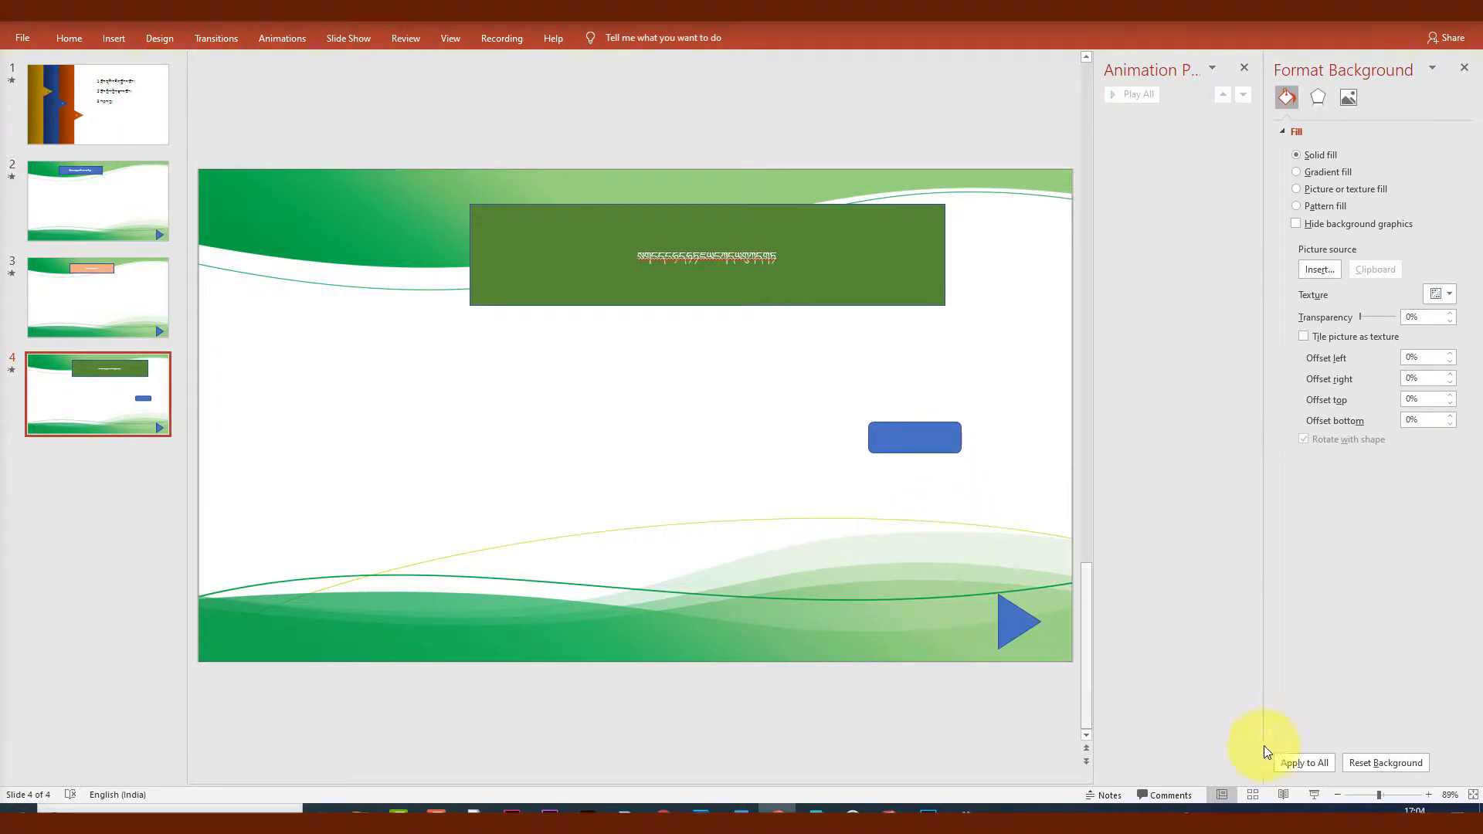
# Play slide 4 as a slide show, test the rounded rectangle's YouTube link, and return to the presentation.
pyautogui.click(1314, 798)
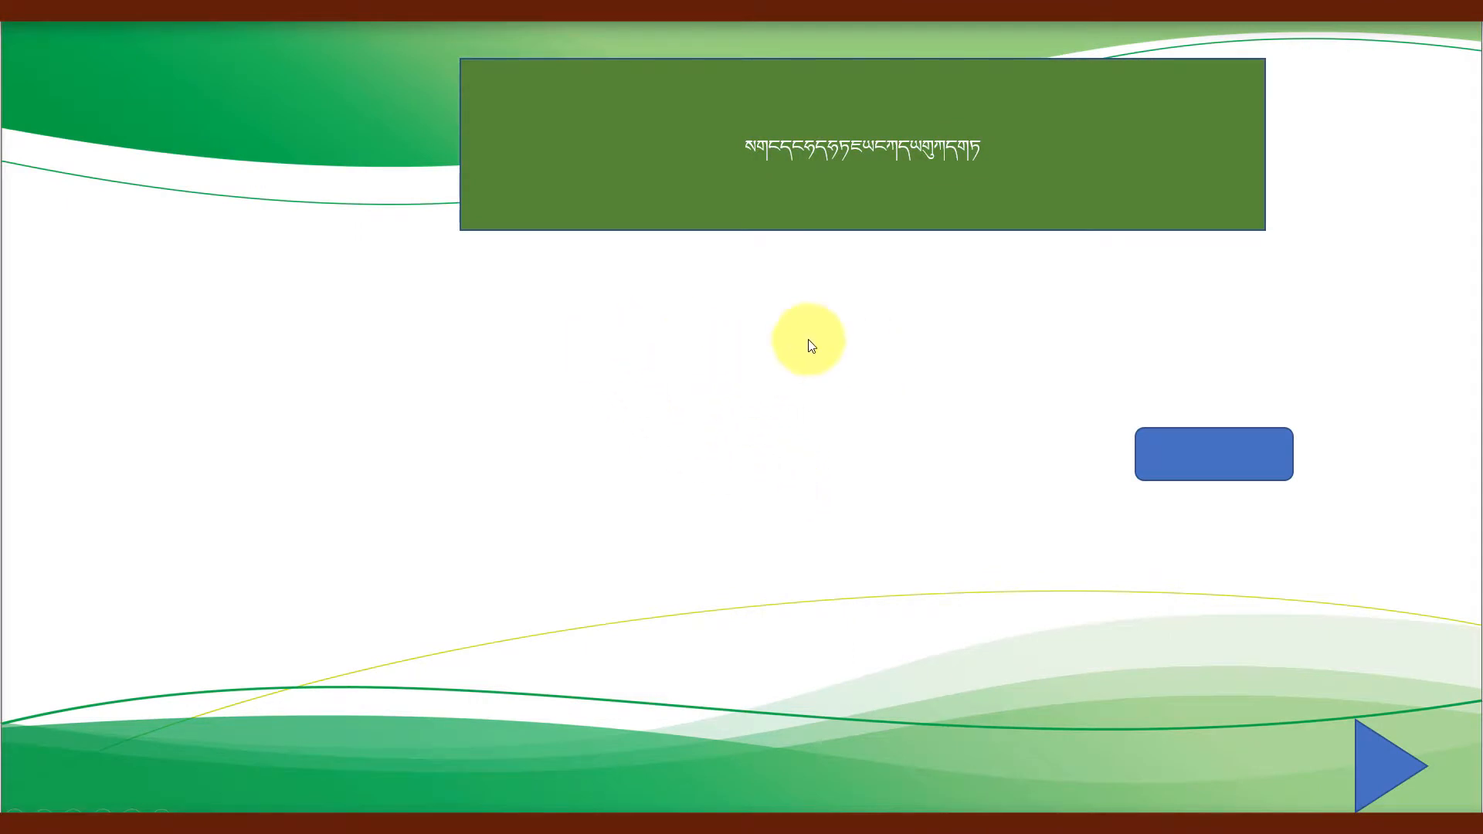
pyautogui.click(1238, 455)
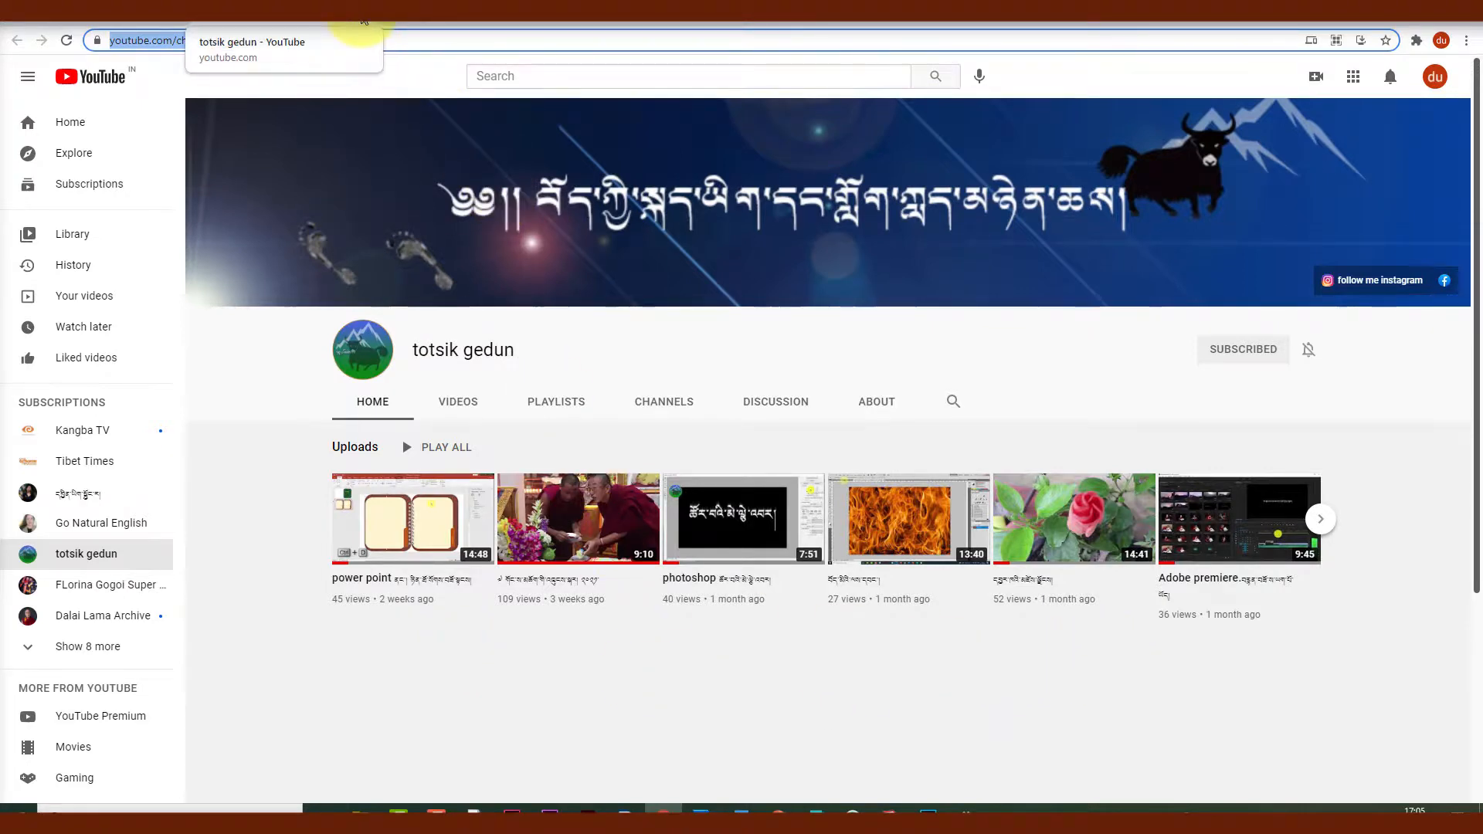
pyautogui.hotkey('alt', 'Tab')
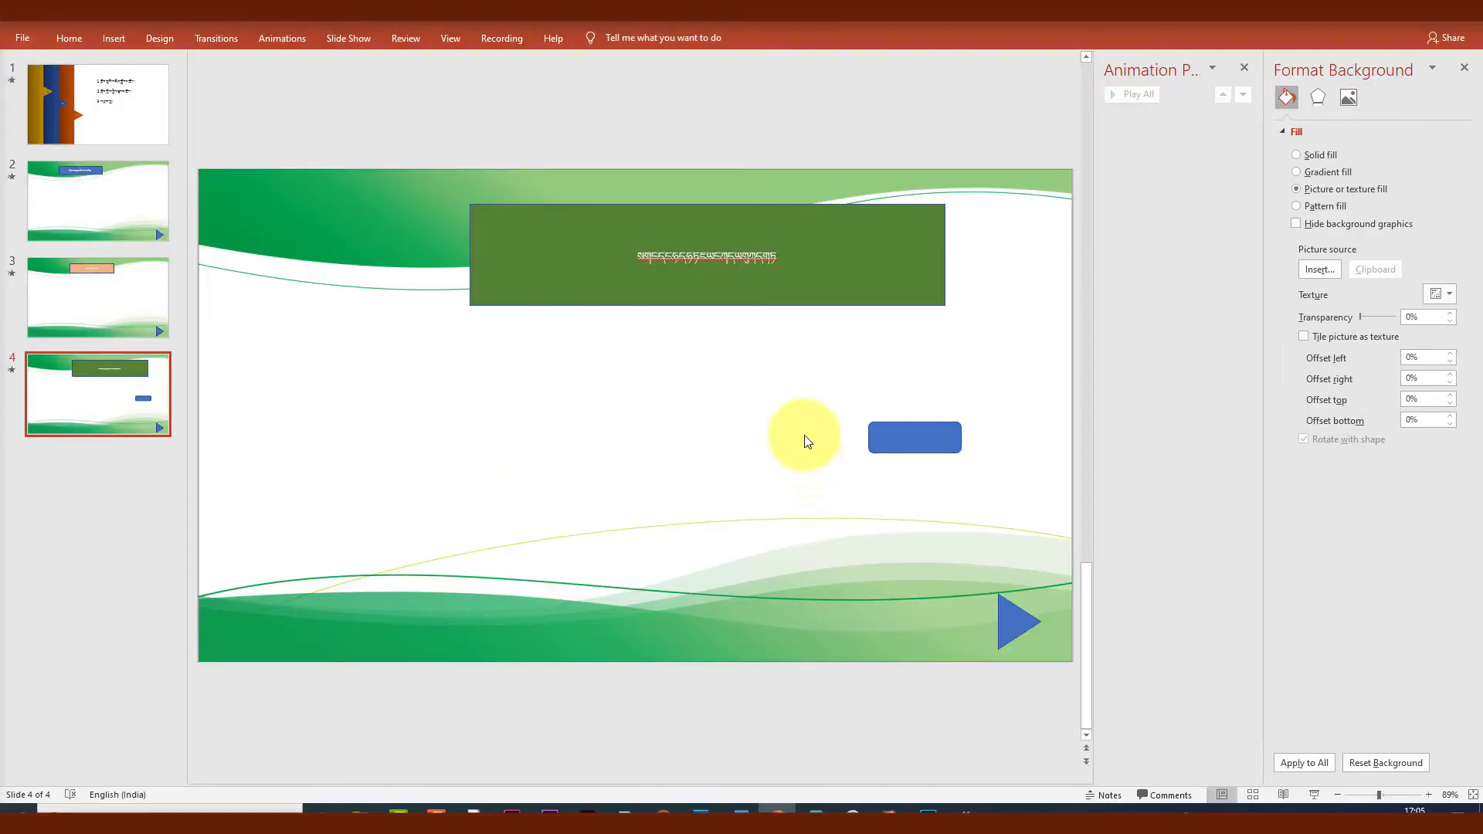
# Draw a small oval on slide 3, above the return triangle near the slide's right edge.
pyautogui.click(110, 304)
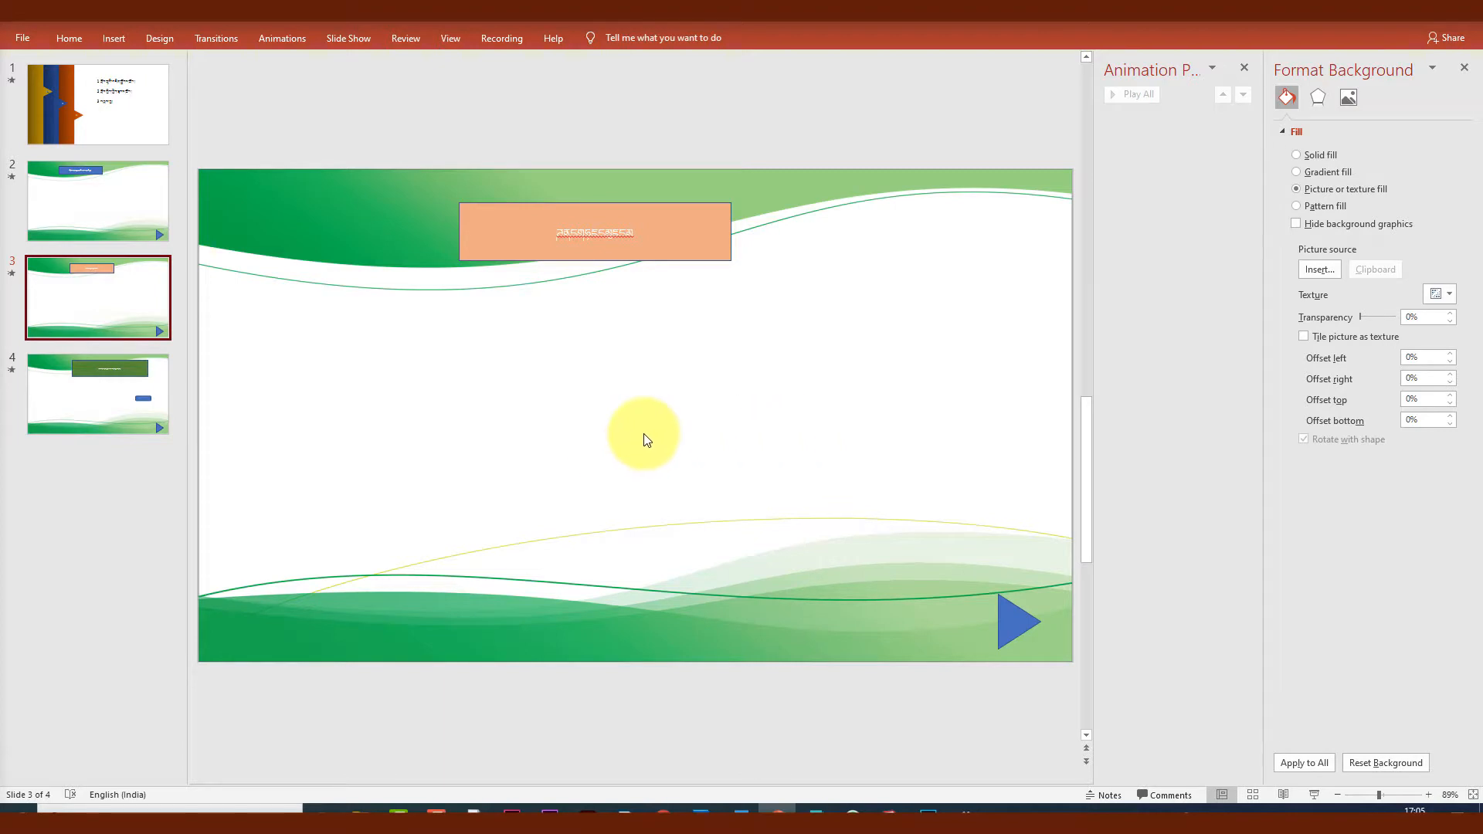
pyautogui.click(120, 38)
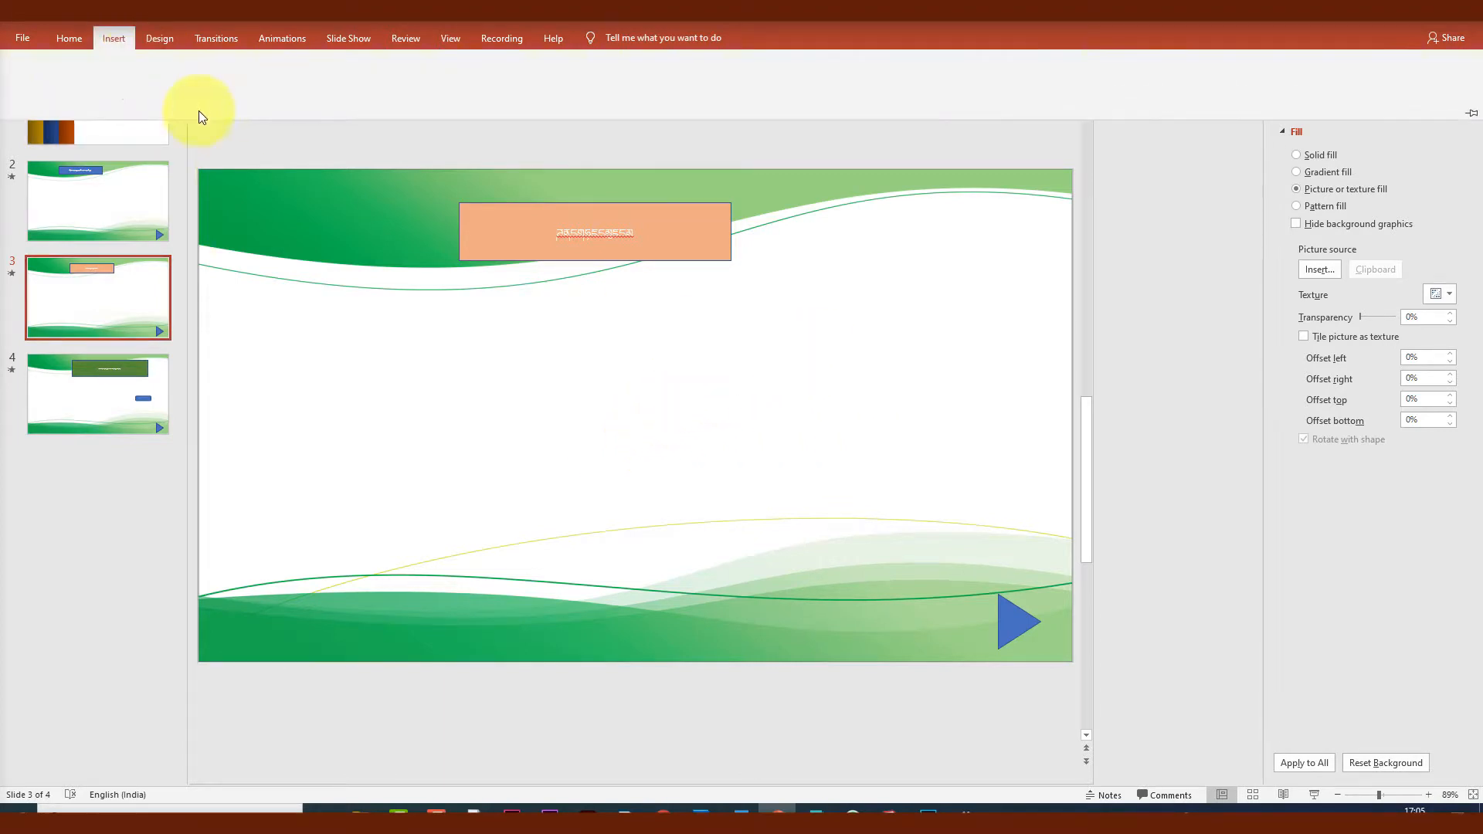
pyautogui.click(247, 104)
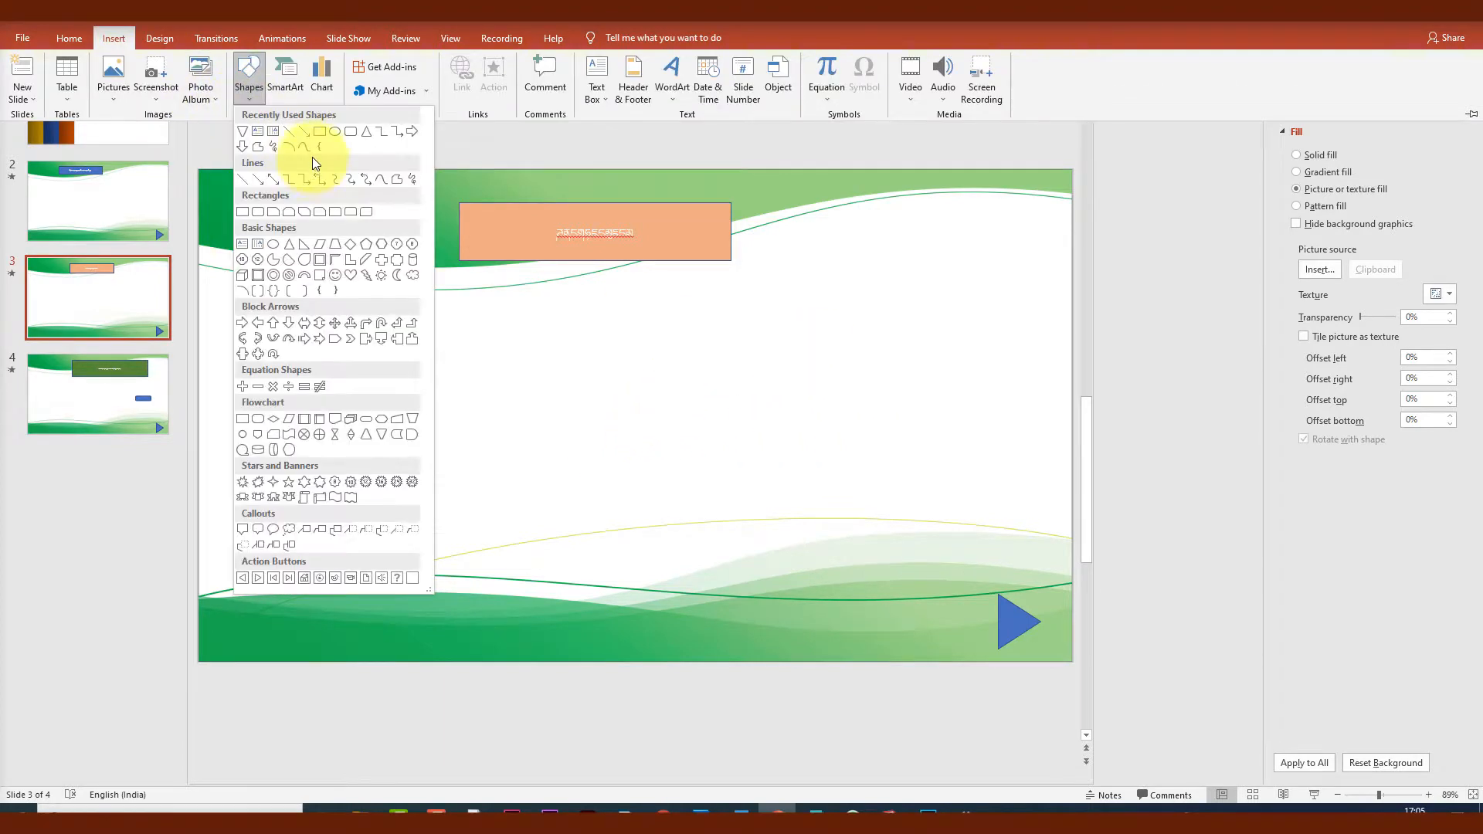
pyautogui.click(340, 133)
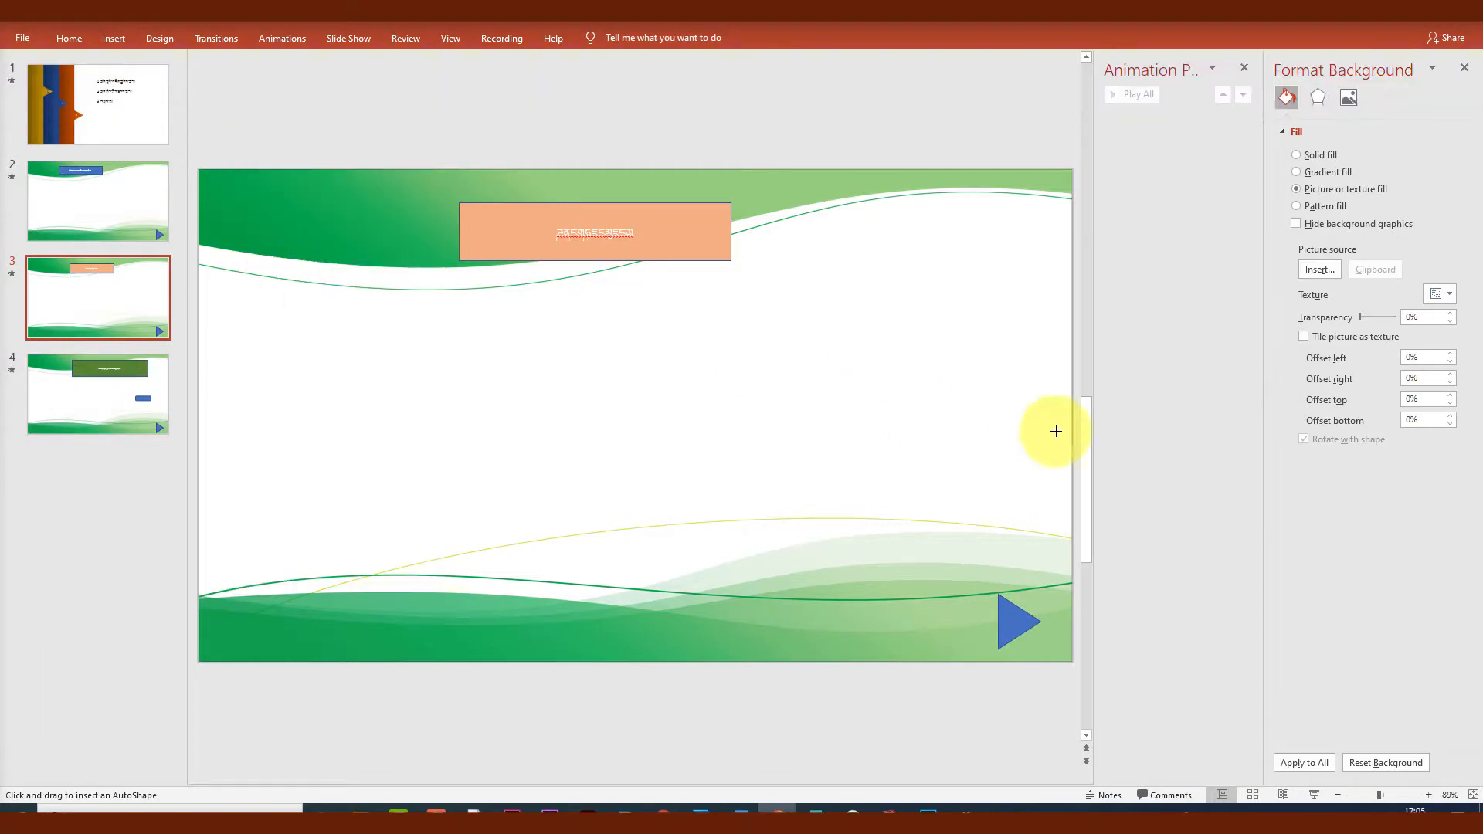
pyautogui.moveTo(923, 402); pyautogui.dragTo(1002, 439)
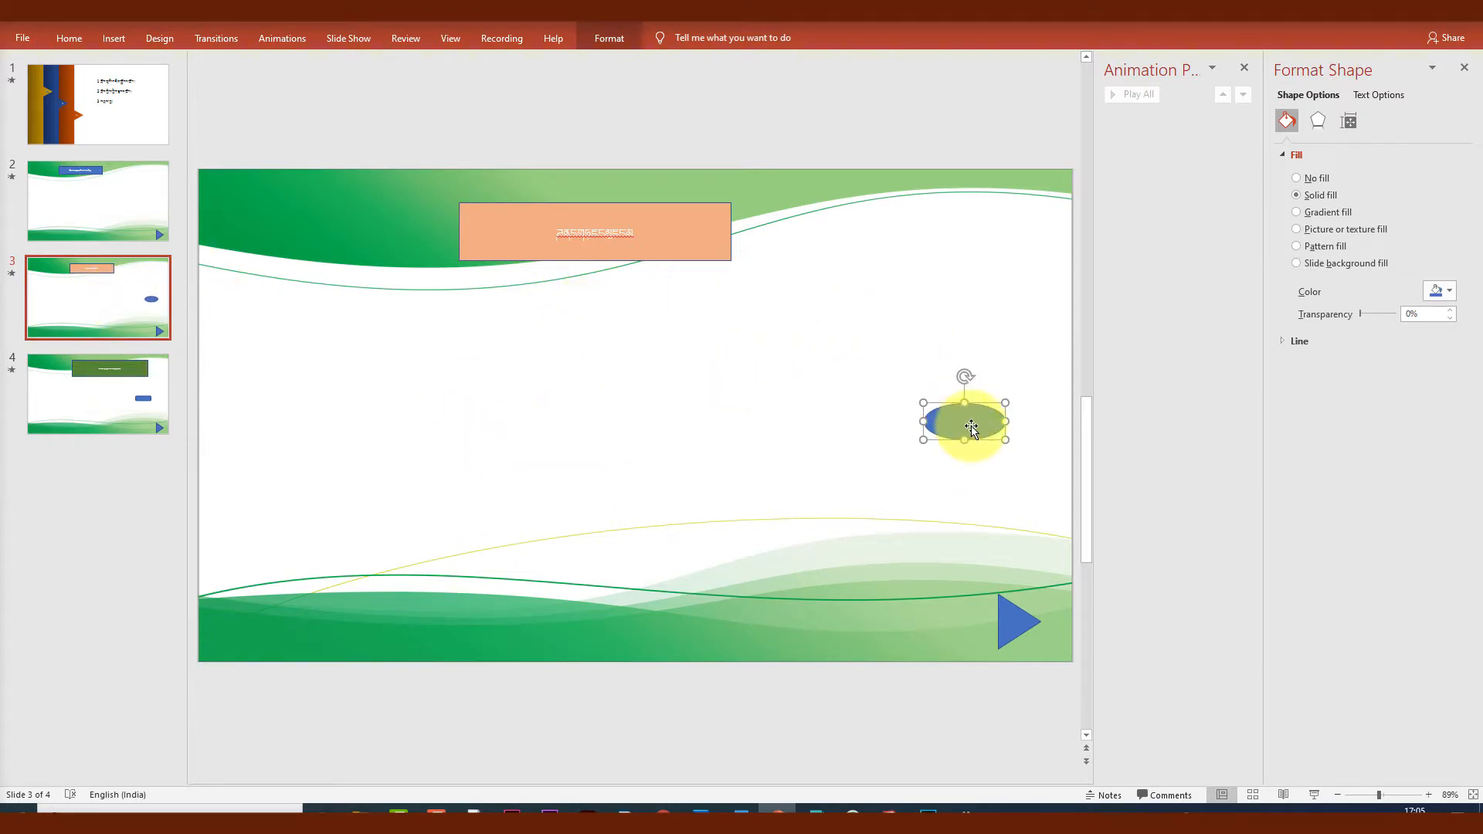
# Hyperlink the oval on slide 3 to the existing PowerPoint .pptx file in the Documents folder.
pyautogui.hotkey('ctrl', 'k')
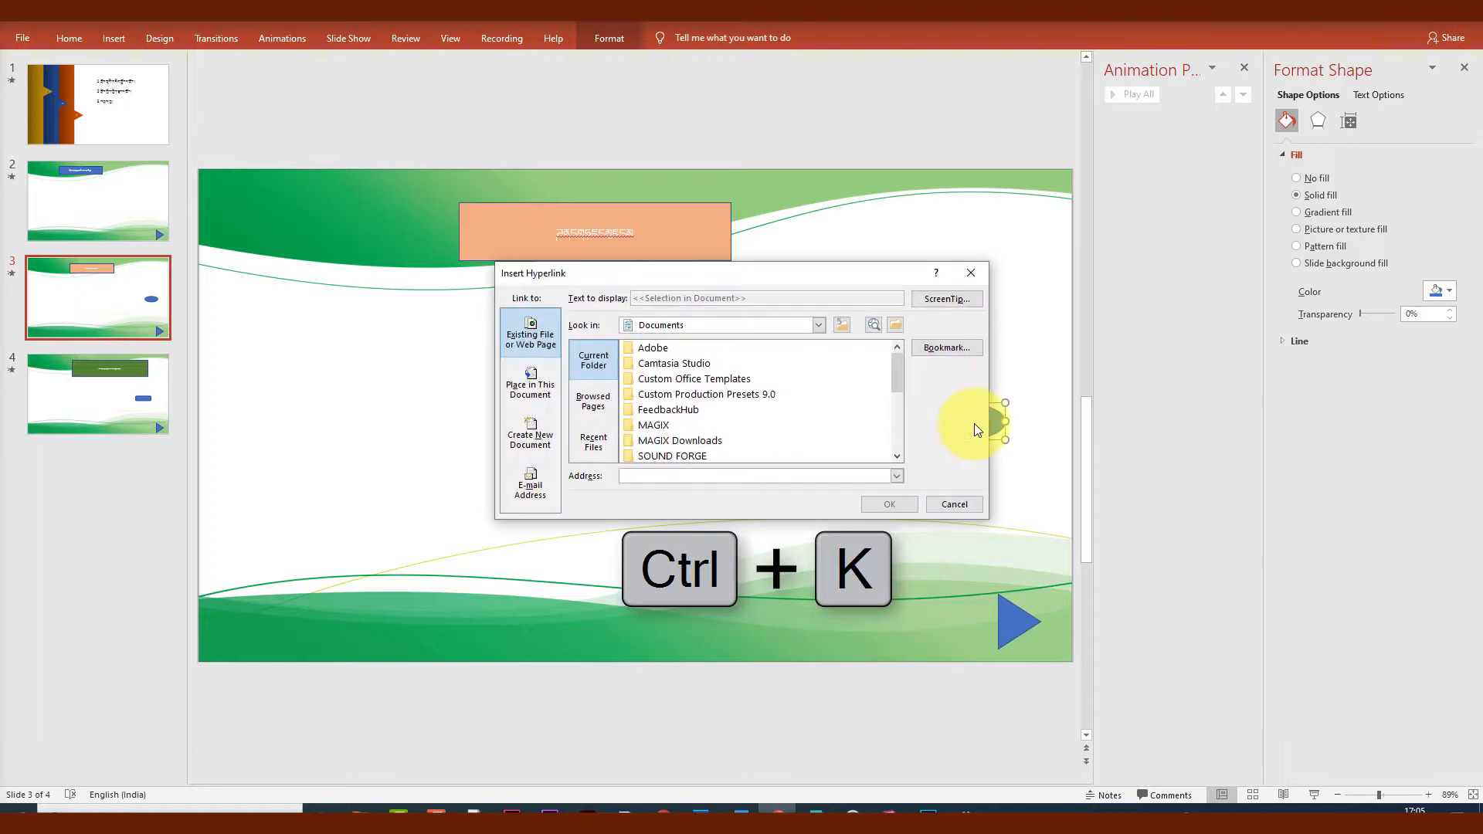
pyautogui.click(592, 401)
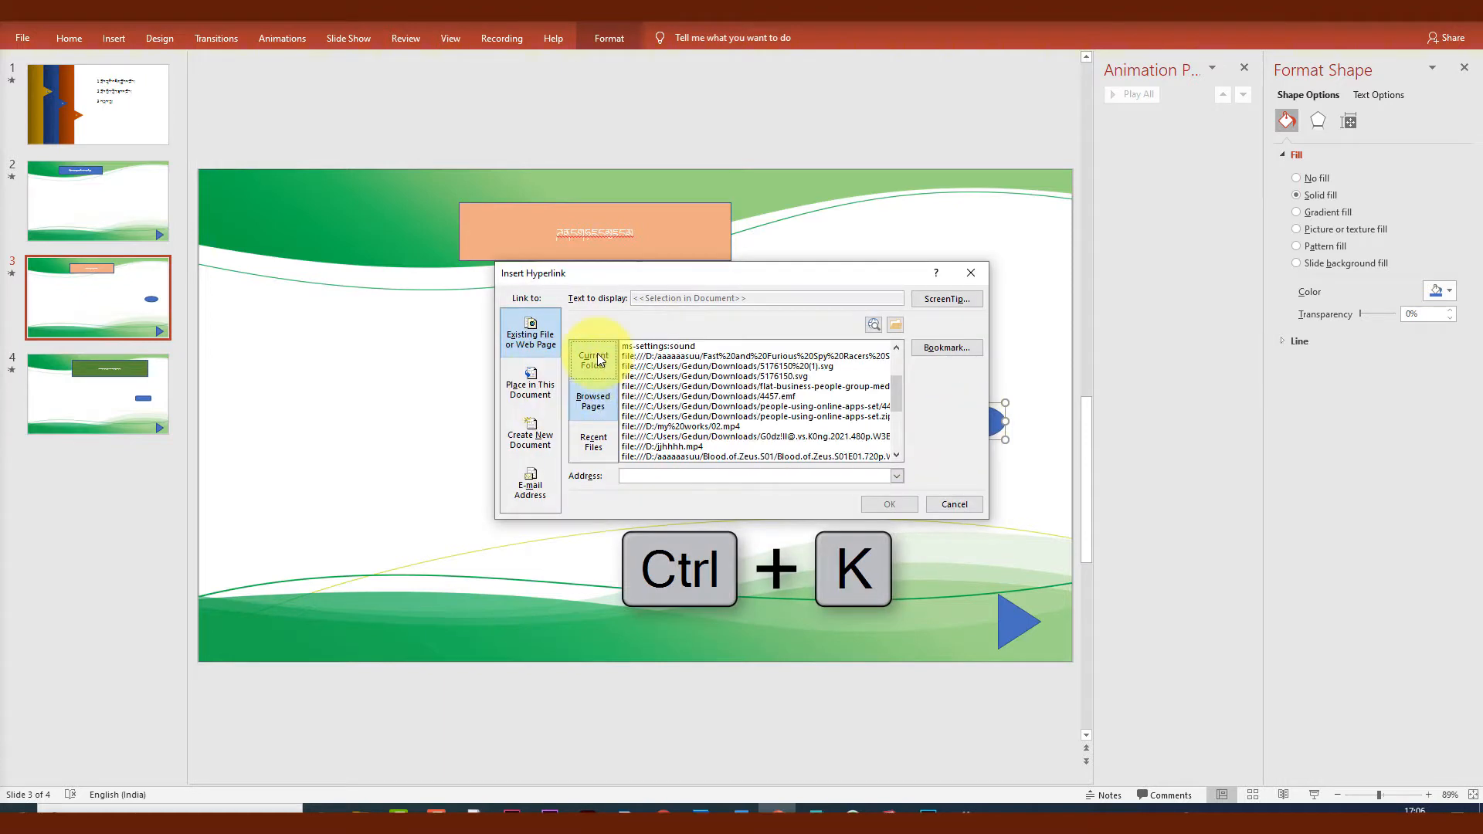
pyautogui.click(599, 360)
pyautogui.scroll(-5, 695, 406)
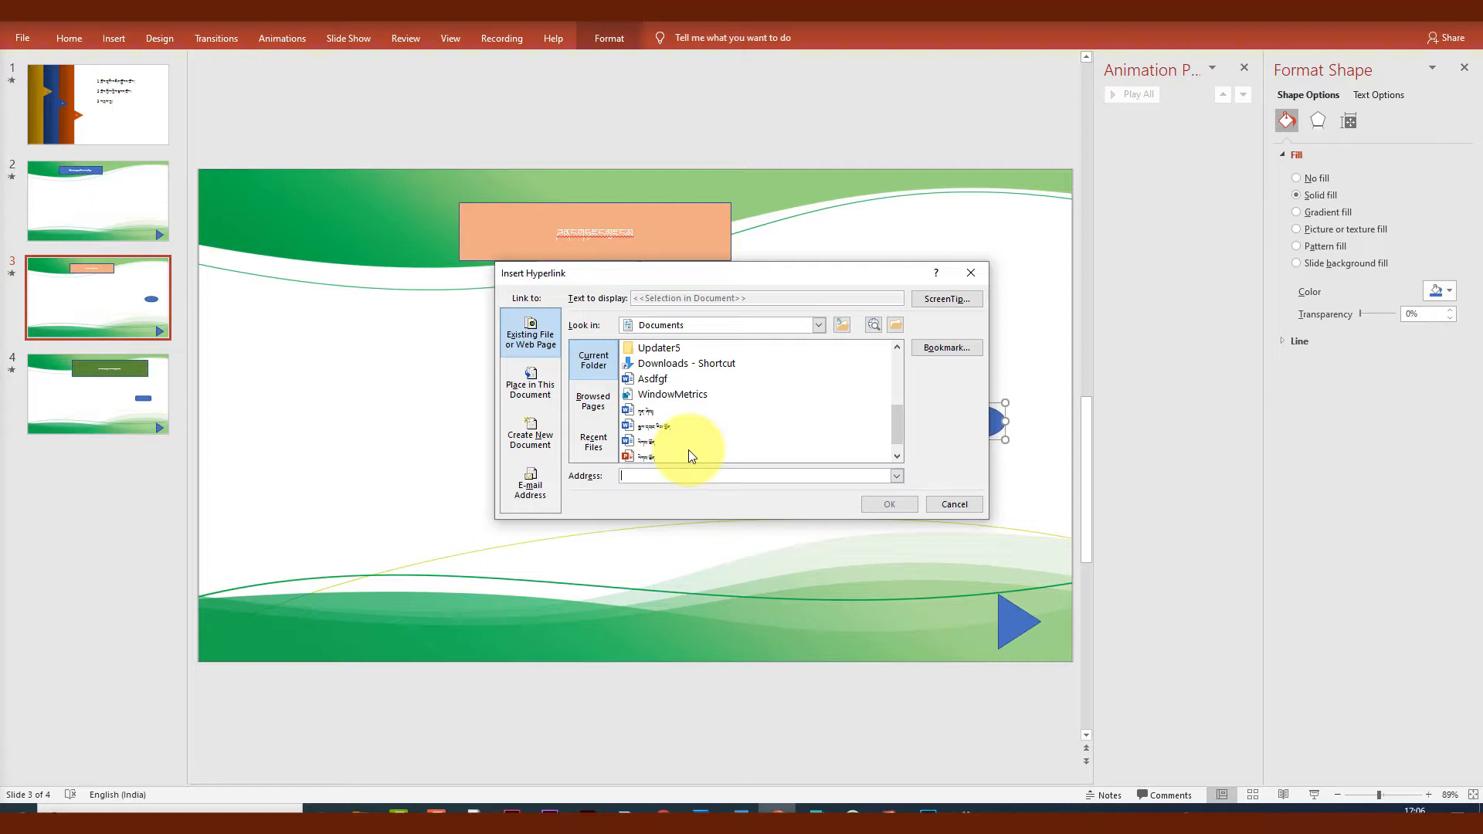
pyautogui.click(645, 456)
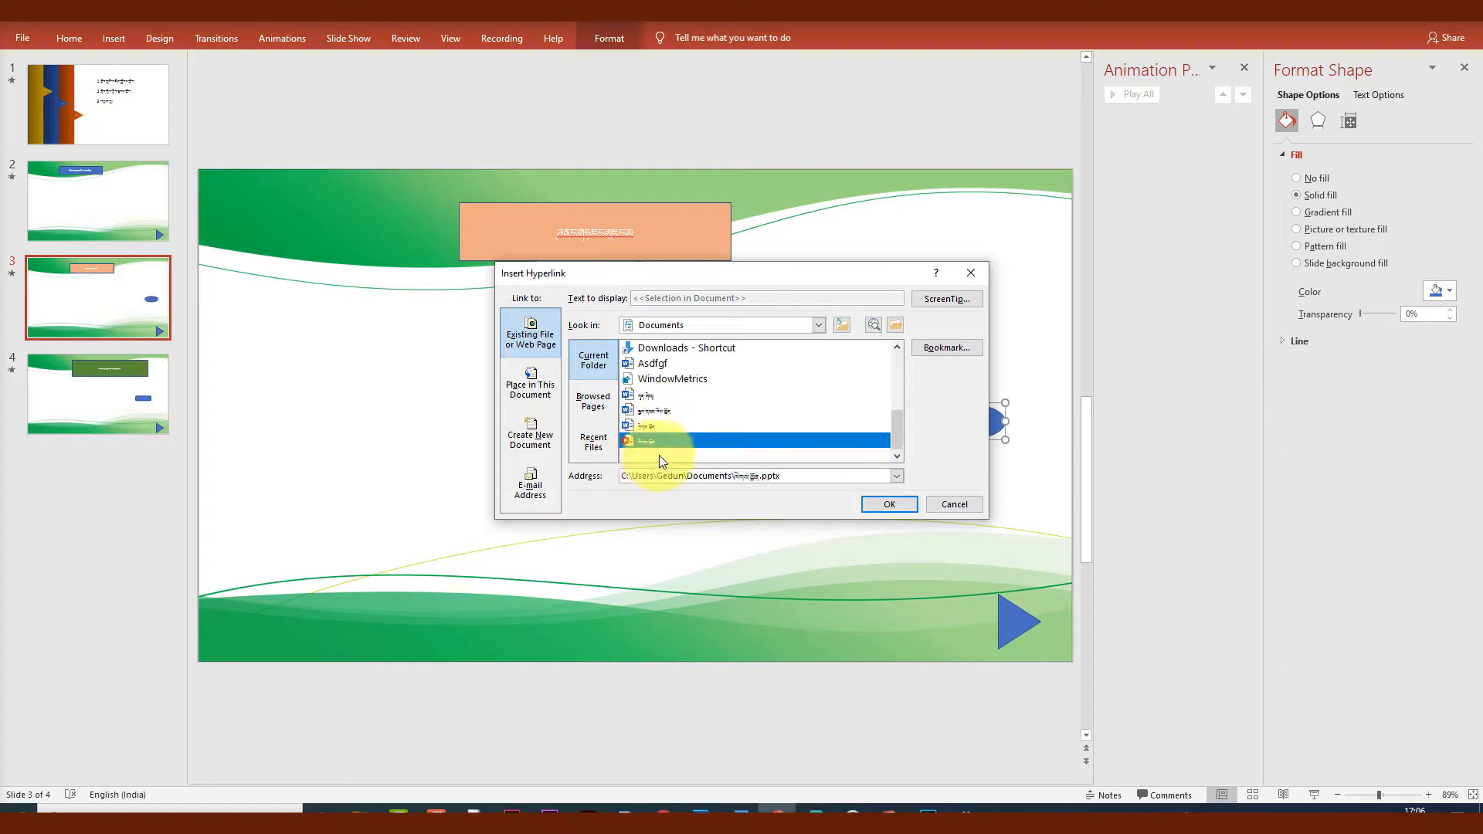
pyautogui.click(884, 502)
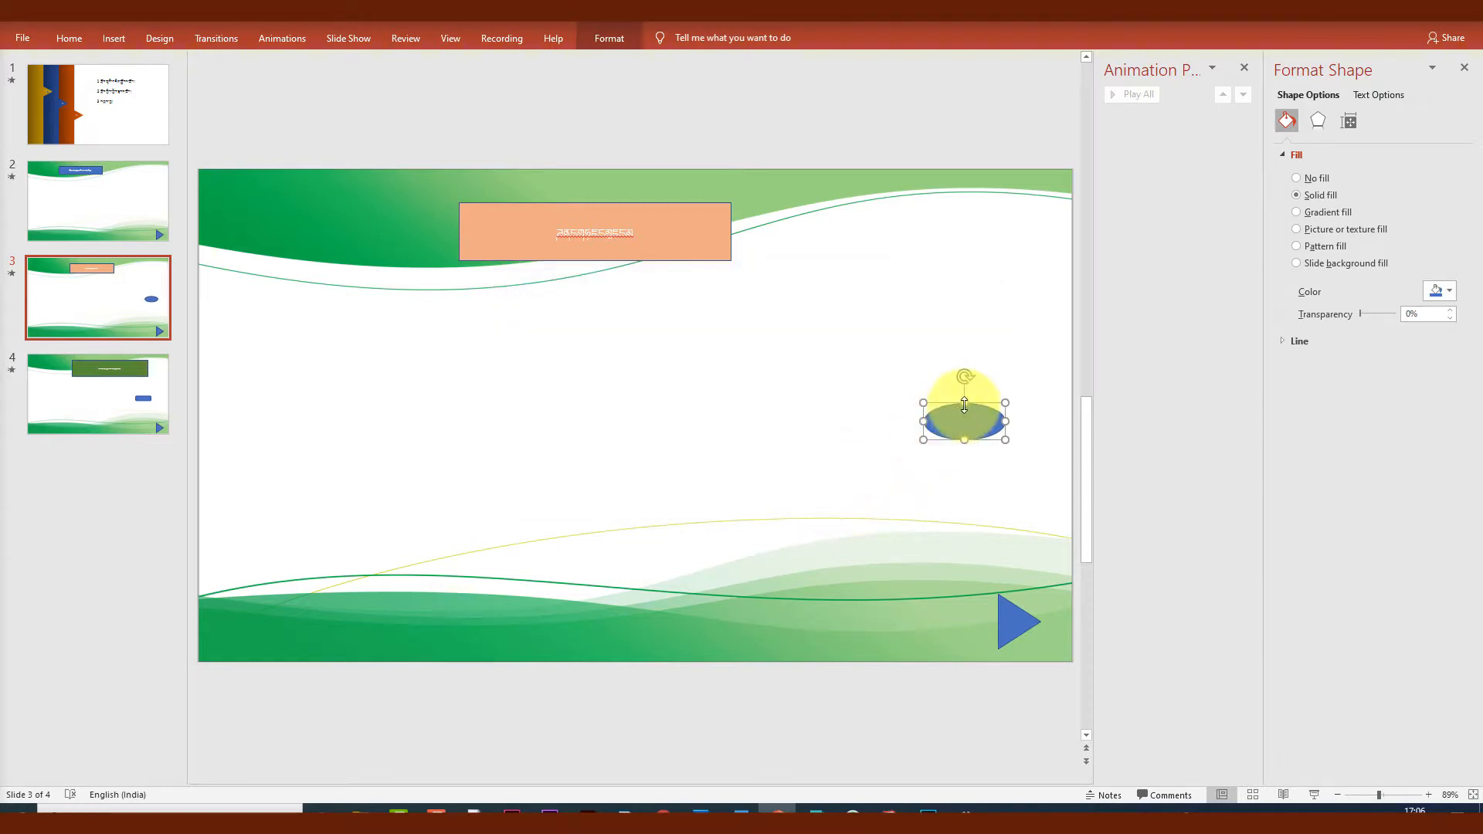
pyautogui.moveTo(966, 423)
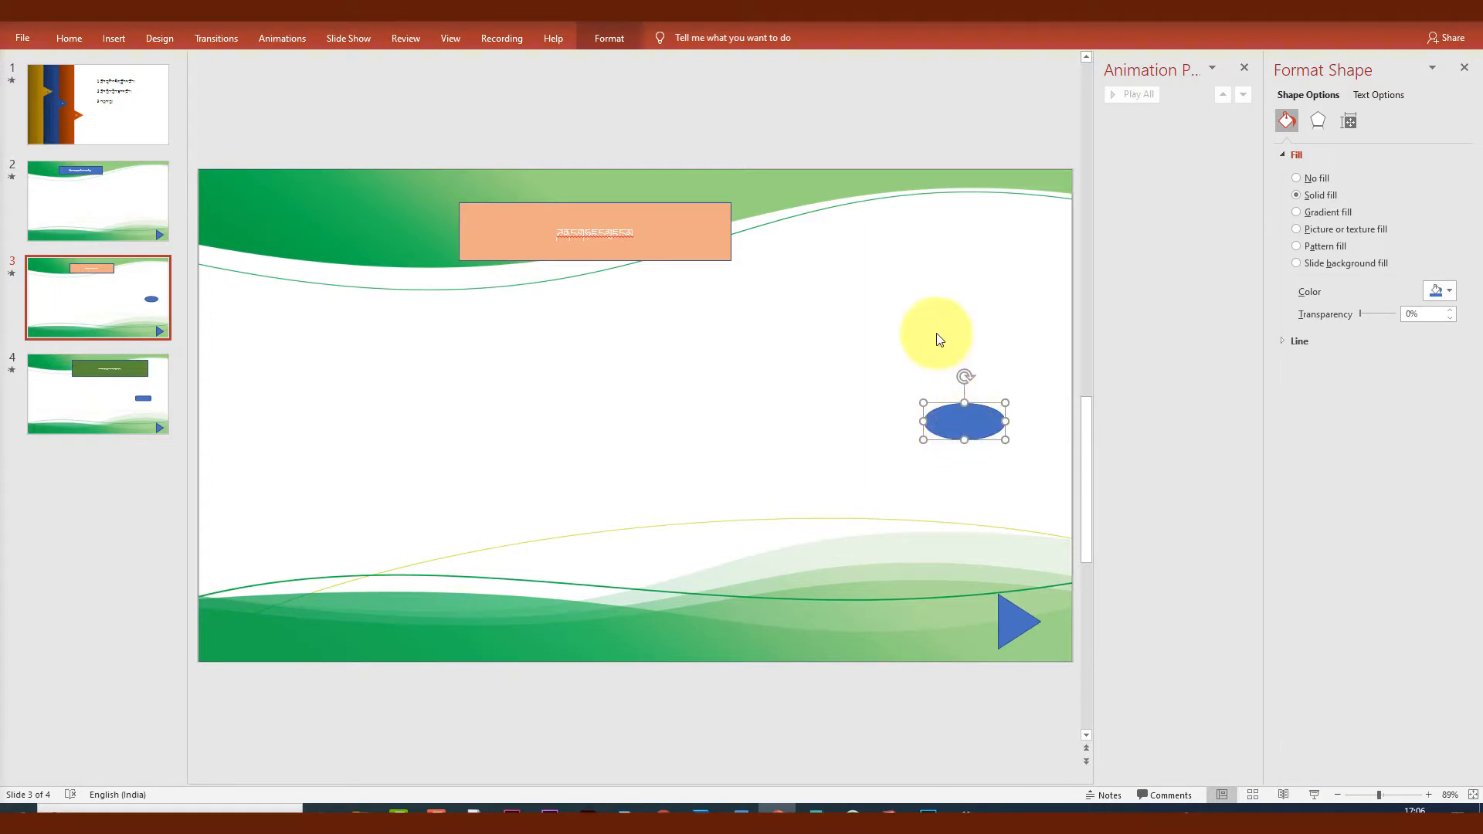
# Draw a second, slightly narrower oval on slide 3, directly above the existing oval.
pyautogui.click(938, 339)
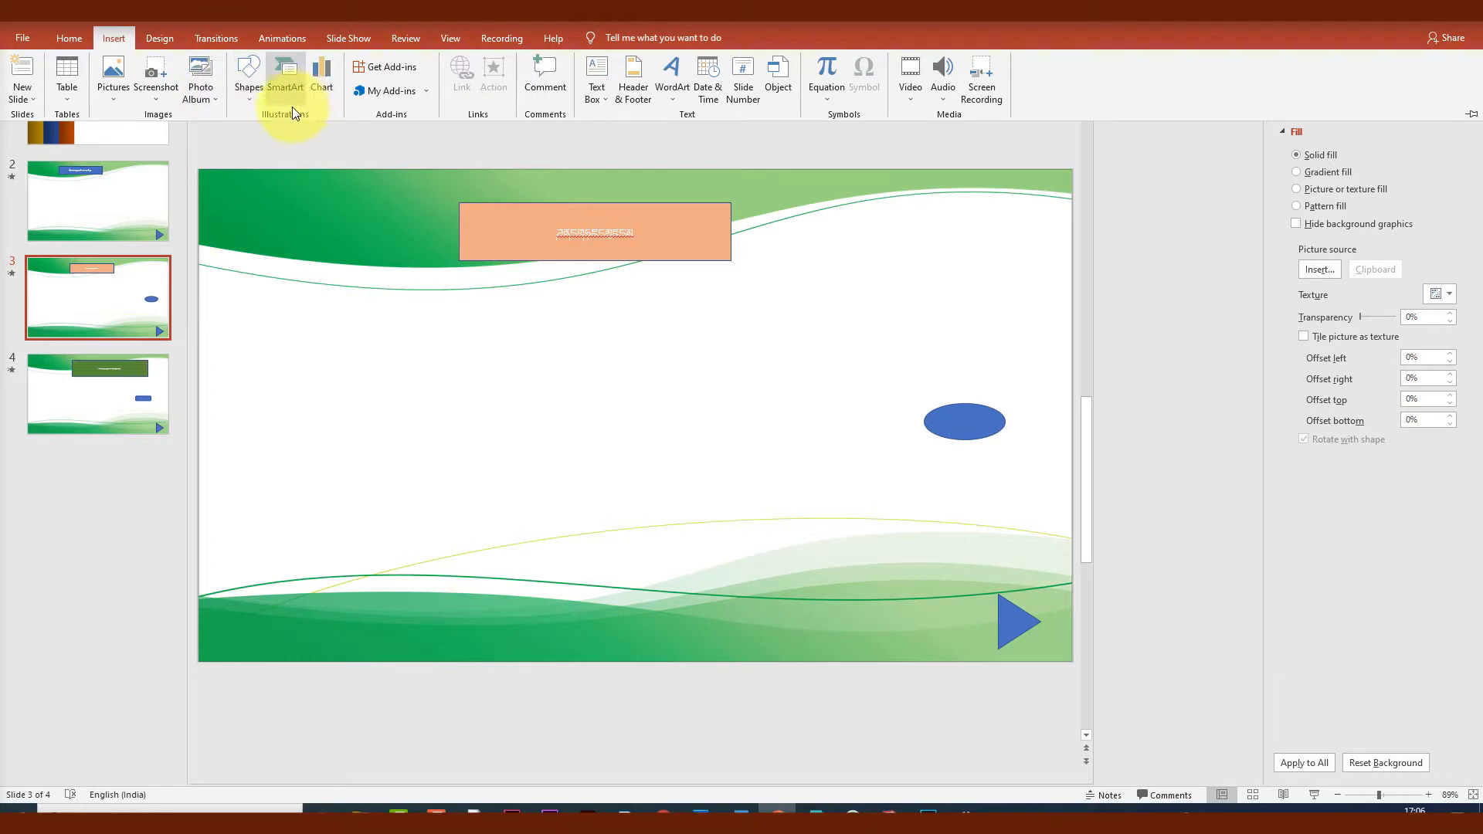
pyautogui.click(252, 101)
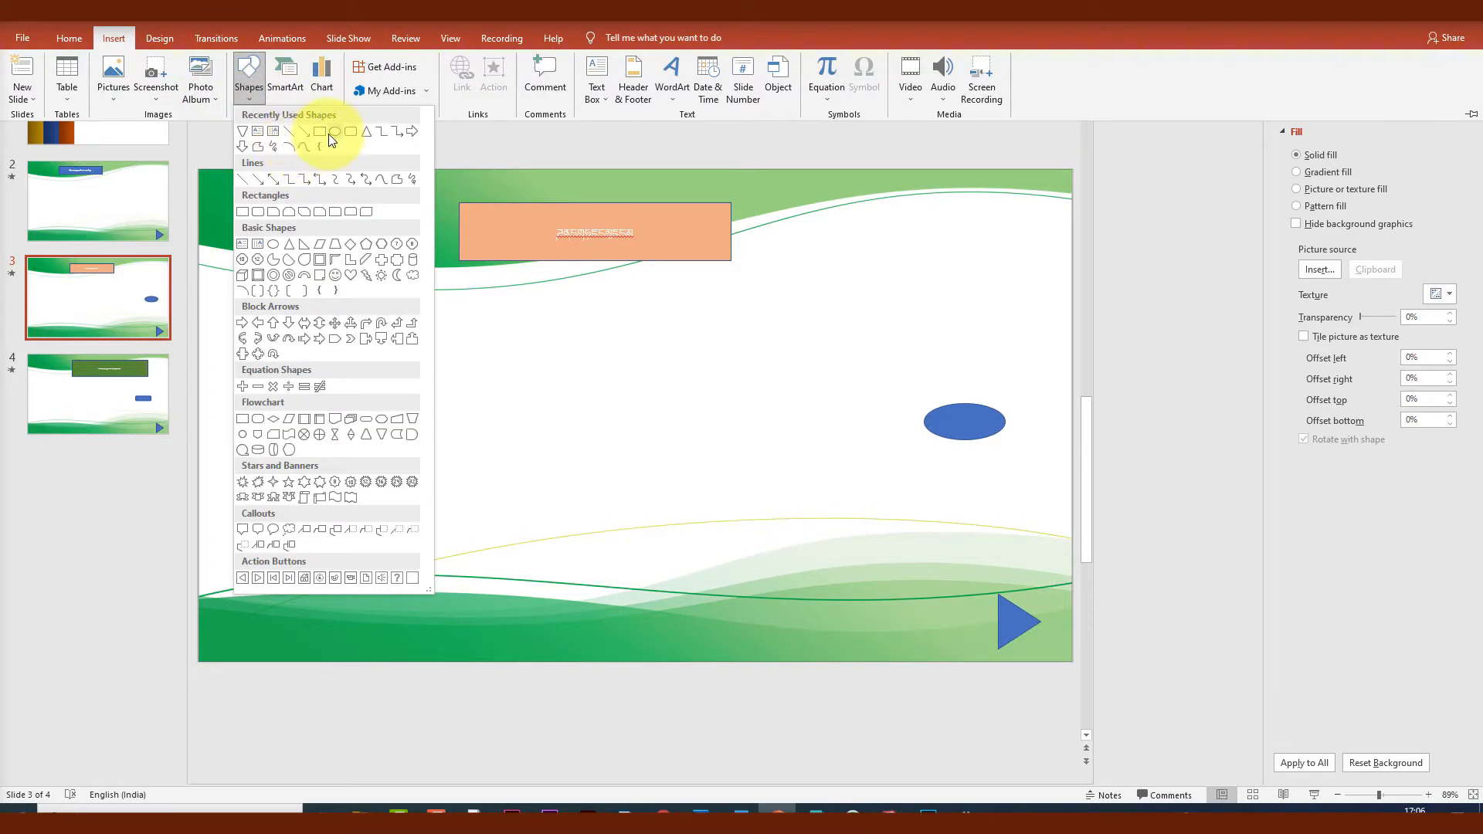
pyautogui.click(331, 132)
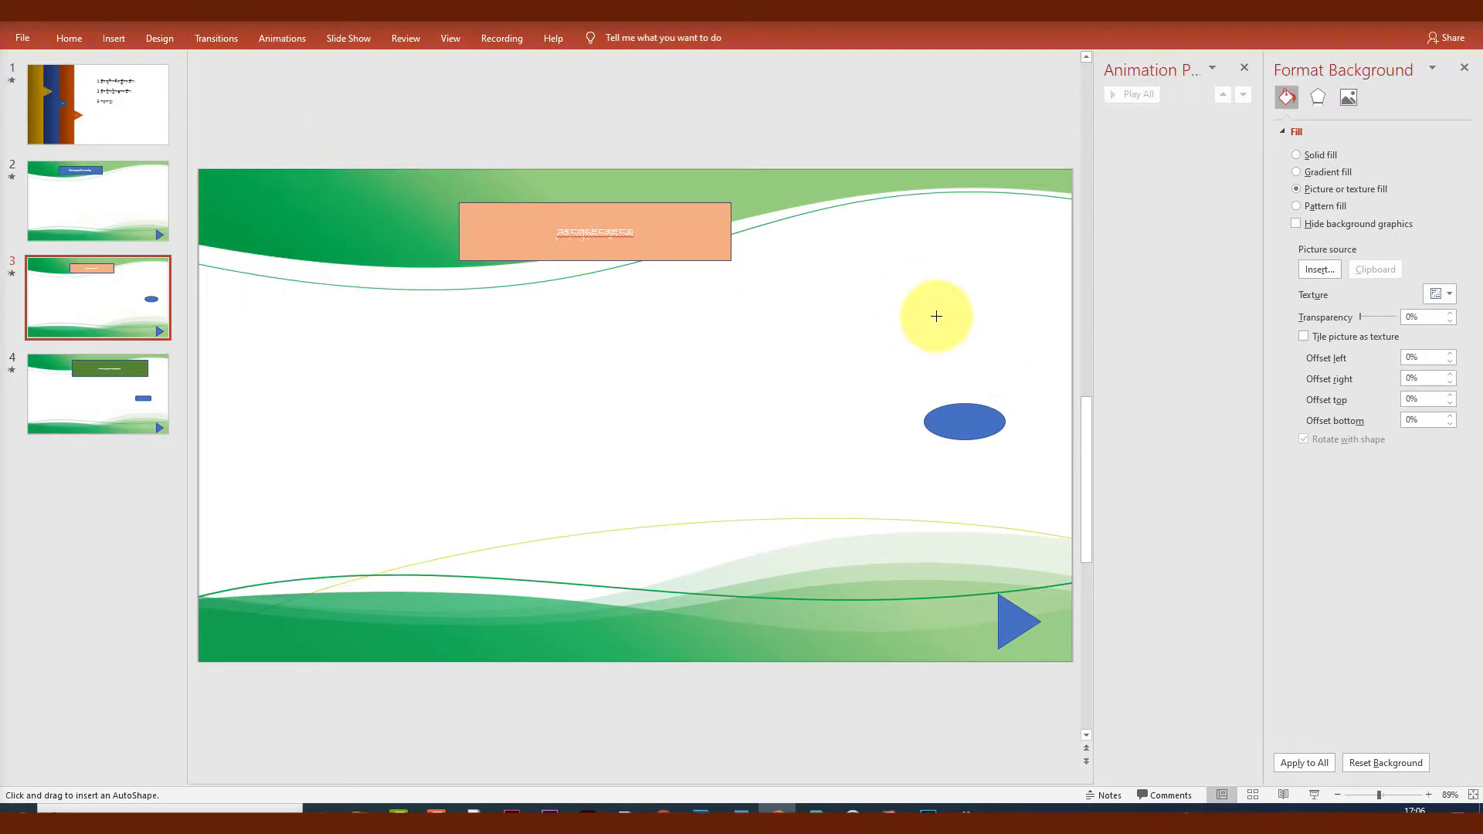
pyautogui.moveTo(936, 316); pyautogui.dragTo(998, 353)
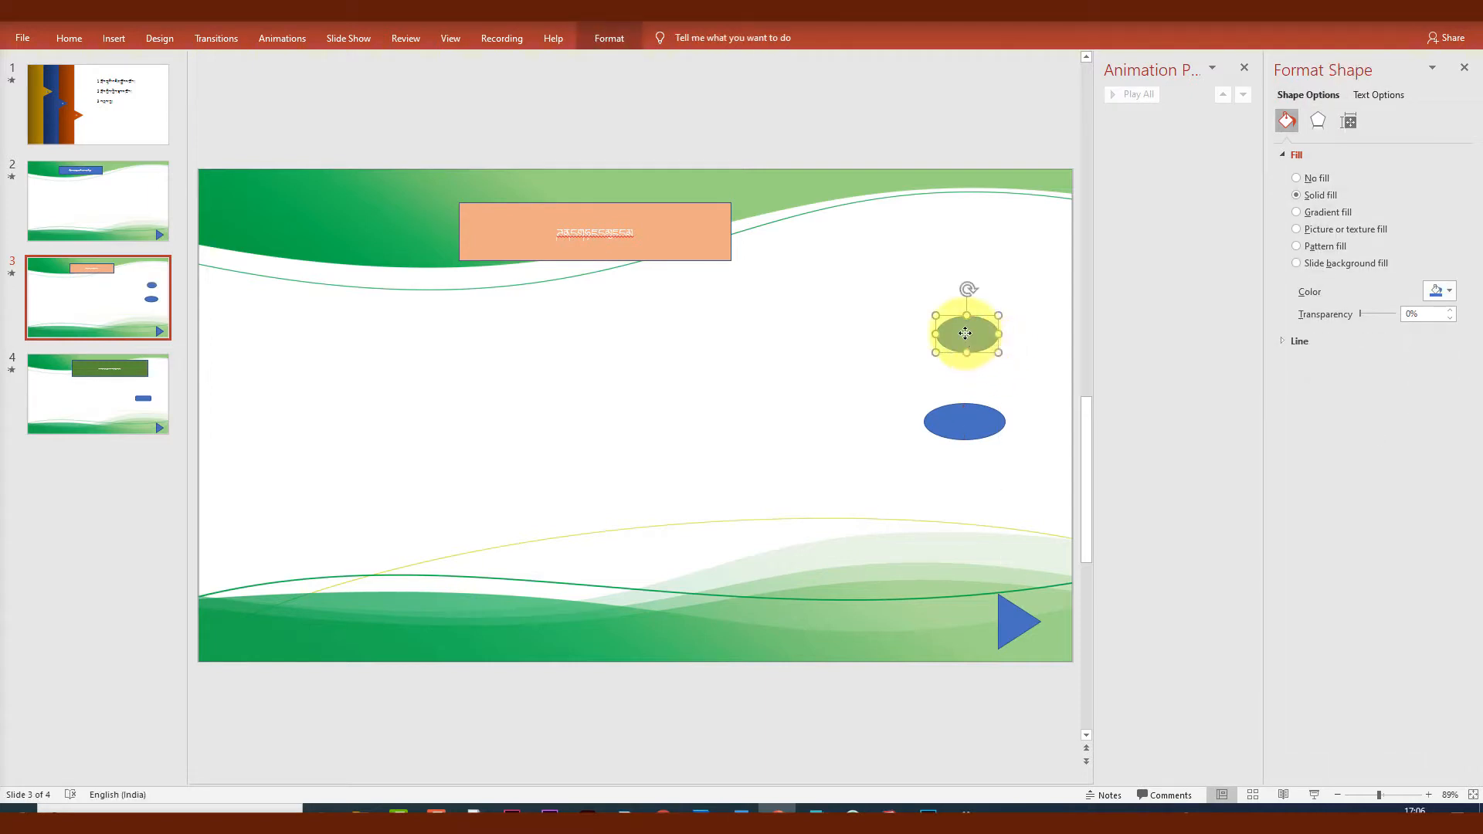
# Hyperlink the upper oval on slide 3 to the middle of the three Tibetan-named Word .docx files in the Documents folder.
pyautogui.hotkey('ctrl', 'k')
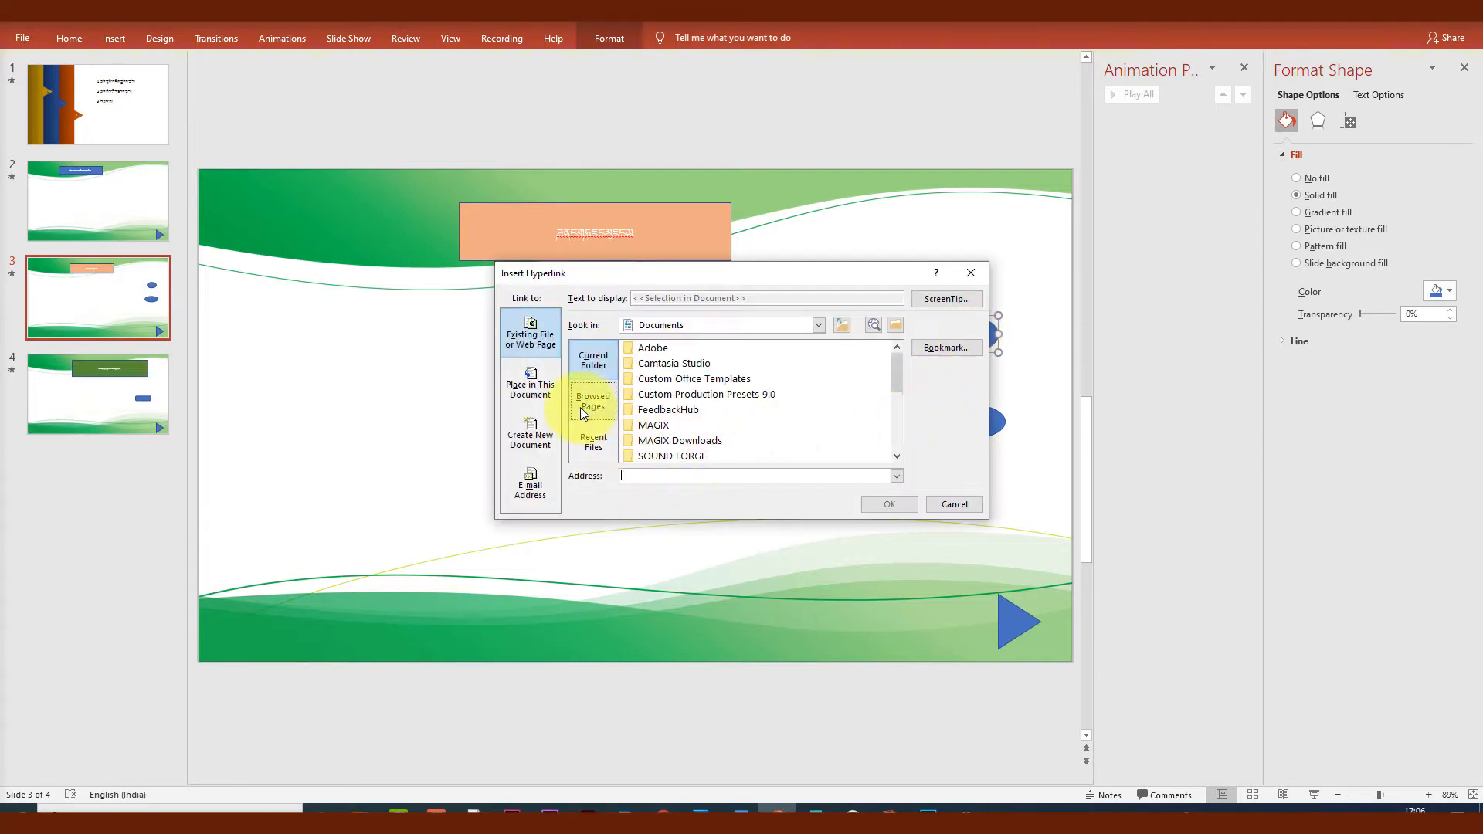
pyautogui.click(609, 369)
pyautogui.scroll(-2, 726, 407)
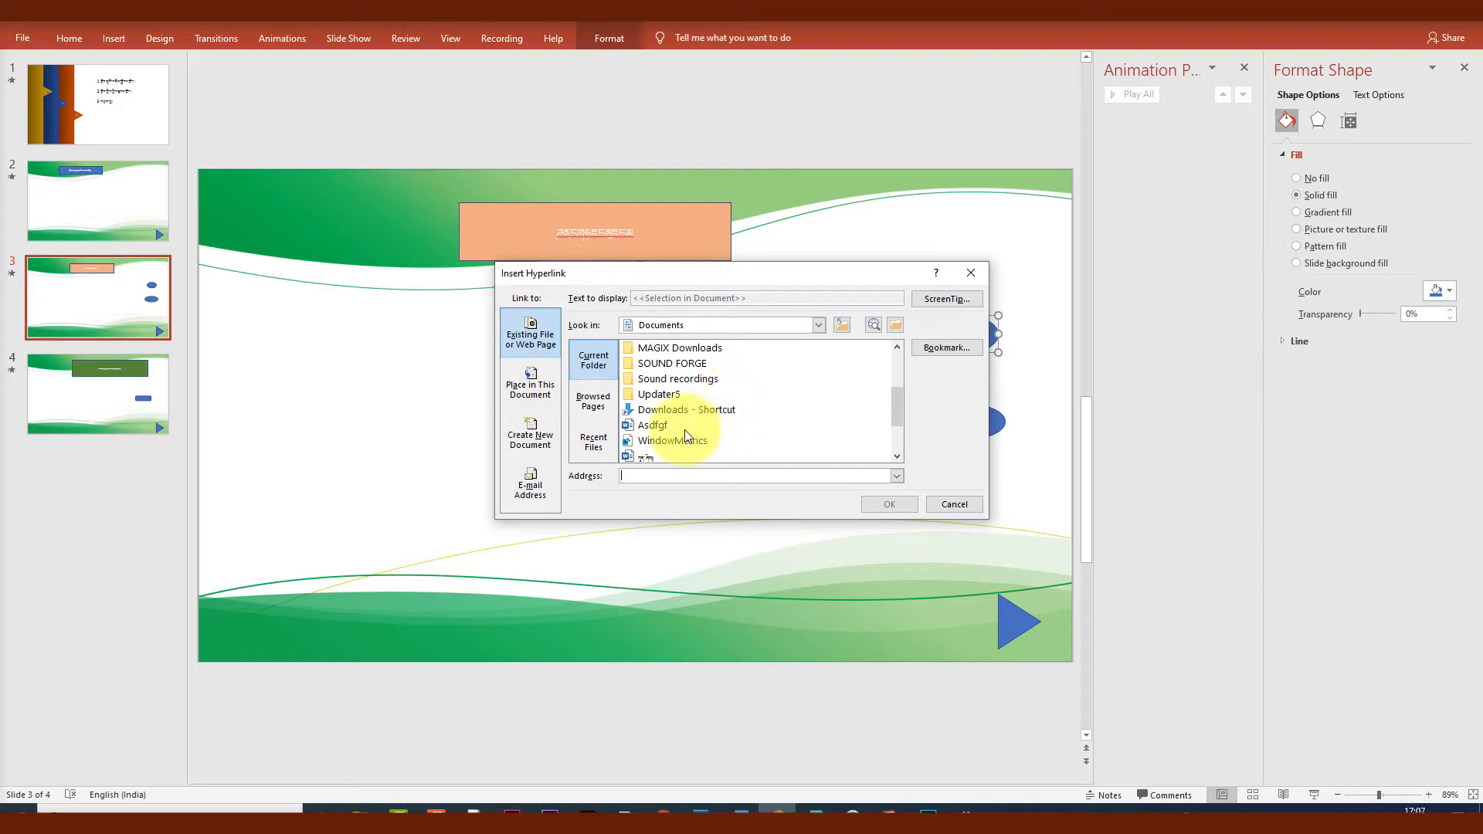
pyautogui.scroll(-2, 687, 437)
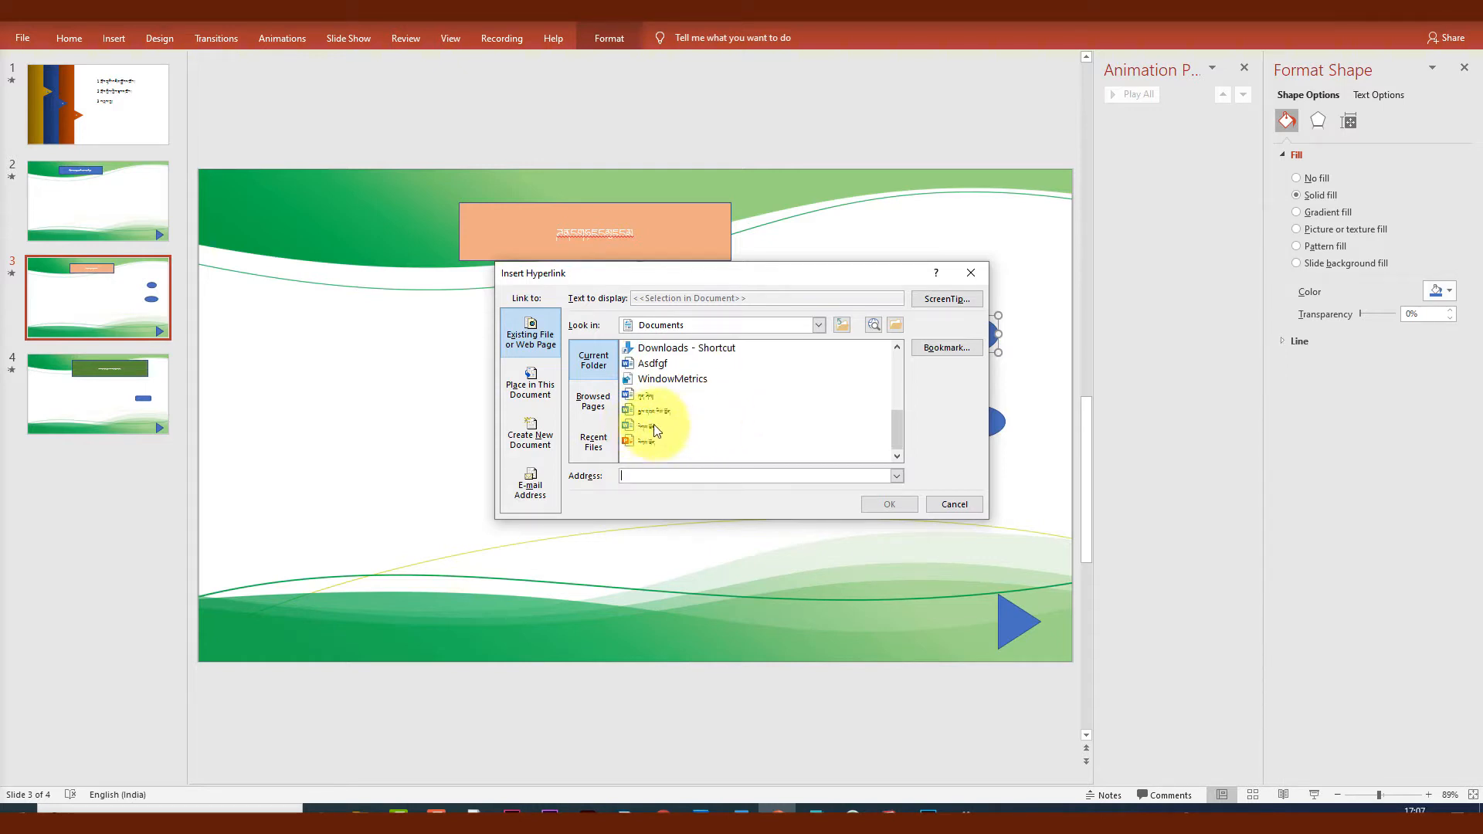
pyautogui.click(703, 426)
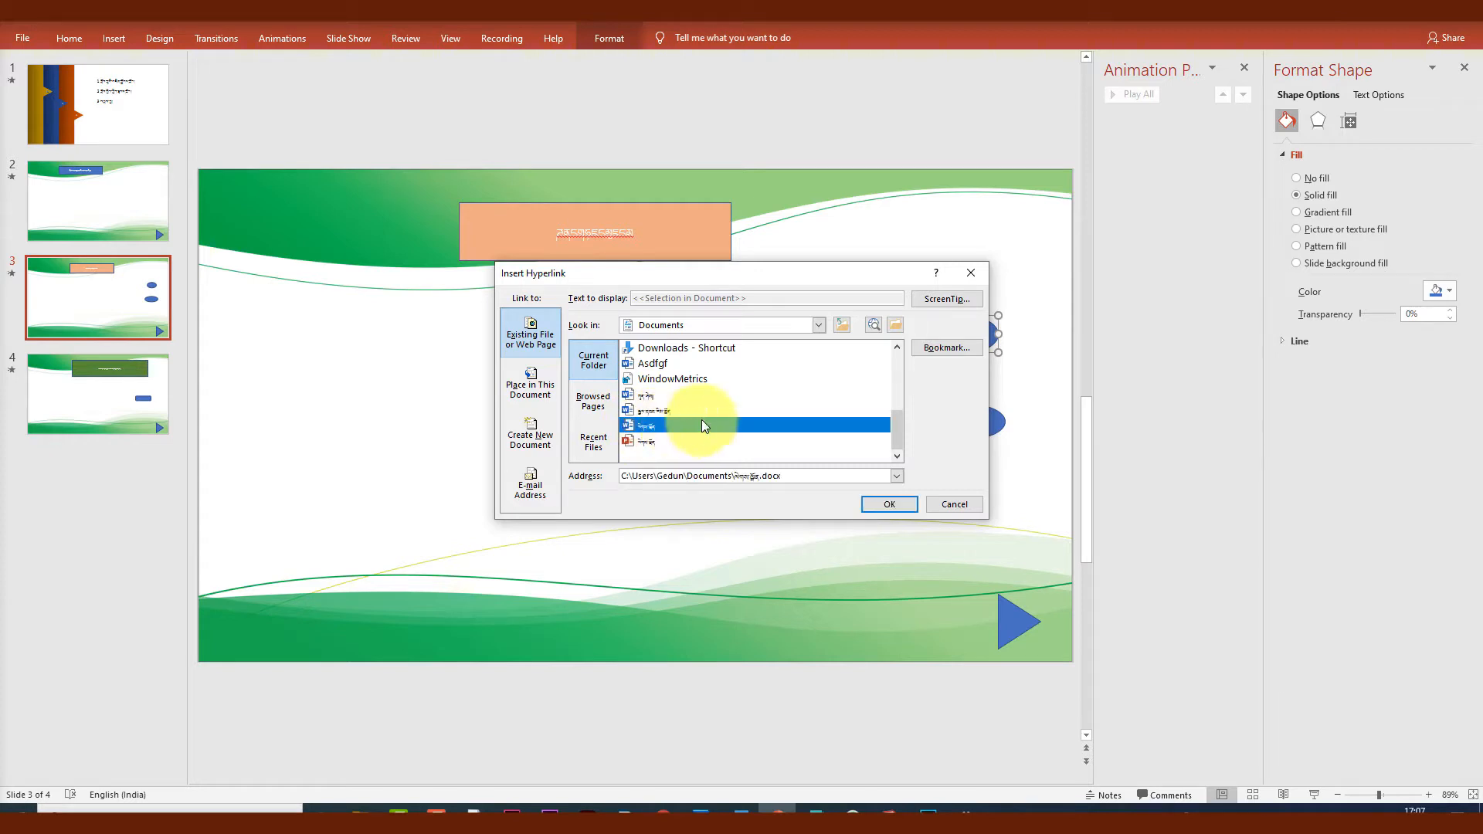
pyautogui.click(655, 409)
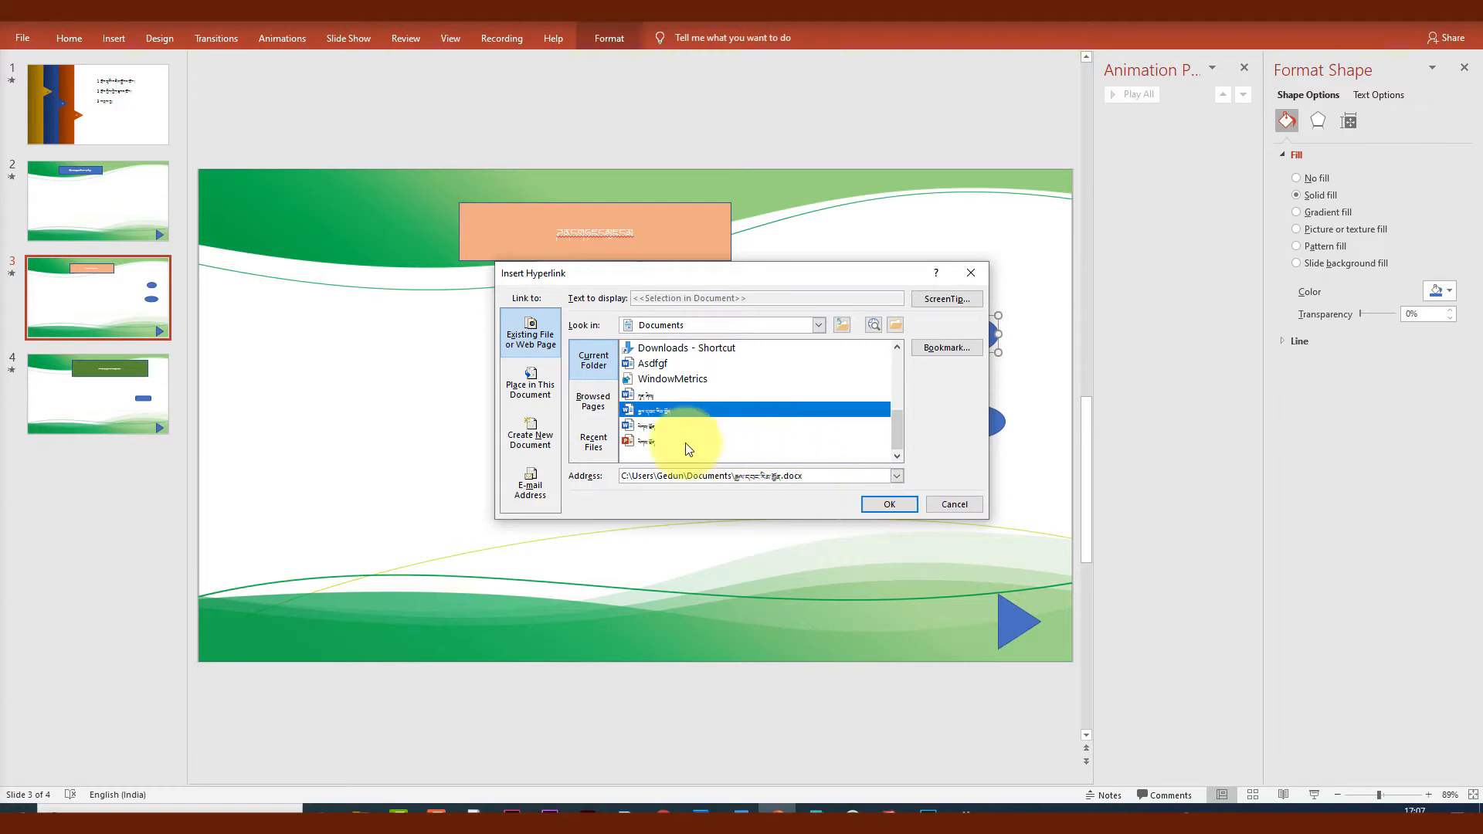
pyautogui.click(872, 504)
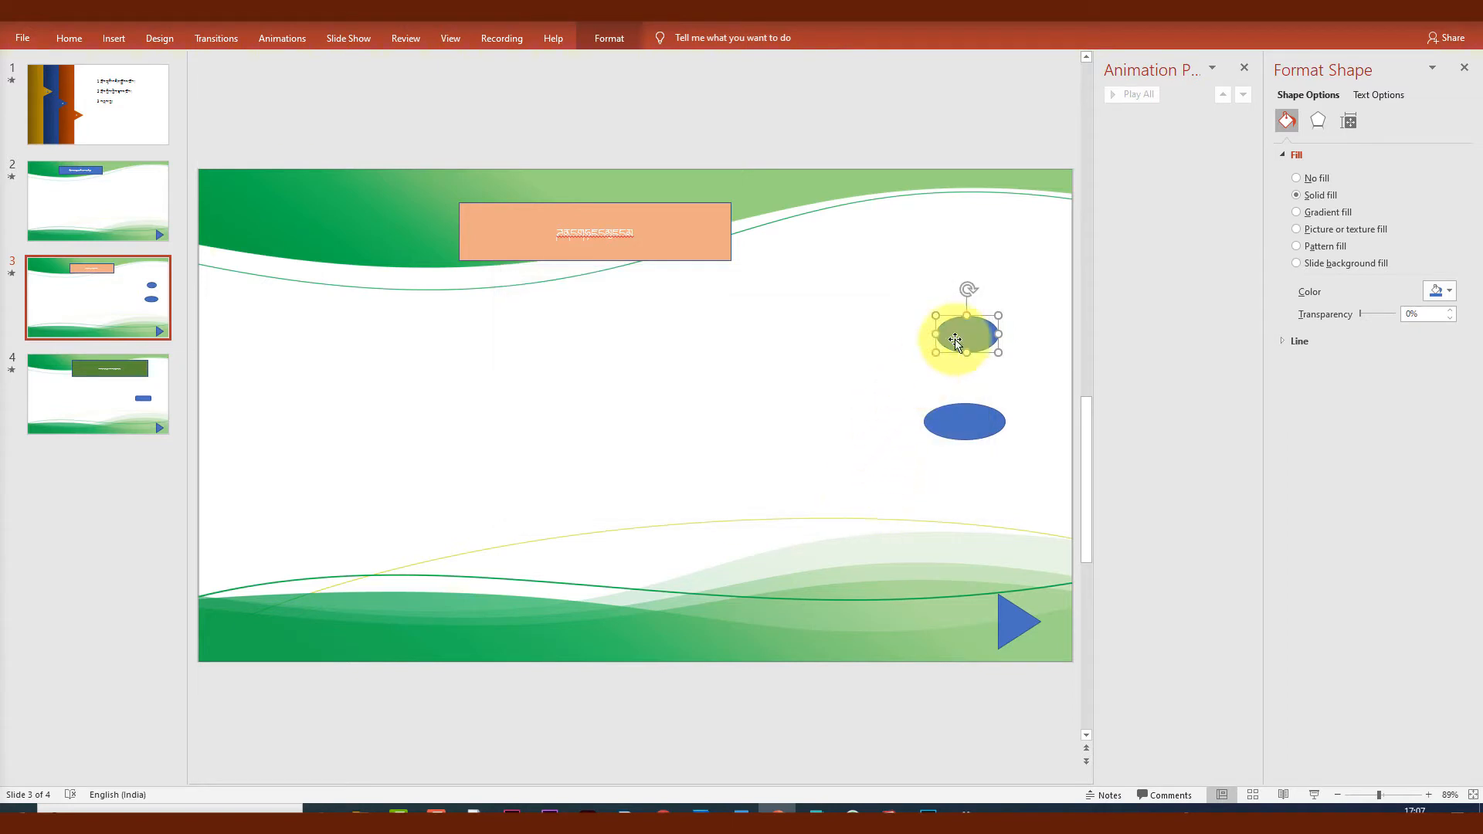
pyautogui.moveTo(973, 333)
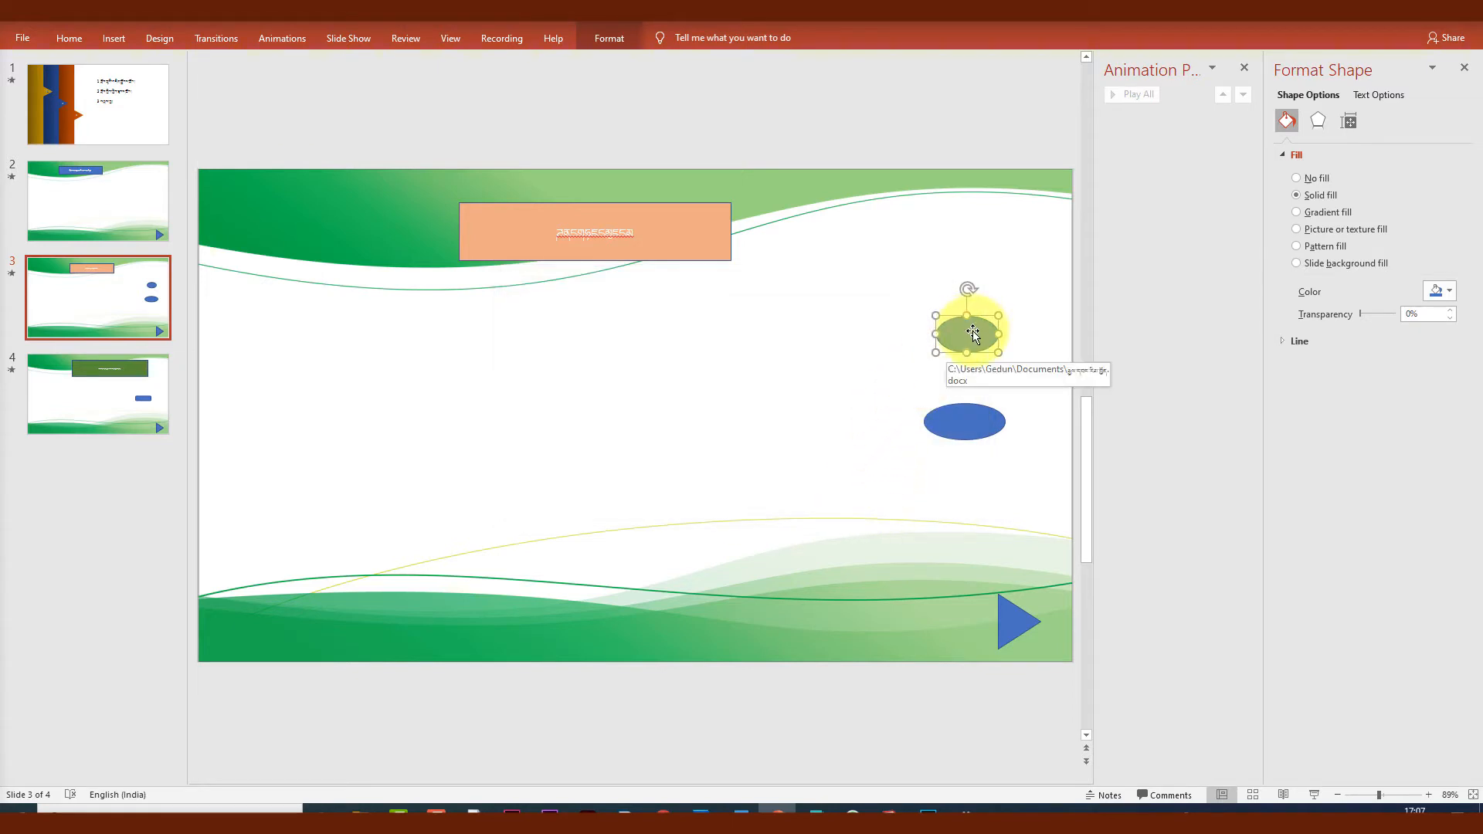
pyautogui.moveTo(964, 431)
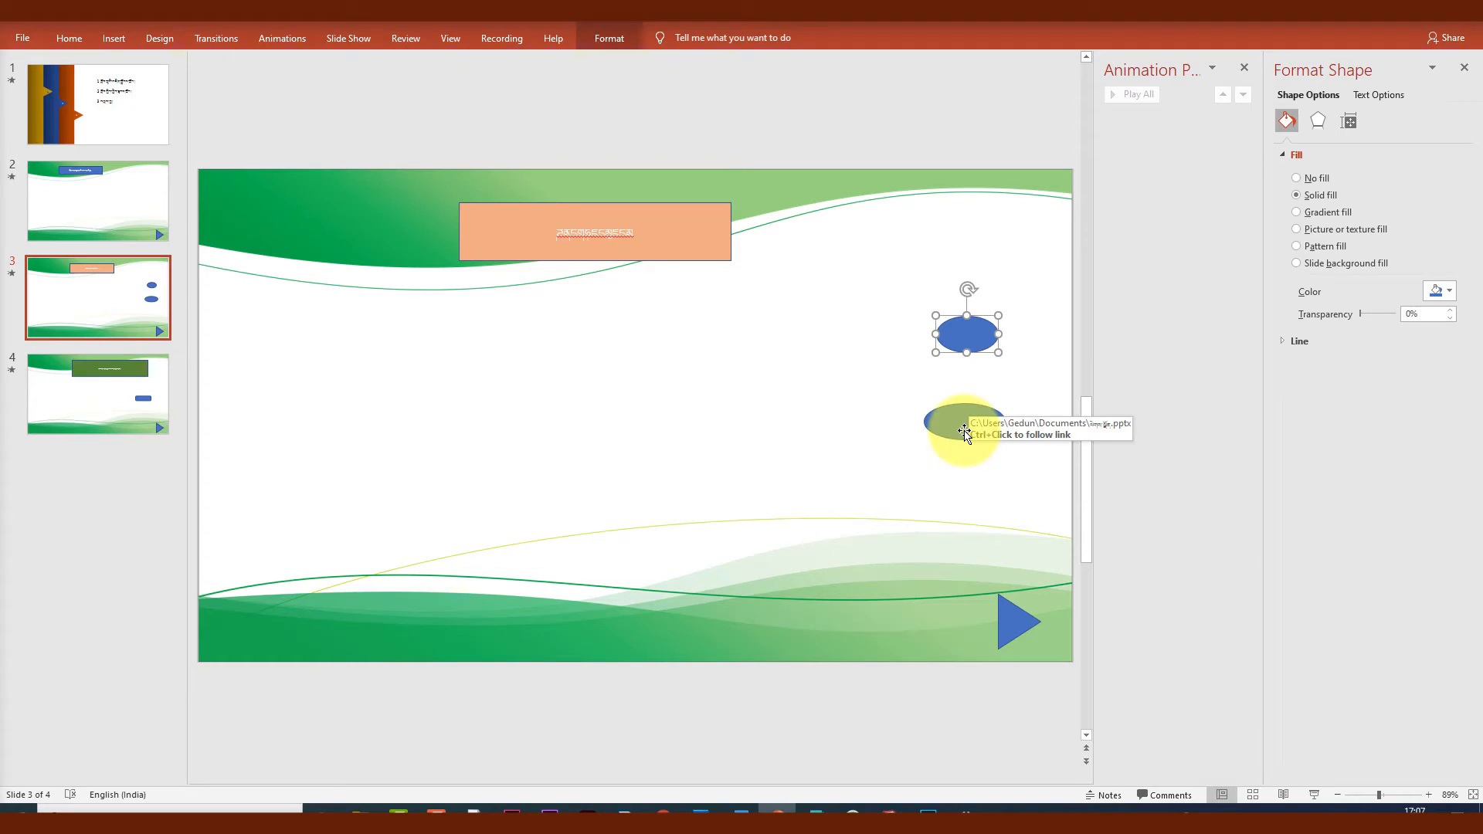
pyautogui.click(920, 456)
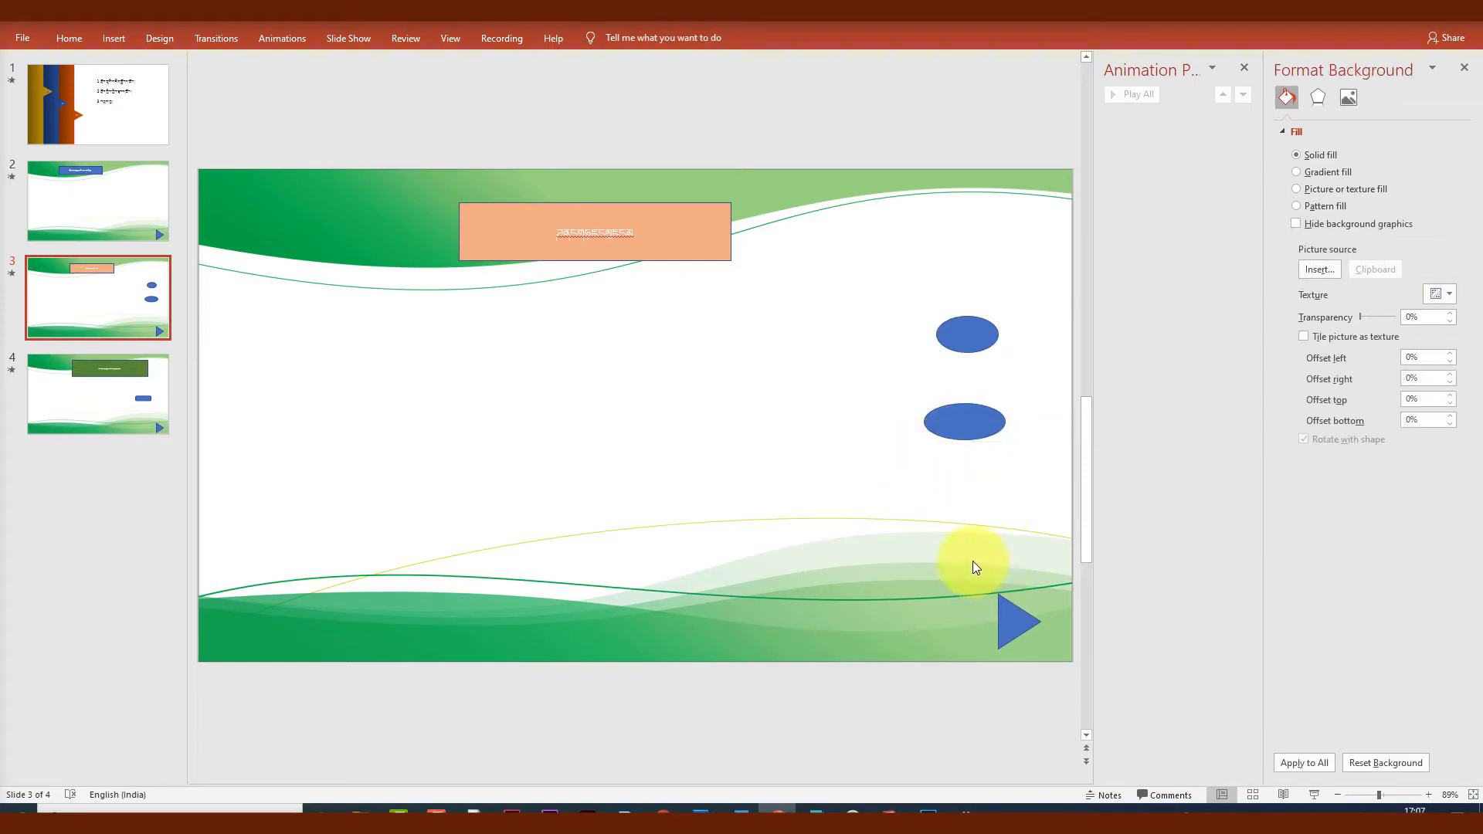
# Play slide 3 as a slide show, open the upper oval's Word document link, and look through the document's pages.
pyautogui.click(1312, 796)
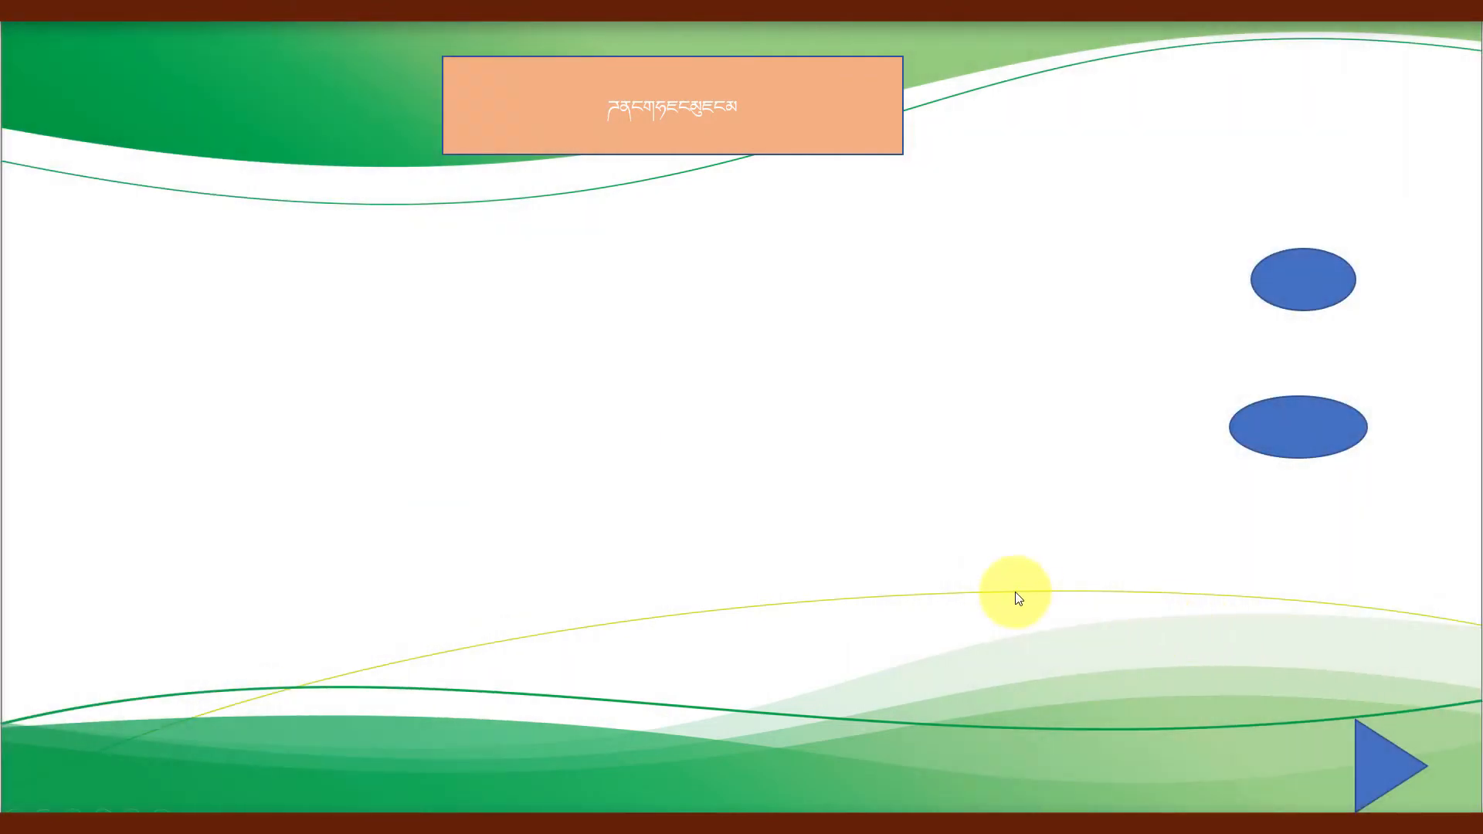
pyautogui.click(1305, 286)
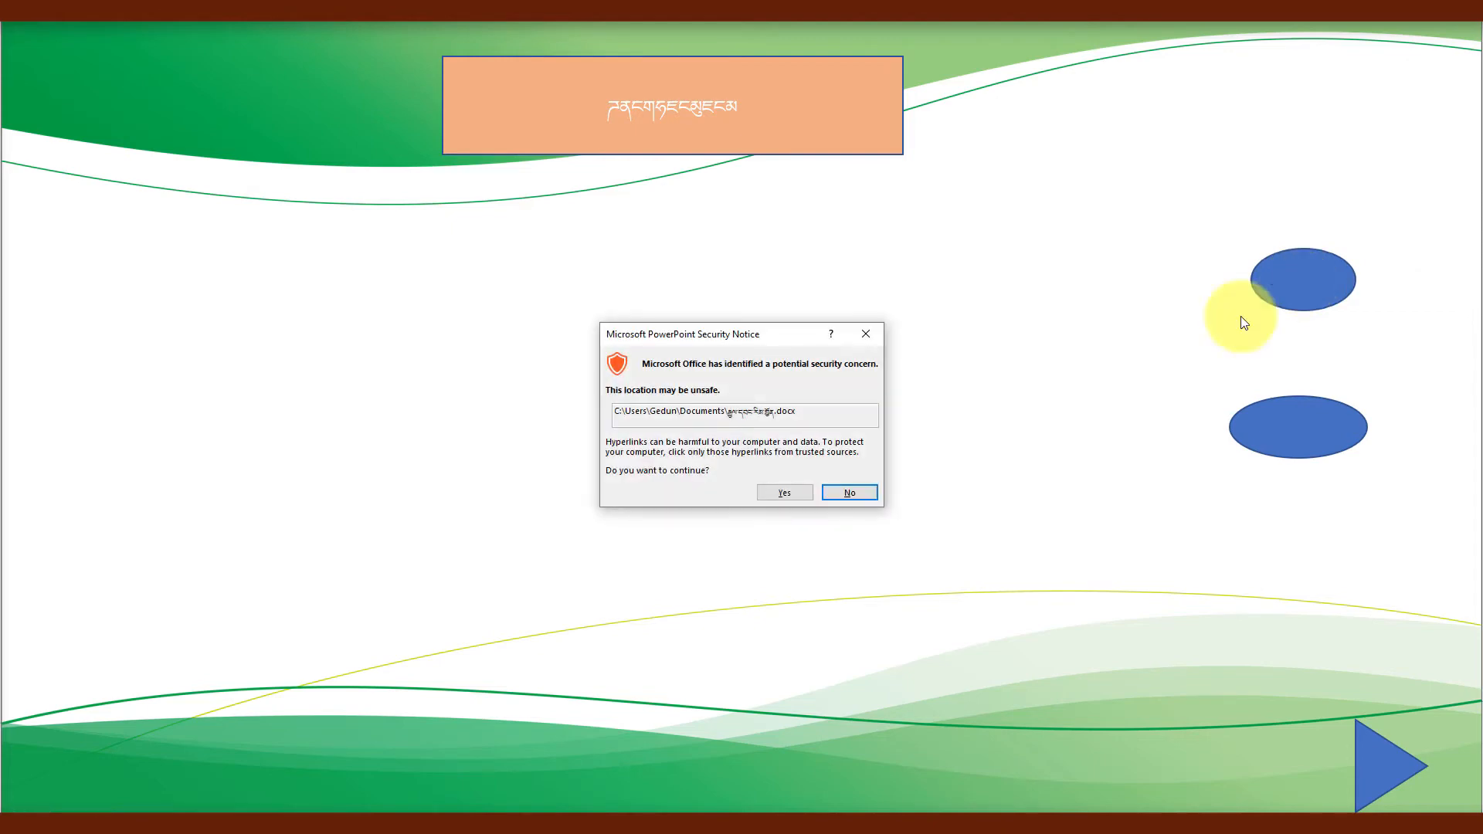
pyautogui.click(785, 494)
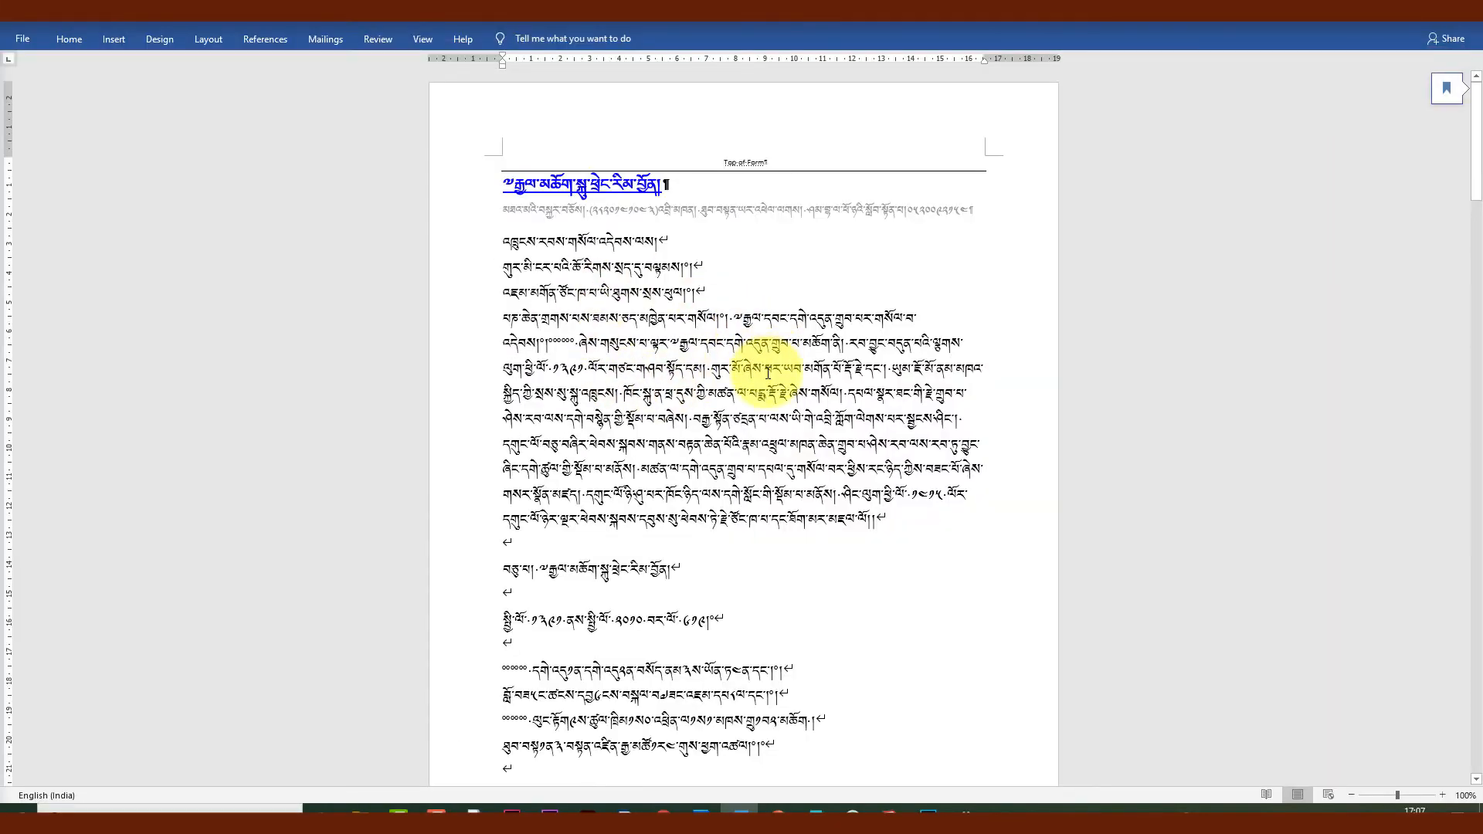
pyautogui.scroll(-9, 768, 375)
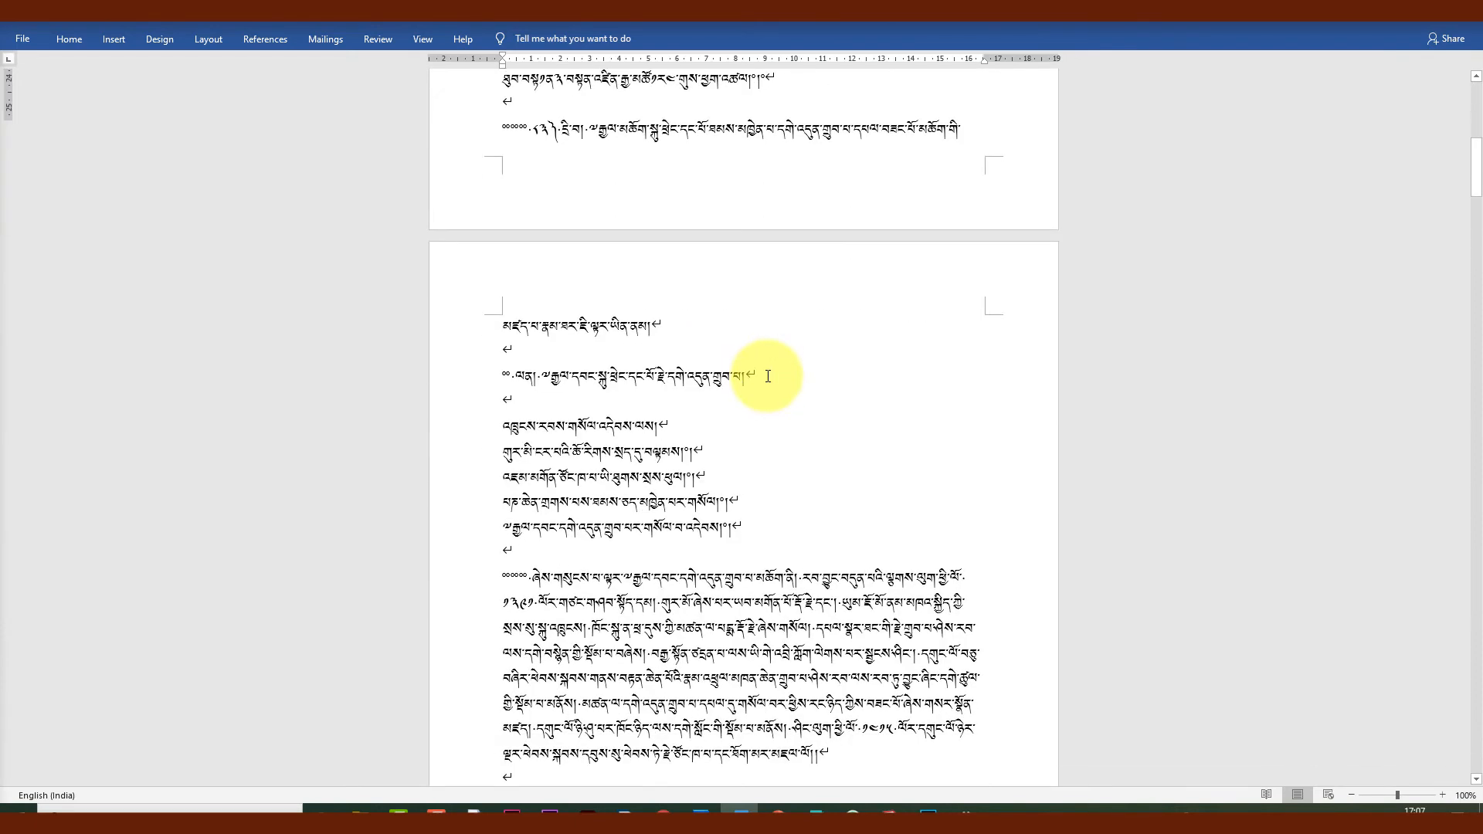
pyautogui.scroll(-4, 768, 375)
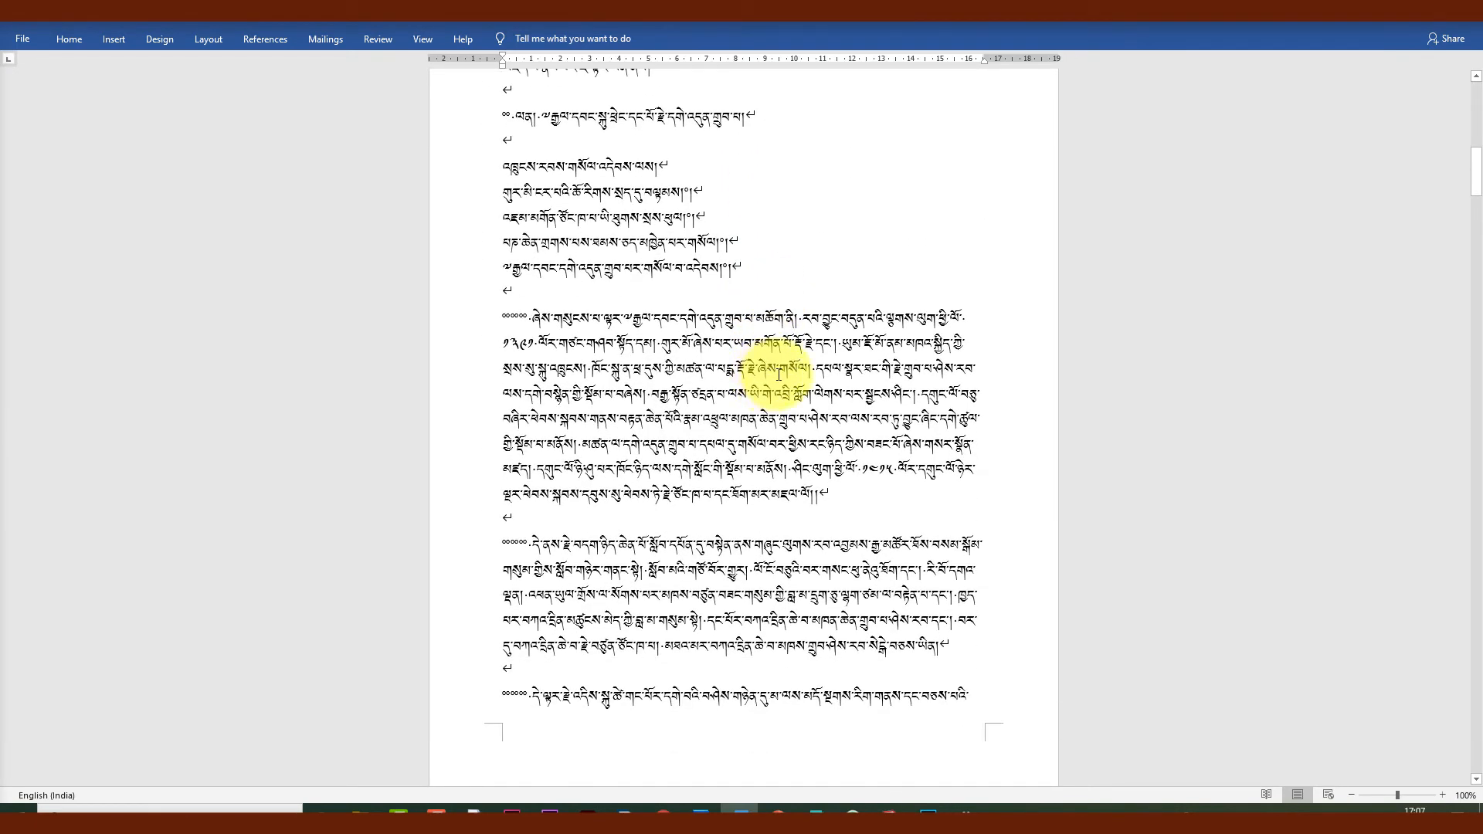
pyautogui.scroll(-4, 777, 374)
pyautogui.scroll(3, 785, 370)
pyautogui.scroll(-2, 784, 370)
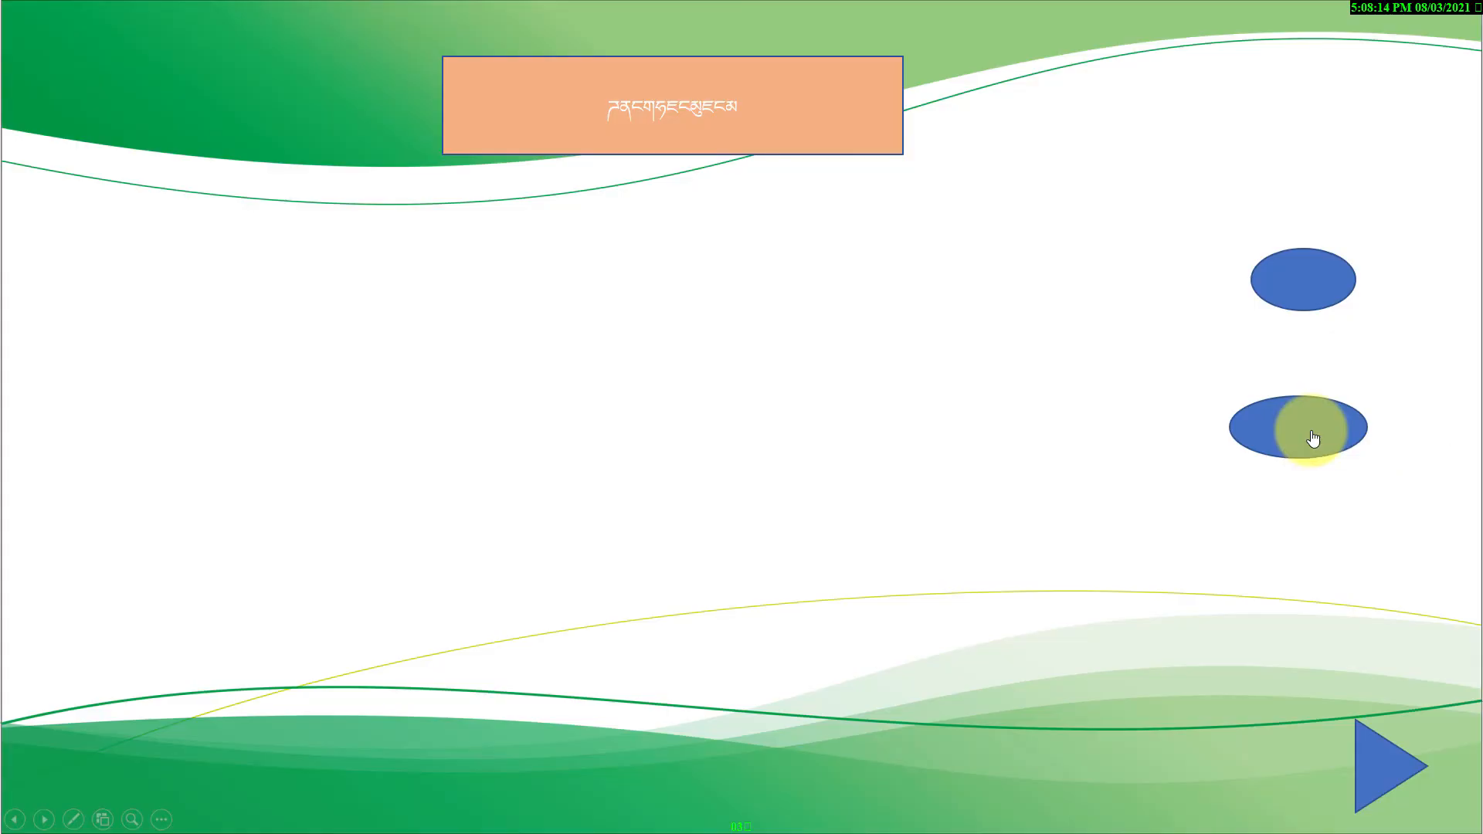
# Test the lower oval's PowerPoint file link in the slide show, then follow slide 3's return triangle.
pyautogui.click(1313, 437)
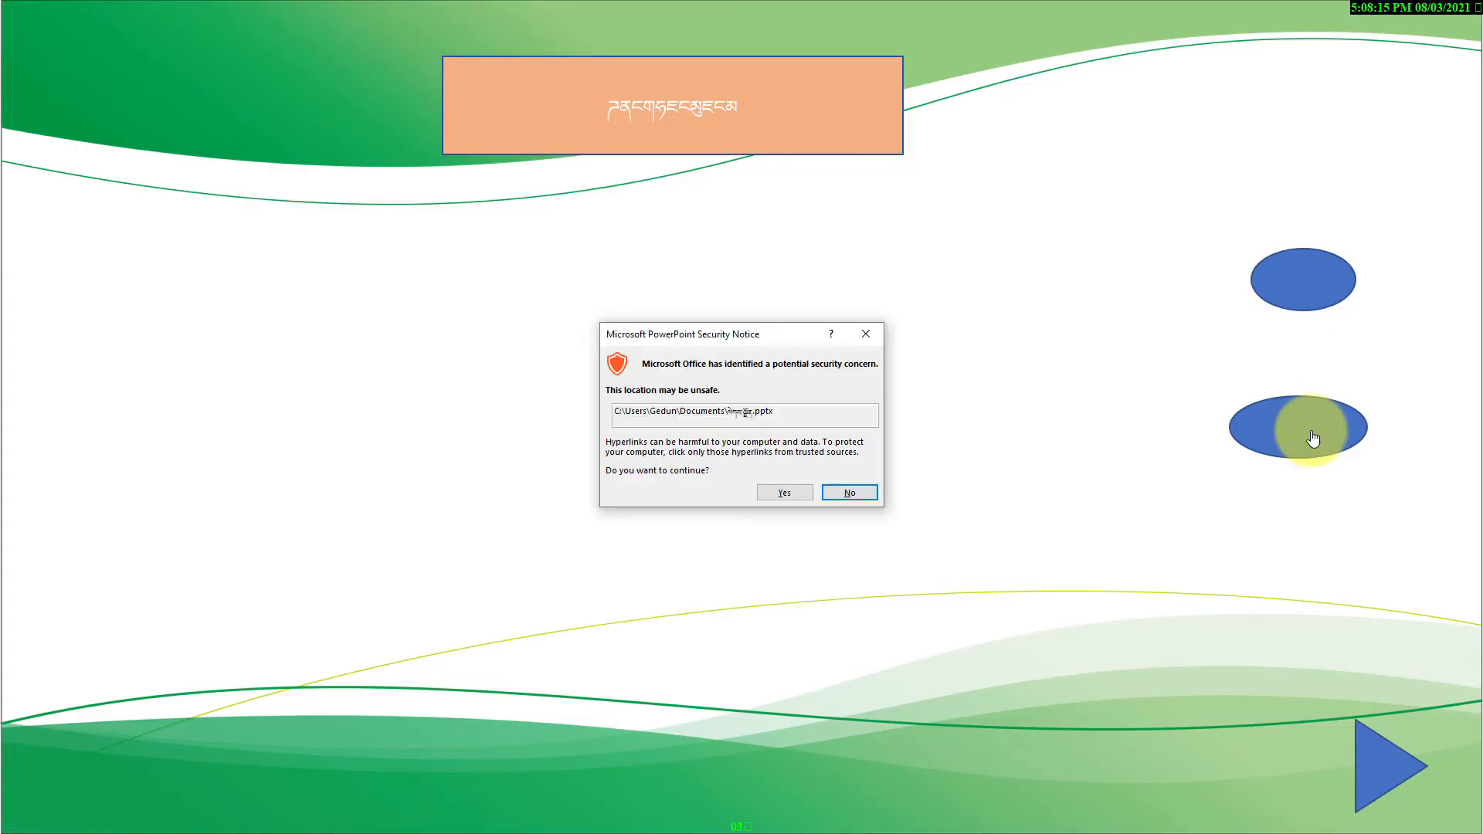
pyautogui.click(773, 499)
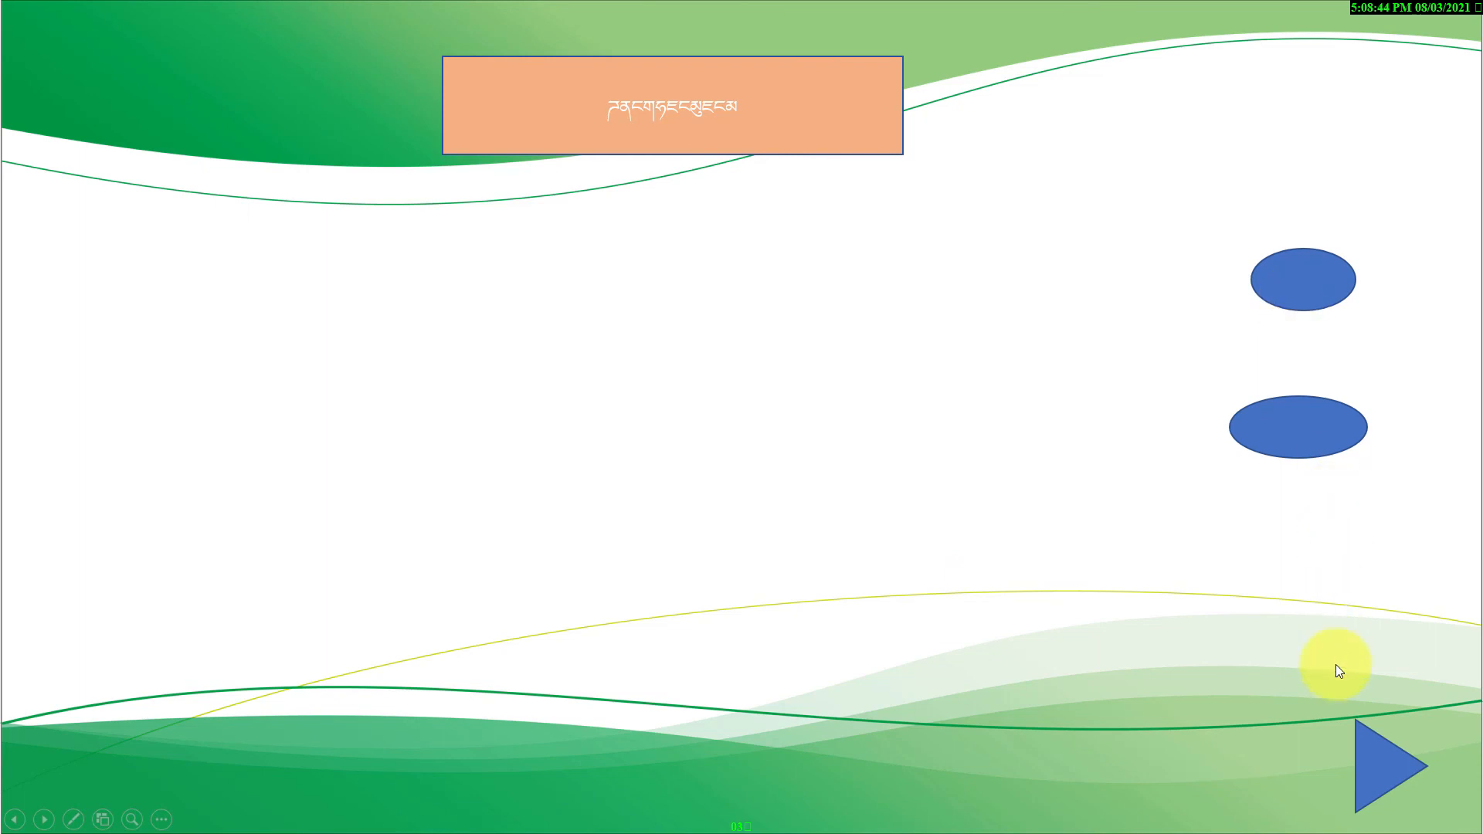
pyautogui.click(1381, 756)
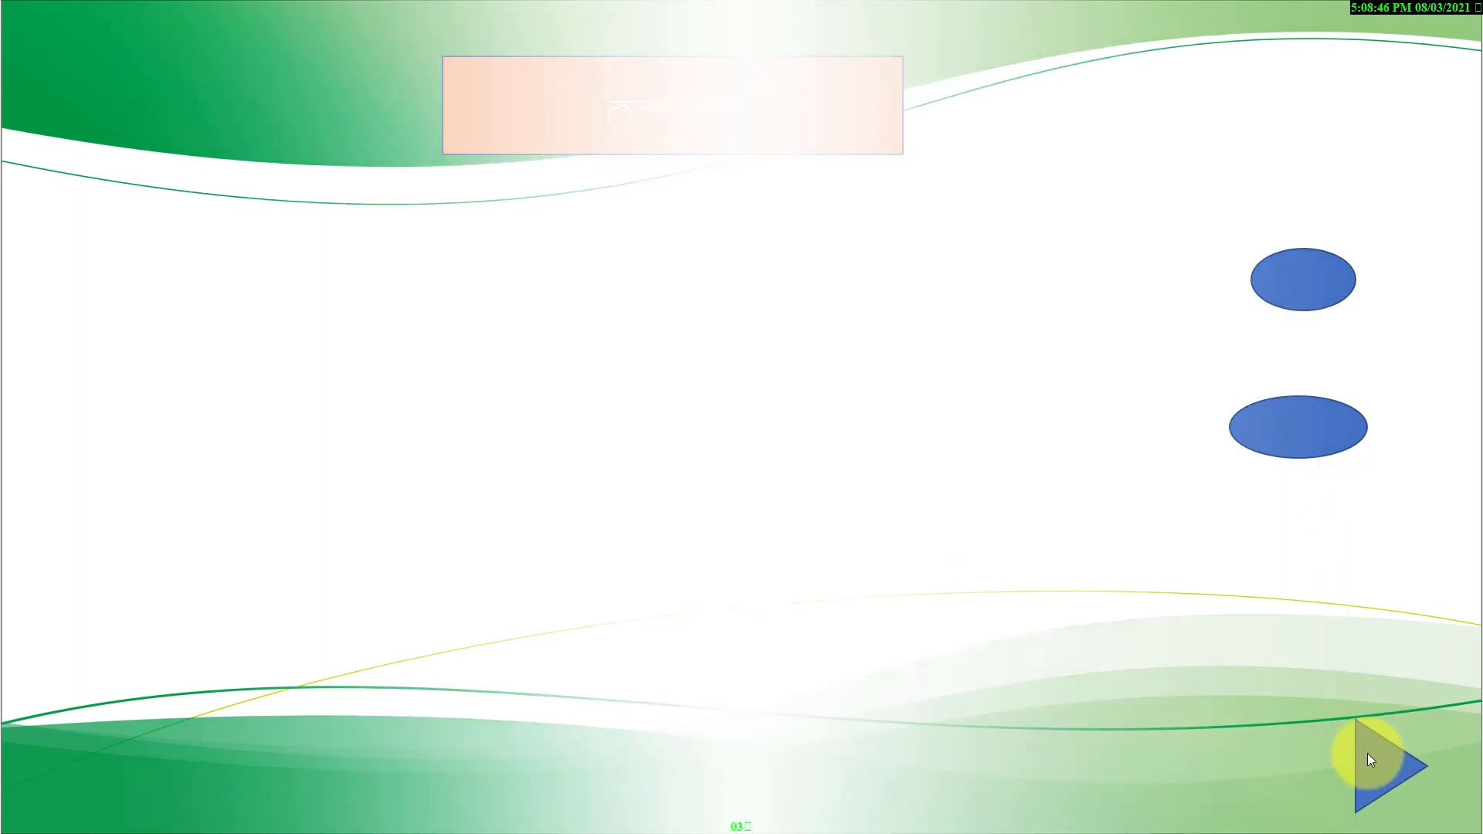